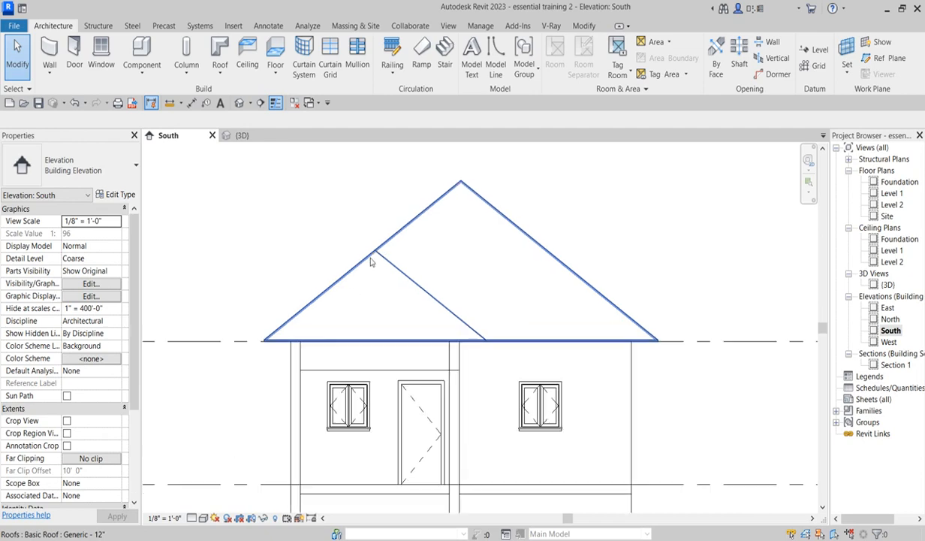
# - Examine the south elevation of the house around the roof and the foundation wall
pyautogui.scroll(2, 480, 376)
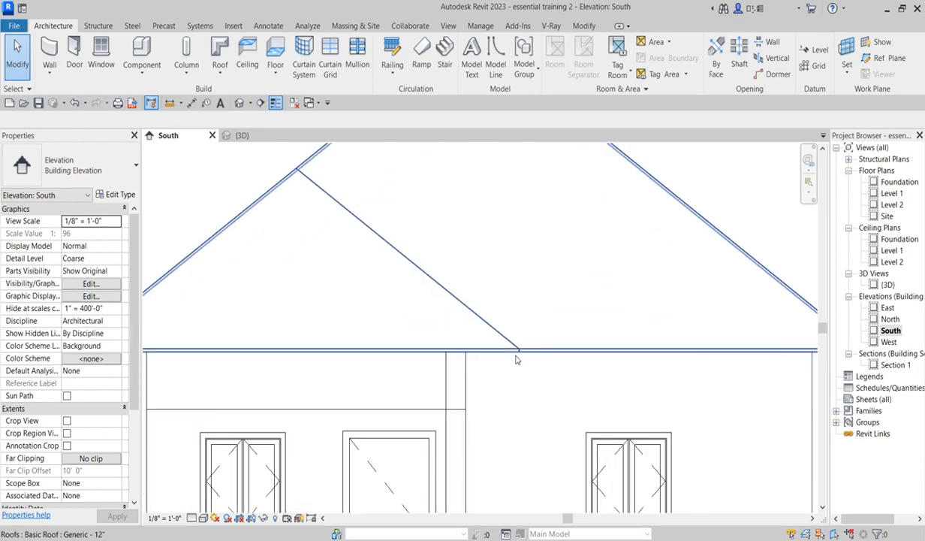
pyautogui.scroll(2, 762, 361)
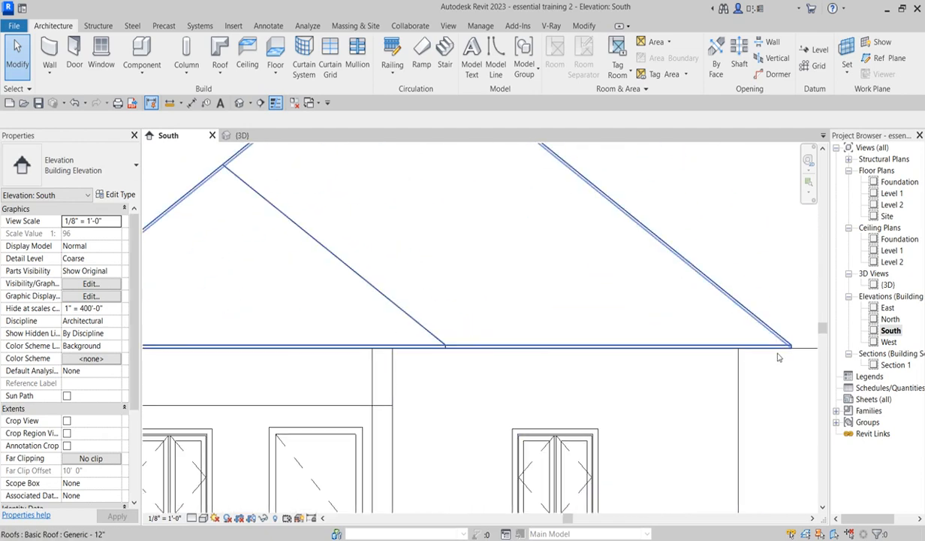
pyautogui.scroll(-3, 769, 350)
pyautogui.scroll(3, 769, 353)
pyautogui.scroll(-3, 771, 355)
pyautogui.scroll(2, 328, 362)
pyautogui.scroll(-3, 312, 330)
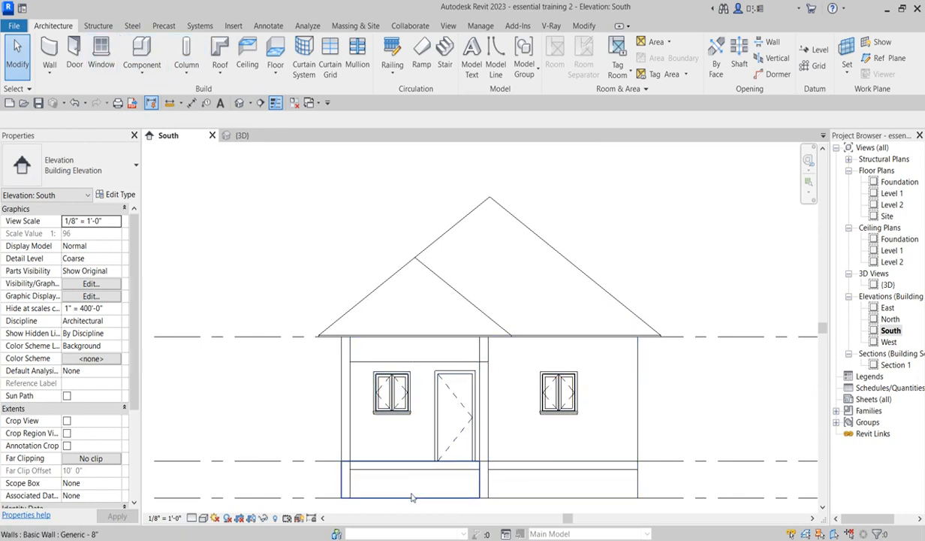
pyautogui.scroll(-2, 376, 488)
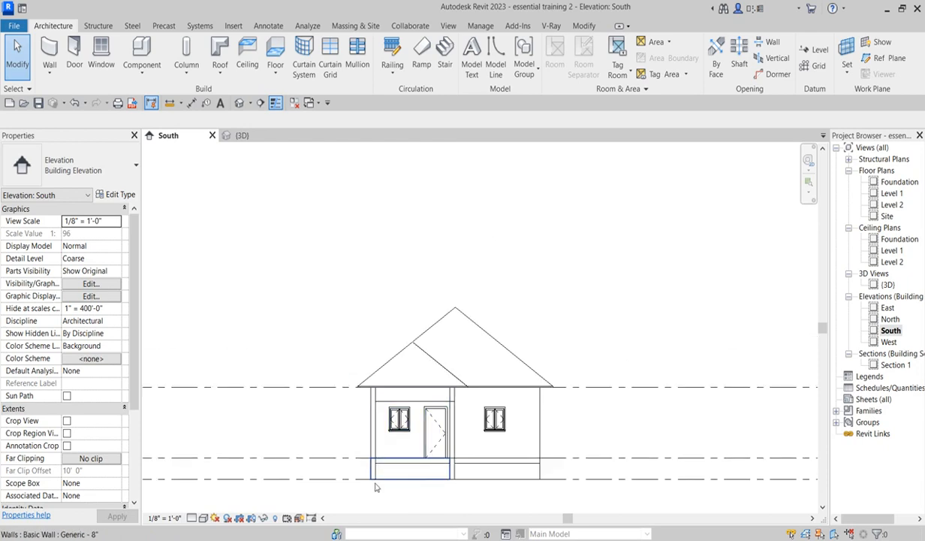
pyautogui.scroll(3, 442, 440)
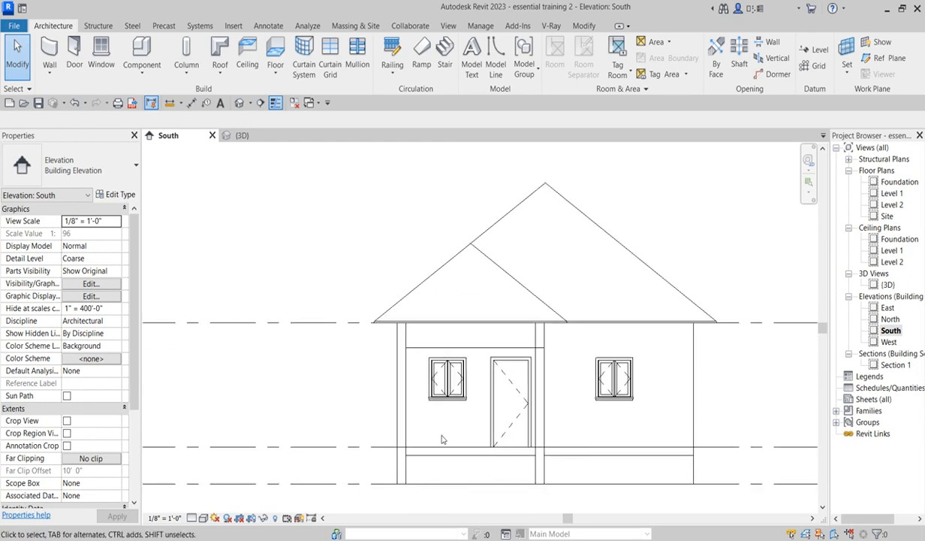
# - Open the 3D view and inspect the foundation walls below the porch and house corner
pyautogui.doubleClick(888, 285)
pyautogui.scroll(4, 400, 438)
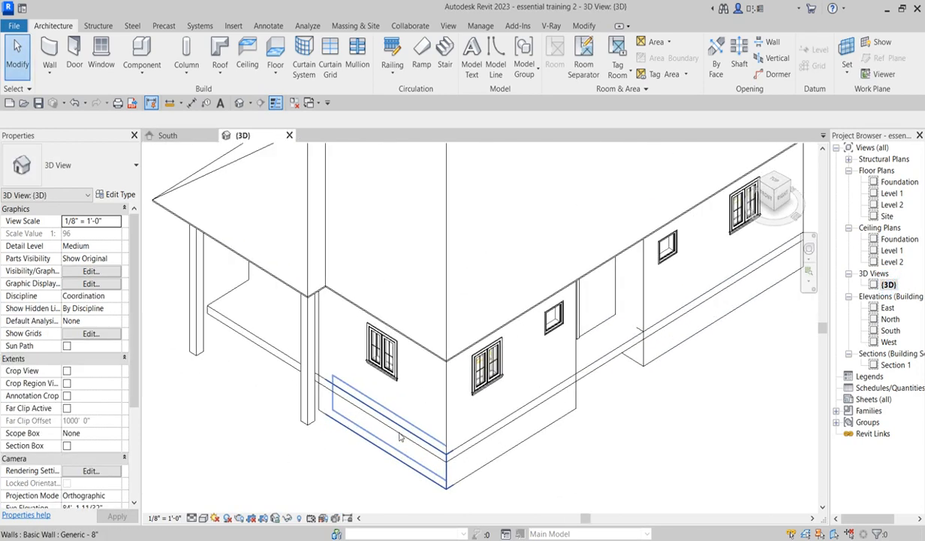
pyautogui.scroll(1, 400, 438)
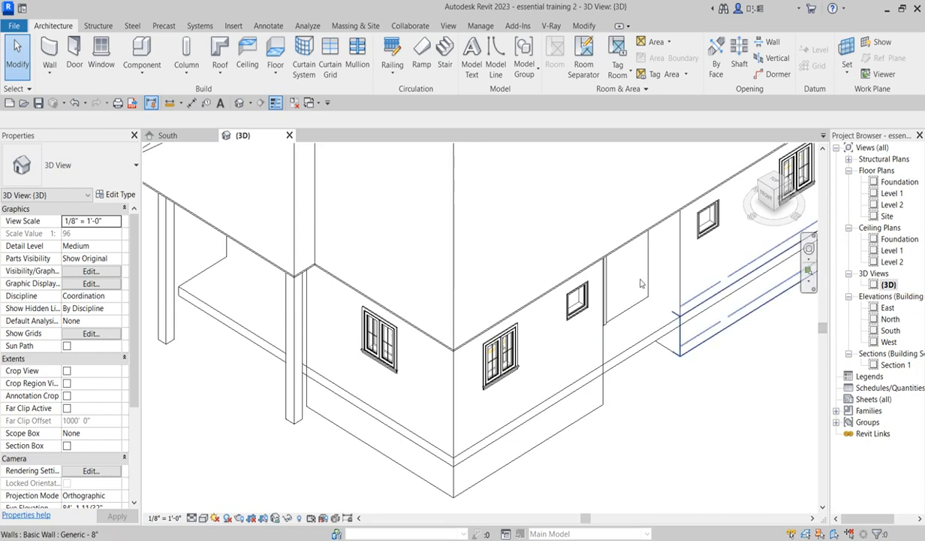
pyautogui.scroll(2, 725, 379)
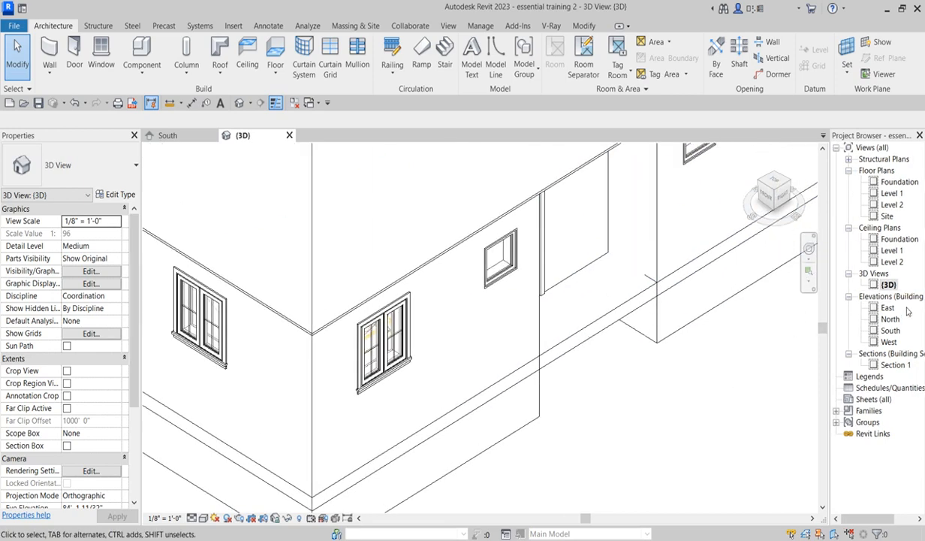
pyautogui.scroll(-3, 687, 397)
pyautogui.scroll(-1, 640, 409)
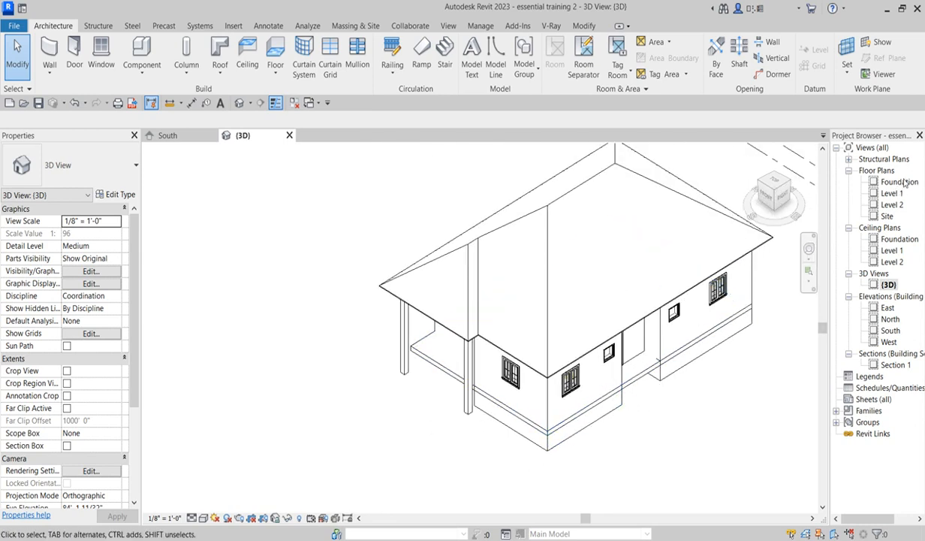
# - Open the Foundation floor plan and inspect the walls near the porch column footings
pyautogui.doubleClick(898, 182)
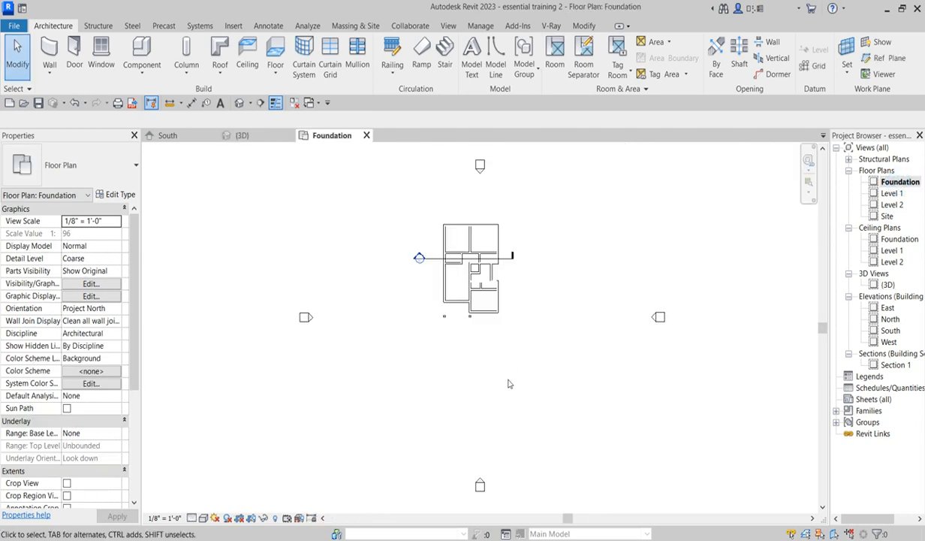
pyautogui.scroll(5, 451, 342)
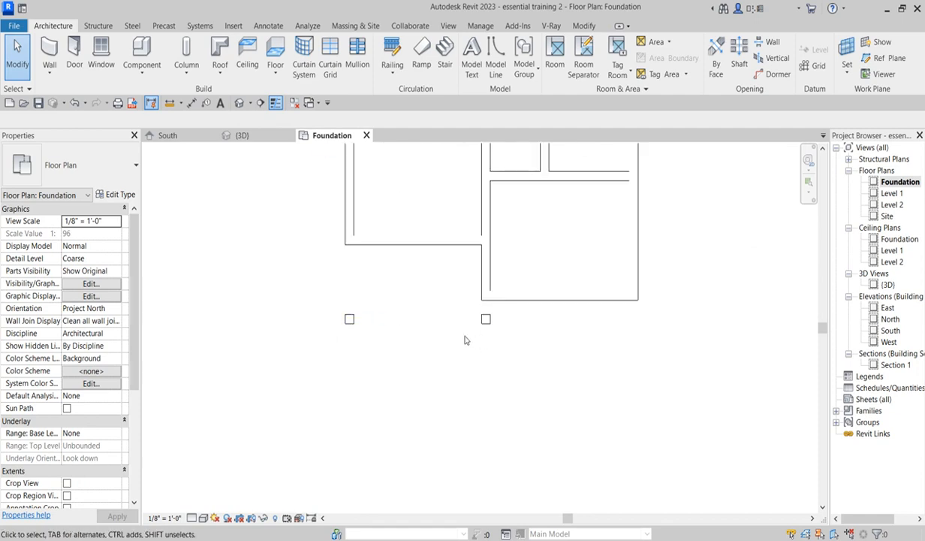
pyautogui.scroll(-6, 501, 330)
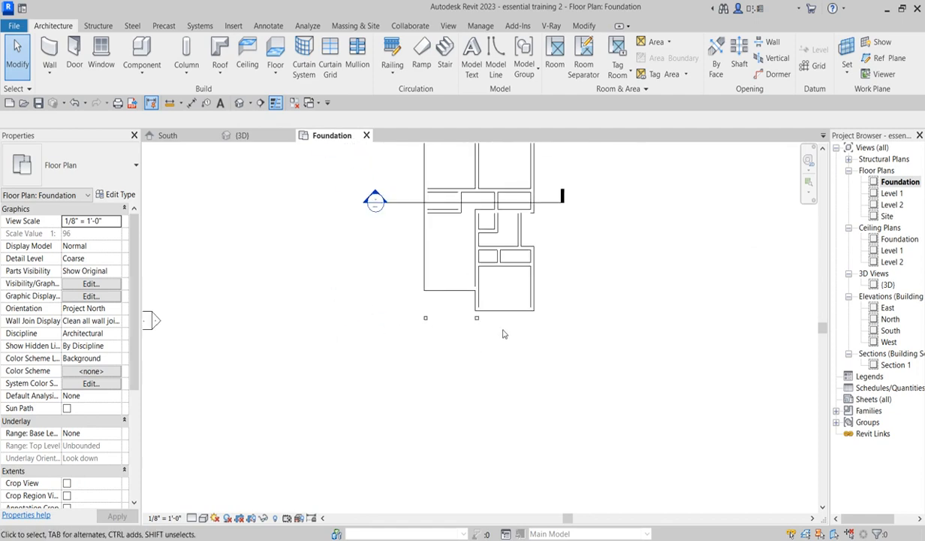
pyautogui.scroll(4, 466, 268)
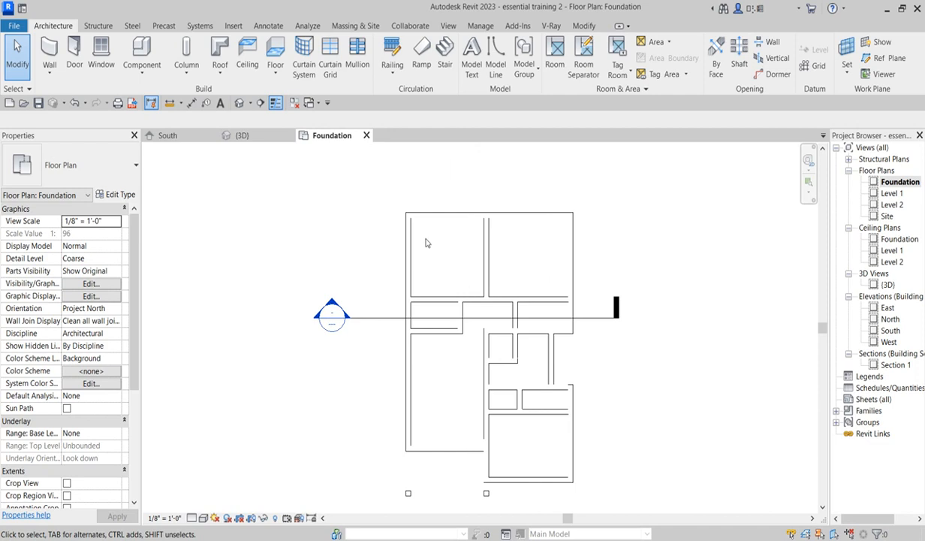
pyautogui.scroll(-3, 427, 396)
pyautogui.scroll(3, 430, 388)
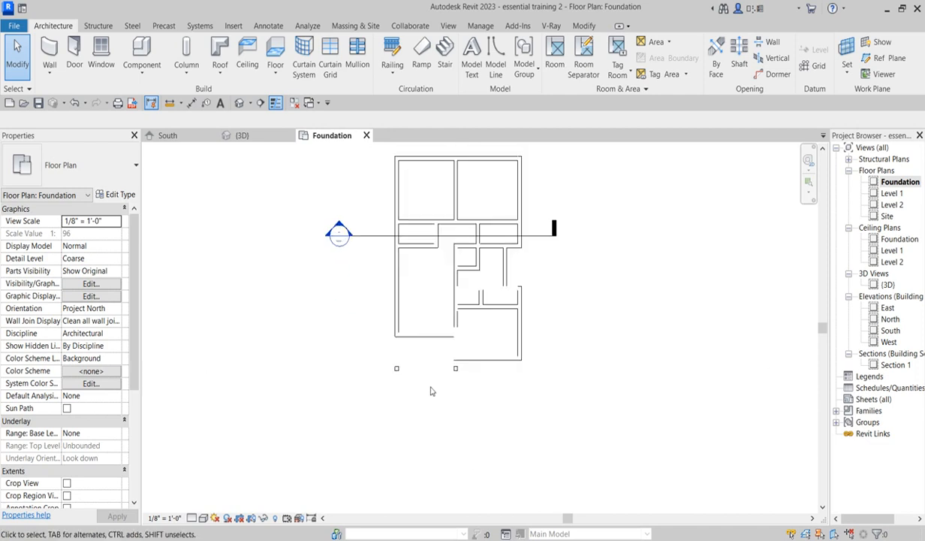
pyautogui.scroll(2, 458, 368)
pyautogui.scroll(1, 462, 347)
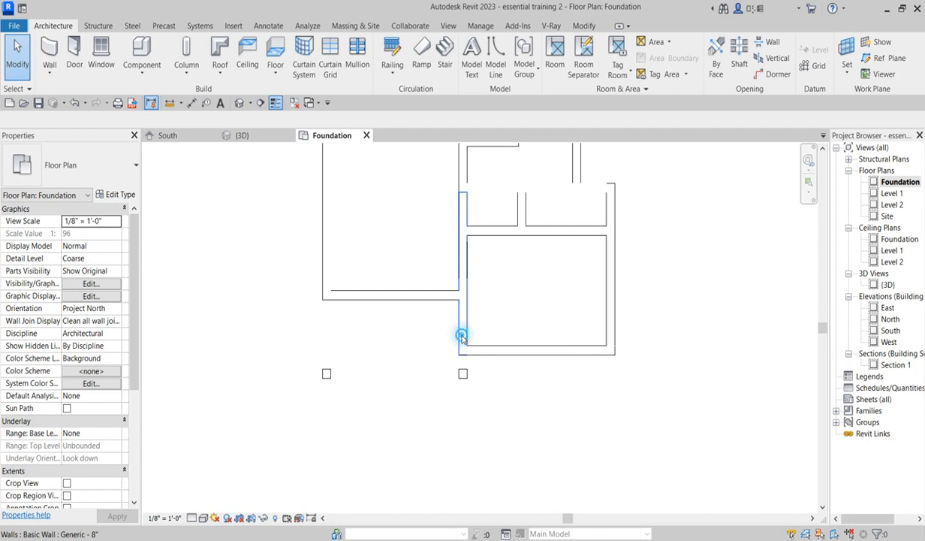
# - Create a wall similar to the porch-side foundation wall, running between the two porch column footings
pyautogui.click(462, 336)
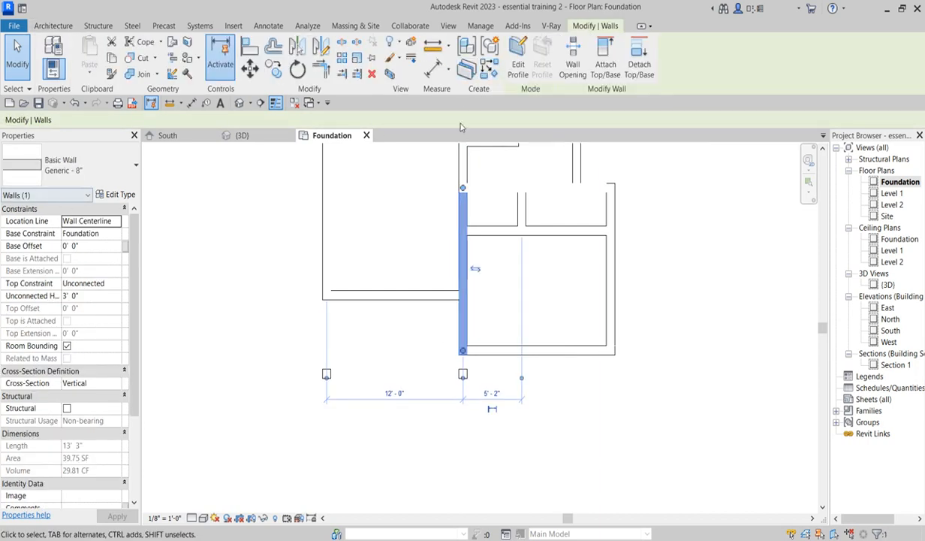
pyautogui.click(488, 72)
pyautogui.scroll(2, 464, 371)
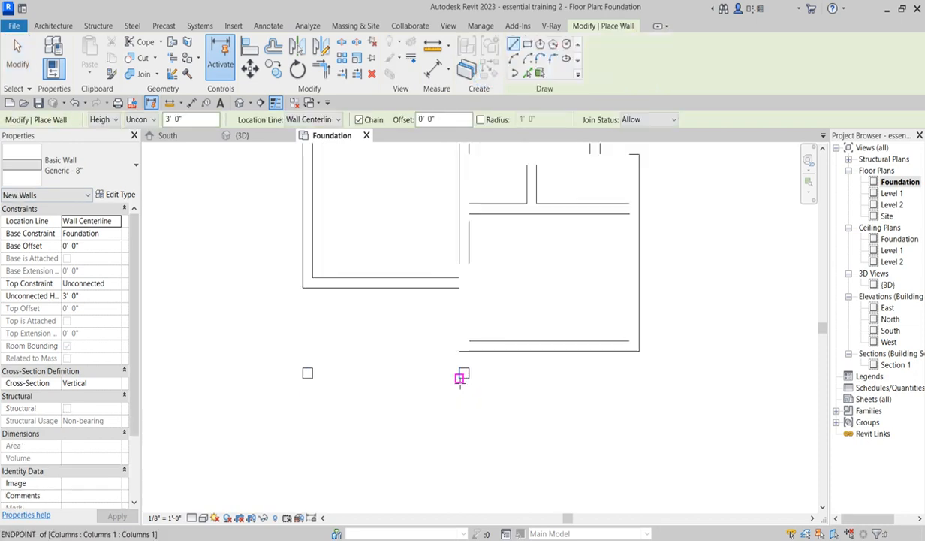
pyautogui.scroll(2, 464, 371)
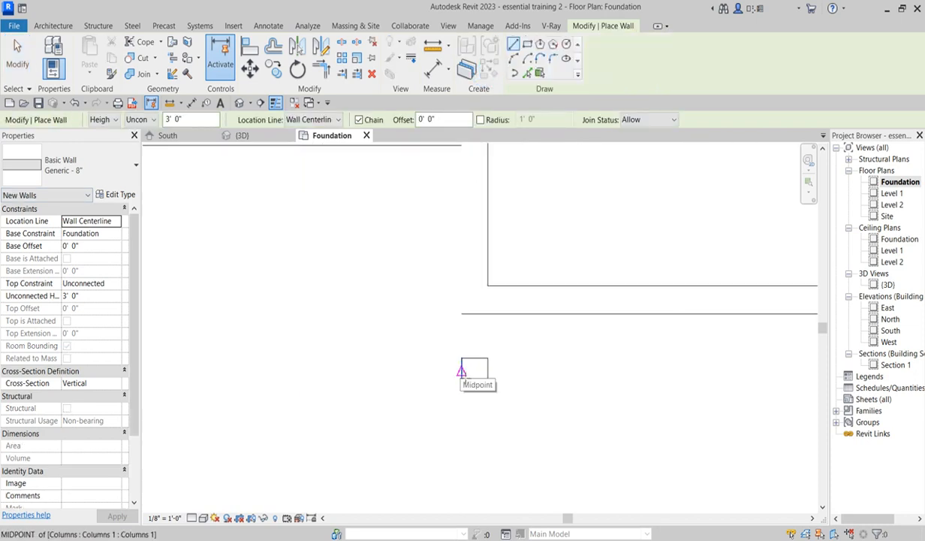
pyautogui.click(461, 371)
pyautogui.scroll(-2, 462, 372)
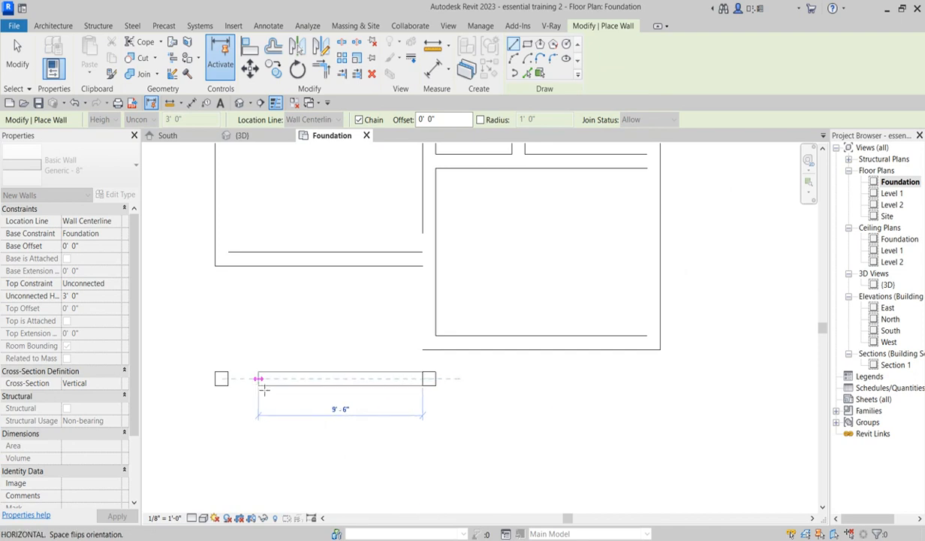
pyautogui.scroll(1, 229, 380)
pyautogui.click(229, 381)
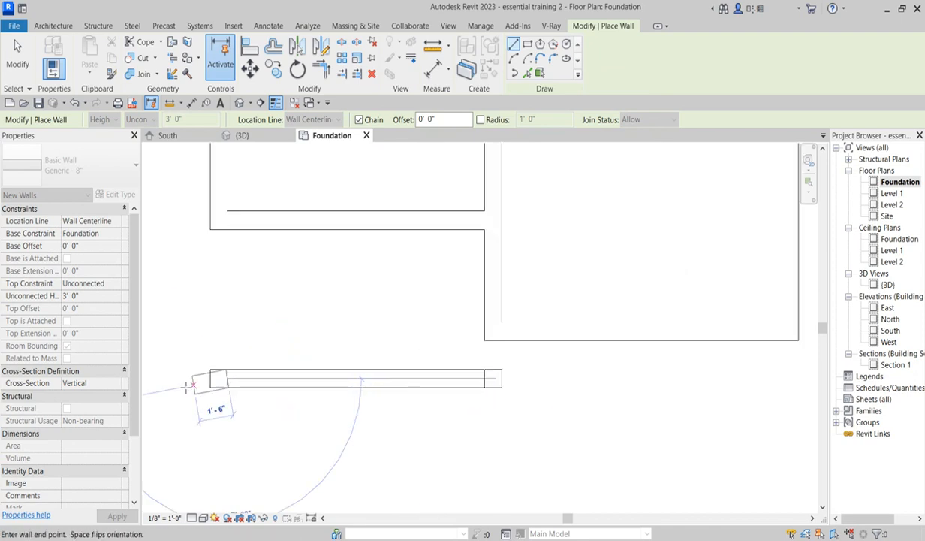
pyautogui.rightClick(233, 338)
pyautogui.click(262, 347)
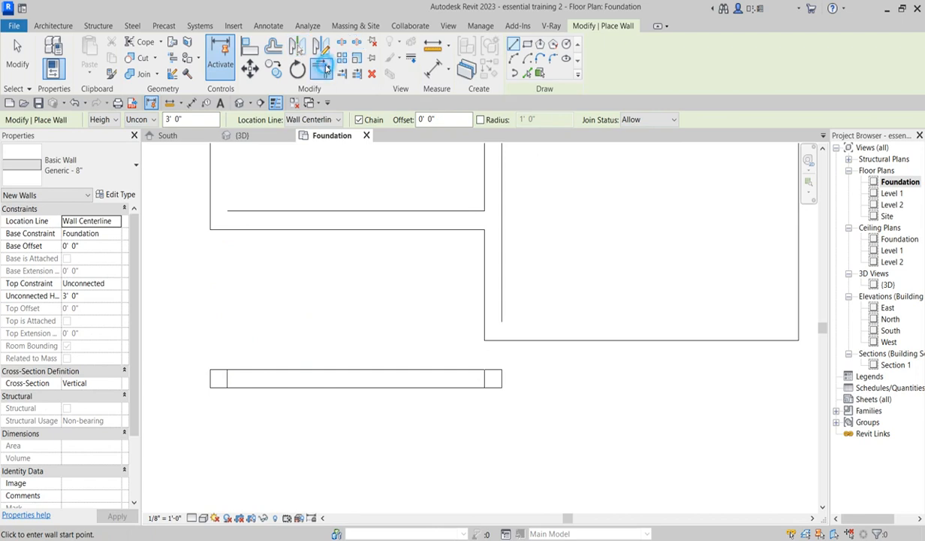
# - Trim/extend the new porch wall into corners with the adjoining foundation walls at both ends
pyautogui.click(321, 68)
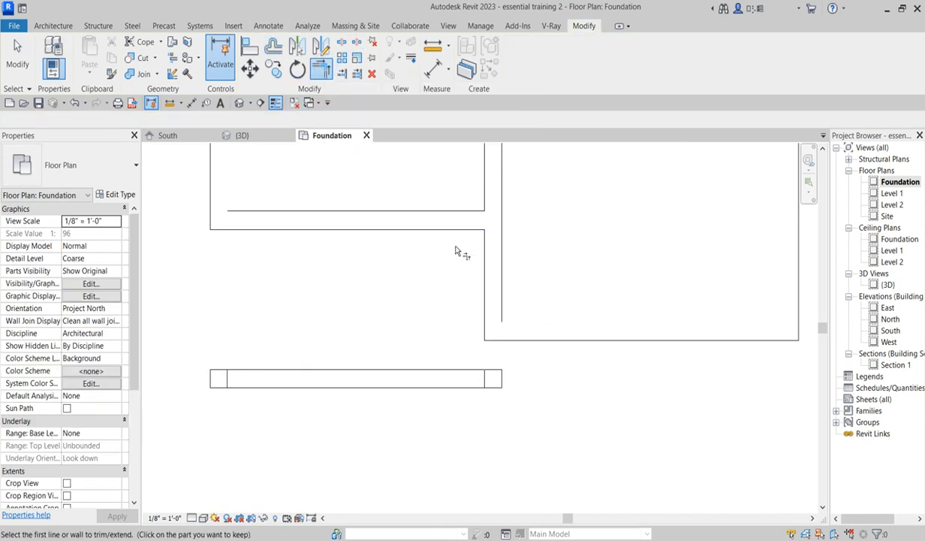
pyautogui.click(492, 274)
pyautogui.click(450, 389)
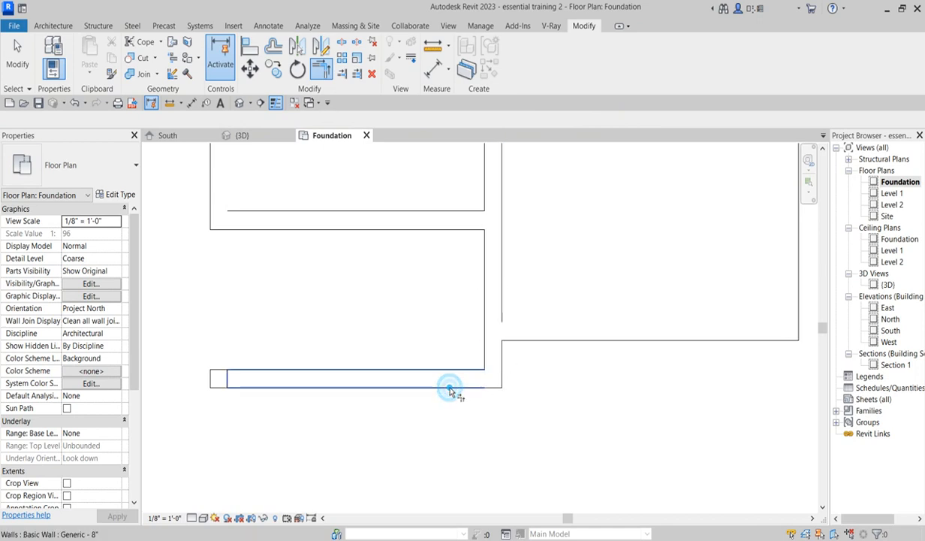
pyautogui.click(221, 187)
pyautogui.click(255, 377)
# - Trim/extend the overlapping foundation walls on the building's east side into clean corners
pyautogui.scroll(-4, 265, 385)
pyautogui.scroll(-2, 498, 256)
pyautogui.scroll(3, 484, 214)
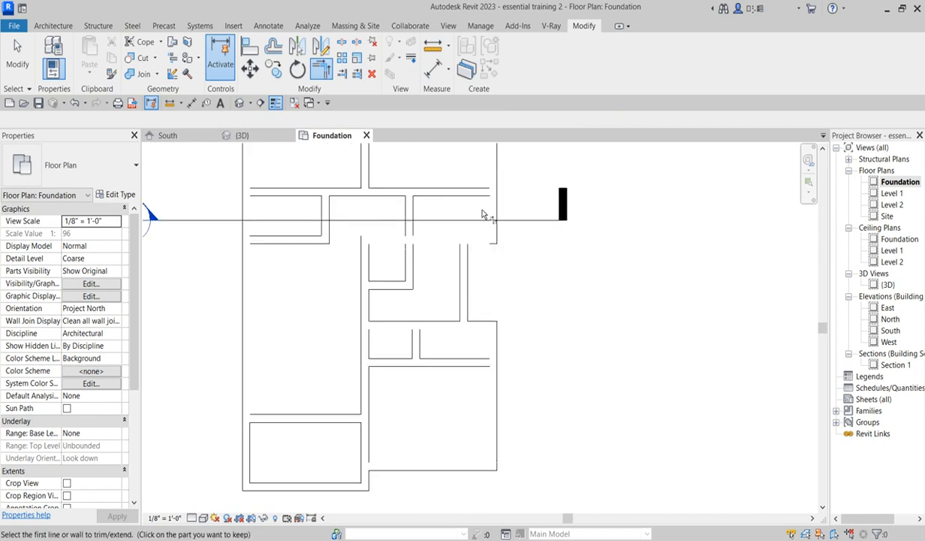
pyautogui.click(495, 210)
pyautogui.click(498, 364)
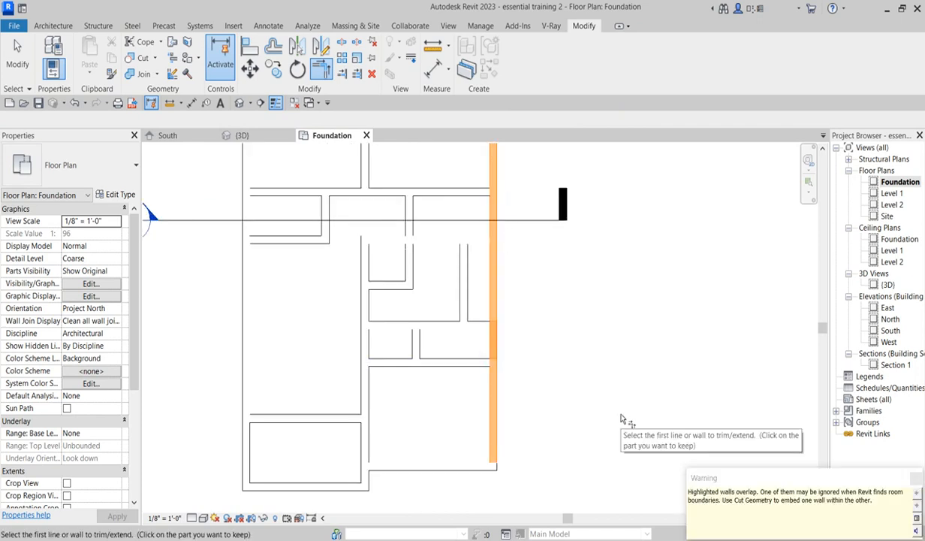
pyautogui.click(492, 344)
pyautogui.click(493, 215)
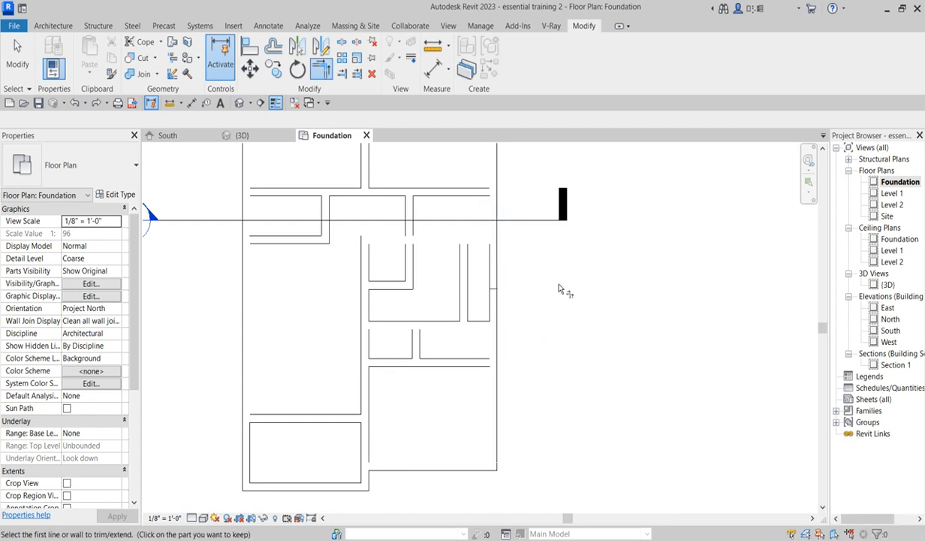
pyautogui.scroll(-2, 571, 347)
pyautogui.rightClick(571, 325)
pyautogui.click(604, 330)
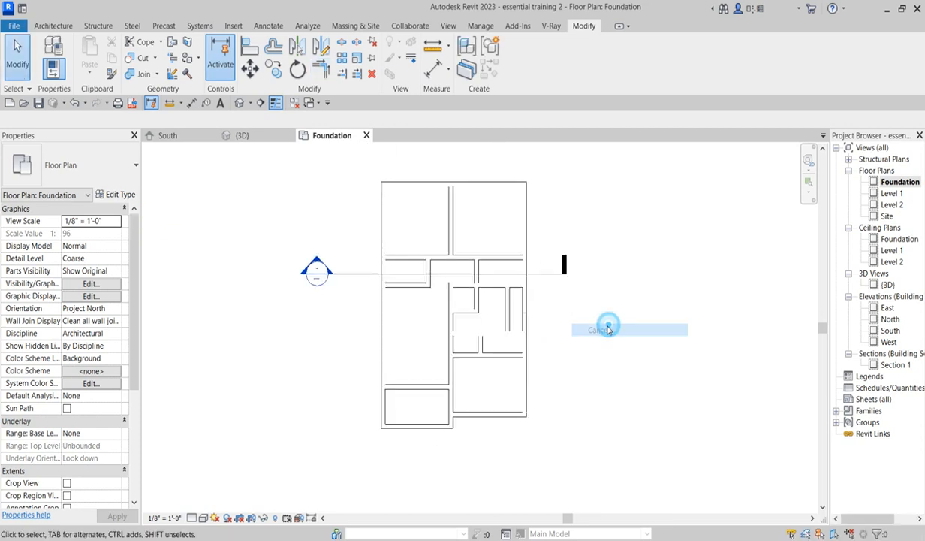
# - In the 3D view, select the Level 1 floor slab and start editing its boundary
pyautogui.scroll(2, 548, 334)
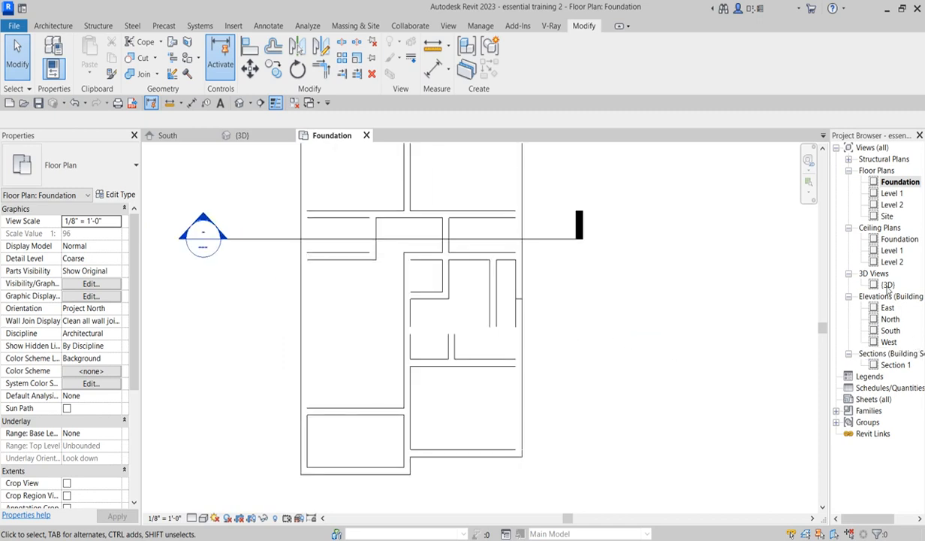
pyautogui.doubleClick(887, 284)
pyautogui.scroll(3, 539, 376)
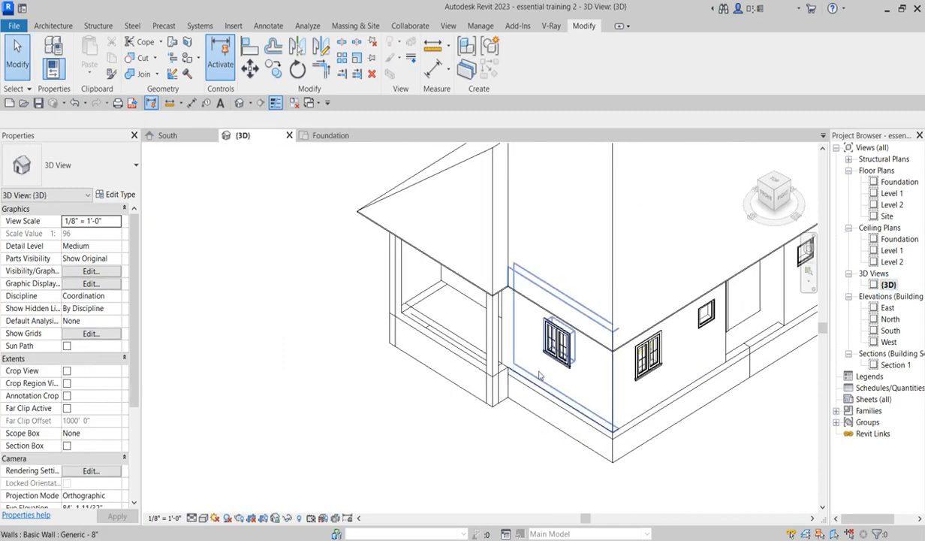
pyautogui.scroll(3, 539, 375)
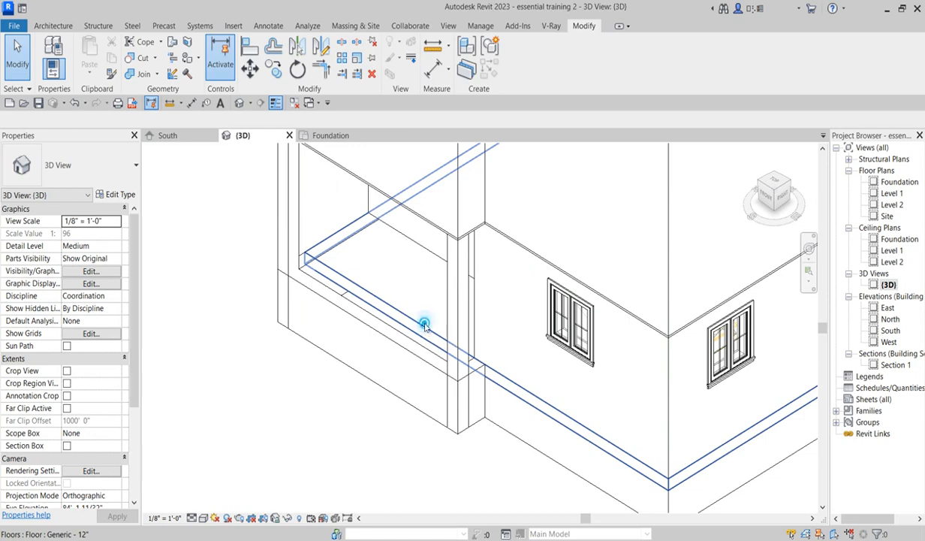
pyautogui.click(424, 325)
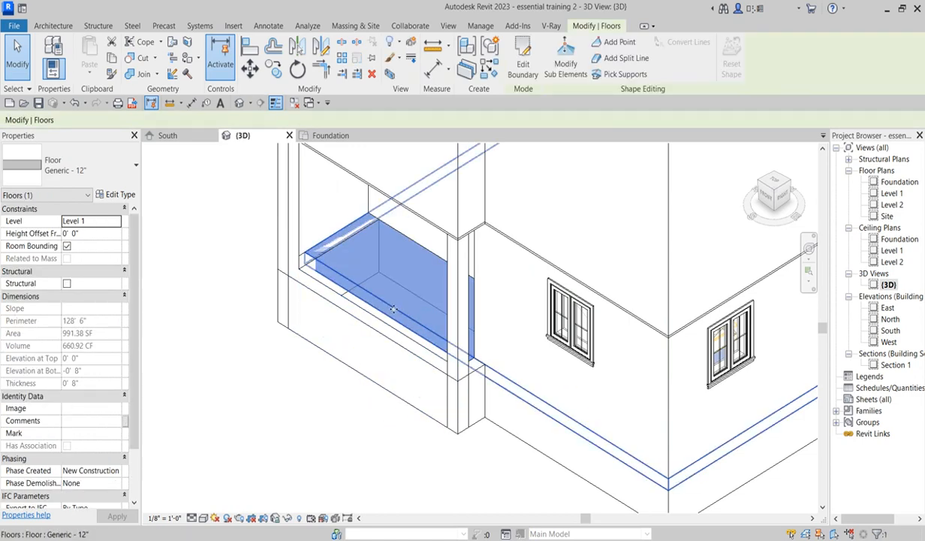
pyautogui.scroll(-2, 368, 398)
pyautogui.scroll(-3, 368, 399)
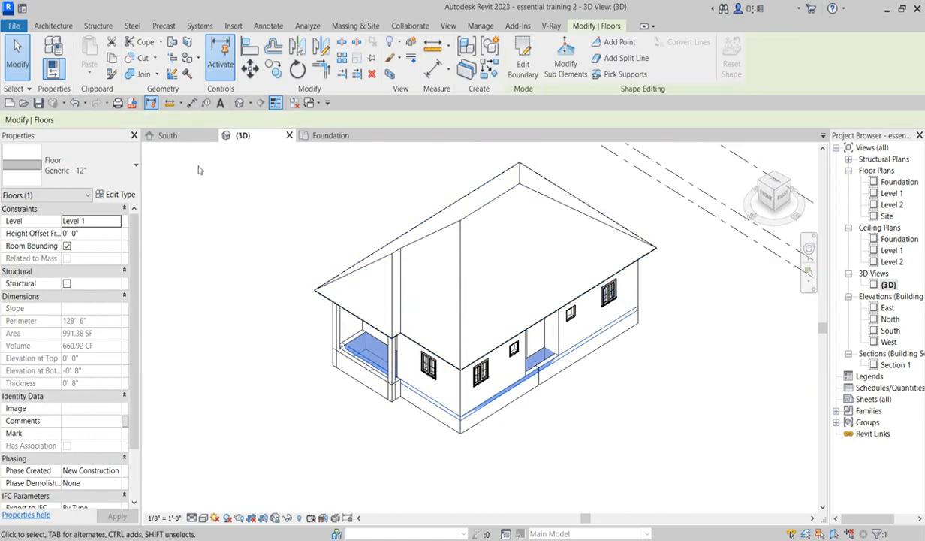
pyautogui.click(522, 66)
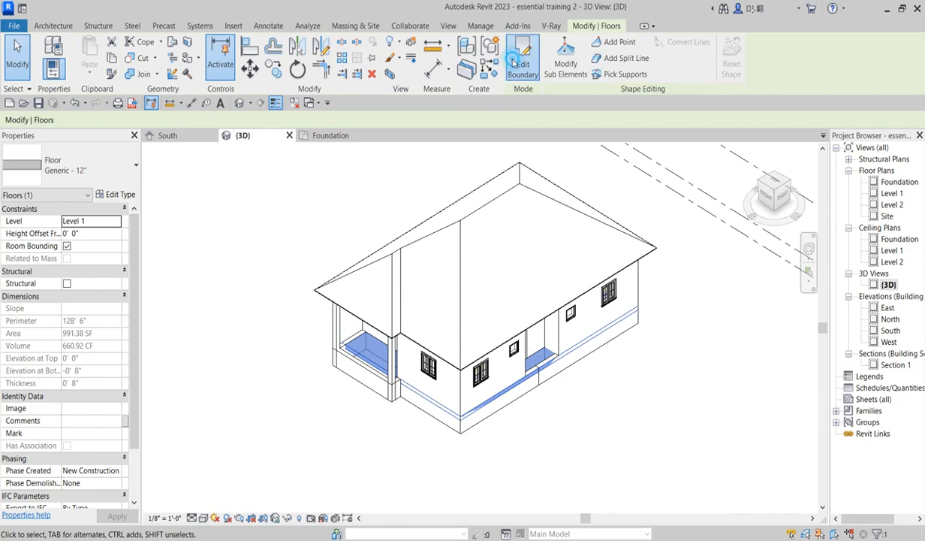
# - Open the Level 1 and Foundation plans to view the floor boundary sketch
pyautogui.doubleClick(891, 193)
pyautogui.scroll(6, 440, 322)
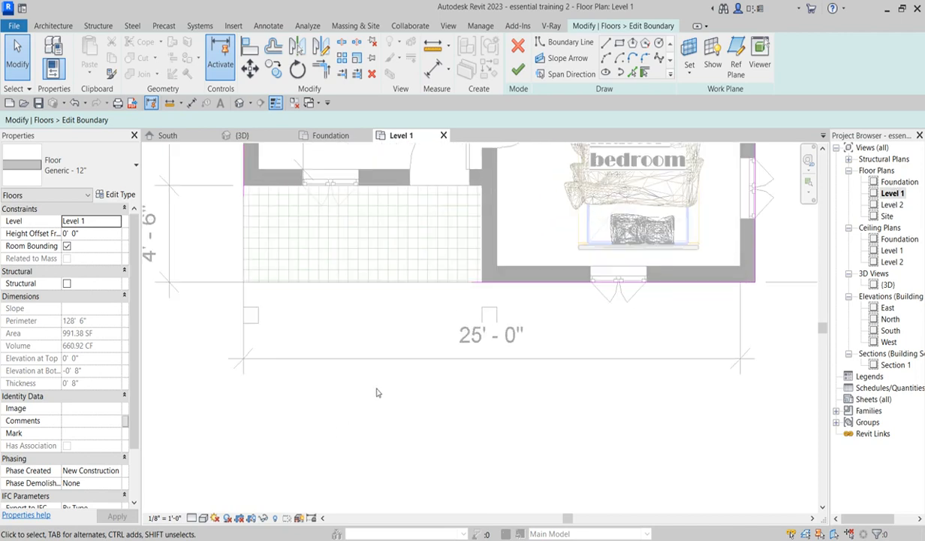
pyautogui.doubleClick(898, 182)
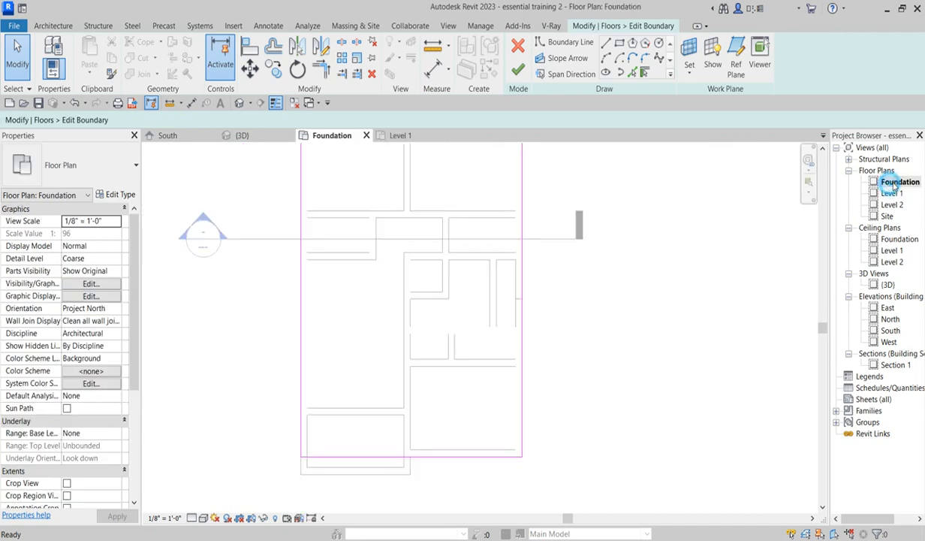
# - Pick the edges of the porch foundation walls as new boundary lines for the Level 1 floor
pyautogui.scroll(-5, 400, 395)
pyautogui.scroll(5, 428, 472)
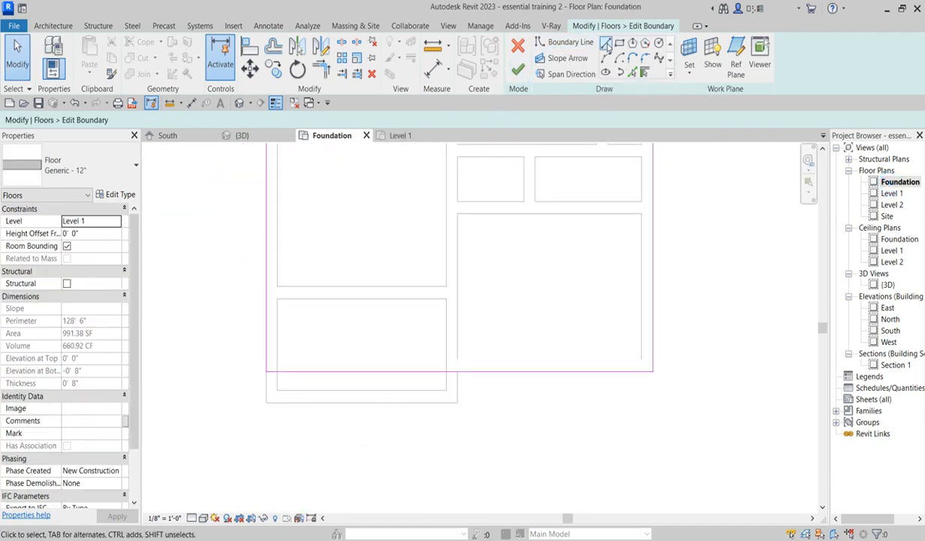
pyautogui.click(632, 72)
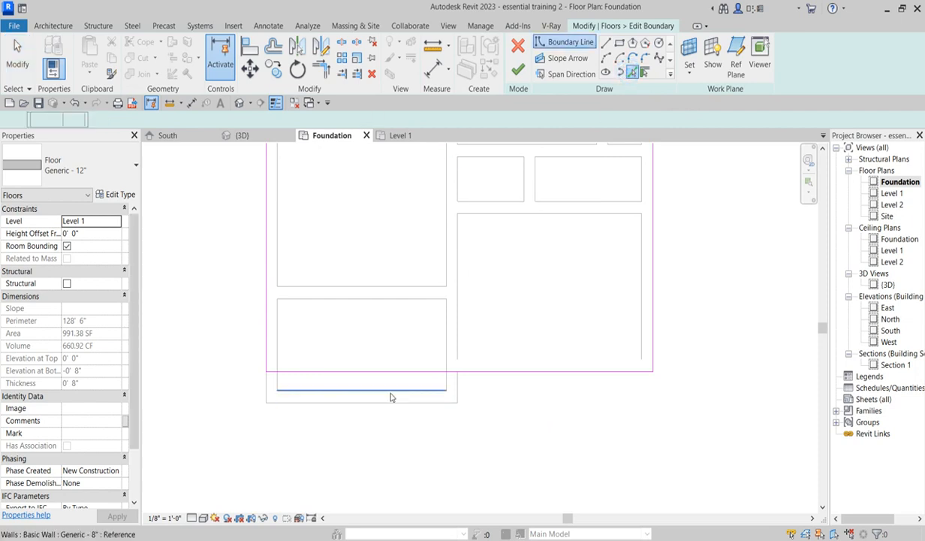
pyautogui.click(390, 404)
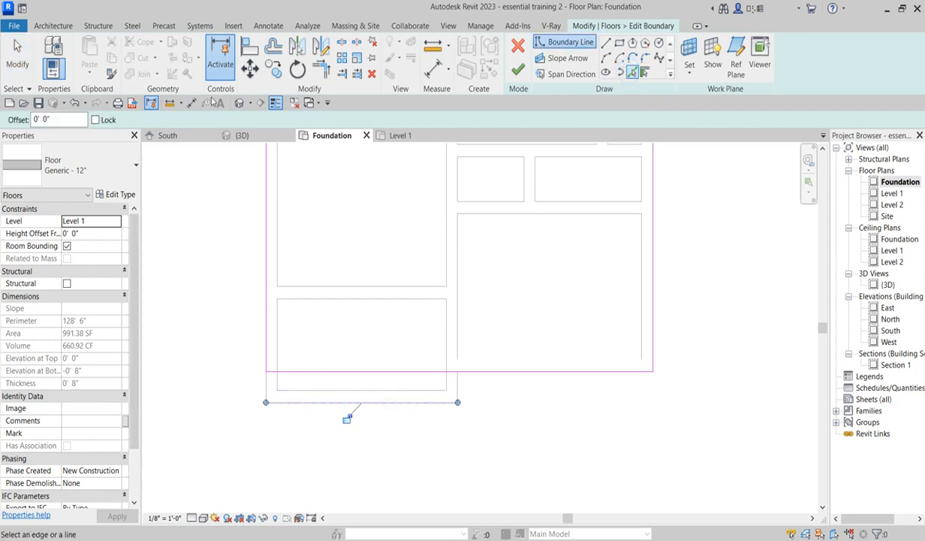
pyautogui.click(457, 384)
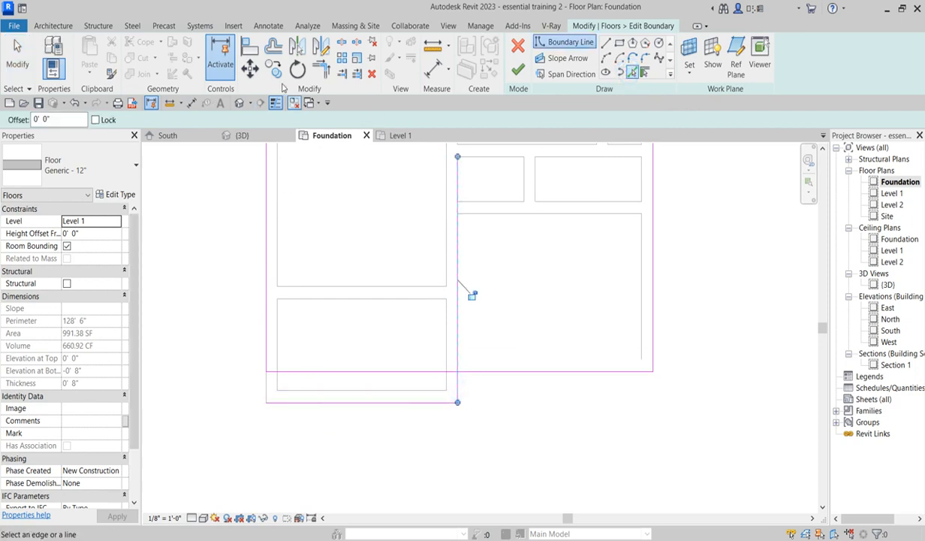
# - Trim/extend the floor boundary lines into a closed loop around the porch and finish the boundary edit
pyautogui.click(314, 73)
pyautogui.click(481, 372)
pyautogui.click(457, 387)
pyautogui.click(306, 400)
pyautogui.click(267, 337)
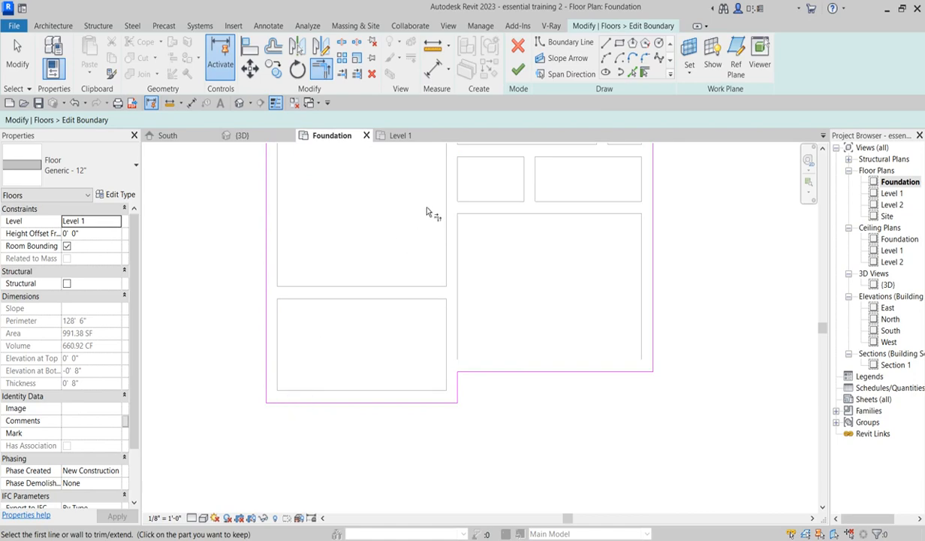
pyautogui.click(518, 69)
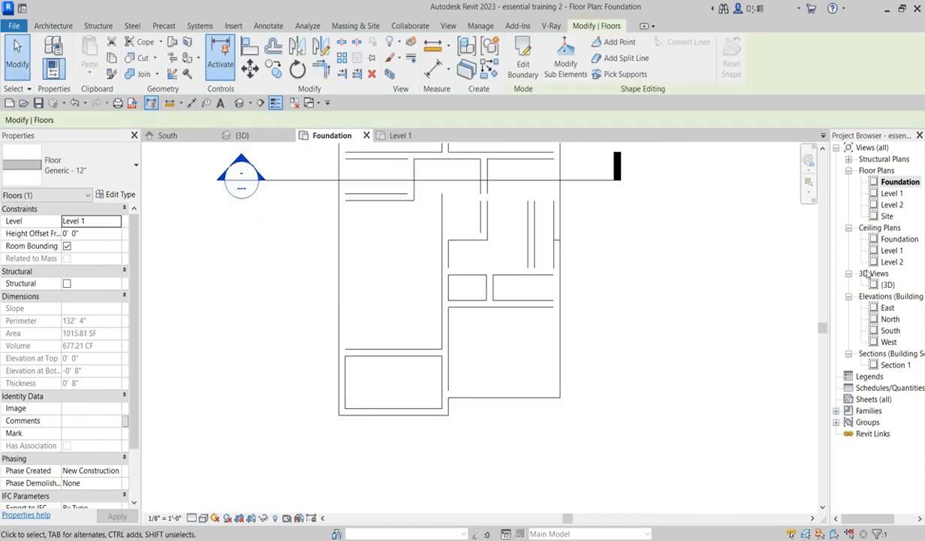
# - Inspect the extended floor and the porch foundation wall in the 3D view
pyautogui.doubleClick(886, 286)
pyautogui.scroll(5, 371, 403)
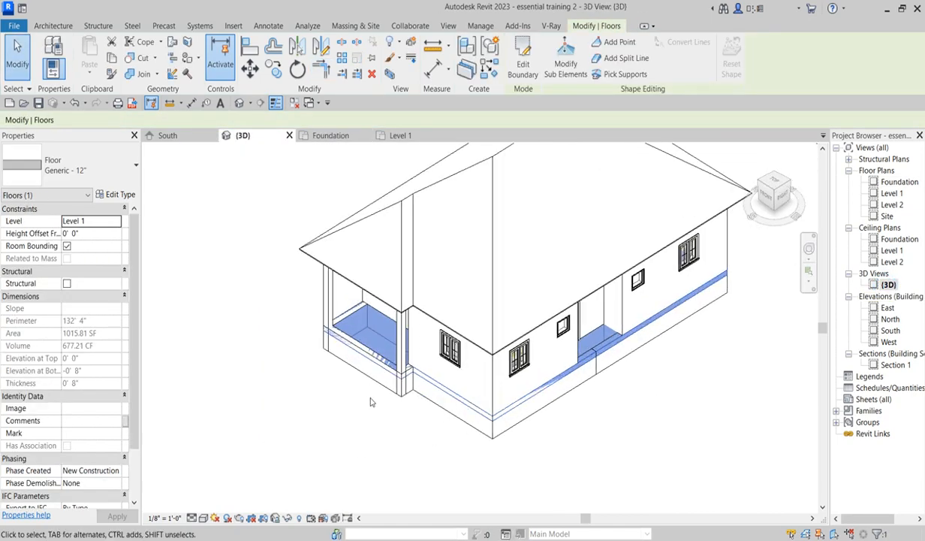
pyautogui.click(336, 423)
pyautogui.scroll(6, 309, 347)
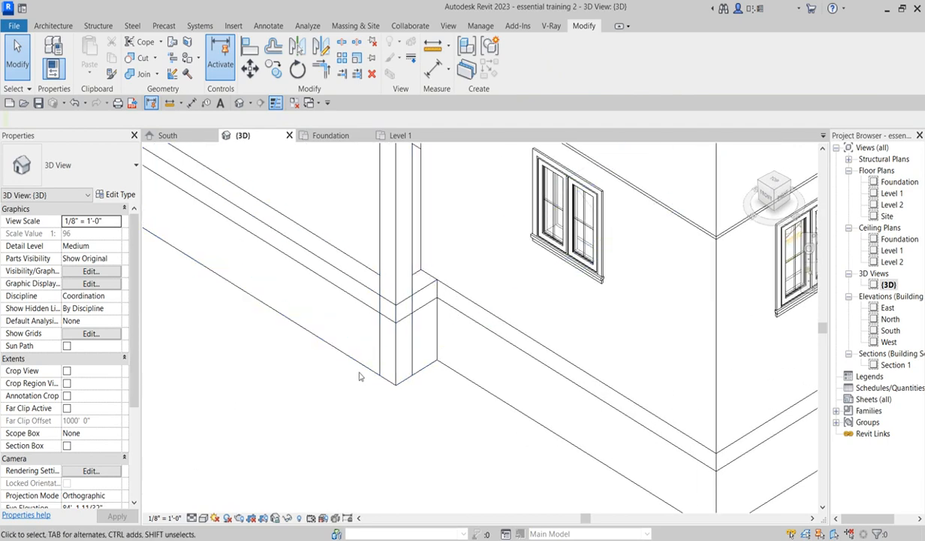
pyautogui.click(356, 360)
pyautogui.scroll(-2, 365, 425)
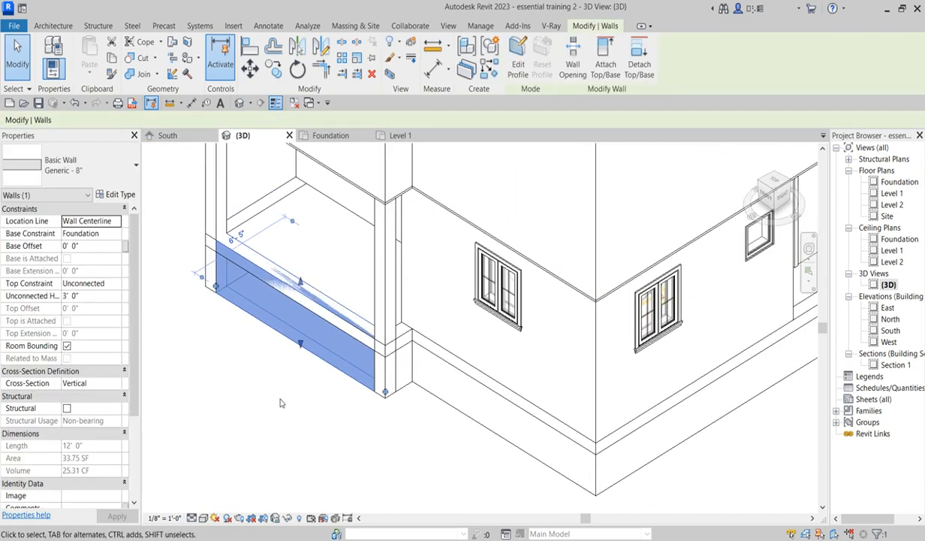
pyautogui.scroll(2, 302, 293)
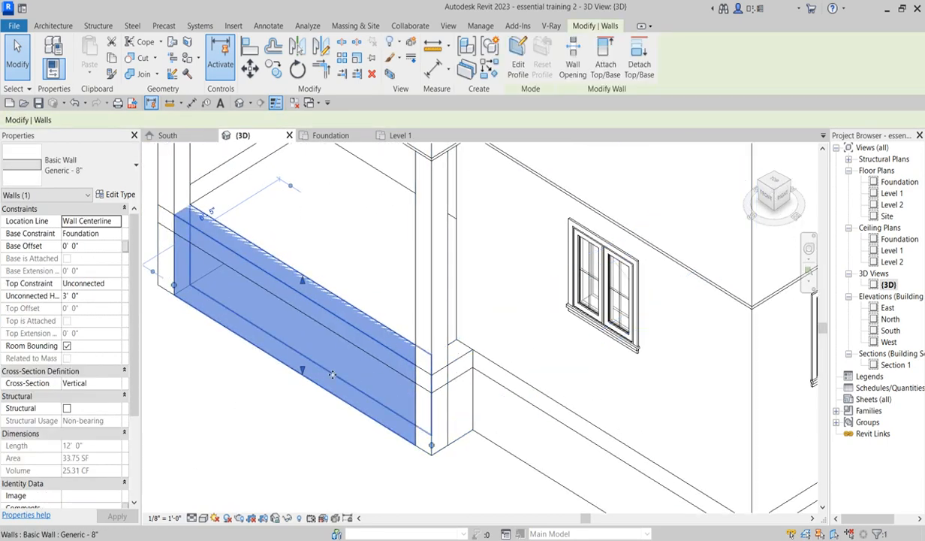
pyautogui.scroll(-1, 310, 305)
pyautogui.scroll(2, 271, 306)
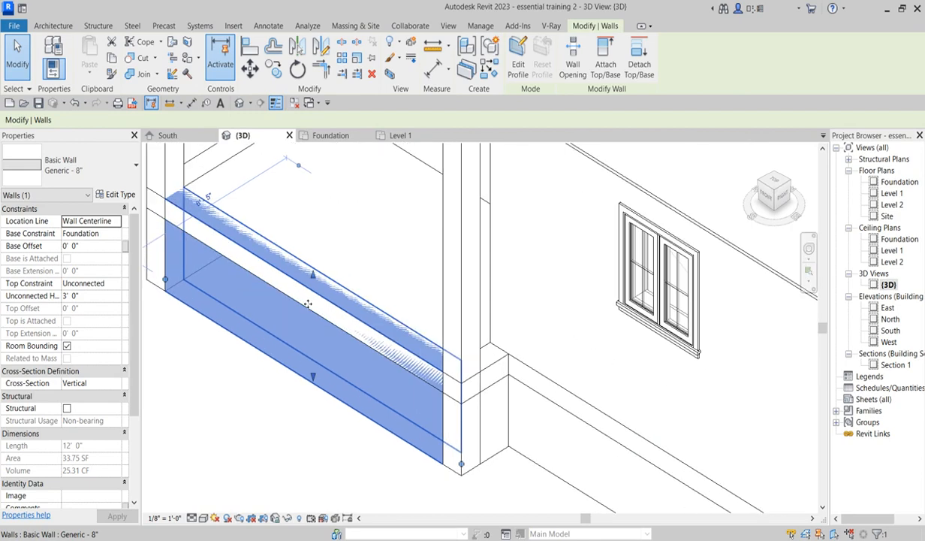
# - In the South elevation, lower the porch foundation wall's top to about 2' 4" high, under the floor
pyautogui.doubleClick(894, 365)
pyautogui.scroll(3, 185, 334)
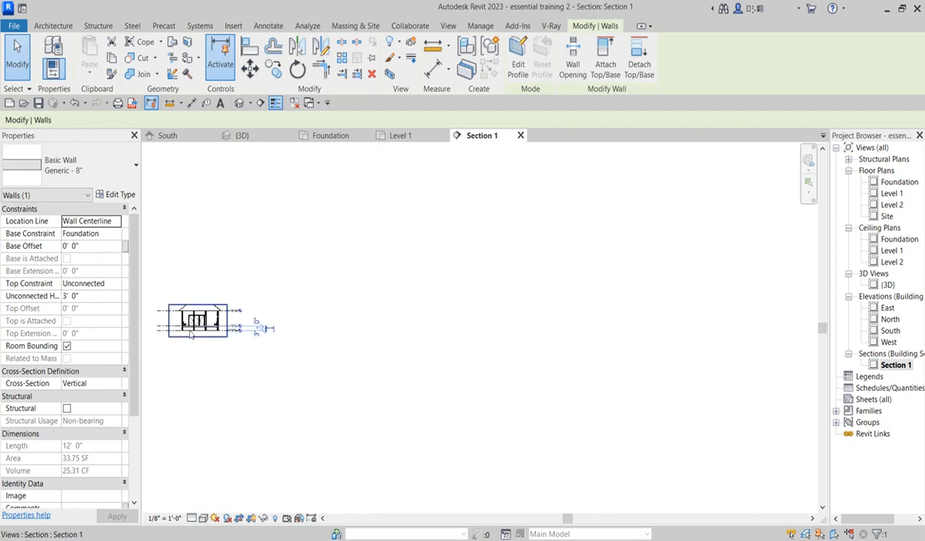
pyautogui.doubleClick(890, 330)
pyautogui.scroll(2, 480, 469)
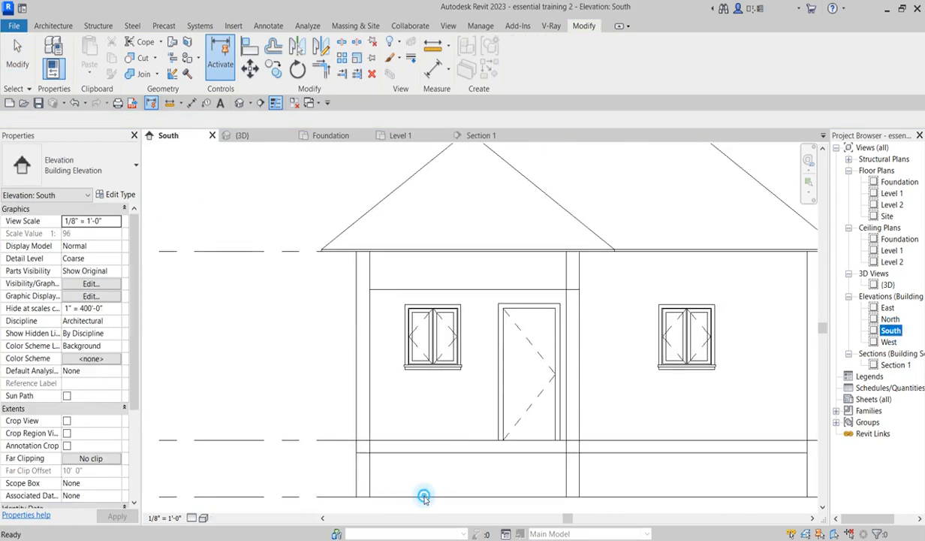
pyautogui.click(409, 484)
pyautogui.scroll(4, 468, 451)
pyautogui.scroll(1, 472, 466)
pyautogui.scroll(-4, 476, 450)
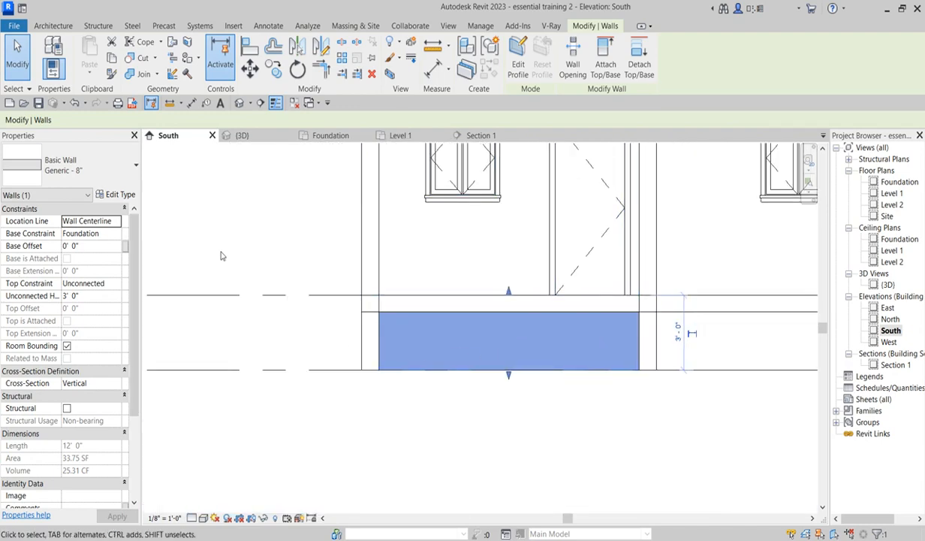
pyautogui.scroll(3, 507, 291)
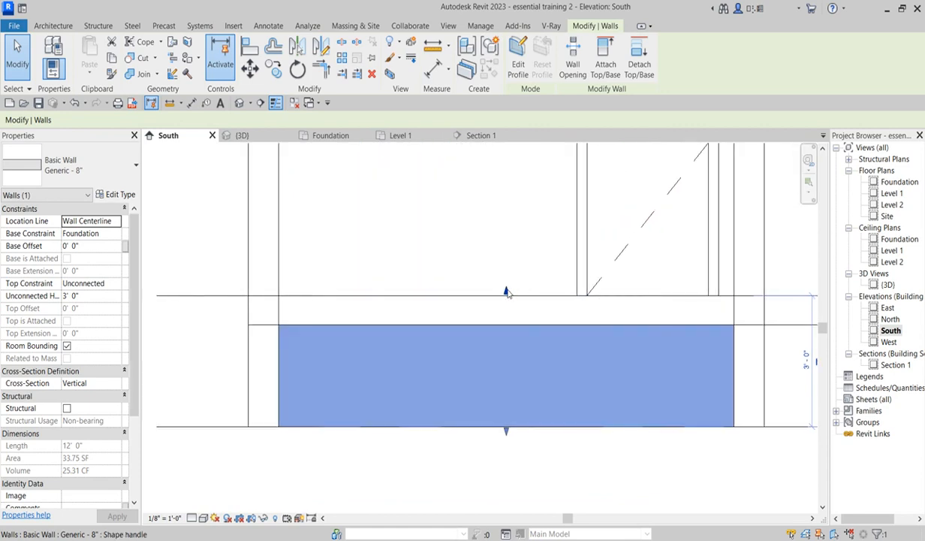
pyautogui.moveTo(507, 291); pyautogui.dragTo(451, 349)
pyautogui.scroll(2, 509, 345)
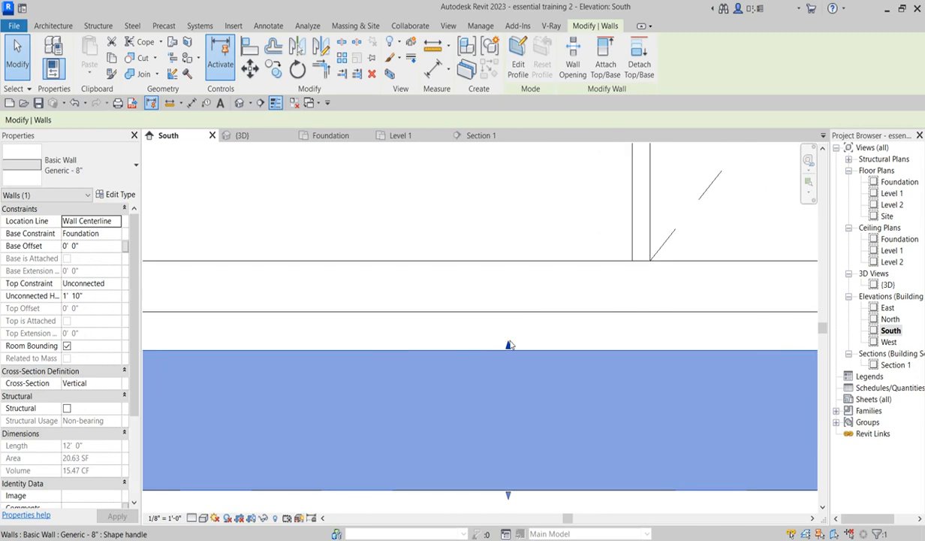
pyautogui.moveTo(507, 344)
pyautogui.mouseDown()
pyautogui.moveTo(517, 319)
pyautogui.moveTo(501, 337)
pyautogui.mouseUp()
# - Try to select all Generic - 8" wall instances visible in the Foundation plan
pyautogui.scroll(-1, 489, 344)
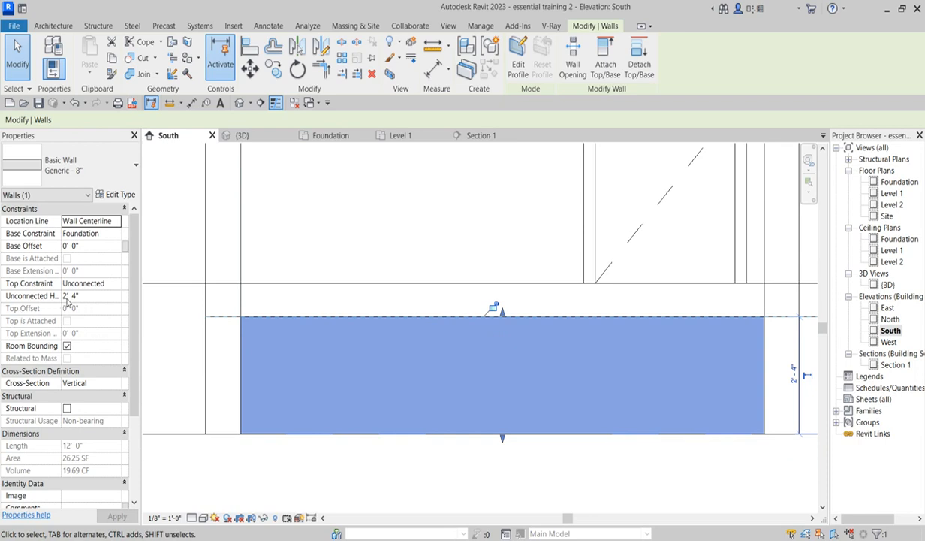
pyautogui.scroll(-2, 487, 338)
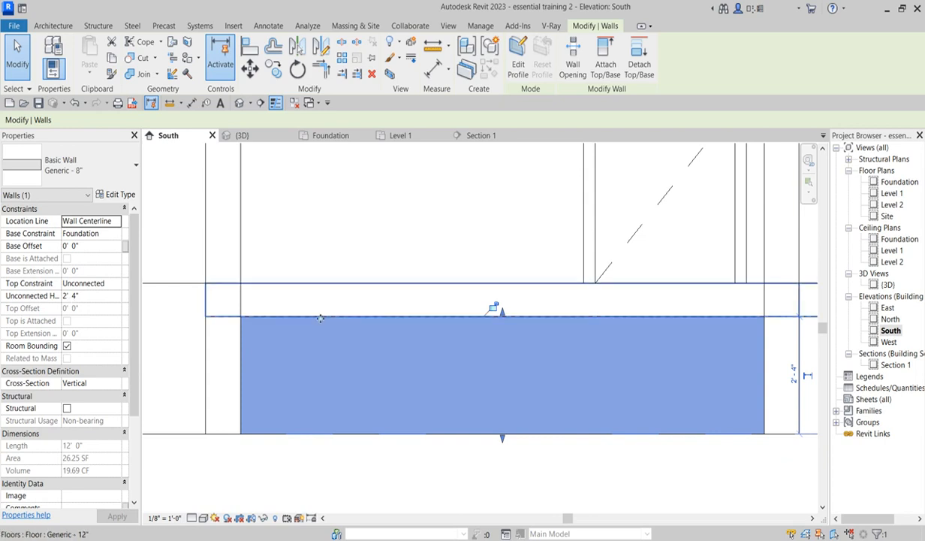
pyautogui.click(596, 415)
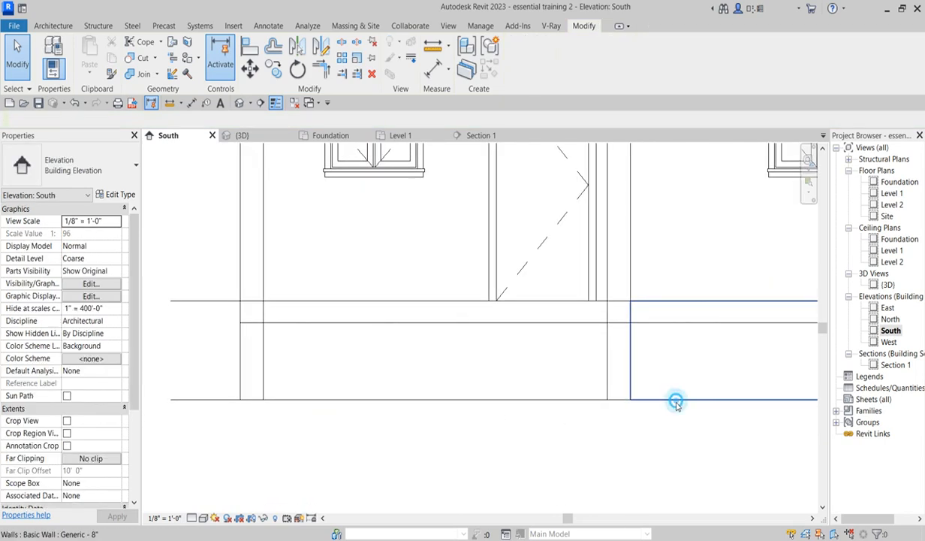
pyautogui.click(675, 401)
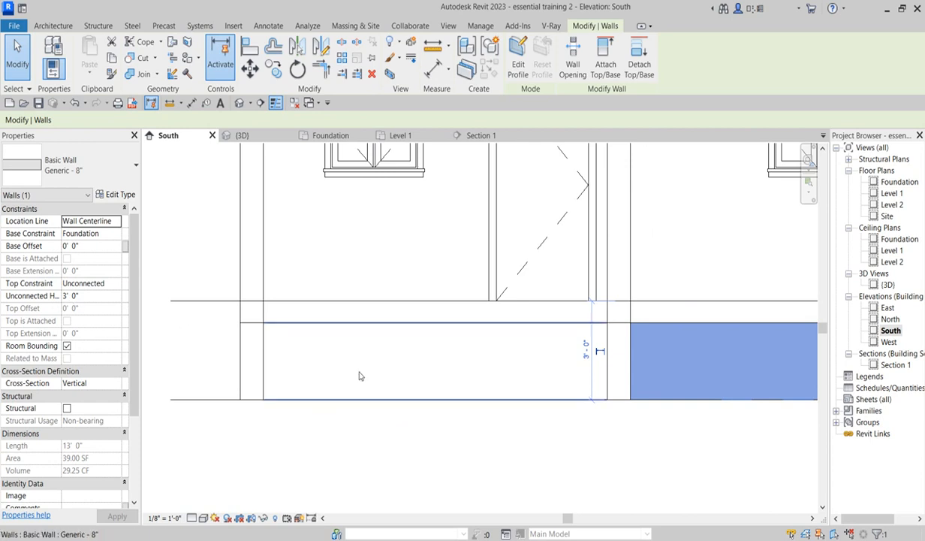
pyautogui.scroll(-2, 327, 367)
pyautogui.doubleClick(895, 183)
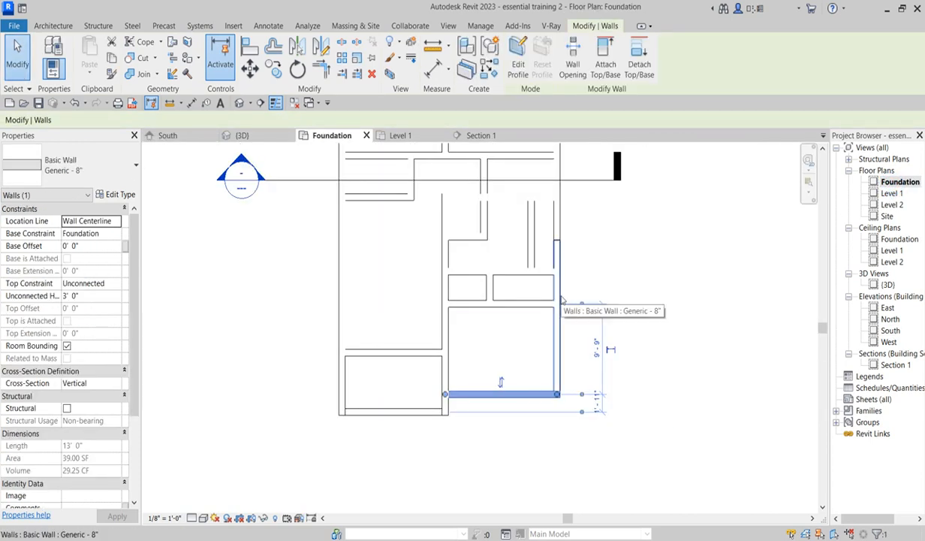
pyautogui.click(557, 298)
pyautogui.rightClick(560, 300)
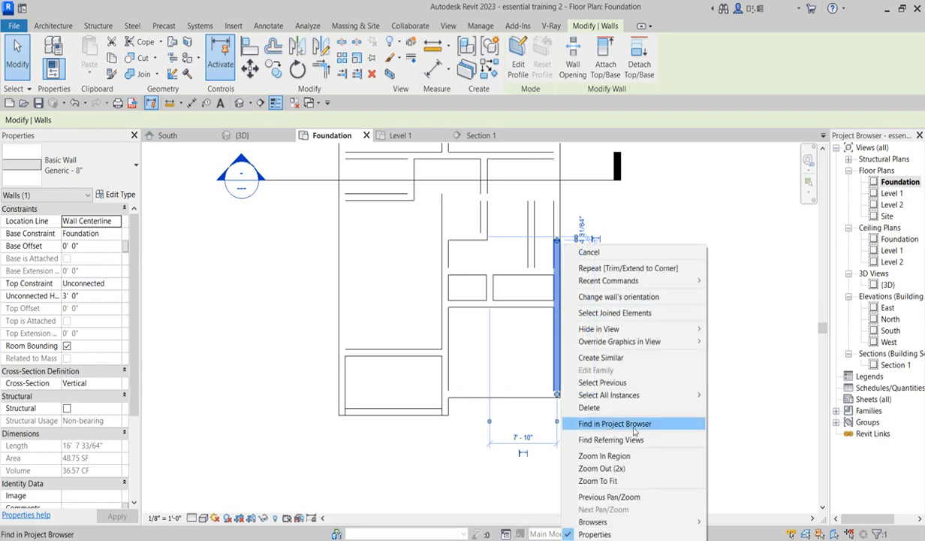
pyautogui.moveTo(661, 396)
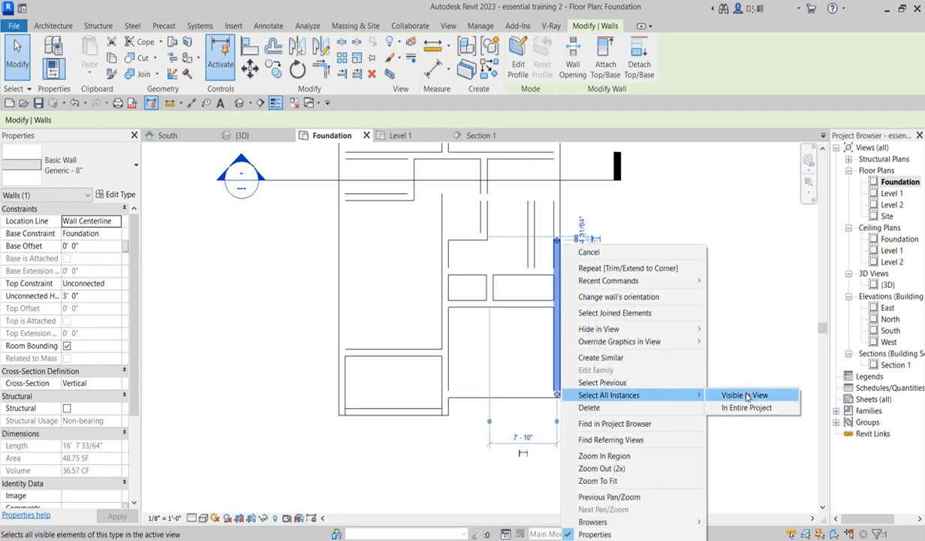
pyautogui.click(745, 394)
pyautogui.click(746, 396)
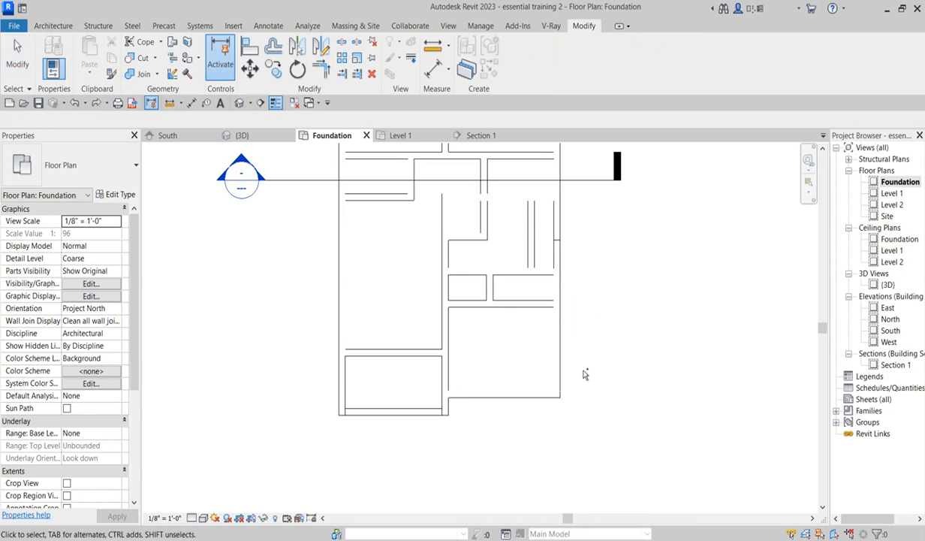
# - Select all Generic - 8" walls visible in the Foundation plan and set their unconnected height to 2' 4"
pyautogui.click(528, 392)
pyautogui.rightClick(529, 384)
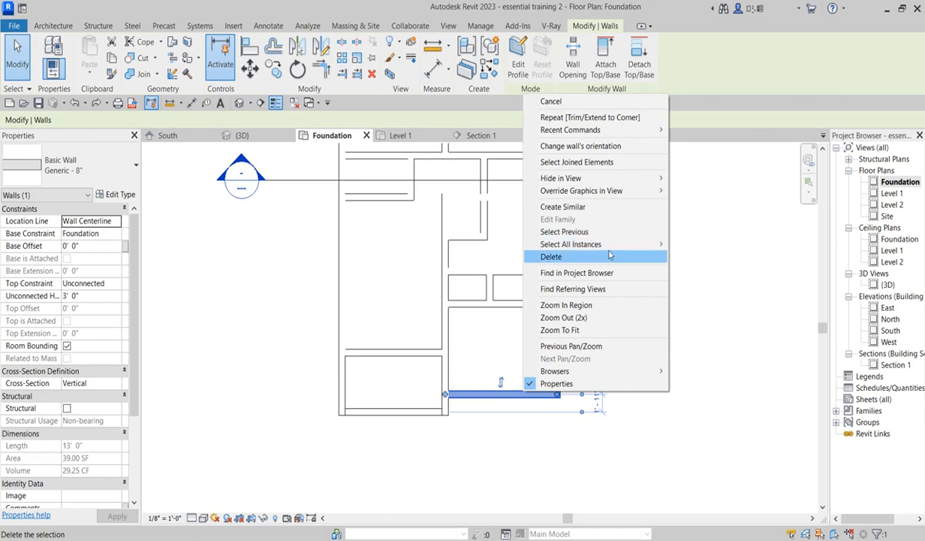
pyautogui.moveTo(580, 244)
pyautogui.click(704, 245)
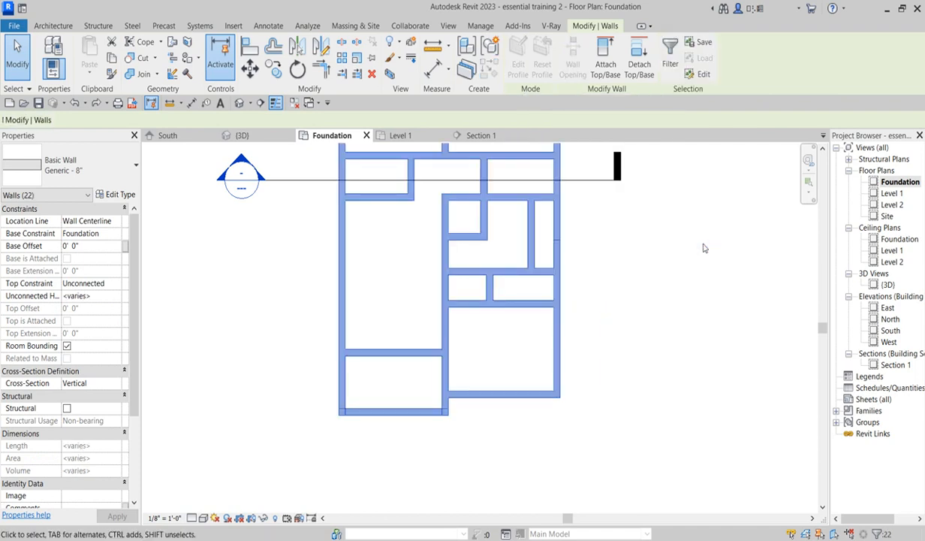
pyautogui.click(117, 297)
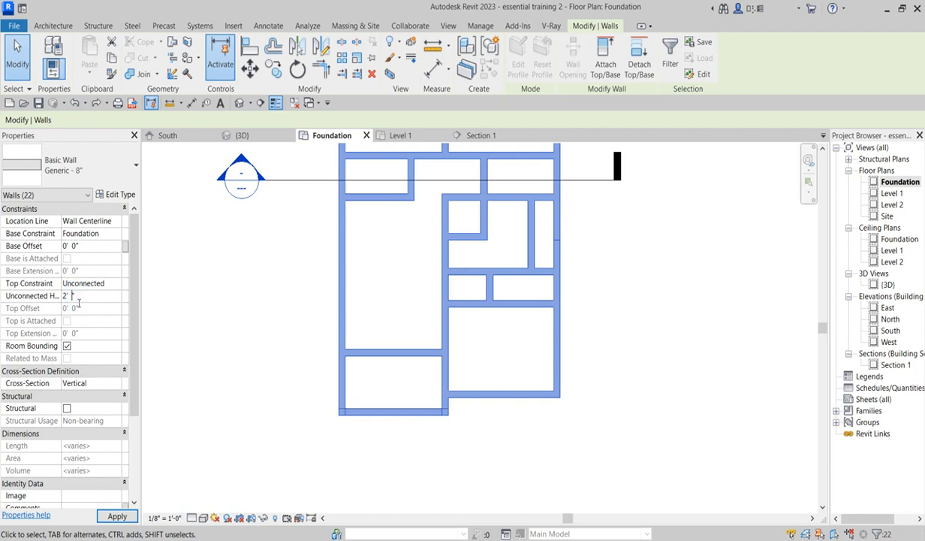
pyautogui.click(209, 369)
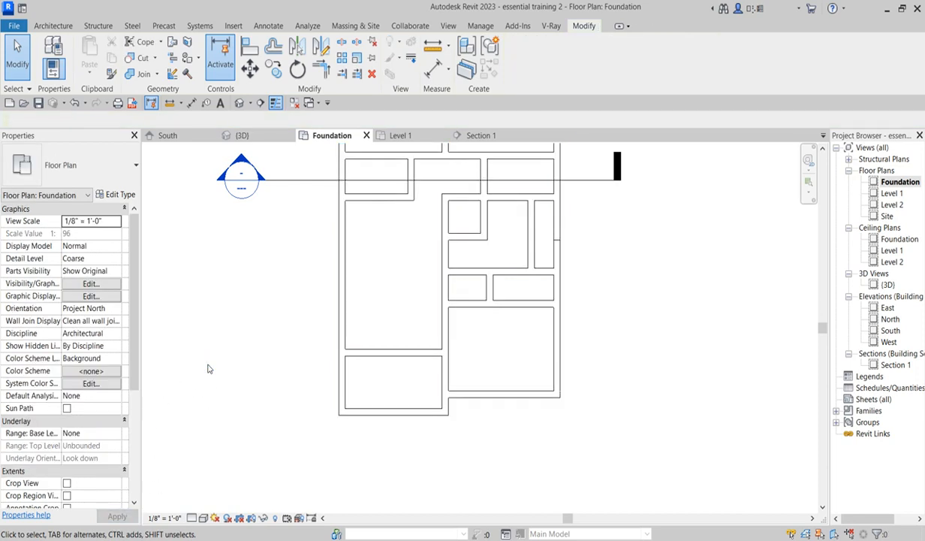
# - Review the foundation wall heights against the floor in the South elevation
pyautogui.doubleClick(424, 414)
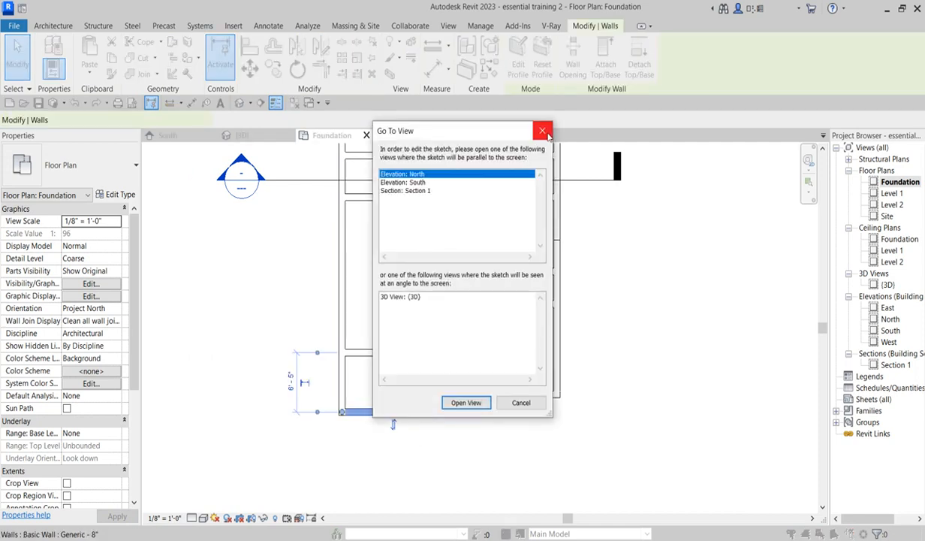
pyautogui.click(547, 133)
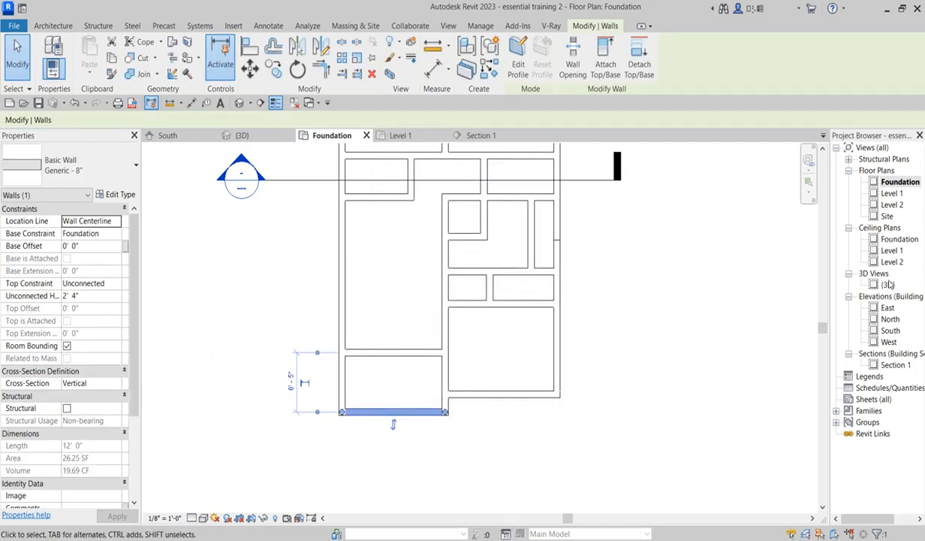
pyautogui.doubleClick(890, 331)
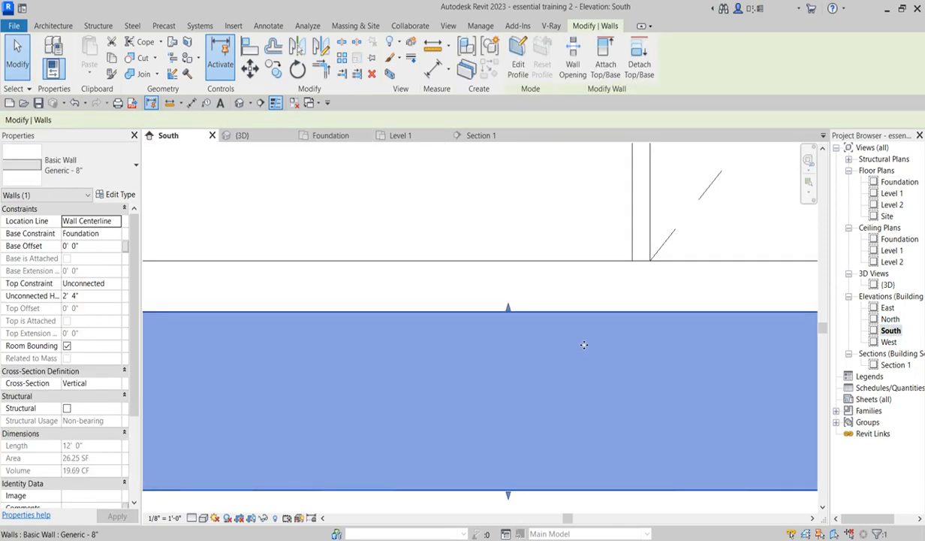
pyautogui.scroll(-3, 537, 398)
pyautogui.scroll(3, 738, 394)
pyautogui.click(696, 432)
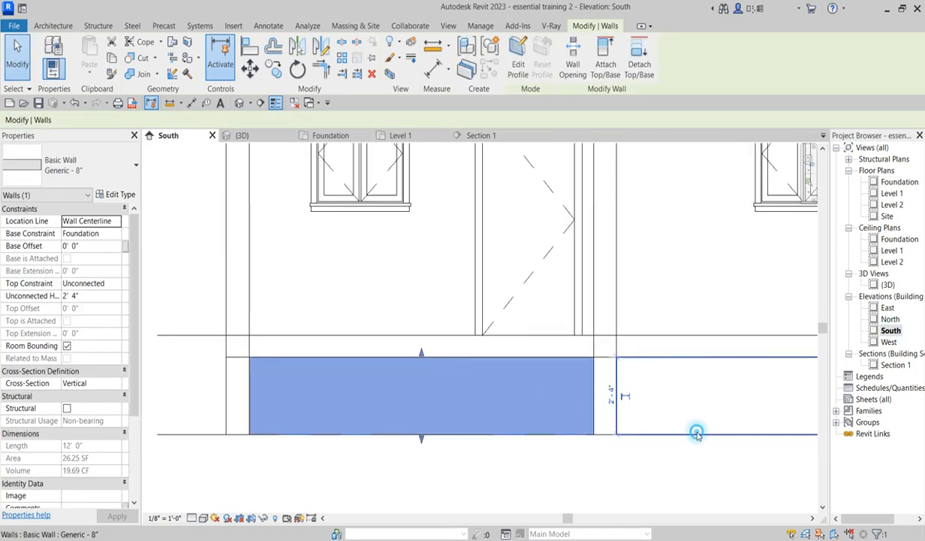
pyautogui.scroll(-1, 612, 432)
pyautogui.scroll(-2, 491, 433)
pyautogui.scroll(3, 316, 407)
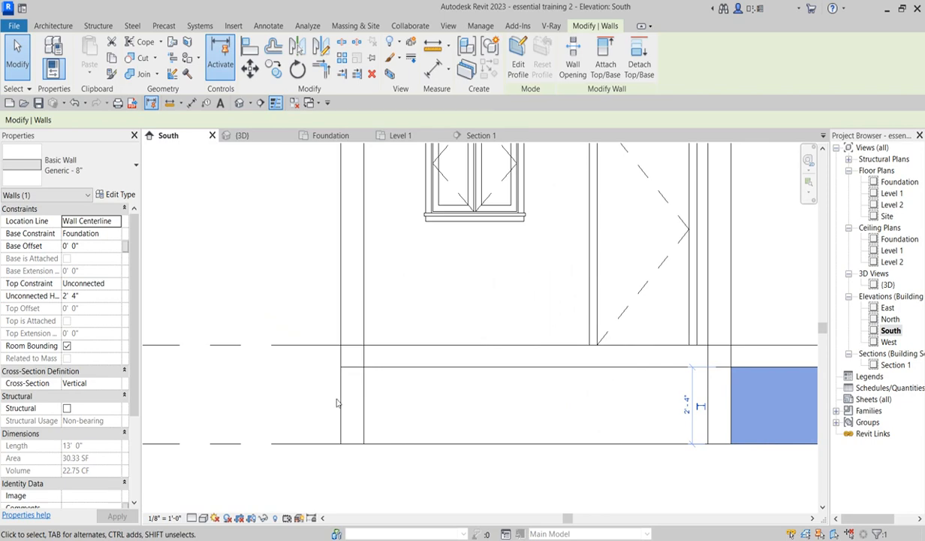
pyautogui.scroll(-4, 650, 382)
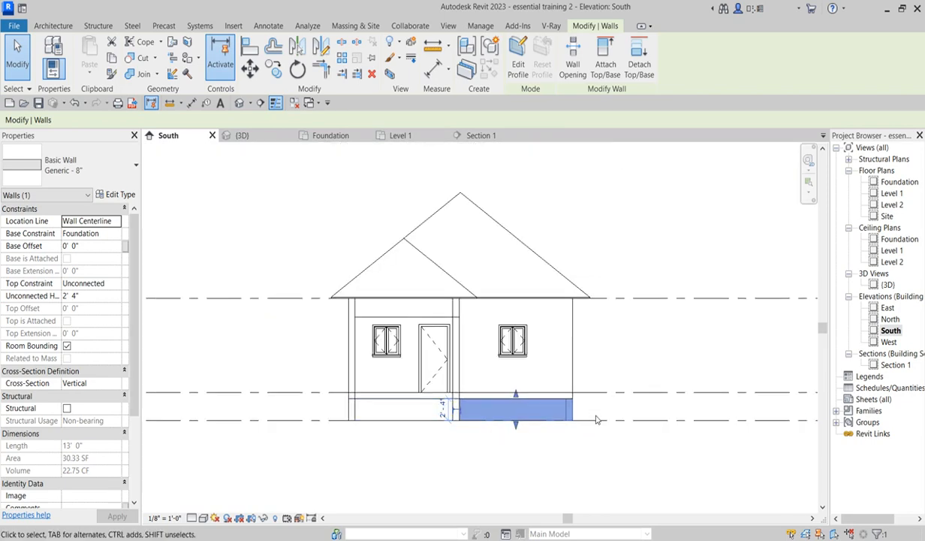
pyautogui.click(636, 359)
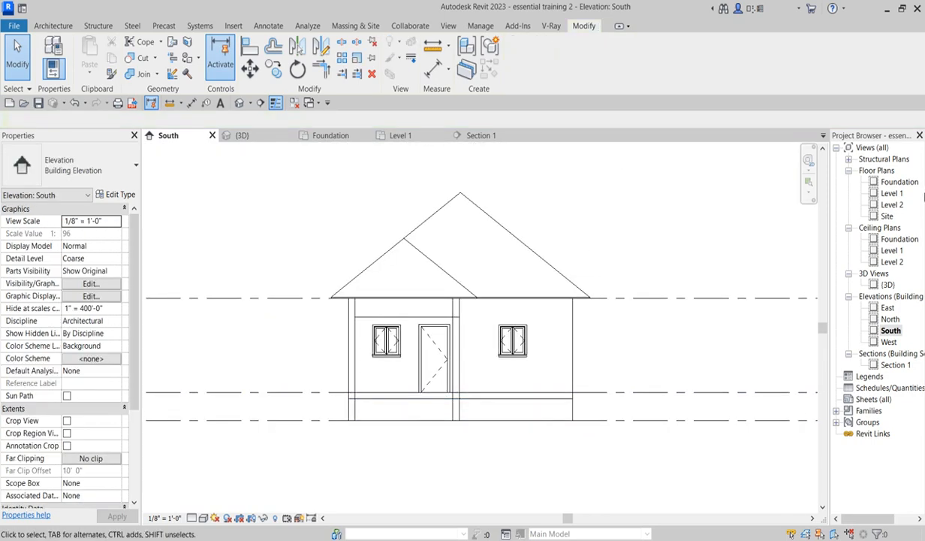
# - Inspect the porch foundation walls and their heights in the 3D view
pyautogui.doubleClick(887, 285)
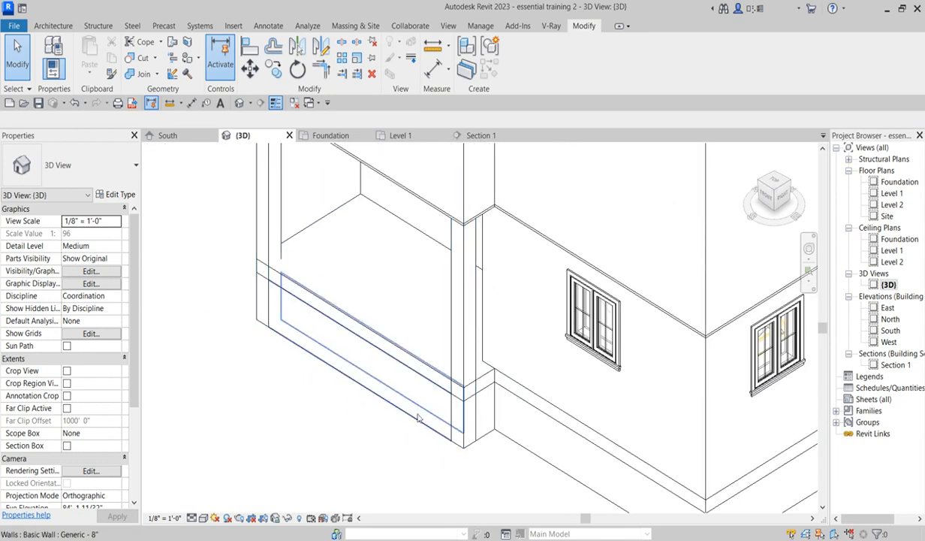
pyautogui.scroll(-3, 527, 441)
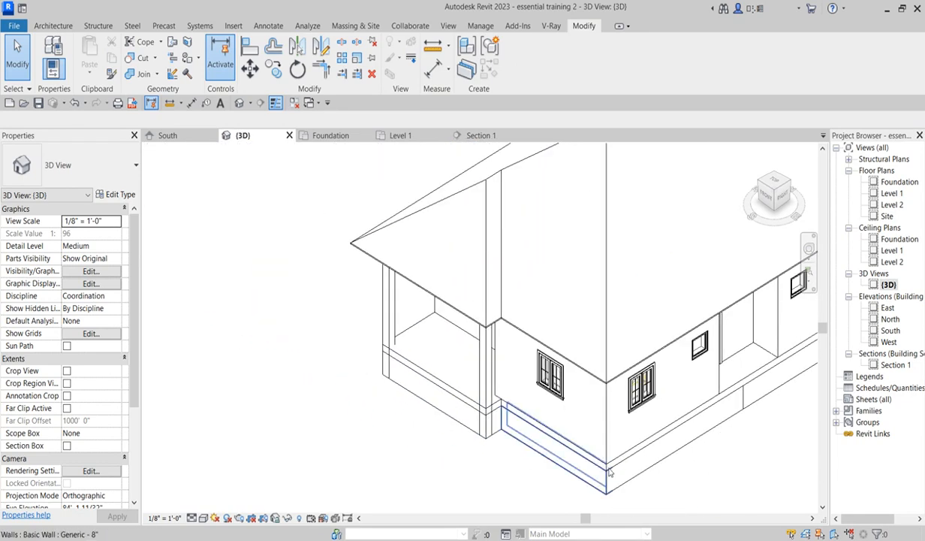
pyautogui.scroll(3, 604, 439)
pyautogui.scroll(2, 572, 470)
pyautogui.scroll(-3, 571, 467)
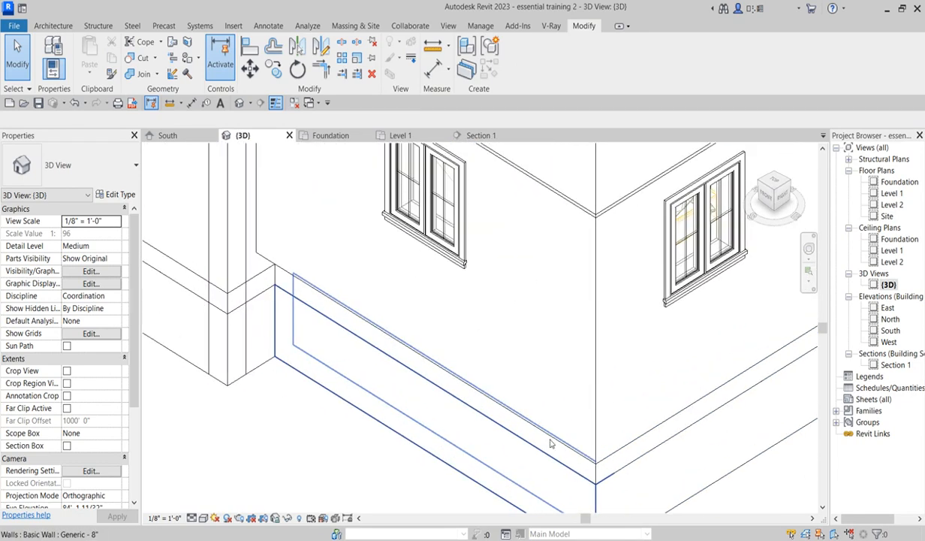
pyautogui.click(616, 461)
pyautogui.scroll(5, 442, 497)
pyautogui.scroll(-3, 442, 497)
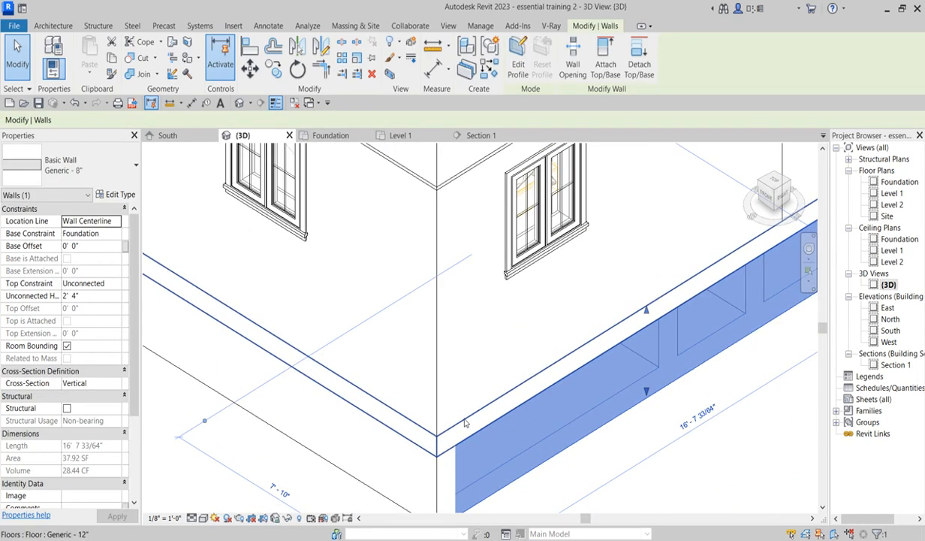
pyautogui.scroll(-2, 450, 405)
pyautogui.click(651, 448)
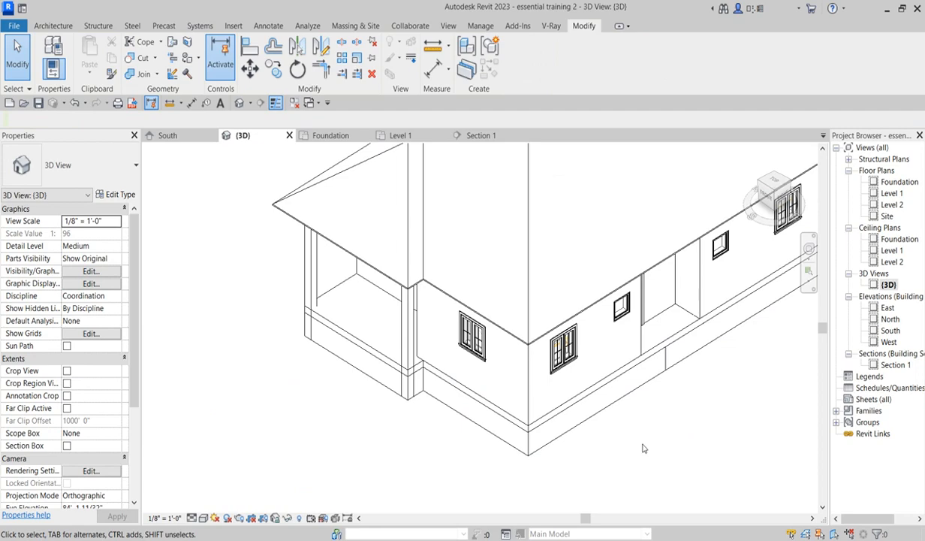
pyautogui.scroll(-3, 653, 443)
pyautogui.scroll(3, 538, 421)
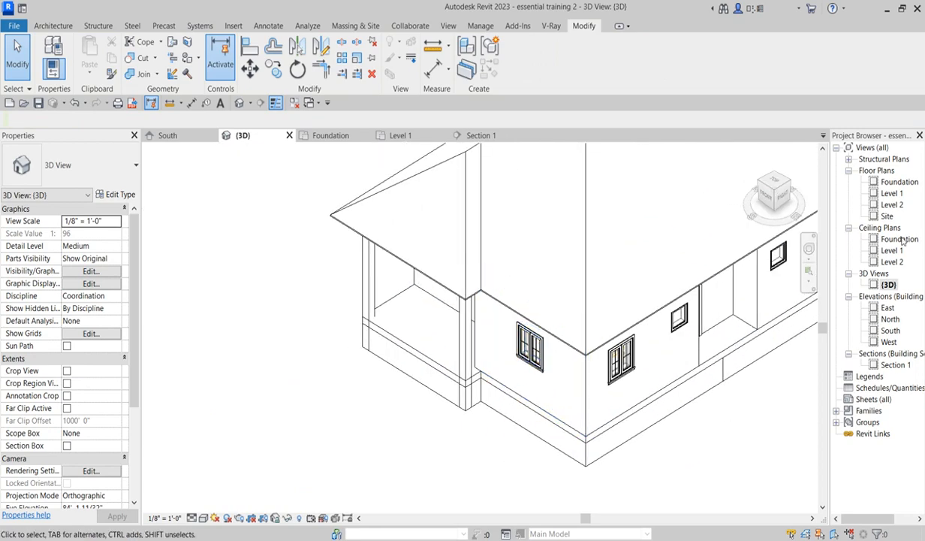
# - Open Section 1 and extend its crop region upward so the roof is included
pyautogui.doubleClick(894, 365)
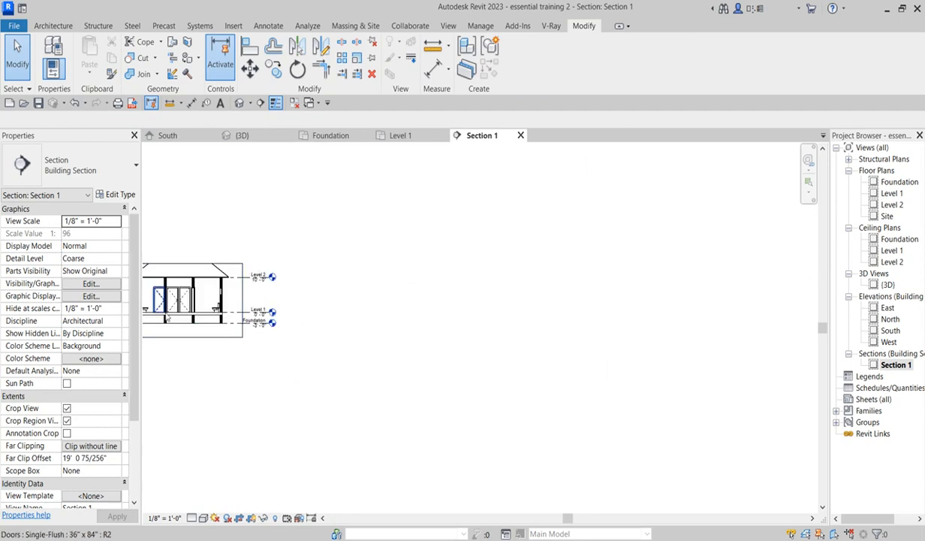
pyautogui.scroll(8, 167, 319)
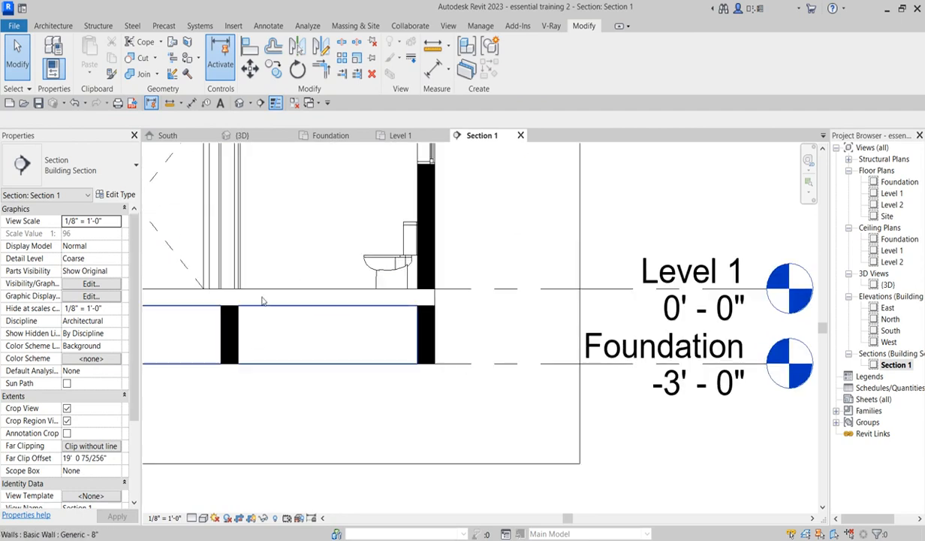
pyautogui.scroll(-5, 250, 308)
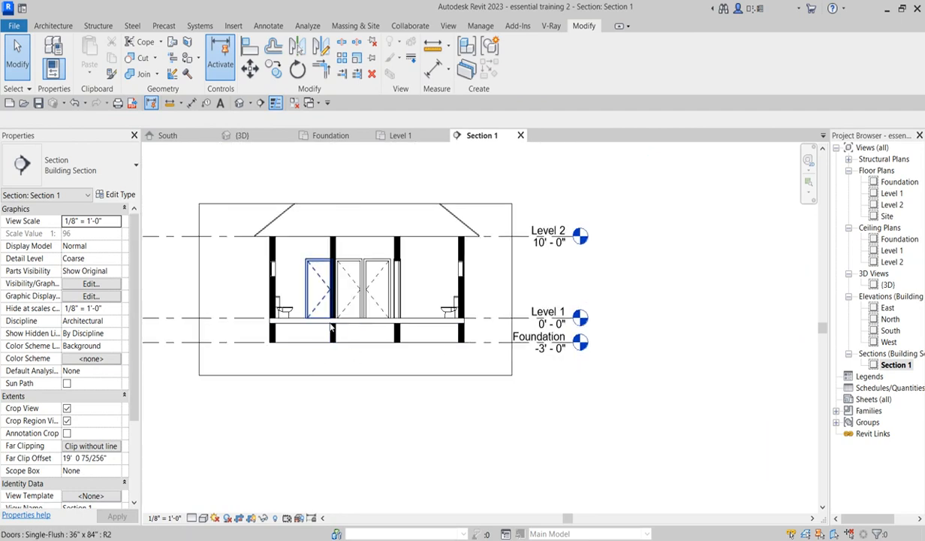
pyautogui.scroll(5, 330, 324)
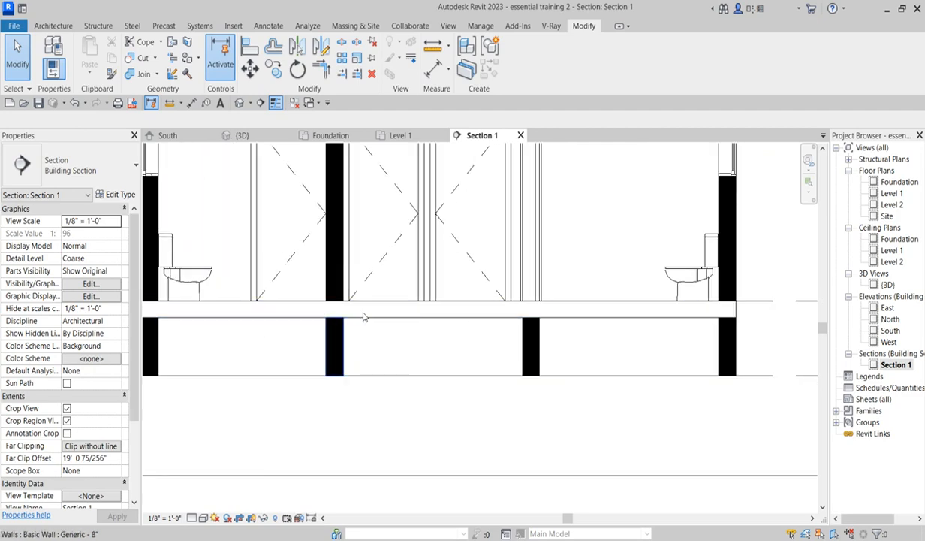
pyautogui.scroll(-5, 393, 371)
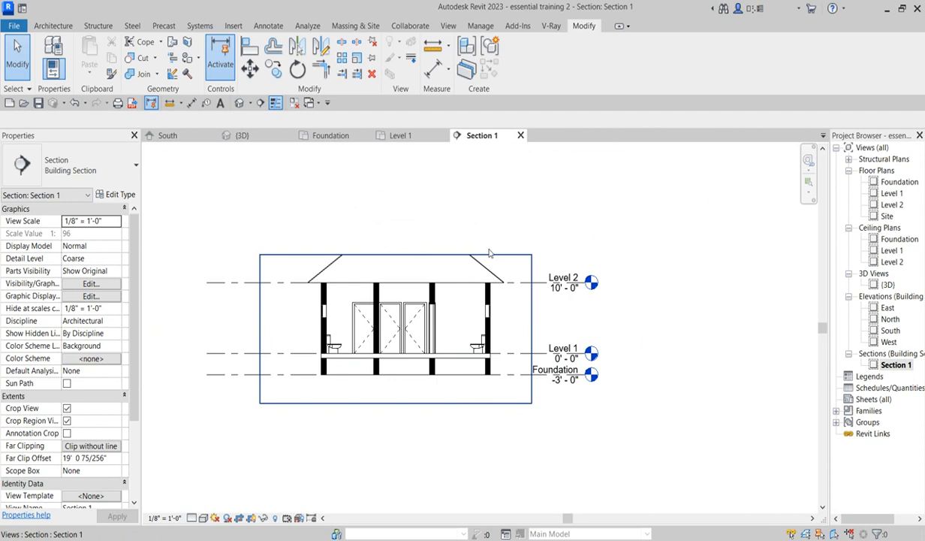
pyautogui.click(431, 258)
pyautogui.moveTo(396, 256); pyautogui.dragTo(403, 196)
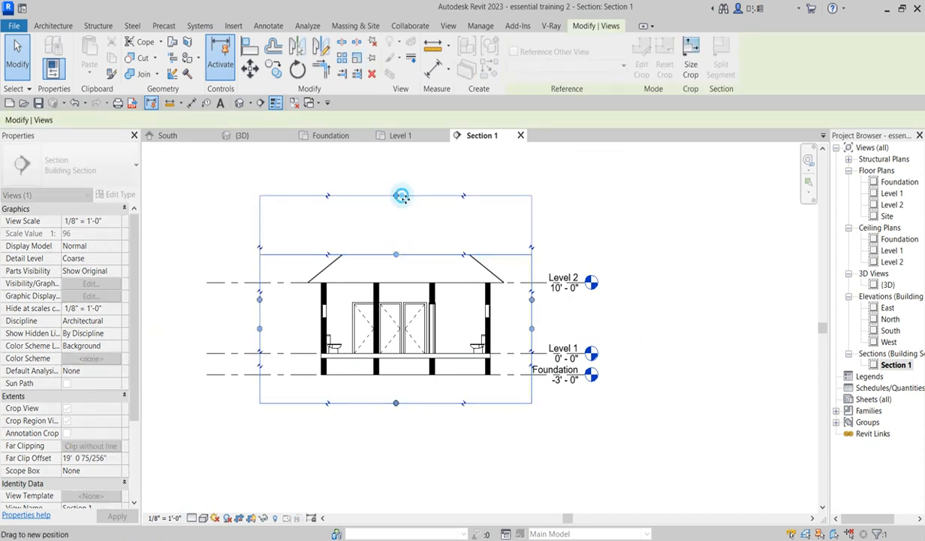
pyautogui.scroll(2, 504, 302)
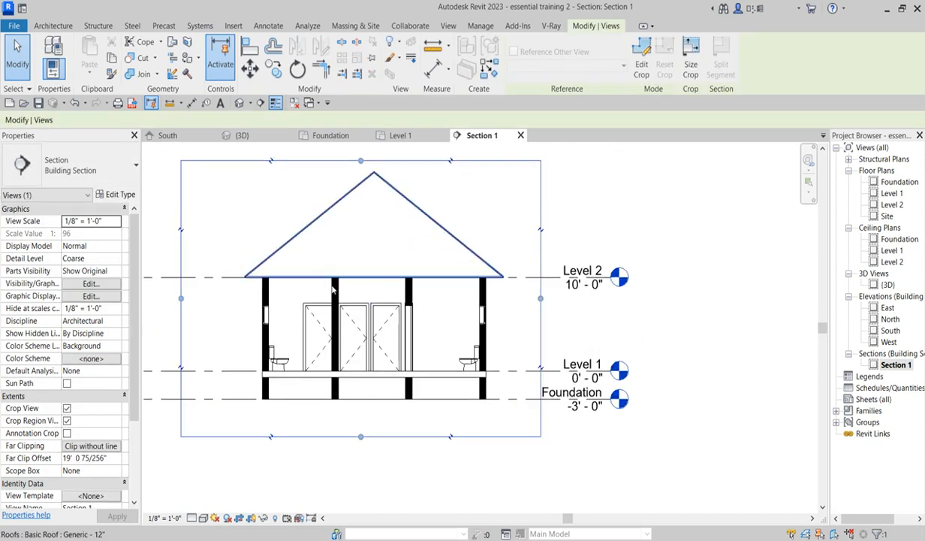
# - In the Level 1 plan, stretch the porch's crosshatch filled region down to the porch's outer edge
pyautogui.doubleClick(892, 194)
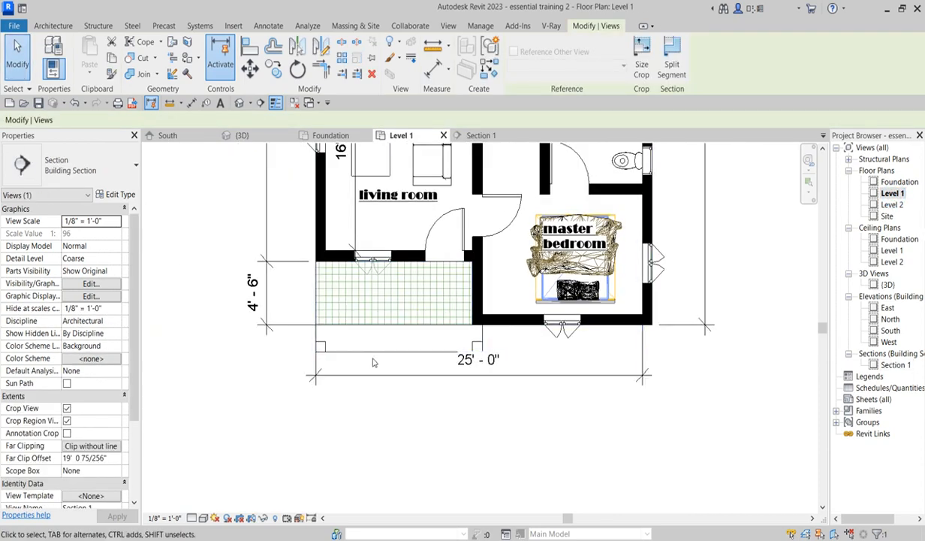
pyautogui.click(376, 324)
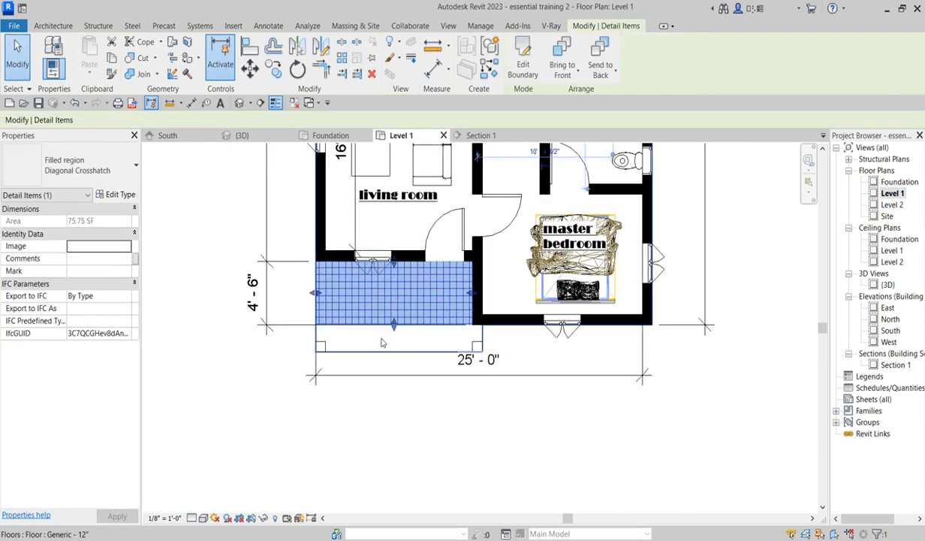
pyautogui.scroll(1, 379, 328)
pyautogui.moveTo(397, 321); pyautogui.dragTo(402, 355)
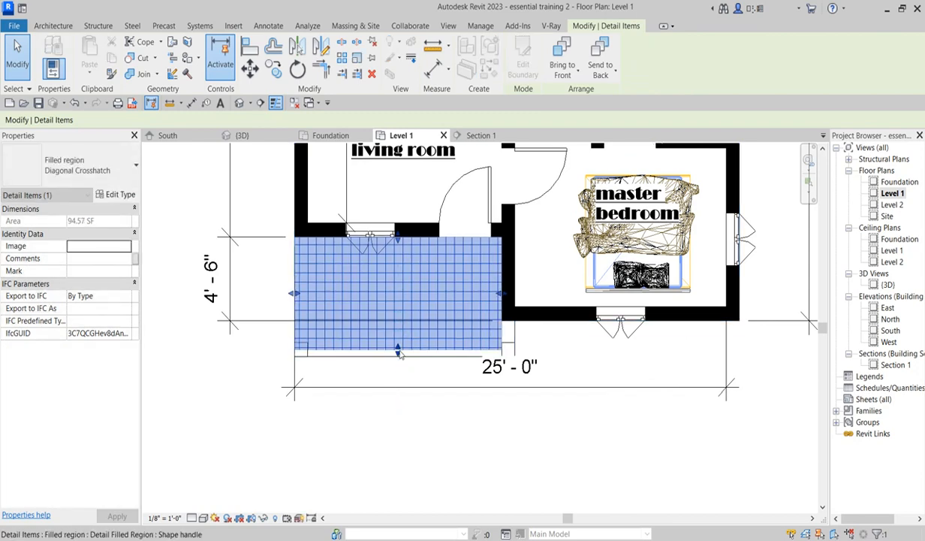
pyautogui.scroll(3, 398, 353)
pyautogui.moveTo(397, 353)
pyautogui.mouseDown()
pyautogui.moveTo(401, 361)
pyautogui.moveTo(398, 352)
pyautogui.mouseUp()
pyautogui.scroll(-4, 391, 385)
pyautogui.click(463, 437)
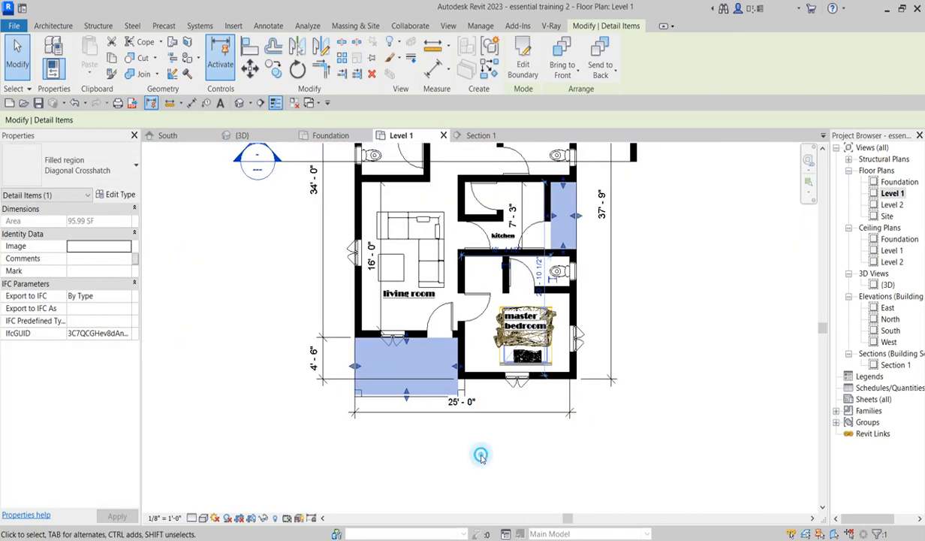
pyautogui.scroll(-2, 442, 428)
pyautogui.scroll(3, 539, 298)
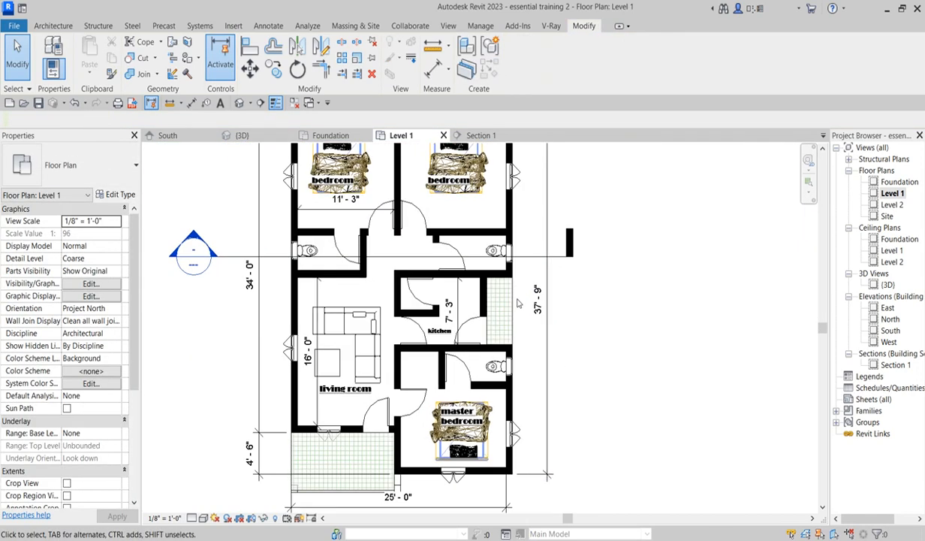
pyautogui.scroll(-2, 744, 234)
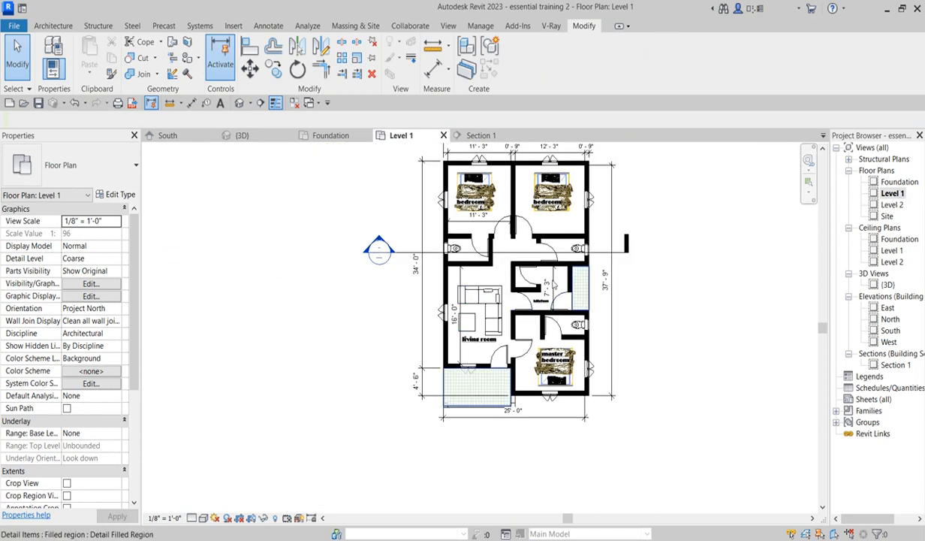
# - Examine the roof edges above the porch corner in the 3D view
pyautogui.scroll(-1, 500, 368)
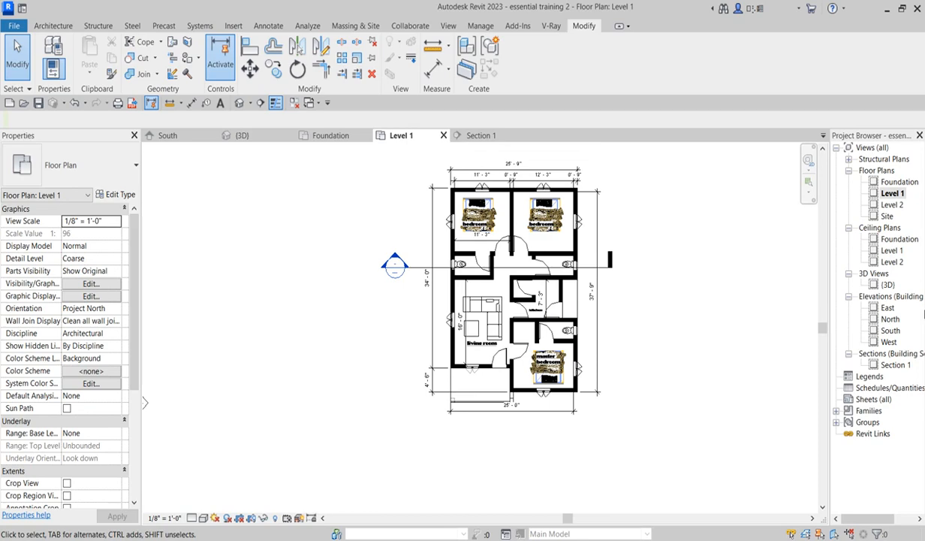
pyautogui.doubleClick(887, 285)
pyautogui.scroll(3, 319, 361)
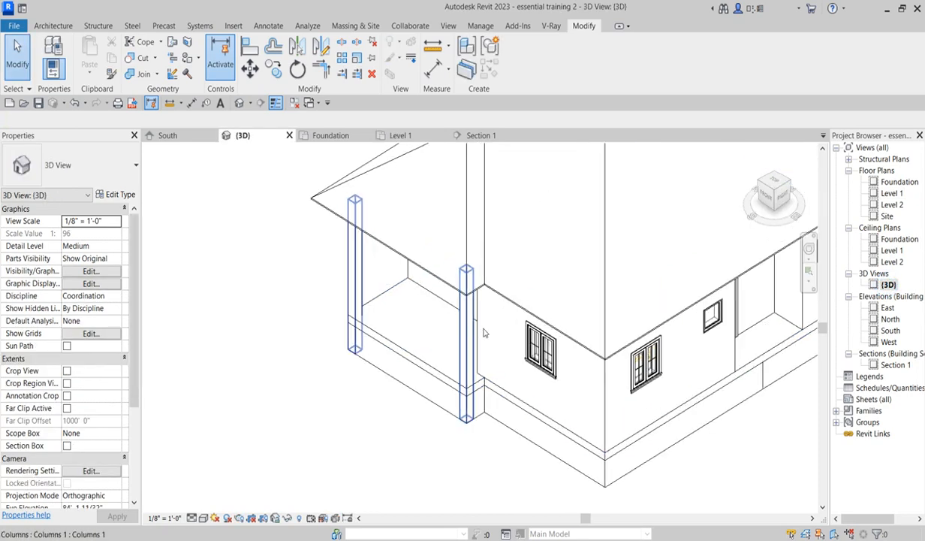
pyautogui.scroll(-5, 319, 361)
pyautogui.scroll(6, 299, 276)
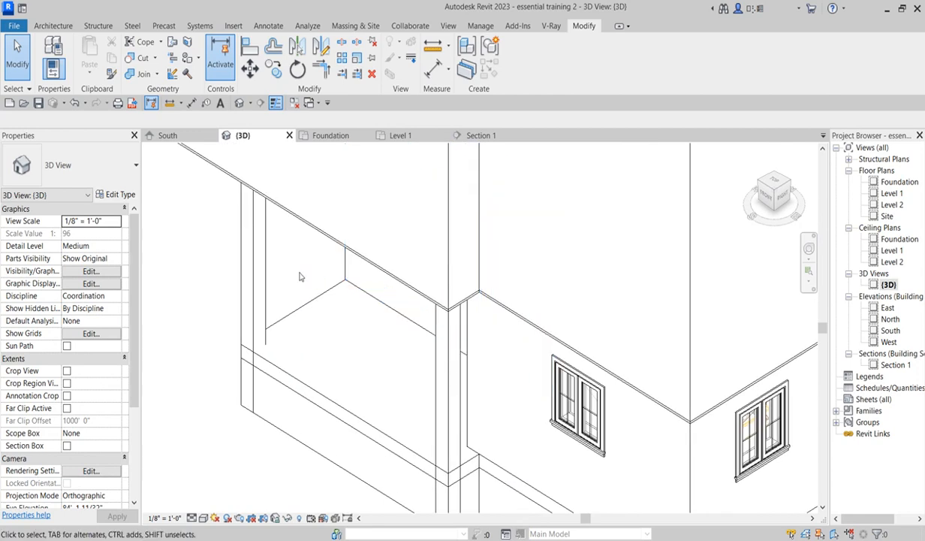
pyautogui.scroll(-3, 317, 321)
pyautogui.scroll(3, 372, 303)
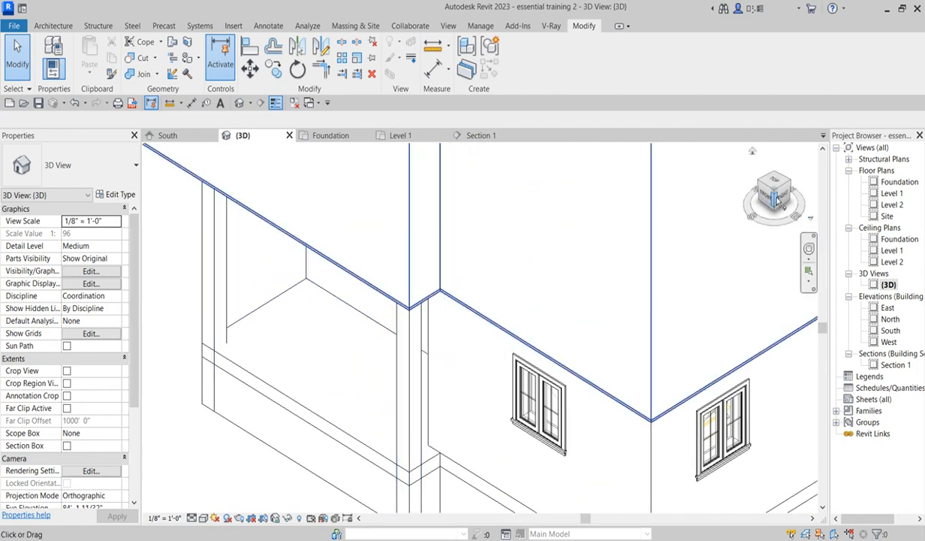
pyautogui.moveTo(778, 198)
pyautogui.mouseDown()
pyautogui.moveTo(780, 177)
pyautogui.moveTo(775, 190)
pyautogui.mouseUp()
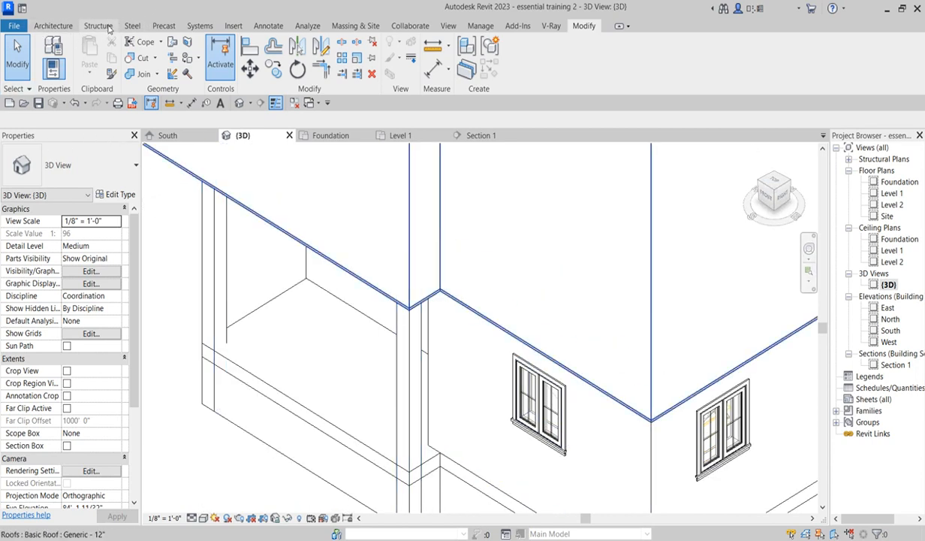
# - Start the Roof: Fascia tool and try to add a Fascia-Flat 1x12 along the porch roof's sloped edge
pyautogui.click(63, 28)
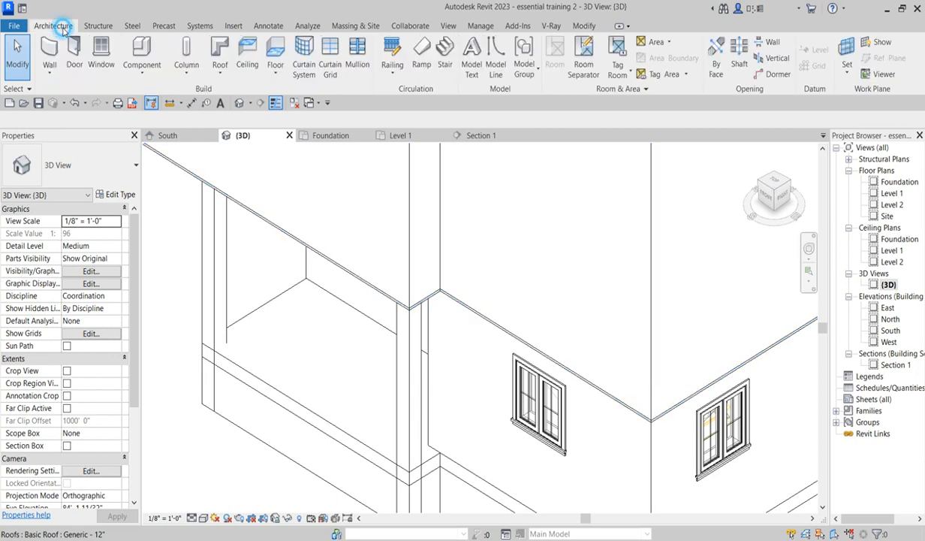
pyautogui.click(222, 74)
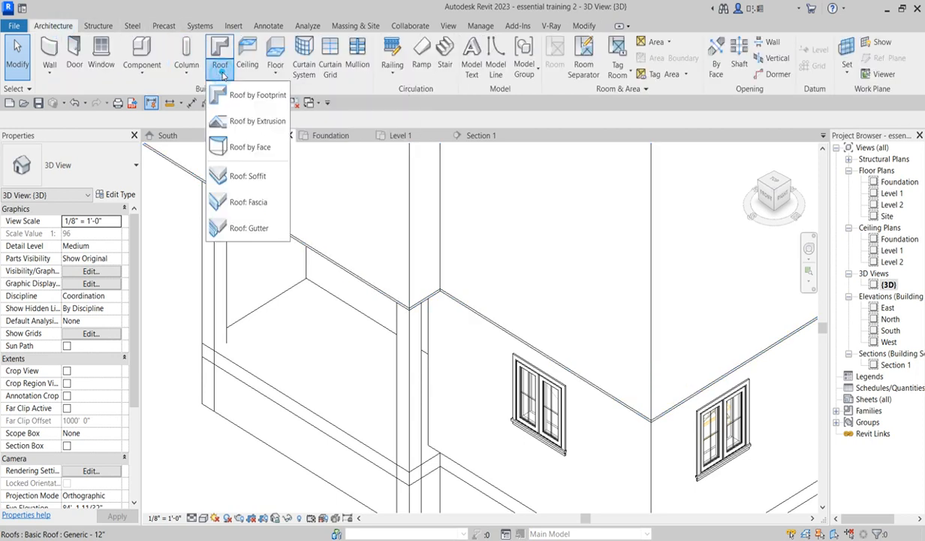
pyautogui.click(239, 210)
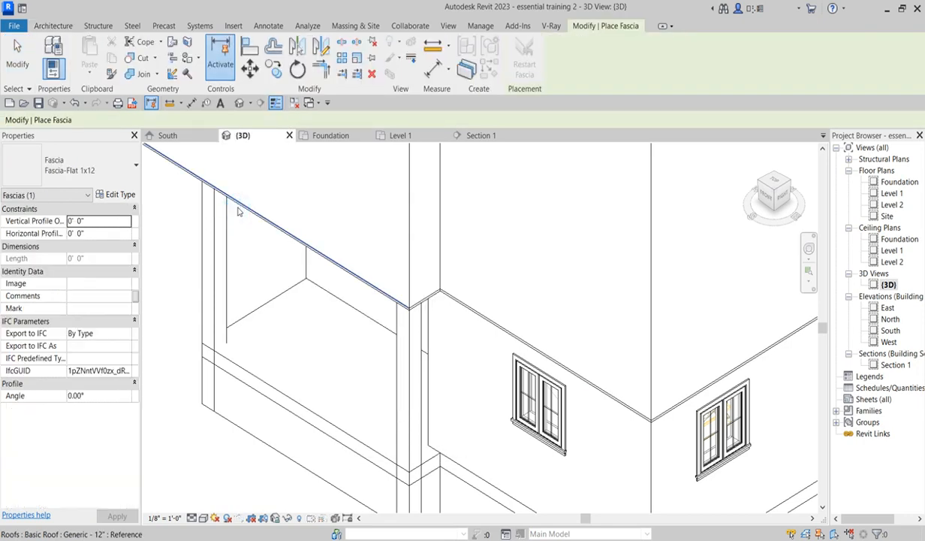
pyautogui.scroll(4, 409, 299)
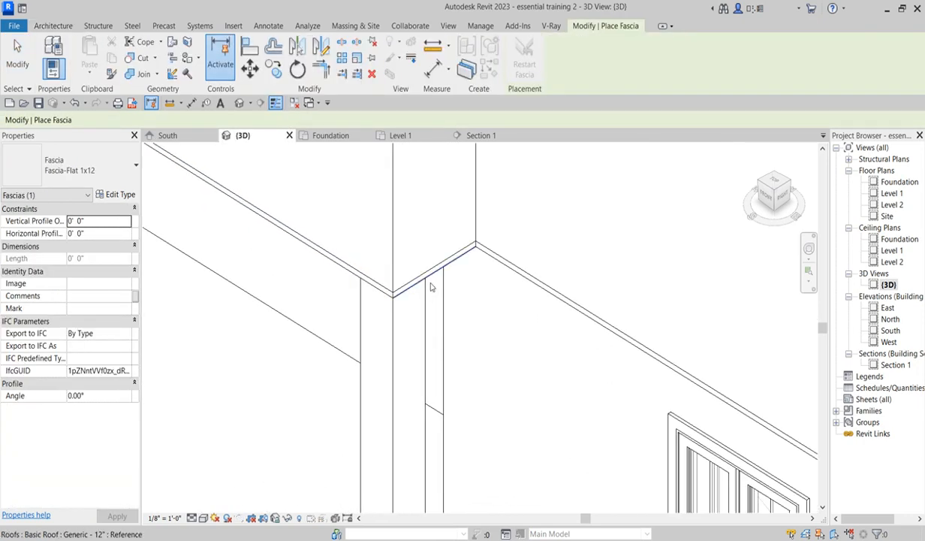
pyautogui.scroll(2, 432, 283)
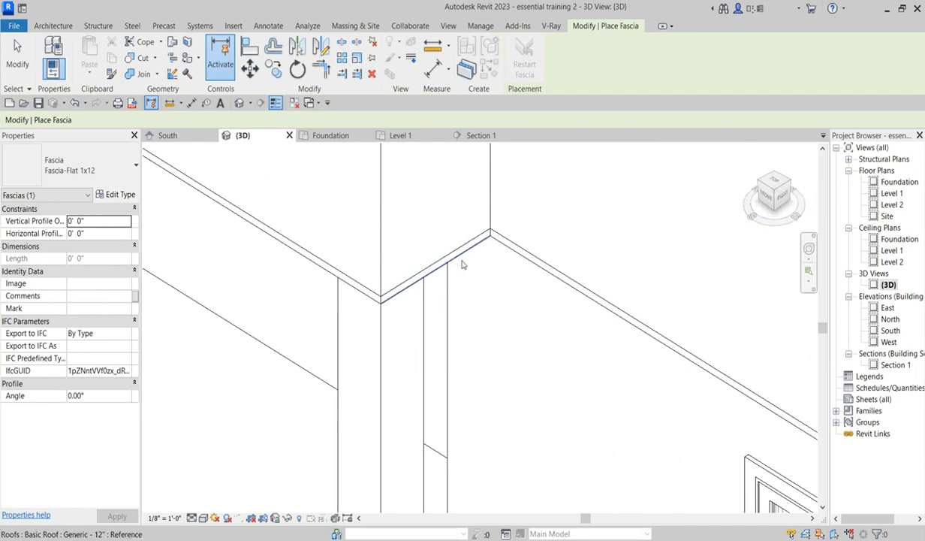
pyautogui.scroll(-1, 481, 317)
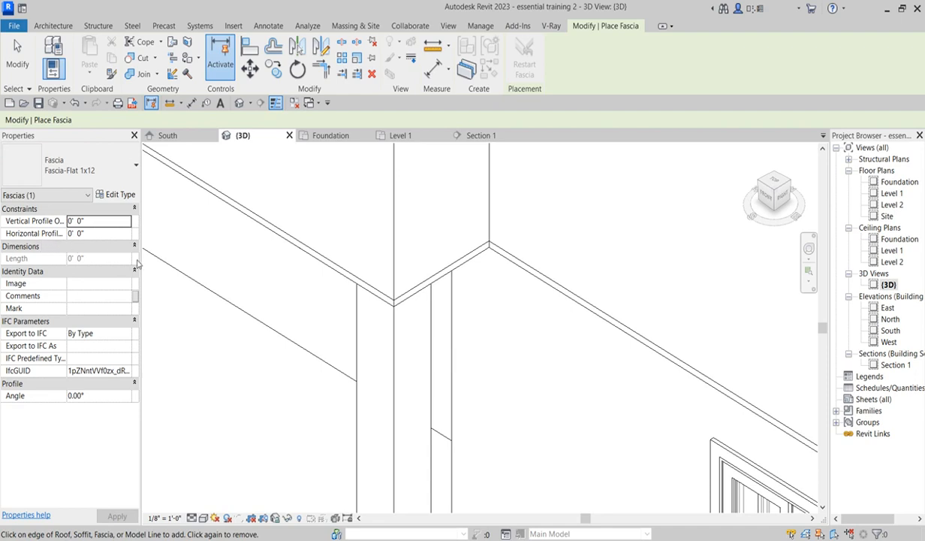
pyautogui.click(332, 279)
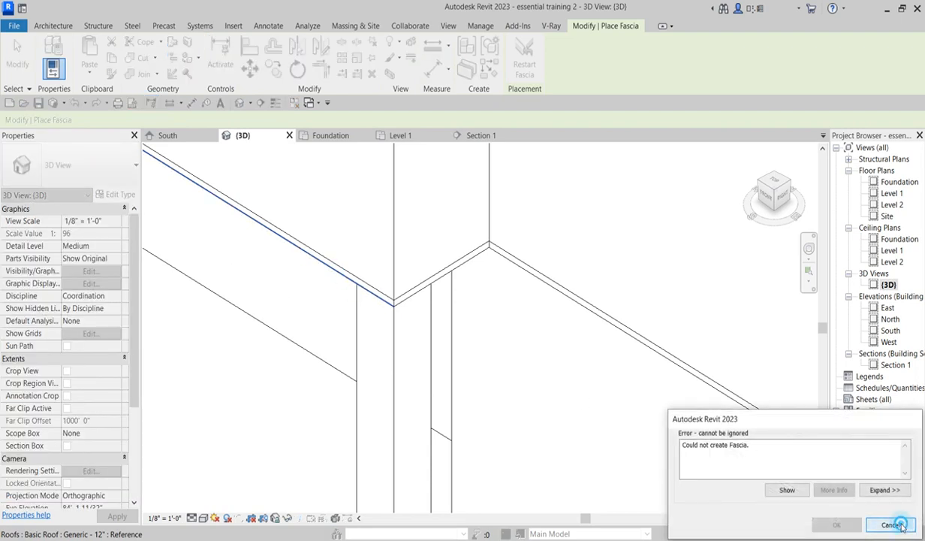
pyautogui.click(897, 524)
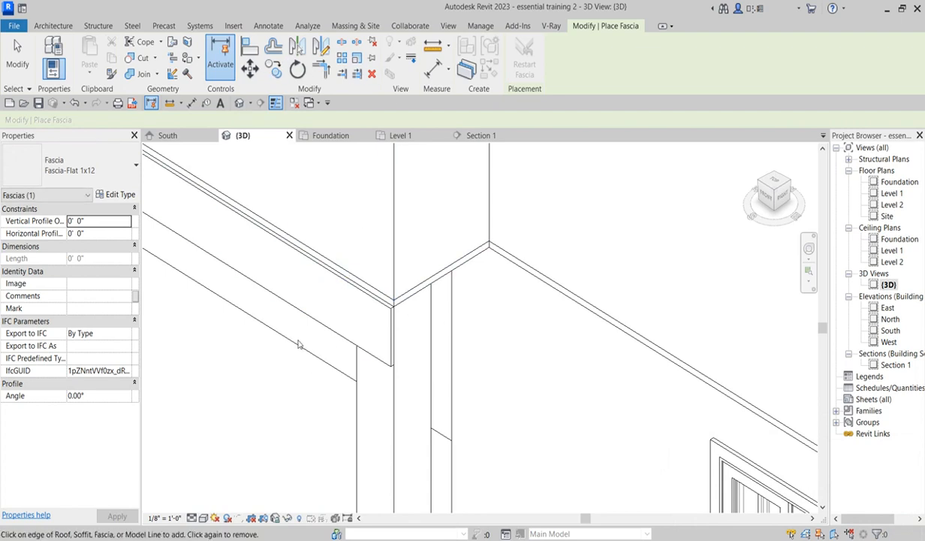
# - Add a fascia along the short roof edge at the corner where the porch roof meets the main roof
pyautogui.scroll(-2, 337, 353)
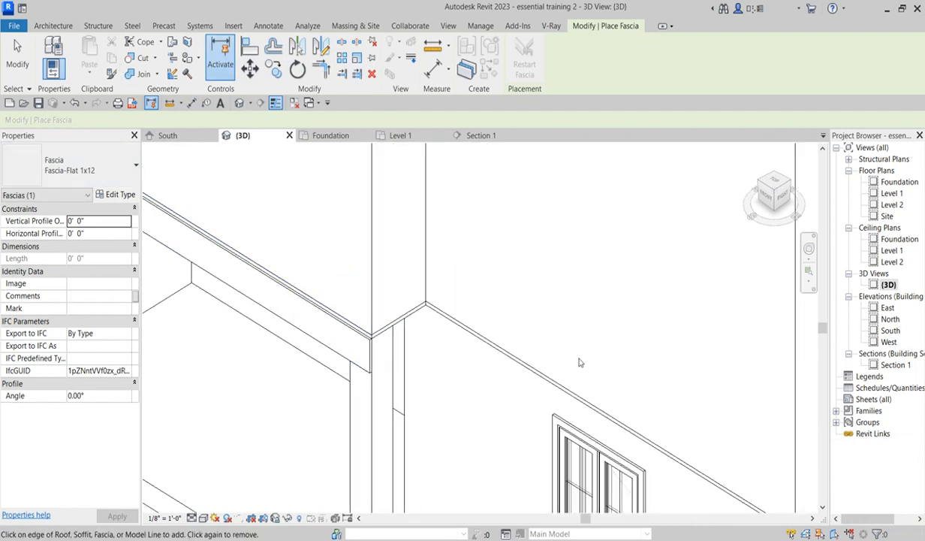
pyautogui.click(408, 322)
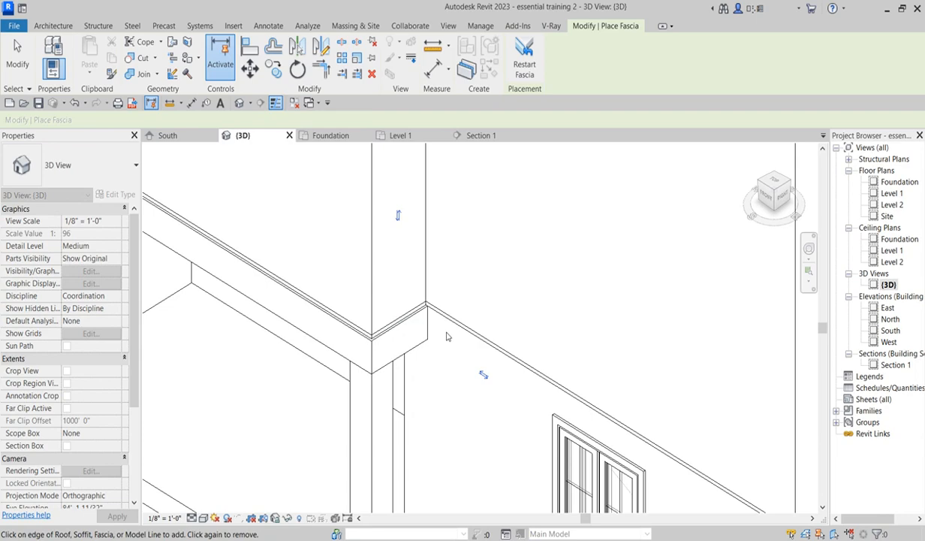
pyautogui.scroll(-3, 409, 368)
pyautogui.scroll(2, 680, 368)
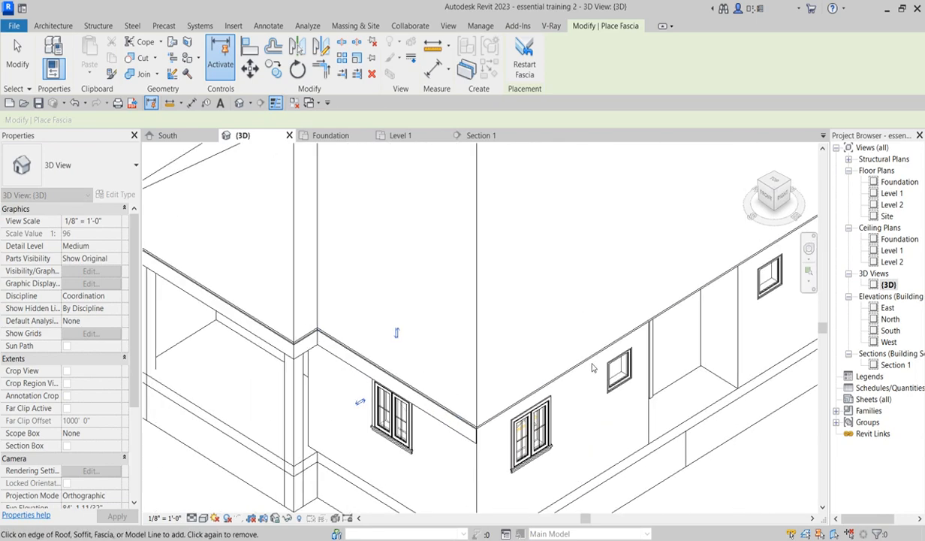
# - Add fascias along the main roof's long eave edges, then finish the Fascia tool
pyautogui.click(589, 363)
pyautogui.scroll(-4, 577, 403)
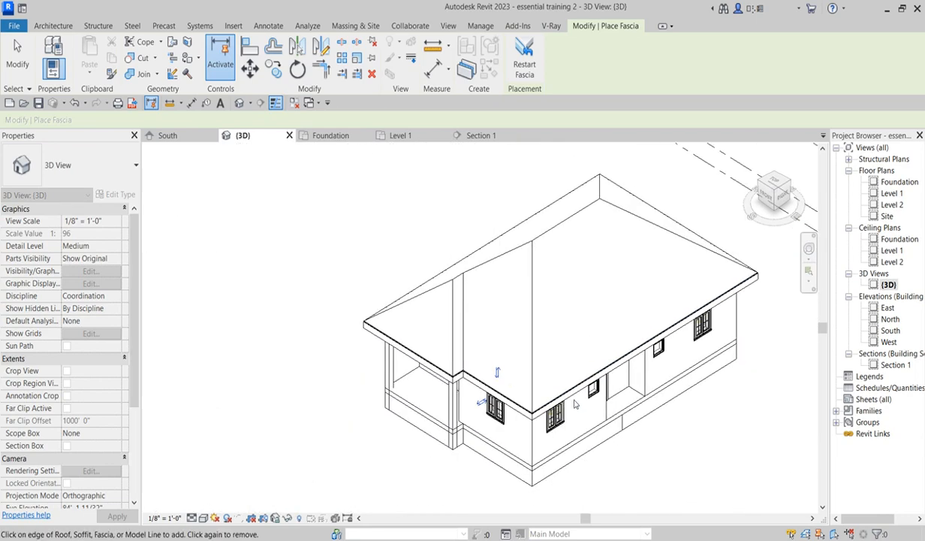
pyautogui.click(759, 184)
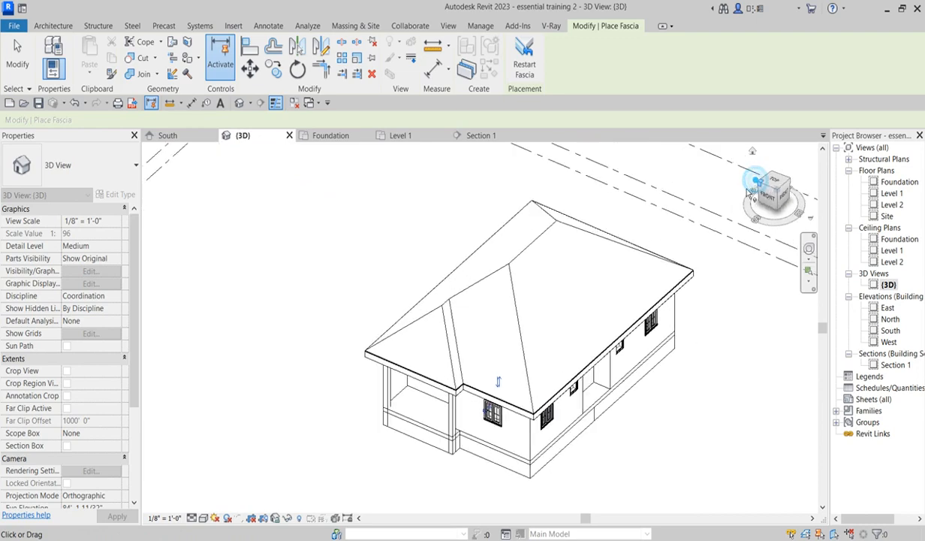
pyautogui.scroll(4, 343, 418)
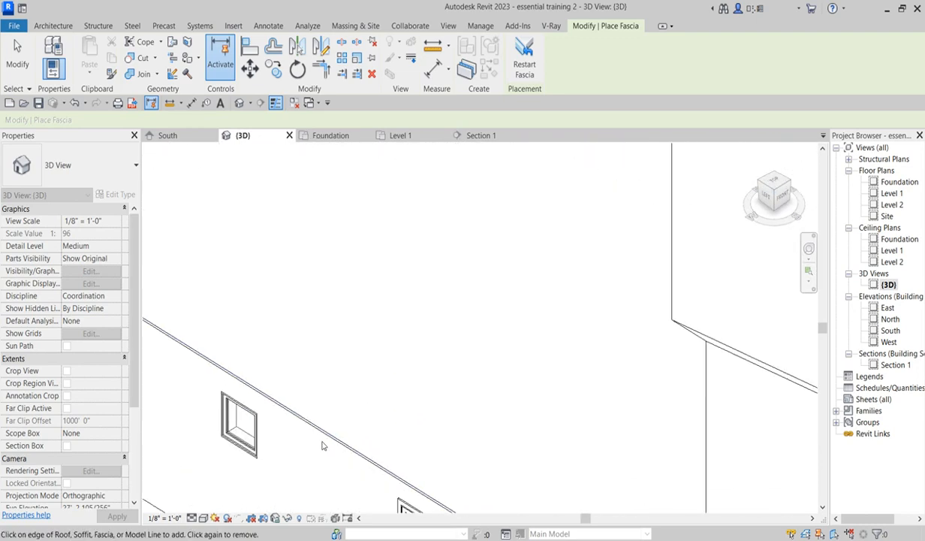
pyautogui.scroll(3, 388, 436)
pyautogui.click(328, 434)
pyautogui.scroll(-3, 397, 436)
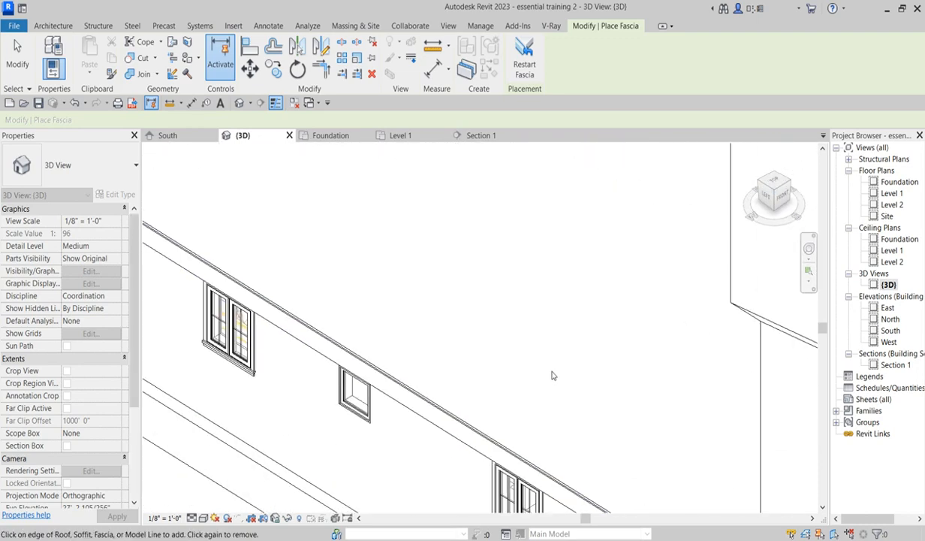
pyautogui.click(763, 185)
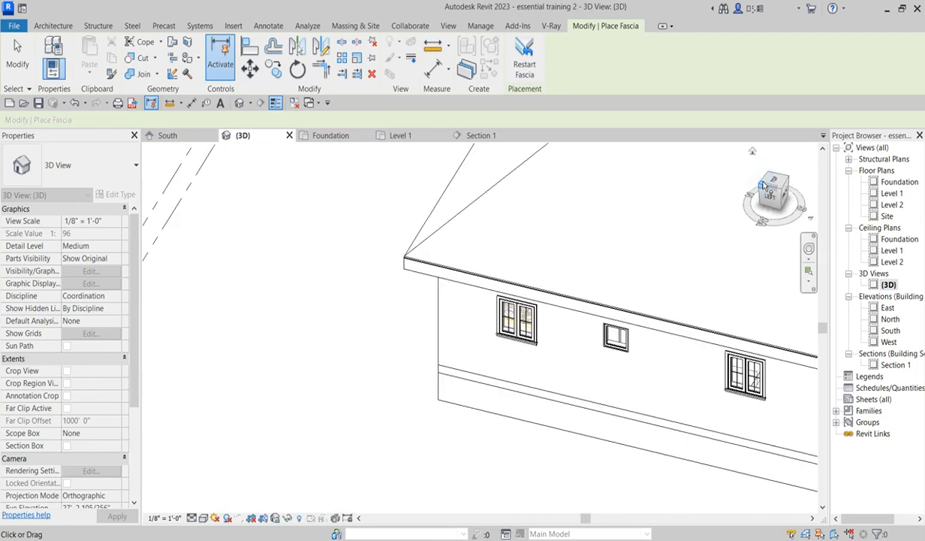
pyautogui.scroll(5, 354, 463)
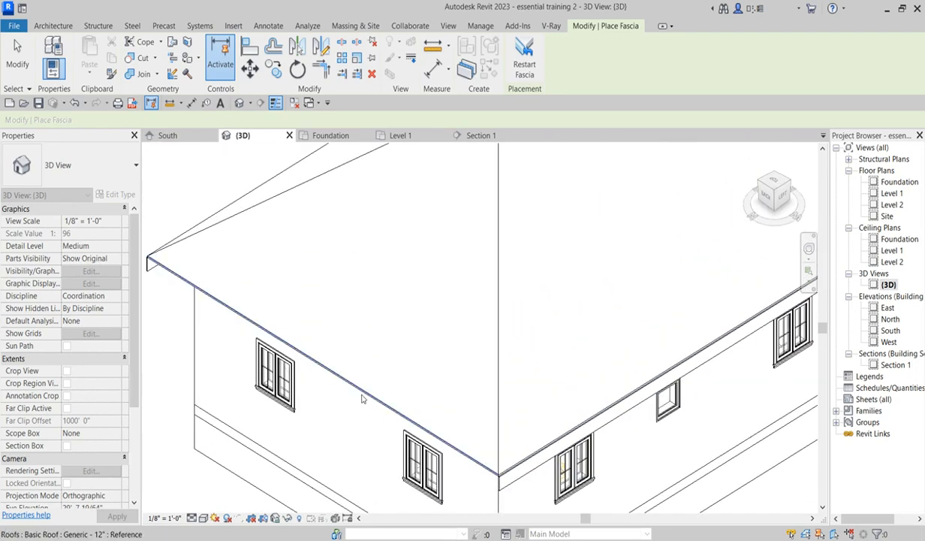
pyautogui.click(361, 395)
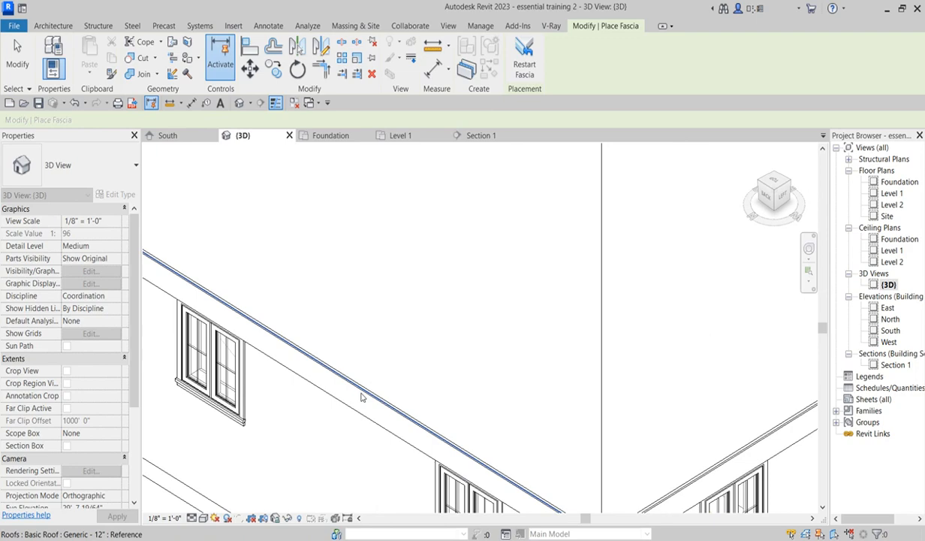
pyautogui.scroll(-5, 361, 396)
pyautogui.scroll(-1, 275, 313)
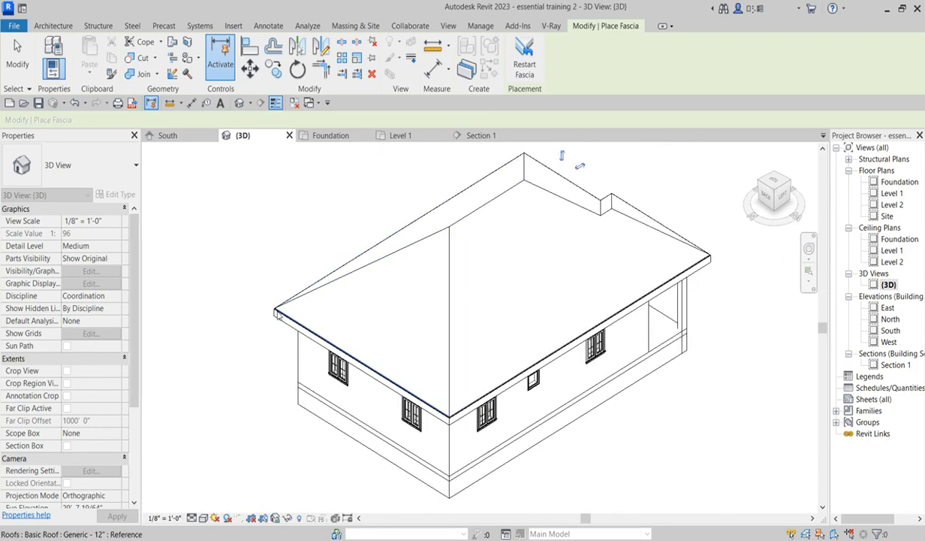
pyautogui.scroll(4, 276, 313)
pyautogui.click(757, 182)
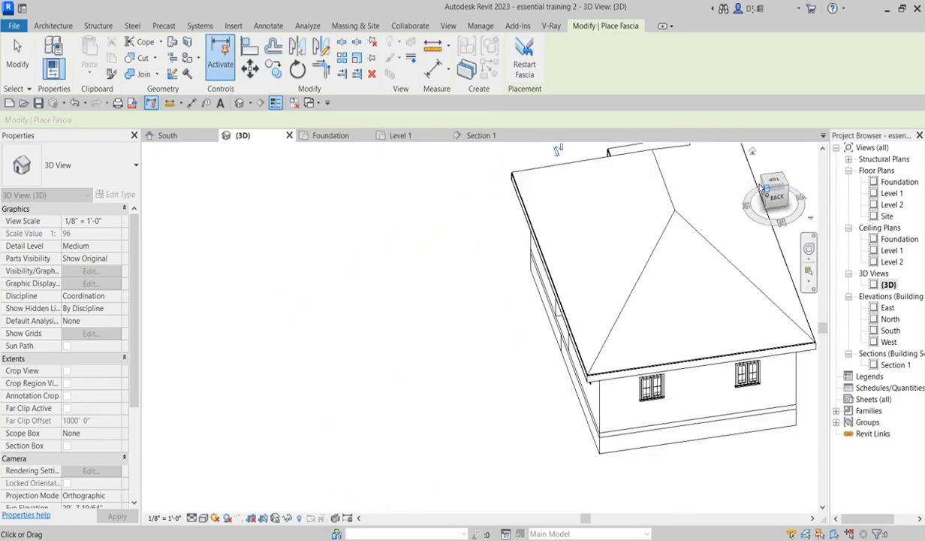
pyautogui.rightClick(636, 259)
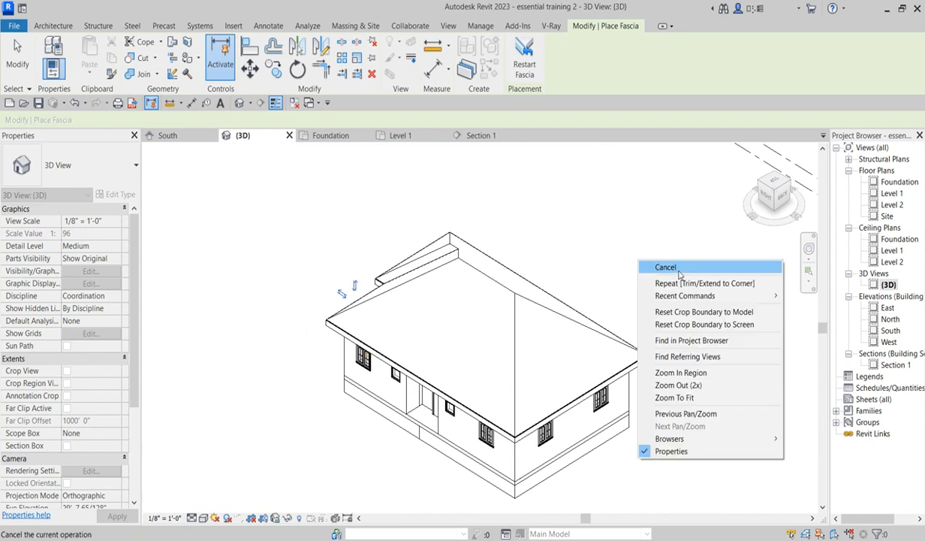
pyautogui.click(676, 268)
# - Examine the fascia segments along the roof eaves in the South elevation
pyautogui.doubleClick(890, 331)
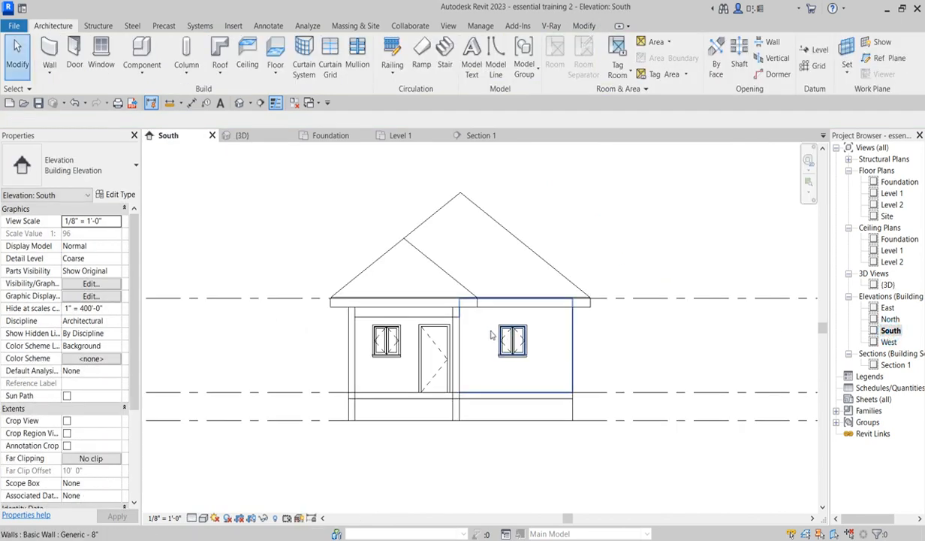
pyautogui.scroll(4, 495, 331)
pyautogui.scroll(2, 617, 308)
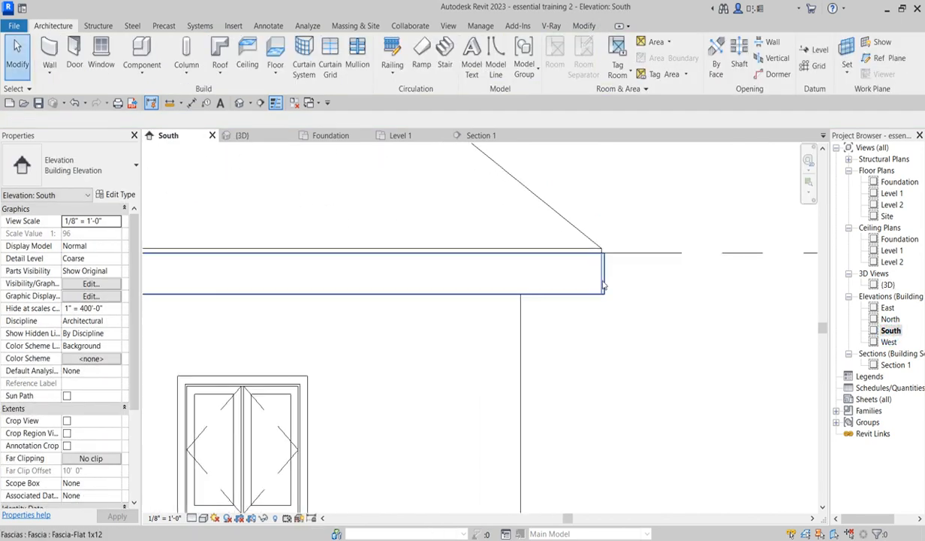
pyautogui.click(603, 271)
pyautogui.scroll(-2, 644, 339)
pyautogui.scroll(2, 642, 330)
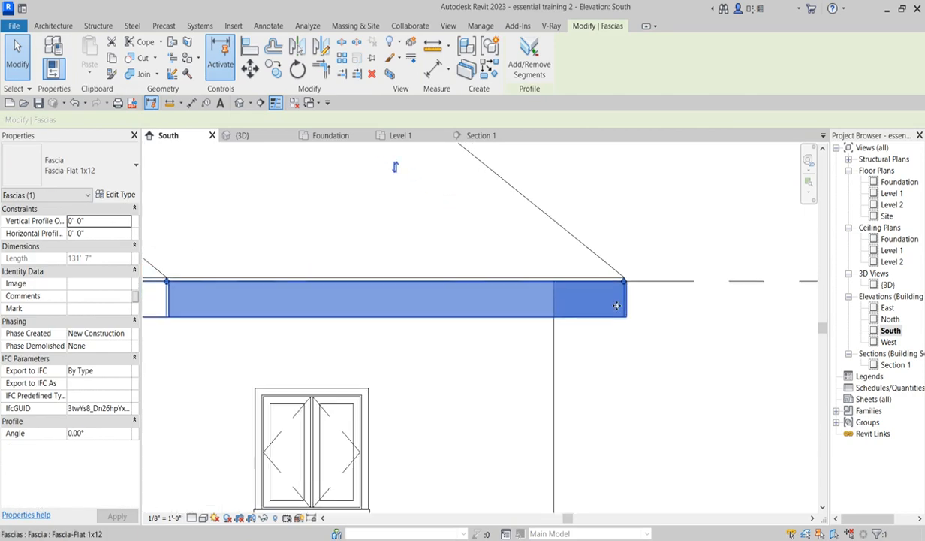
pyautogui.scroll(-2, 676, 319)
pyautogui.scroll(-3, 377, 358)
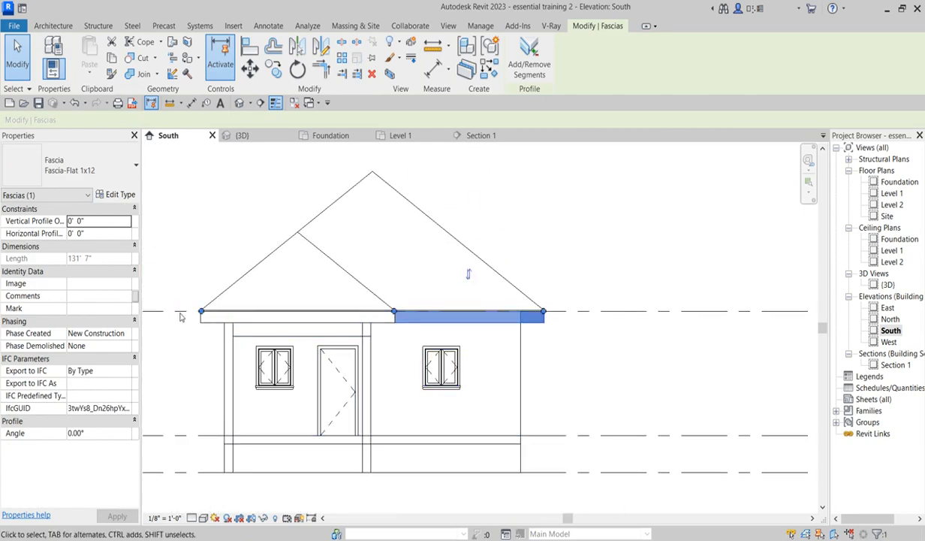
pyautogui.scroll(2, 202, 316)
pyautogui.click(218, 343)
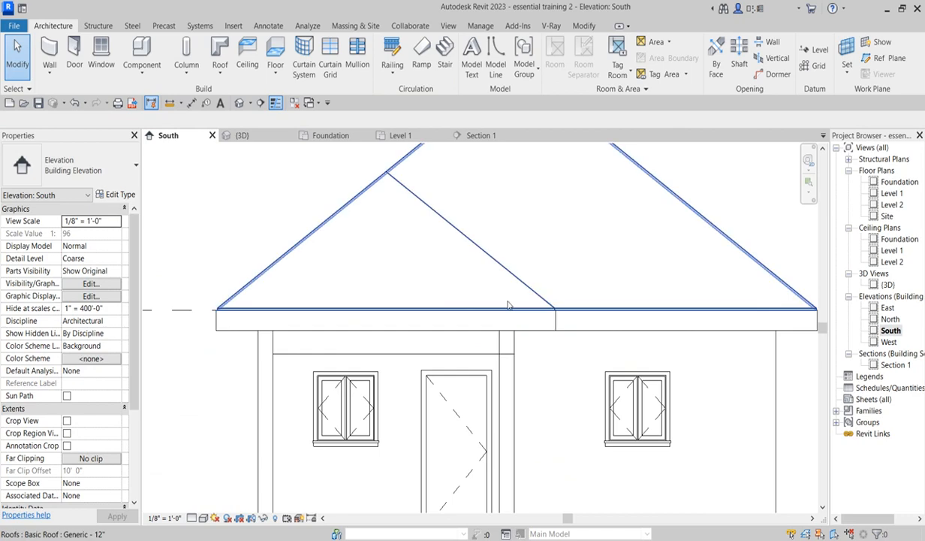
pyautogui.click(537, 331)
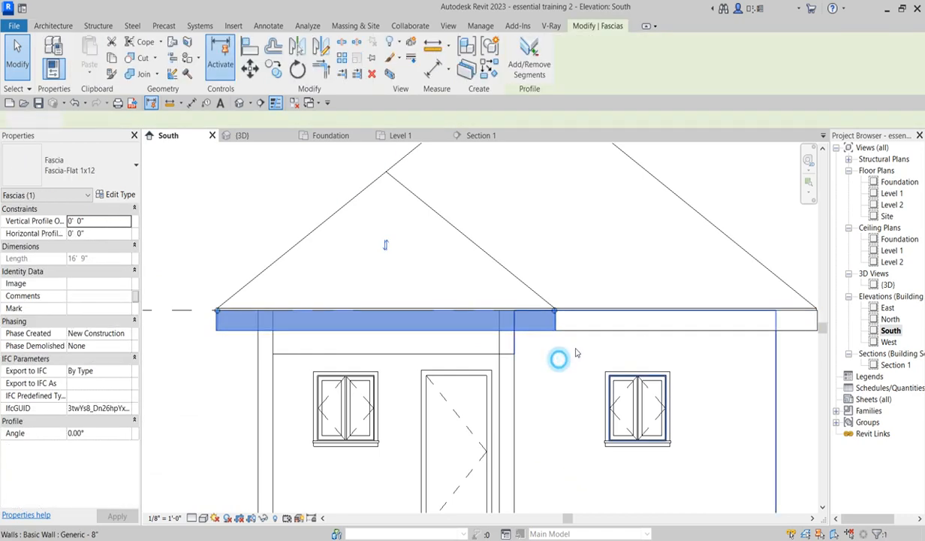
pyautogui.click(557, 359)
pyautogui.click(252, 188)
pyautogui.scroll(-4, 504, 344)
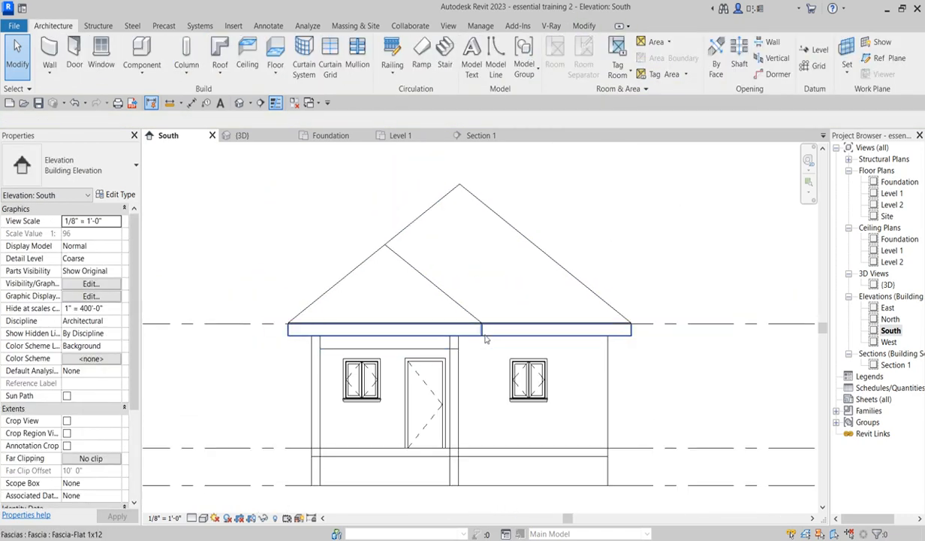
pyautogui.click(616, 341)
pyautogui.click(645, 274)
pyautogui.scroll(3, 543, 353)
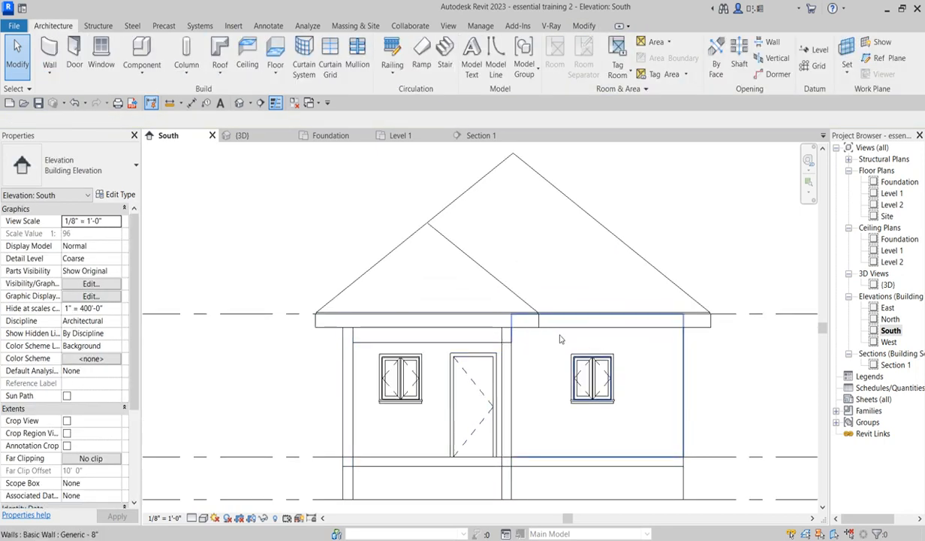
pyautogui.scroll(4, 554, 336)
pyautogui.scroll(-4, 548, 337)
pyautogui.scroll(3, 525, 338)
pyautogui.scroll(-3, 525, 338)
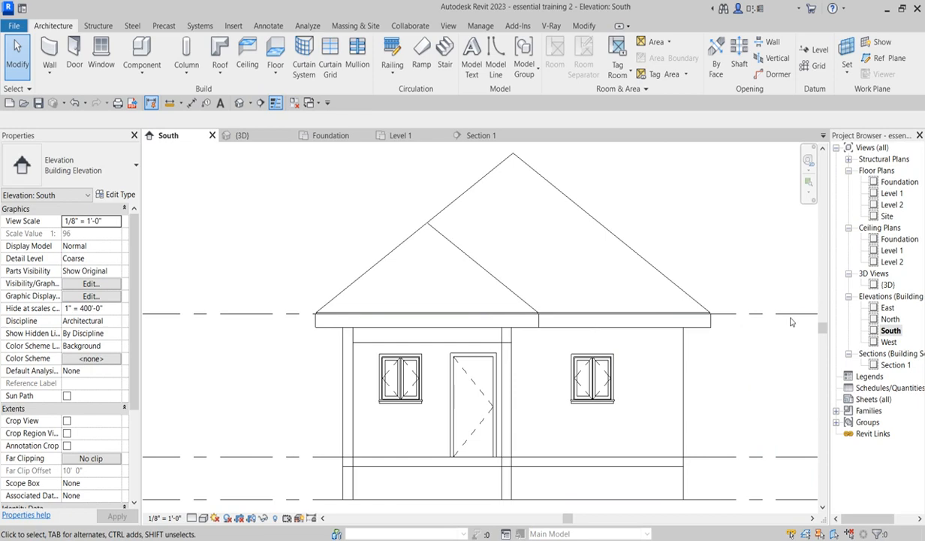
# - Inspect the placed fascias around the roof in the 3D view
pyautogui.doubleClick(887, 284)
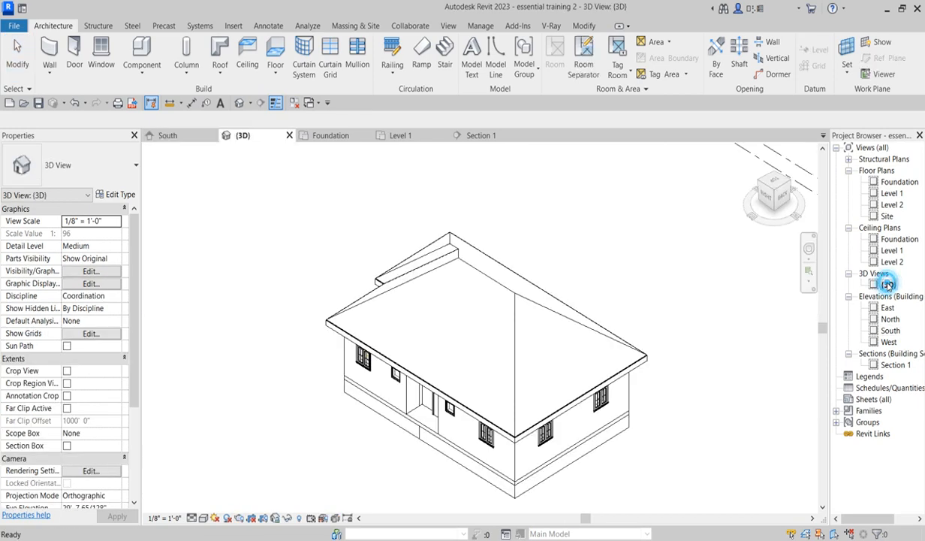
pyautogui.click(522, 434)
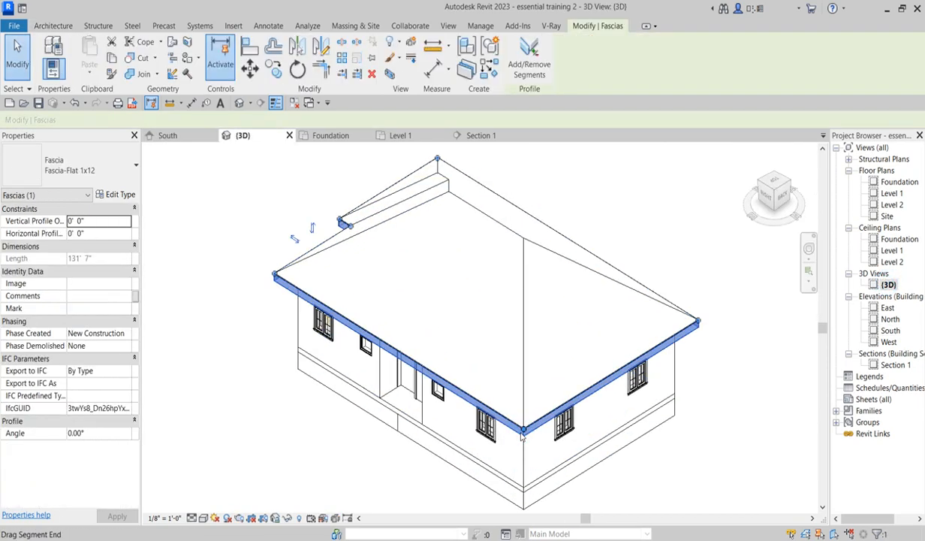
pyautogui.press('Escape')
pyautogui.scroll(3, 340, 227)
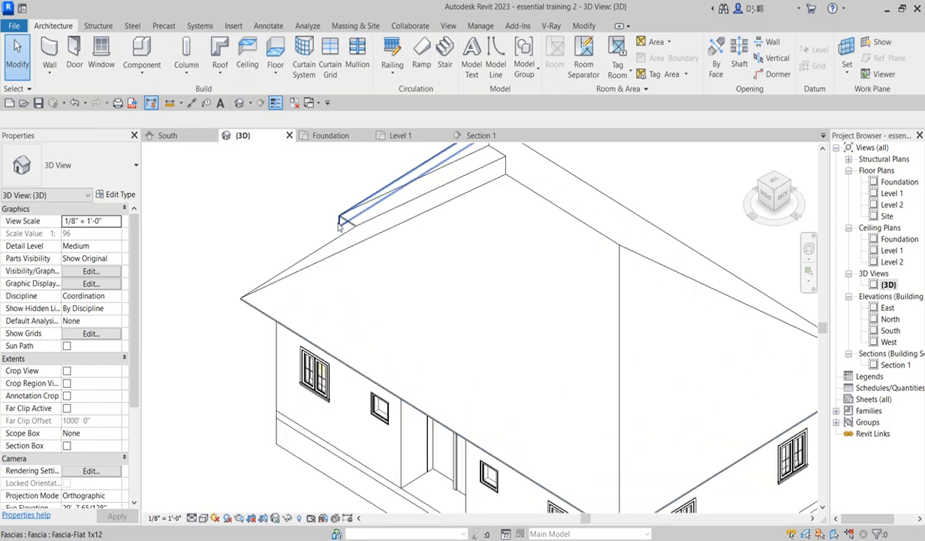
pyautogui.click(339, 223)
pyautogui.press('Escape')
pyautogui.scroll(-5, 372, 292)
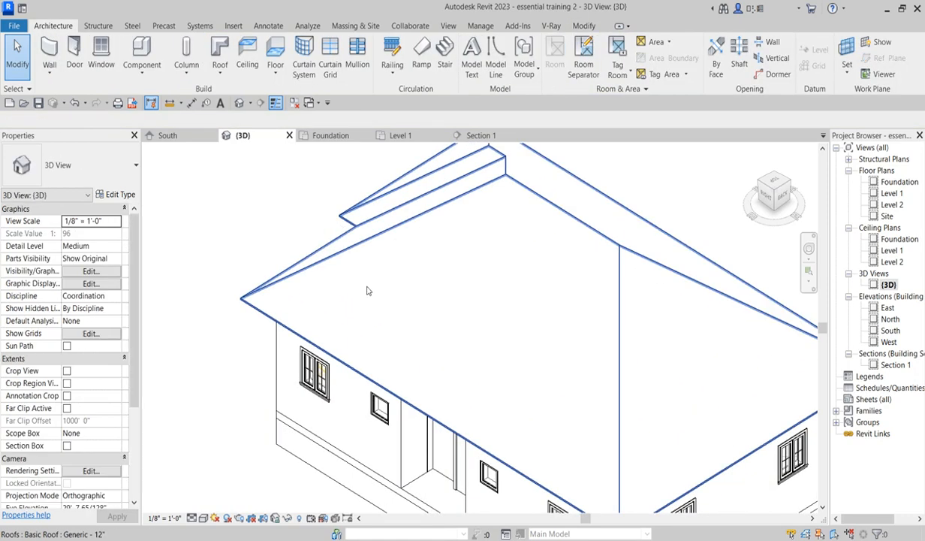
pyautogui.scroll(3, 345, 279)
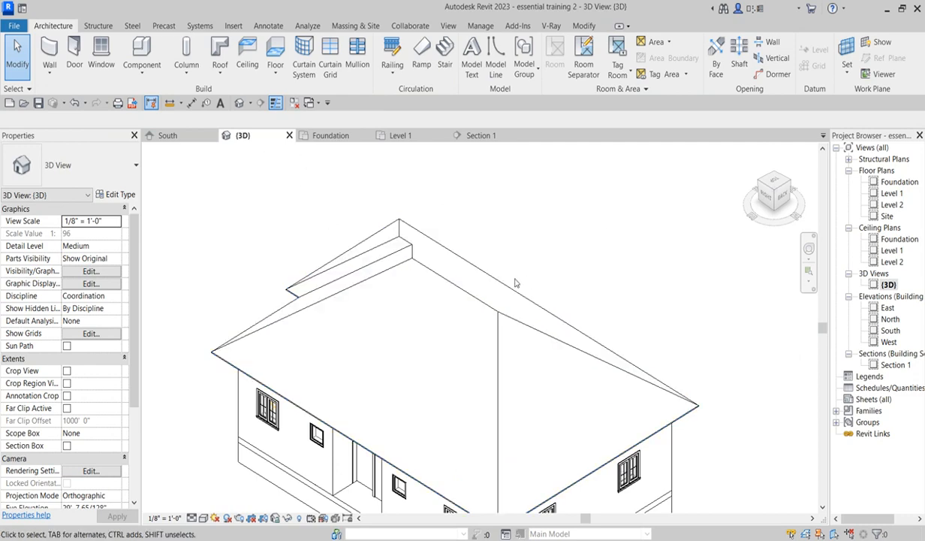
pyautogui.scroll(-4, 515, 283)
pyautogui.scroll(4, 452, 423)
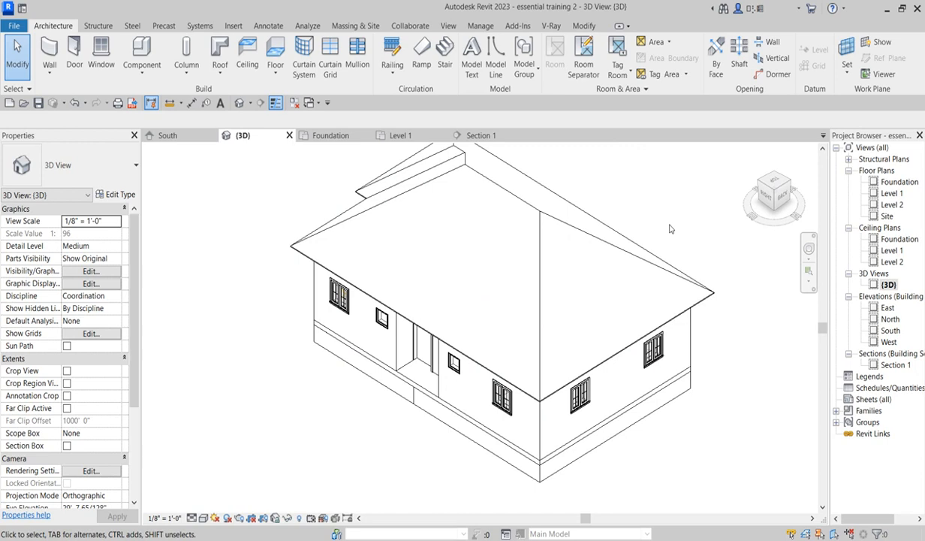
# - Review the roof layout in the Level 1 and Site floor plans
pyautogui.doubleClick(892, 194)
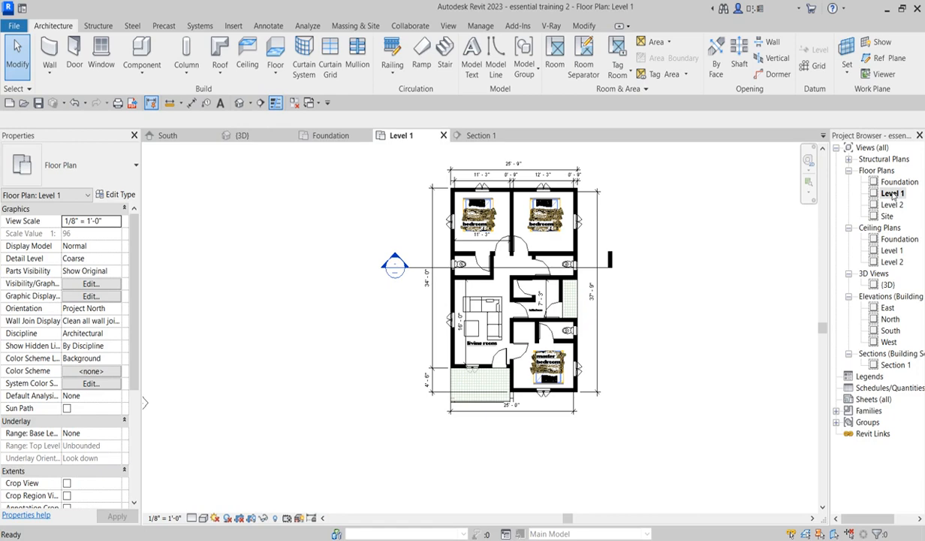
pyautogui.scroll(3, 547, 292)
pyautogui.scroll(-2, 547, 292)
pyautogui.scroll(-1, 547, 292)
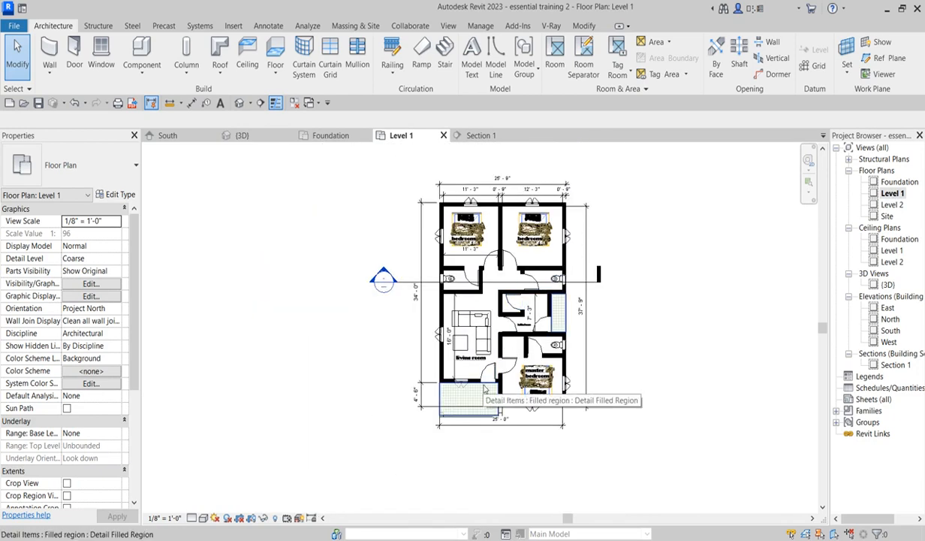
pyautogui.doubleClick(886, 216)
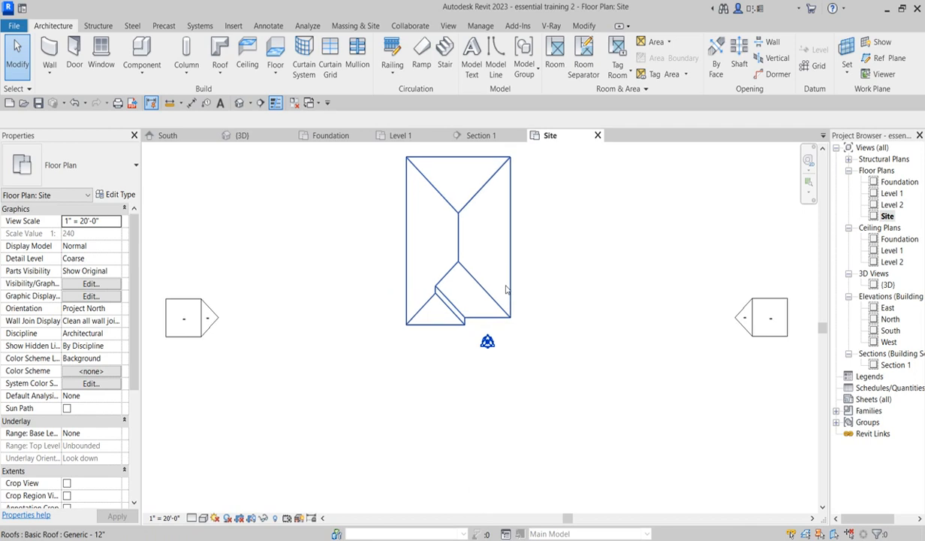
pyautogui.scroll(2, 505, 290)
pyautogui.scroll(-2, 499, 328)
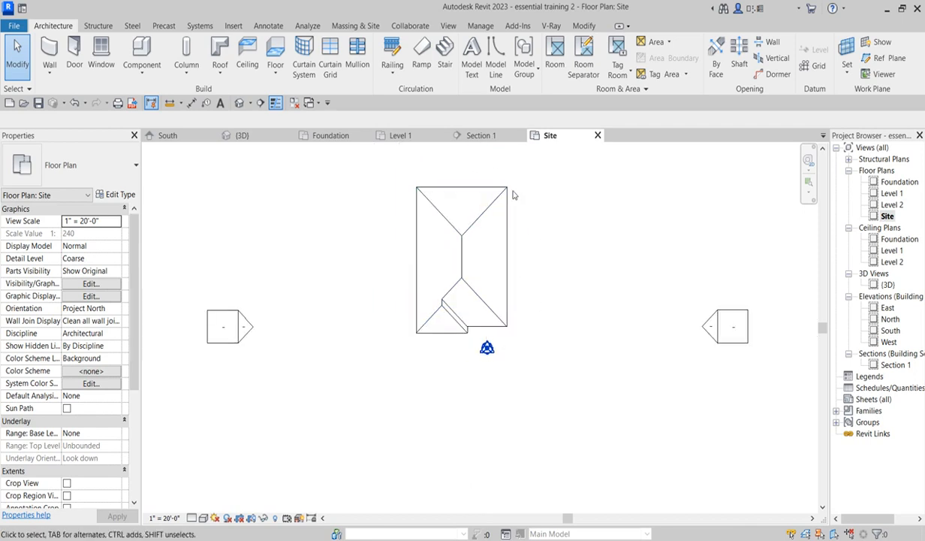
pyautogui.scroll(1, 505, 205)
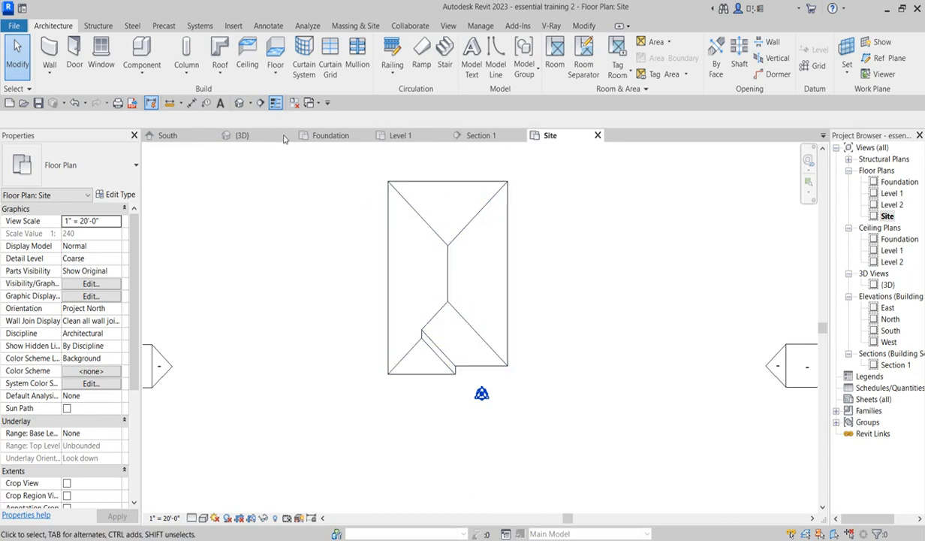
# - Create an in-place model component in the Roofs category named facia
pyautogui.click(148, 73)
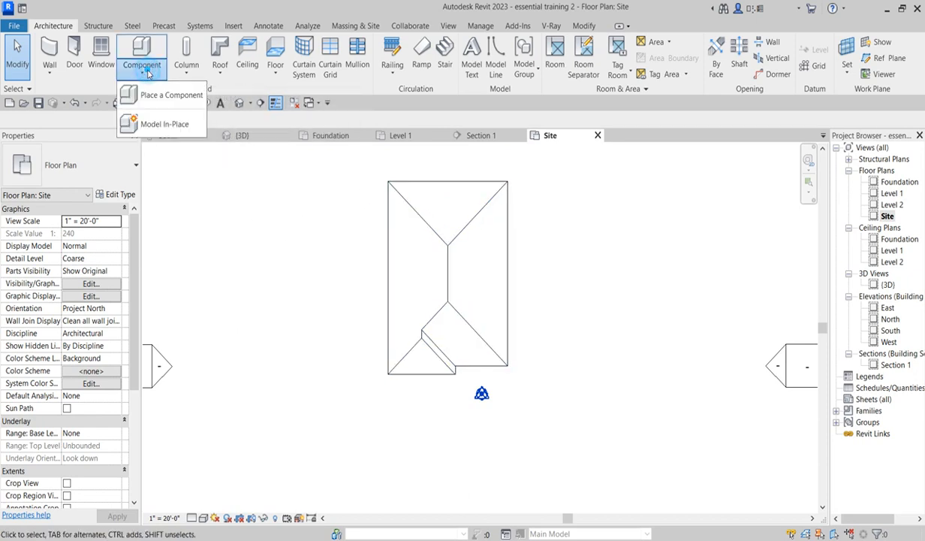
pyautogui.click(161, 124)
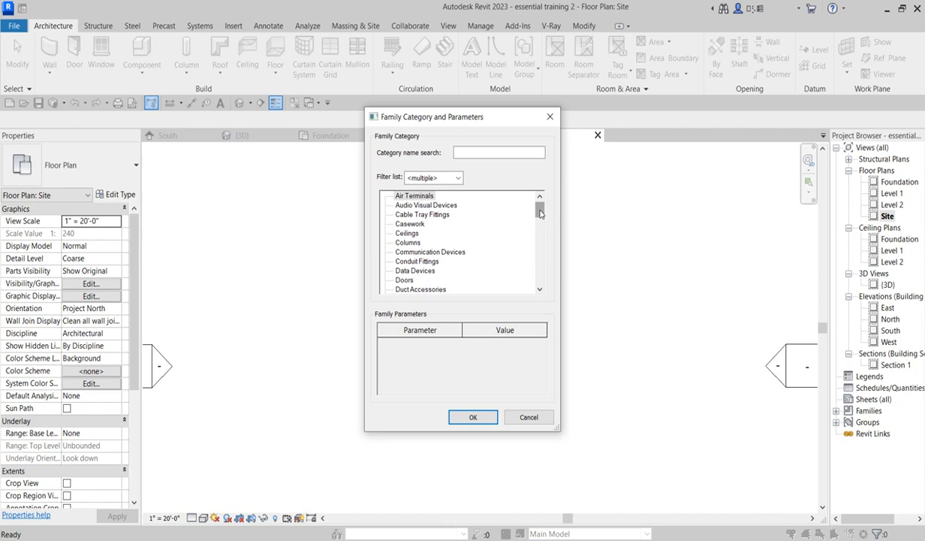
pyautogui.moveTo(539, 213); pyautogui.dragTo(540, 257)
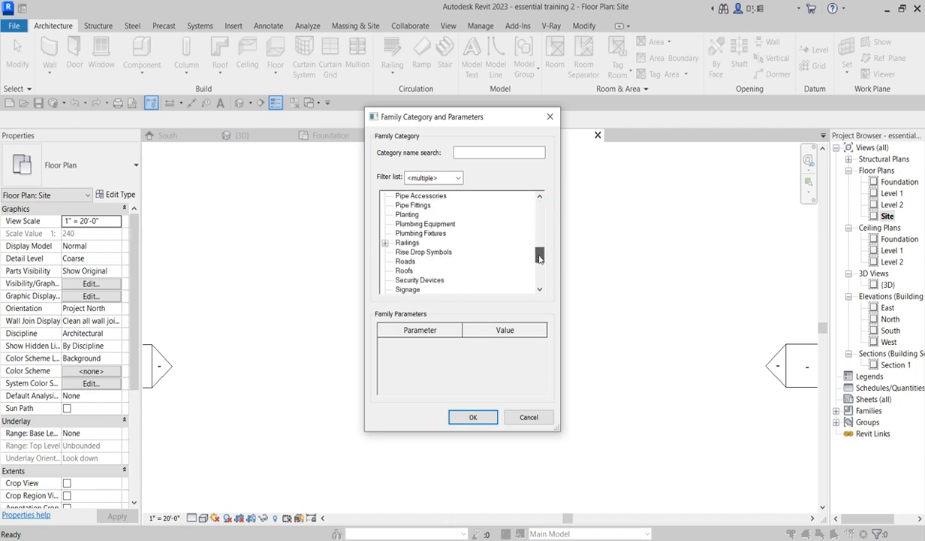
pyautogui.doubleClick(404, 272)
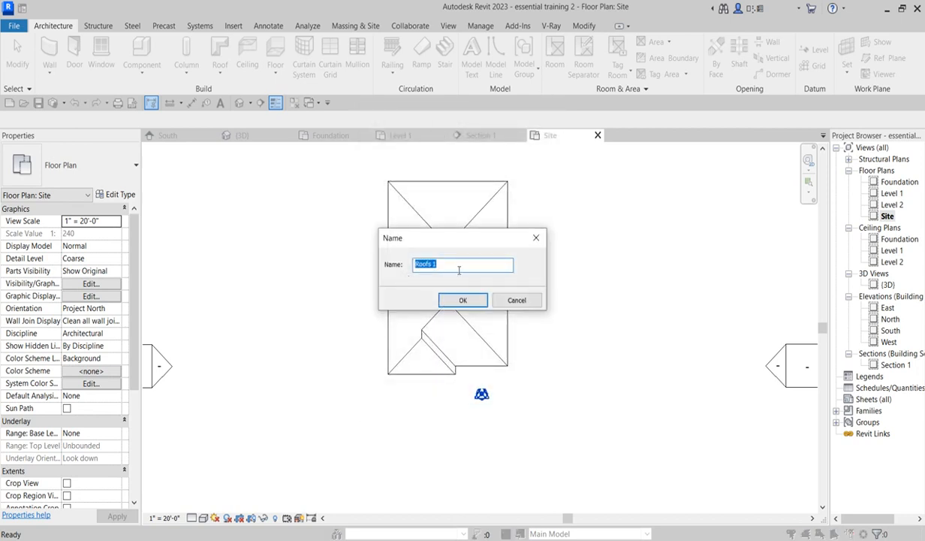
pyautogui.write('facia')
pyautogui.click(469, 300)
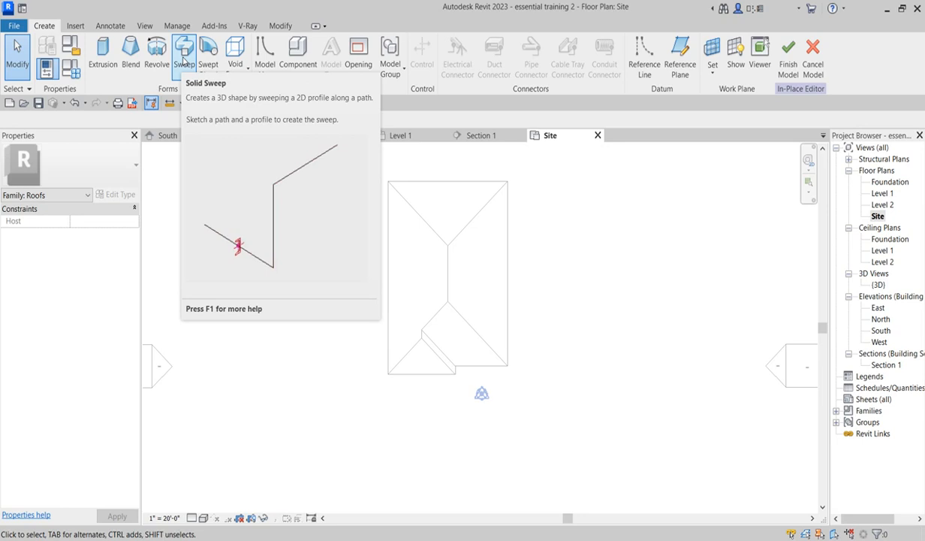
# - Start a solid sweep and sketch its path by picking the roof's outer eave edges all around, then finish the path
pyautogui.click(183, 60)
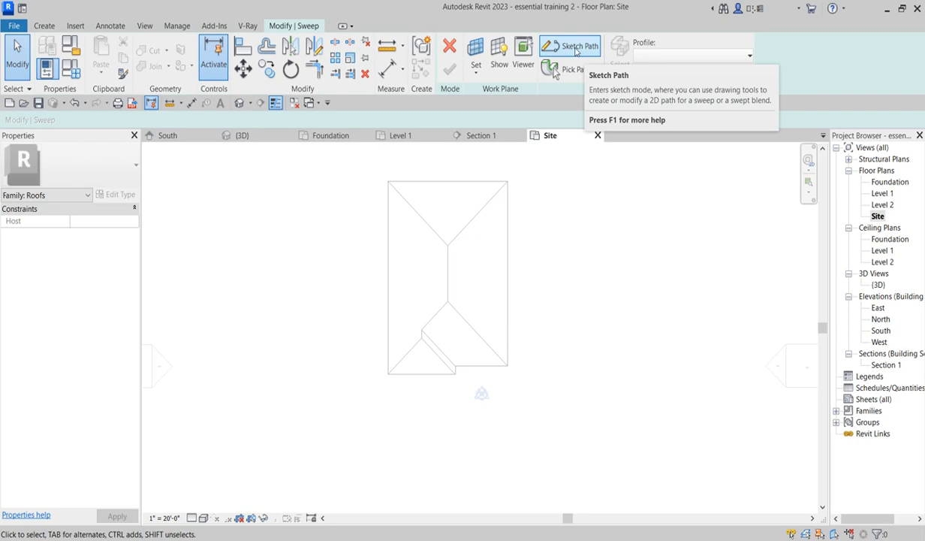
pyautogui.click(575, 48)
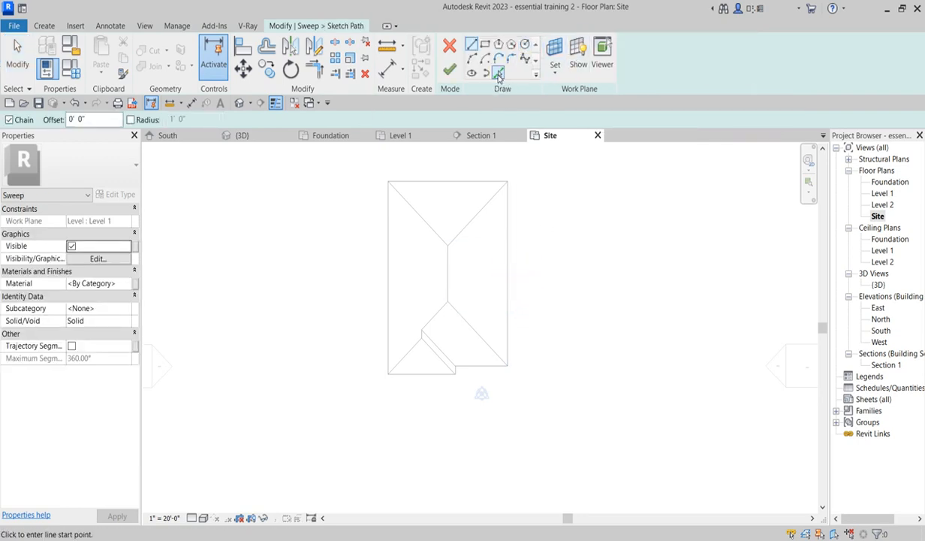
pyautogui.click(497, 73)
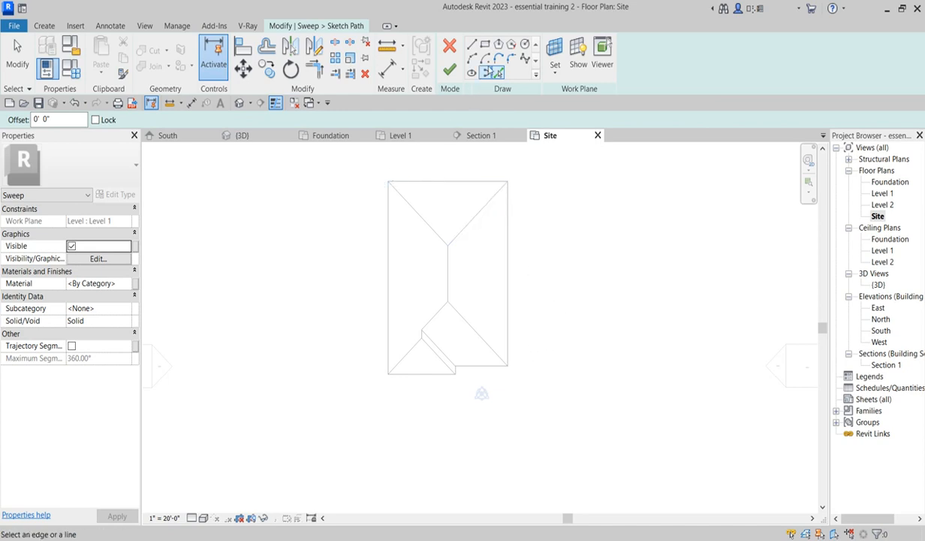
pyautogui.click(471, 44)
pyautogui.click(508, 366)
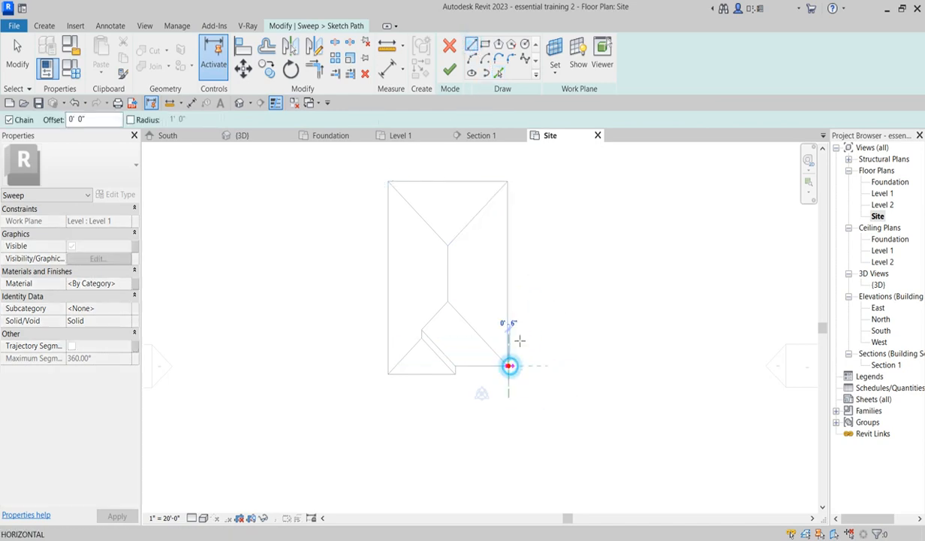
pyautogui.press('Escape')
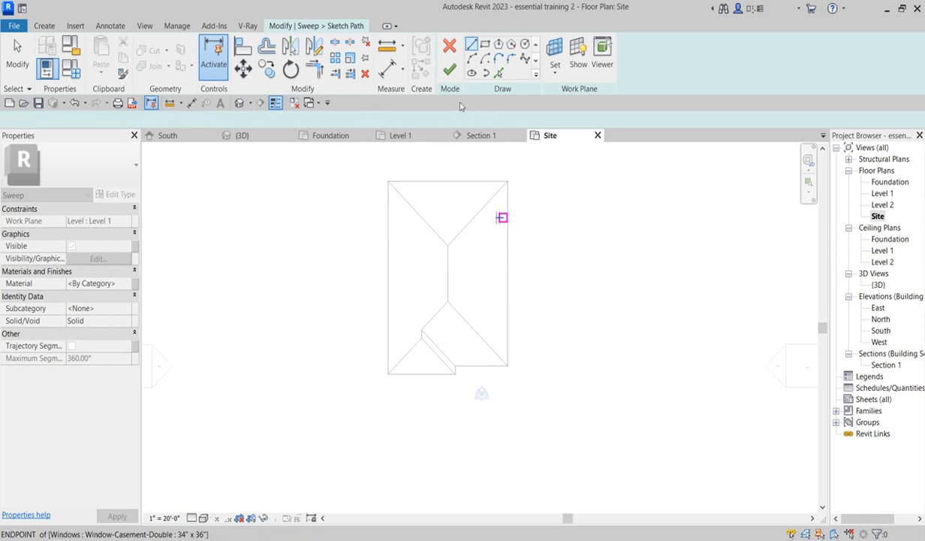
pyautogui.click(499, 73)
pyautogui.click(507, 251)
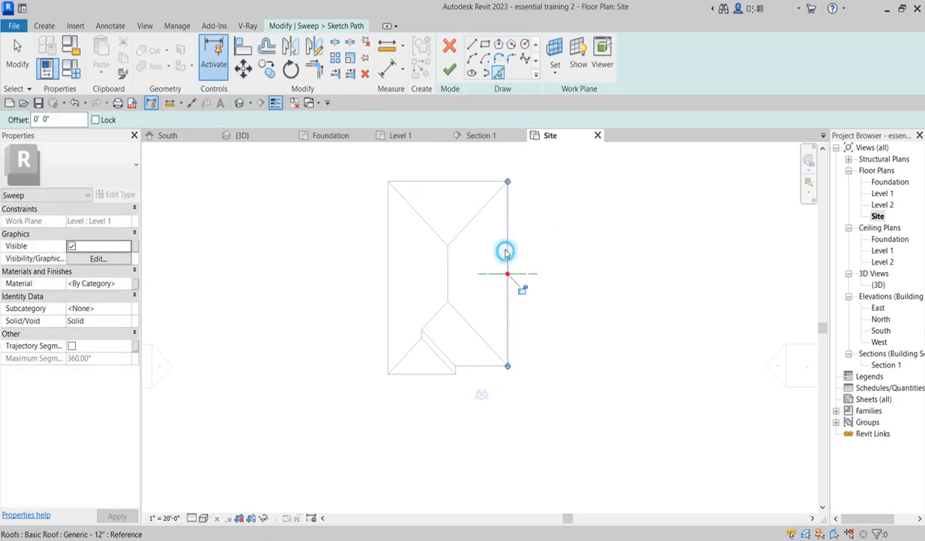
pyautogui.click(447, 182)
pyautogui.click(388, 248)
pyautogui.scroll(1, 421, 368)
pyautogui.click(425, 376)
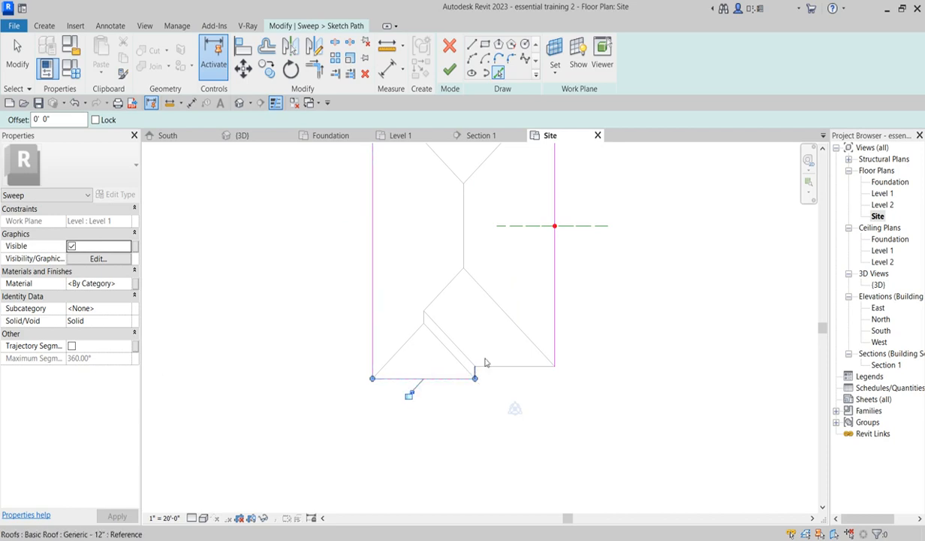
pyautogui.scroll(3, 465, 372)
pyautogui.click(481, 355)
pyautogui.scroll(-2, 576, 414)
pyautogui.scroll(-4, 575, 419)
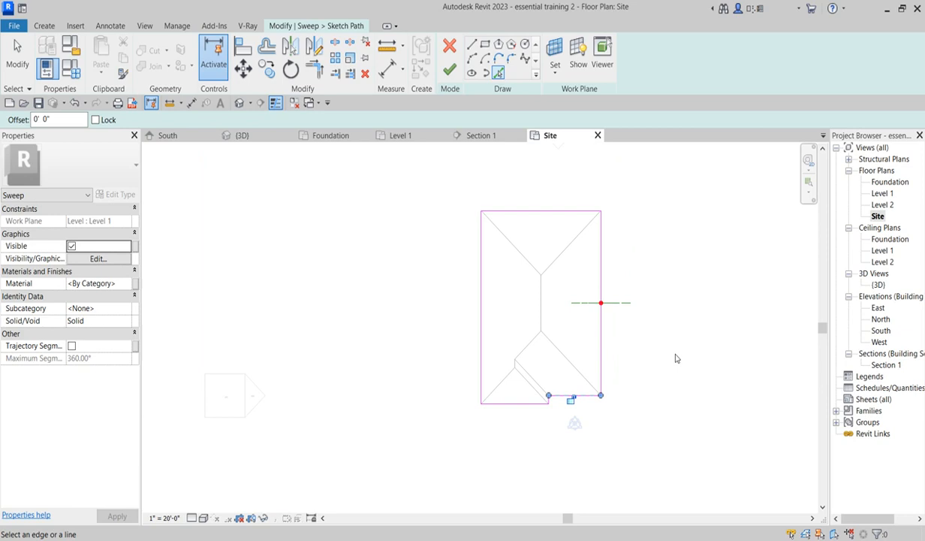
pyautogui.click(449, 69)
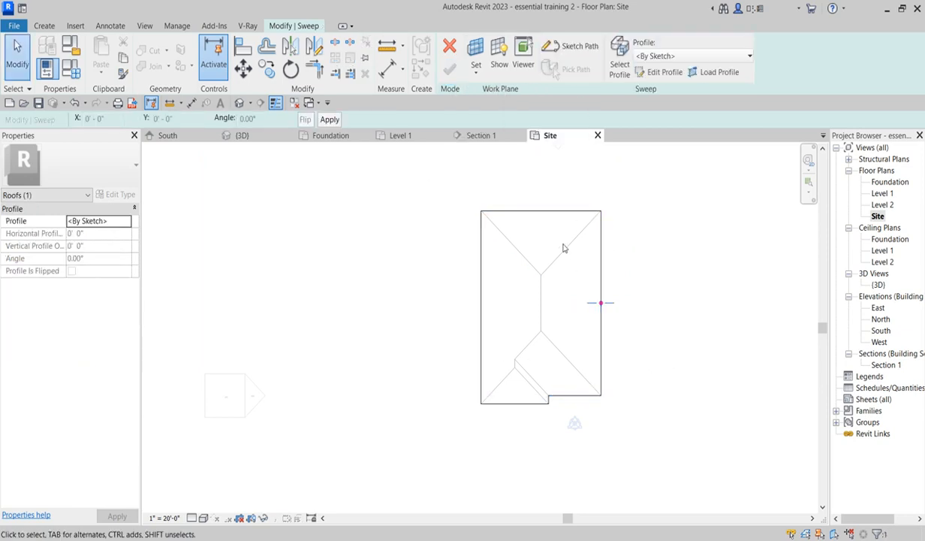
# - Open the sweep profile for editing in the South elevation
pyautogui.scroll(2, 528, 418)
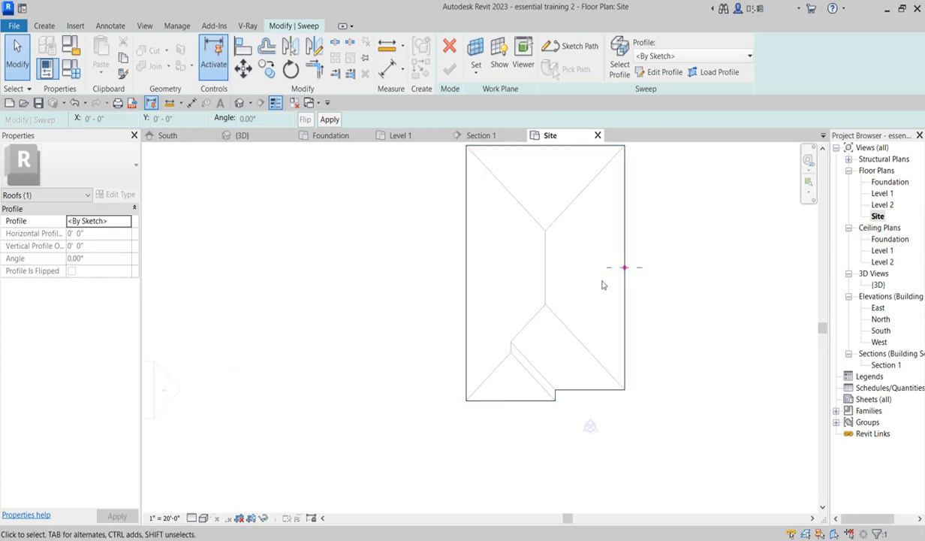
pyautogui.scroll(2, 506, 399)
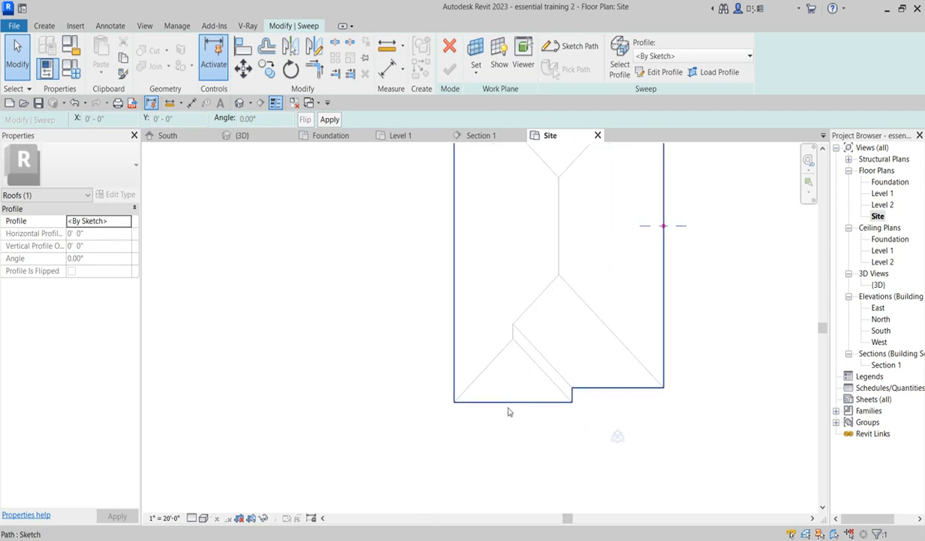
pyautogui.scroll(-2, 499, 415)
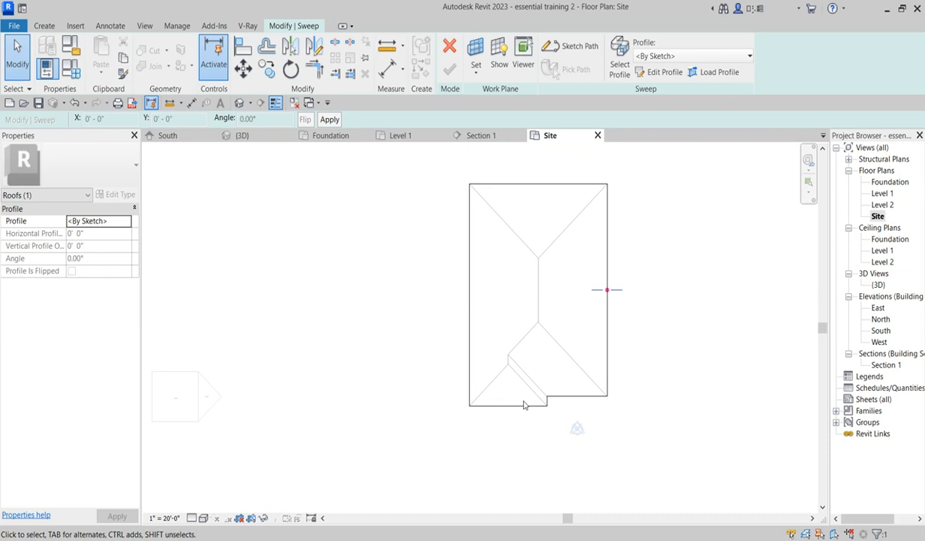
pyautogui.scroll(2, 559, 409)
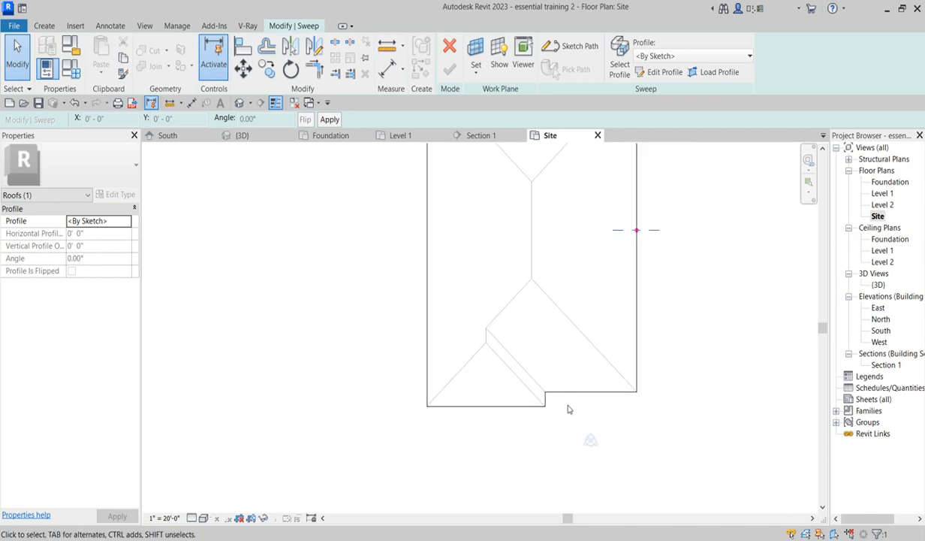
pyautogui.scroll(1, 572, 406)
pyautogui.scroll(-2, 463, 457)
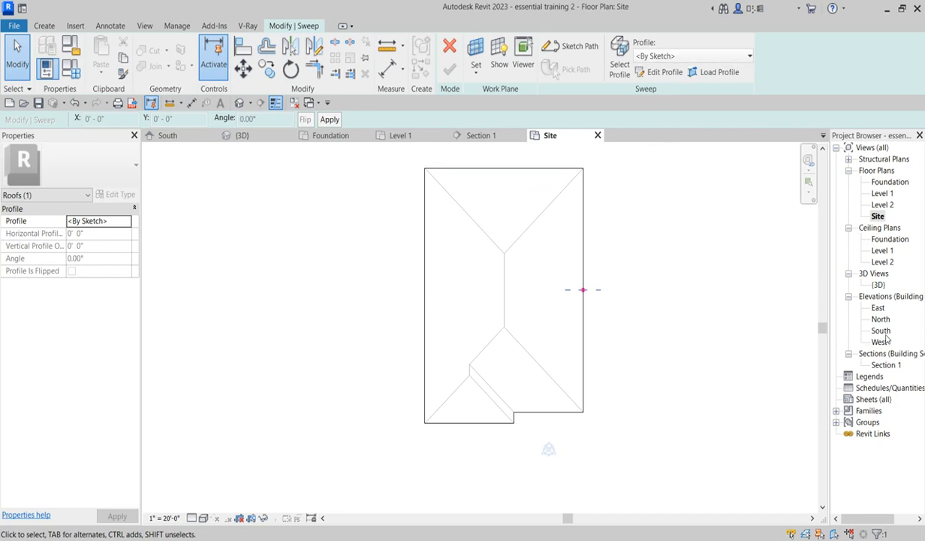
pyautogui.click(657, 73)
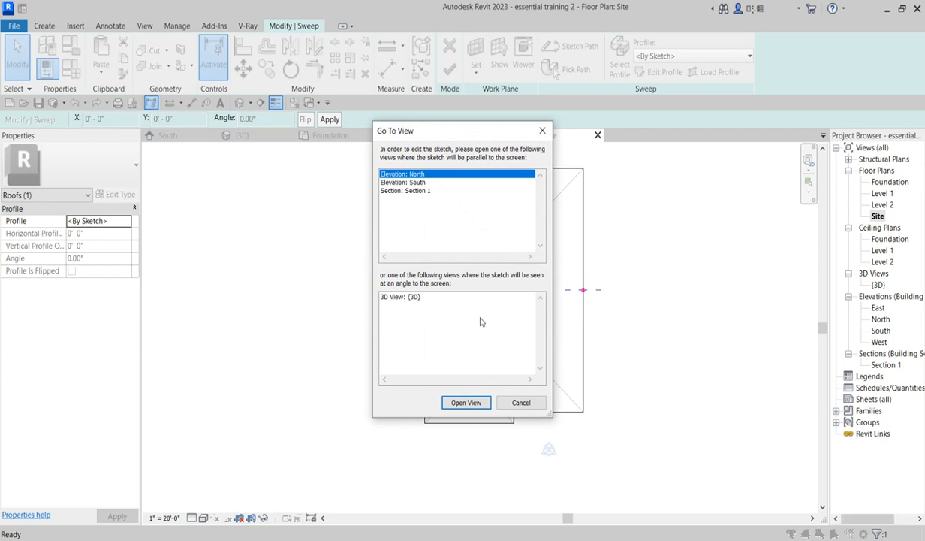
pyautogui.click(417, 182)
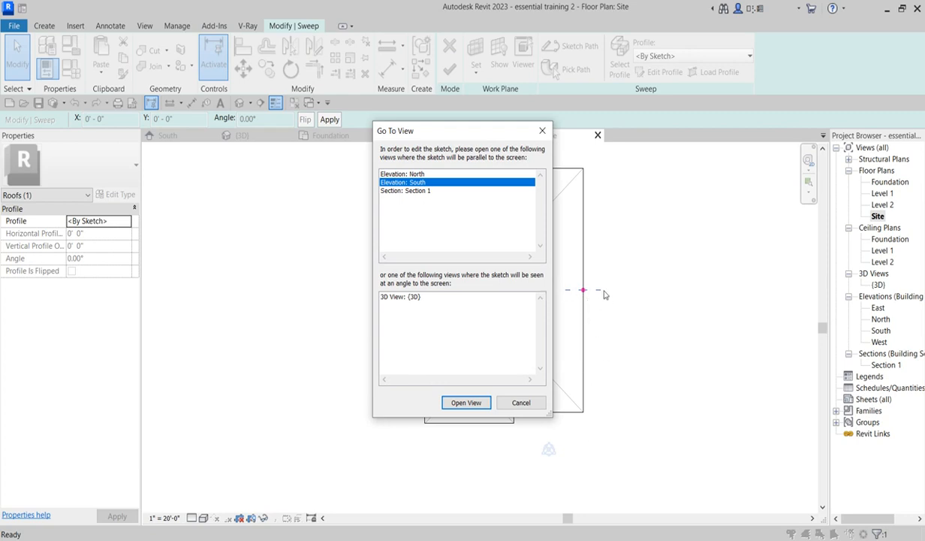
pyautogui.click(466, 402)
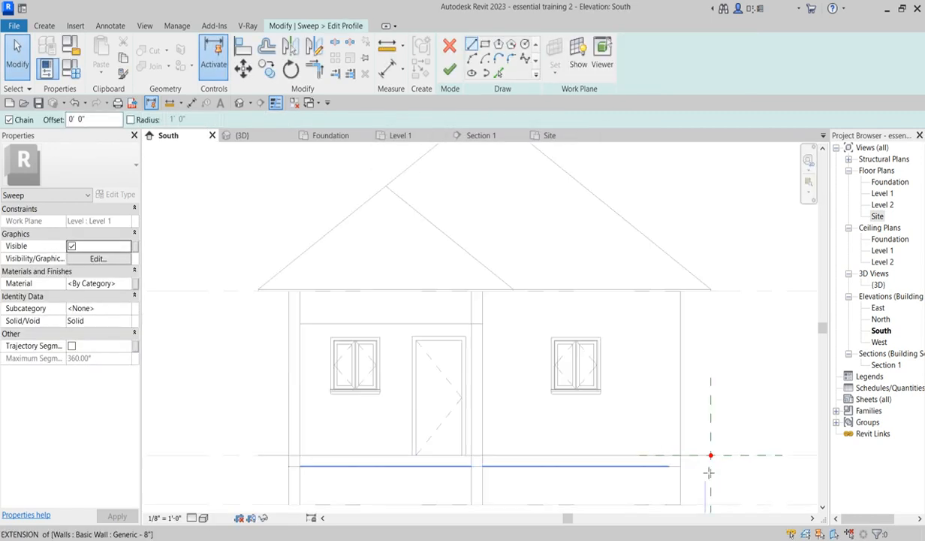
# - Draw a short horizontal profile line about 0' 1 3/4" long inward from the roof's eave corner
pyautogui.scroll(2, 709, 471)
pyautogui.scroll(2, 664, 485)
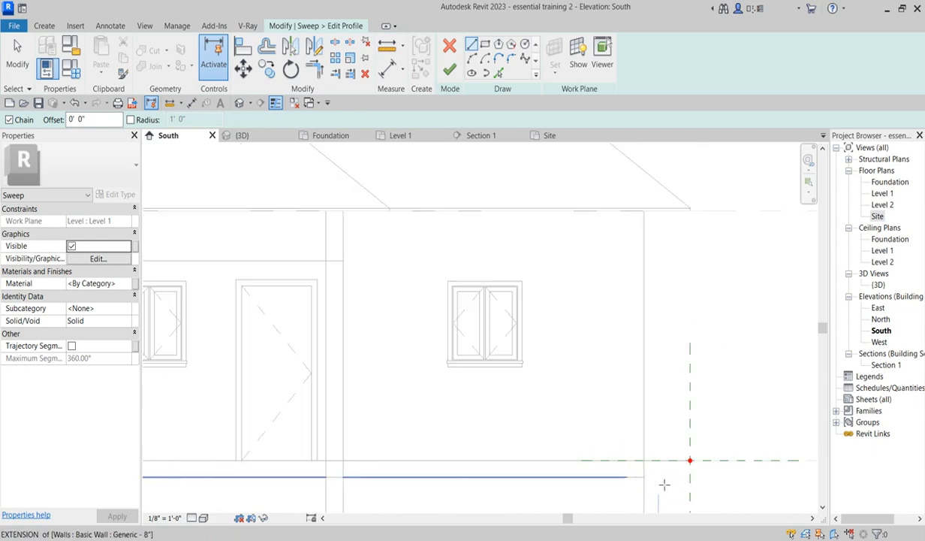
pyautogui.scroll(-2, 663, 484)
pyautogui.scroll(2, 574, 330)
pyautogui.scroll(3, 700, 260)
pyautogui.scroll(2, 737, 272)
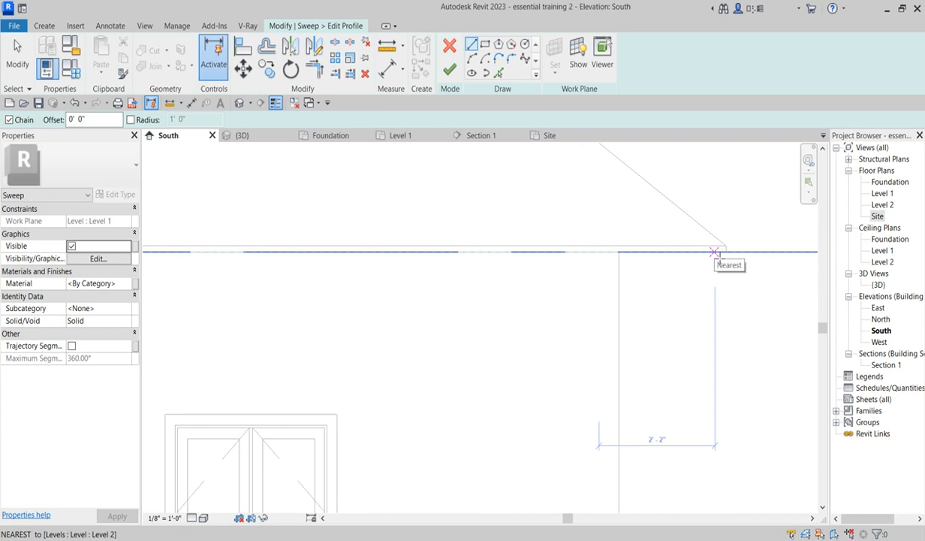
pyautogui.click(472, 47)
pyautogui.scroll(3, 736, 243)
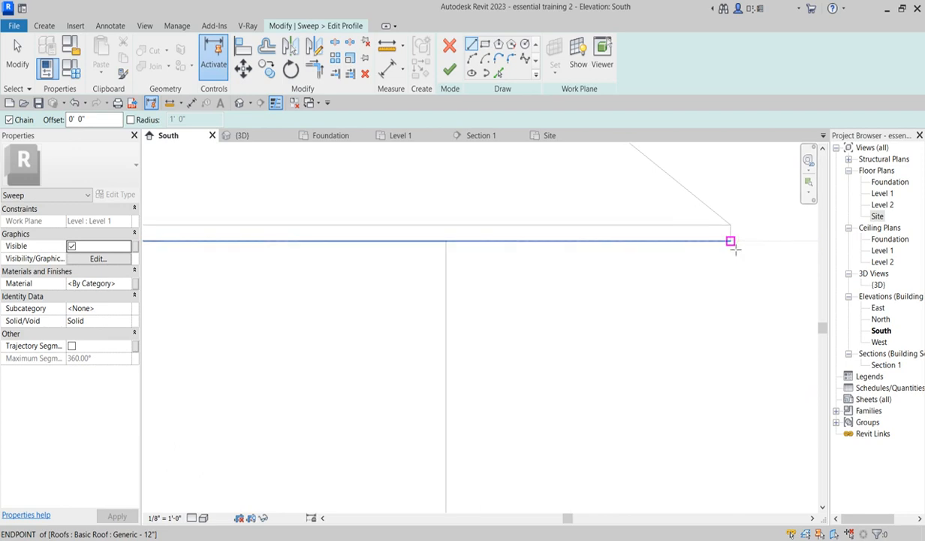
pyautogui.click(730, 241)
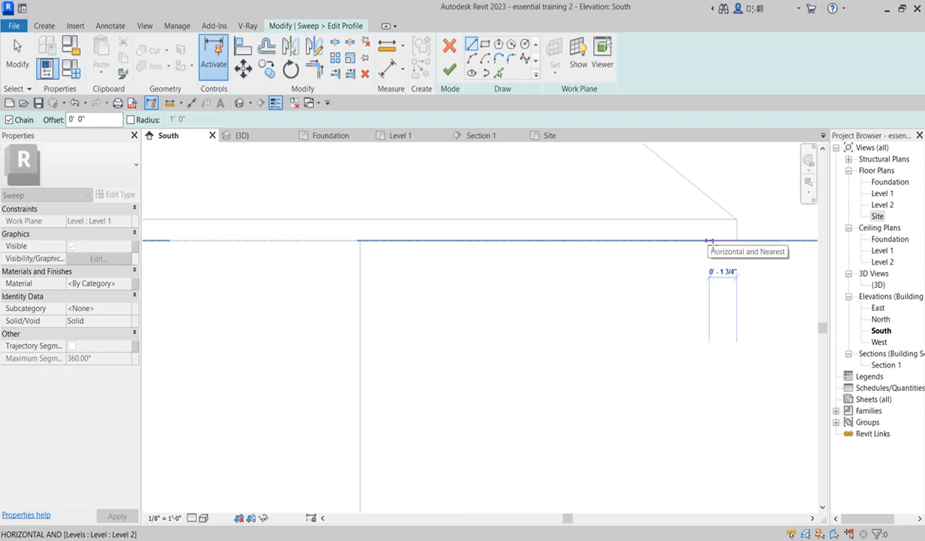
pyautogui.click(709, 241)
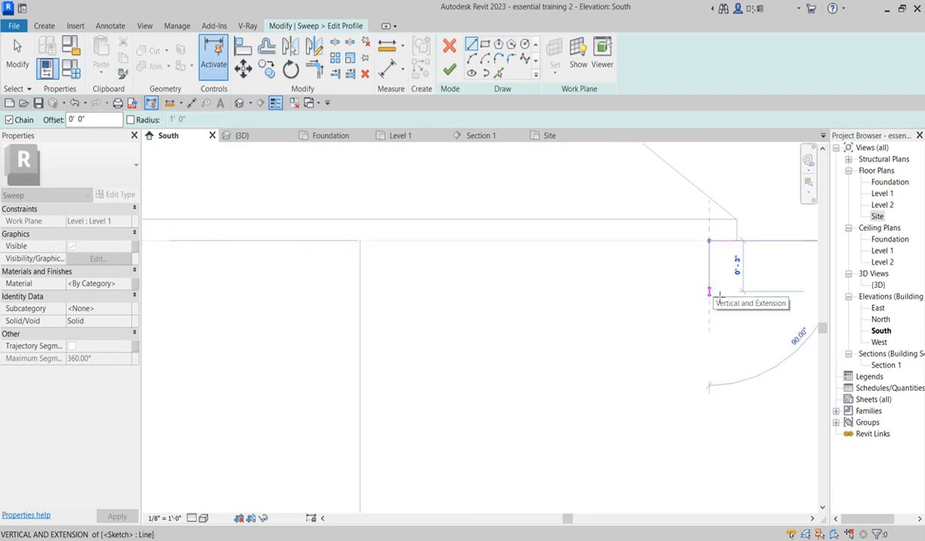
pyautogui.press('Escape')
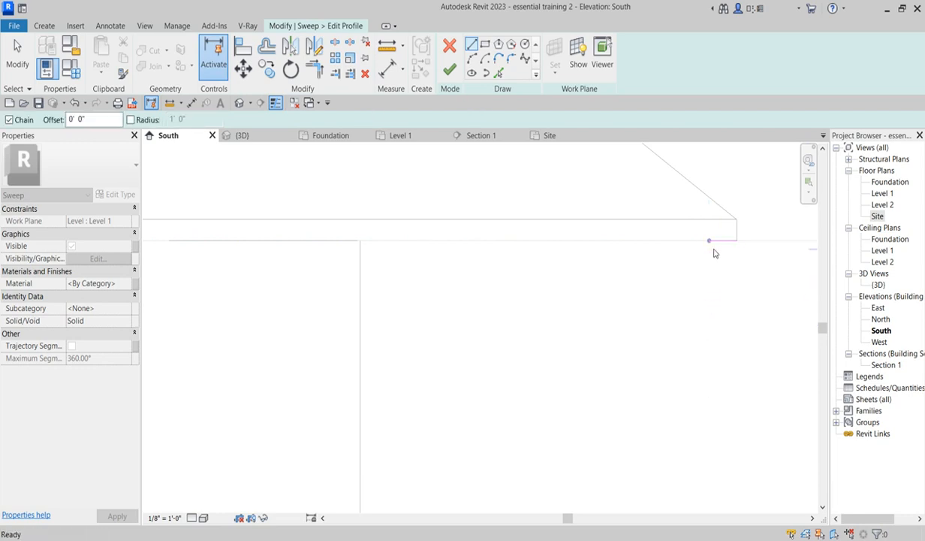
# - Draw a vertical profile line 1' long down from the roof's eave corner
pyautogui.press('Escape')
pyautogui.press('l')
pyautogui.press('i')
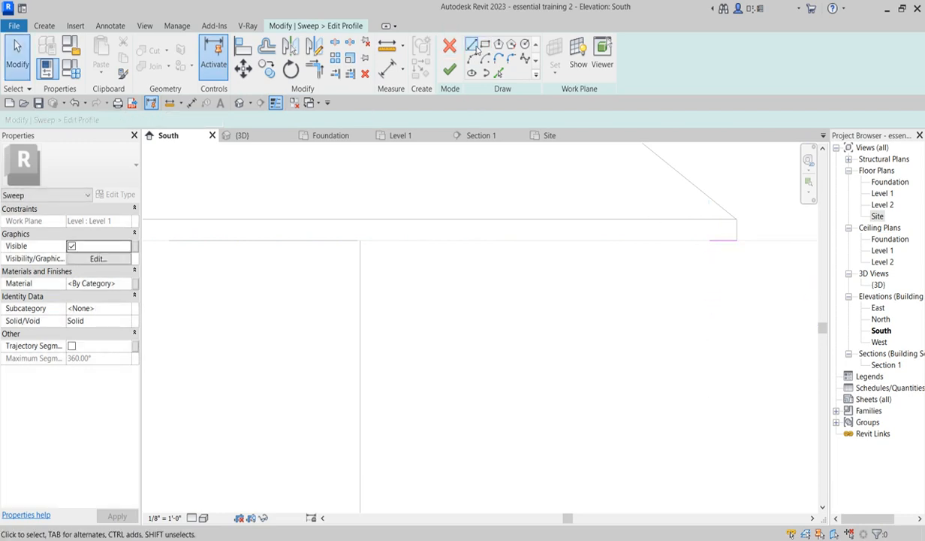
pyautogui.press('Escape')
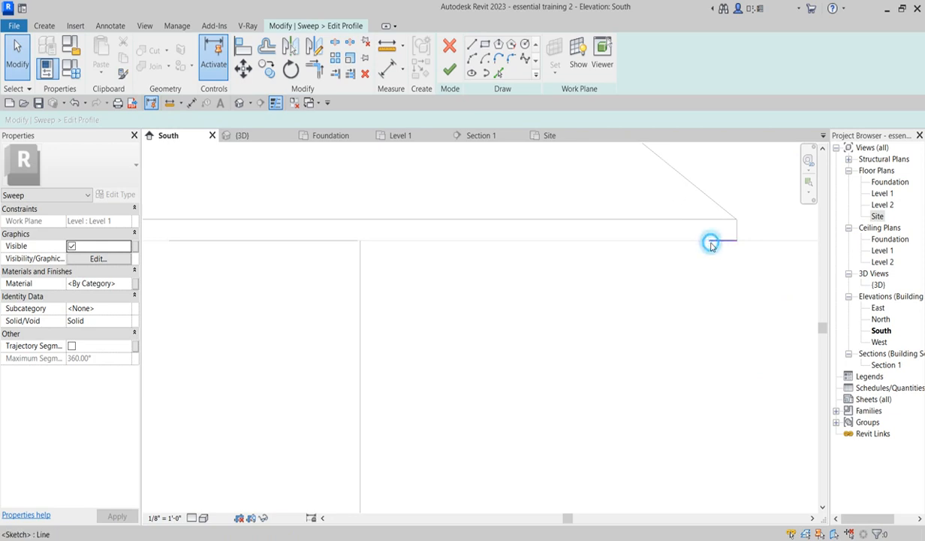
pyautogui.click(717, 240)
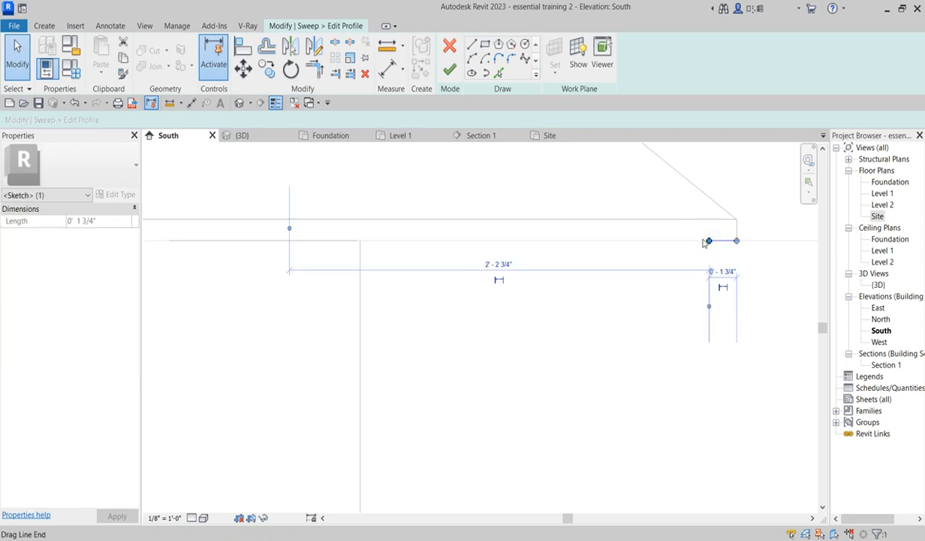
pyautogui.click(472, 45)
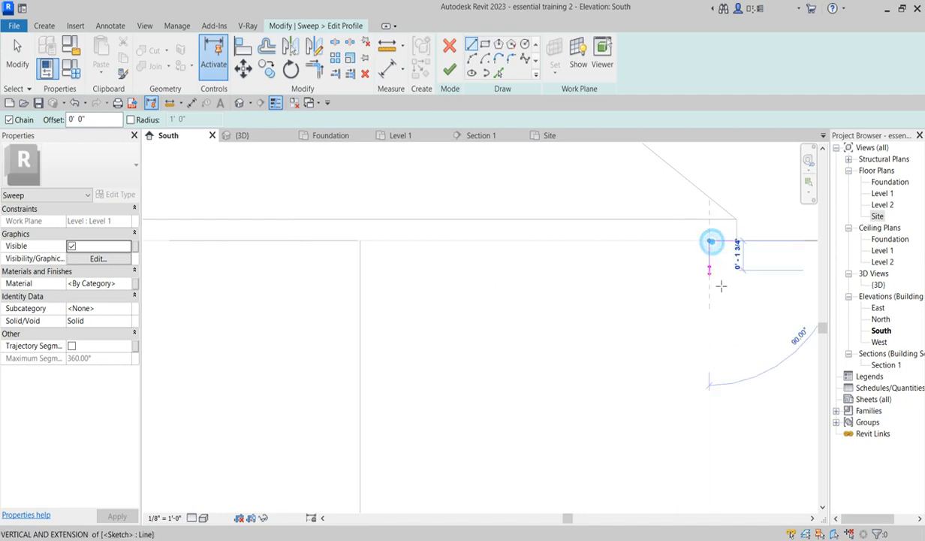
pyautogui.click(709, 240)
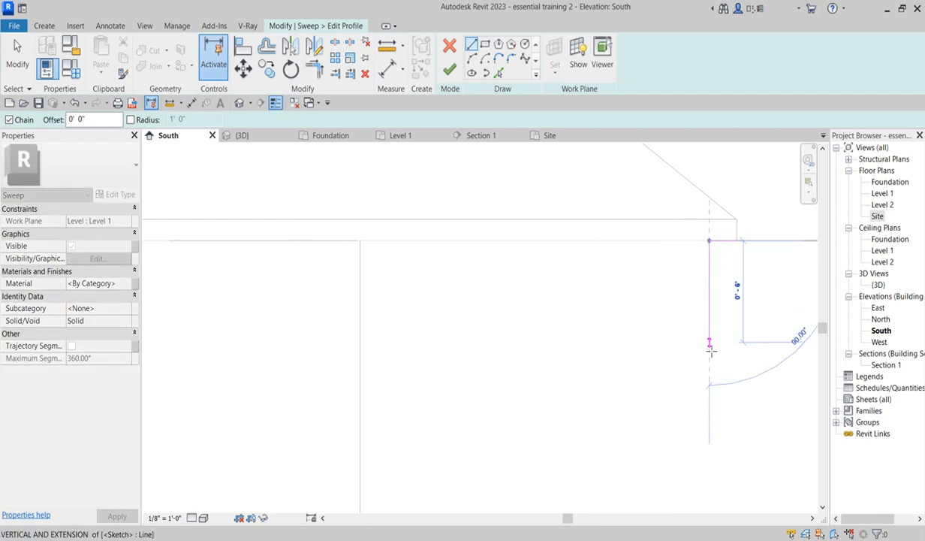
pyautogui.scroll(-5, 709, 369)
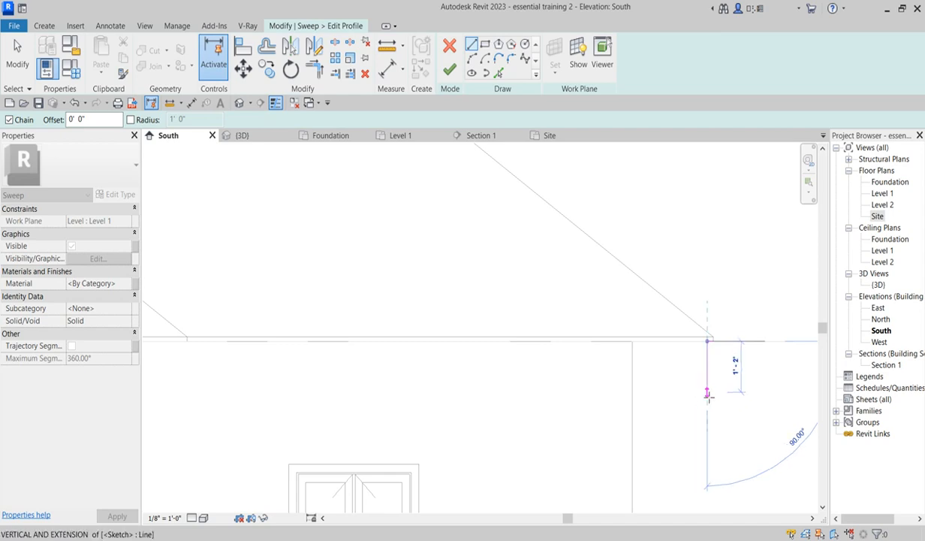
pyautogui.write('1')
pyautogui.press('Return')
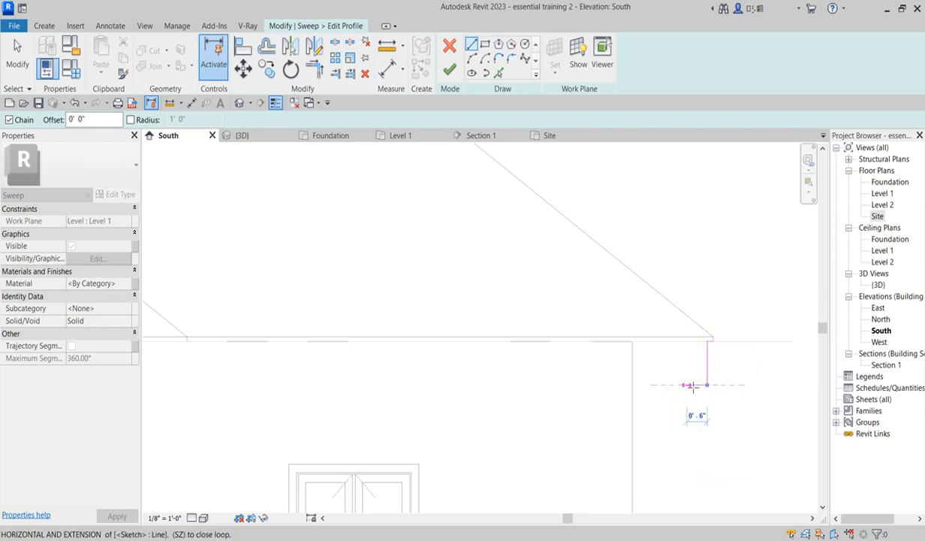
# - Continue the profile with a 0' 2" horizontal line and a vertical line back up to the eave, forming a rectangle
pyautogui.scroll(3, 700, 385)
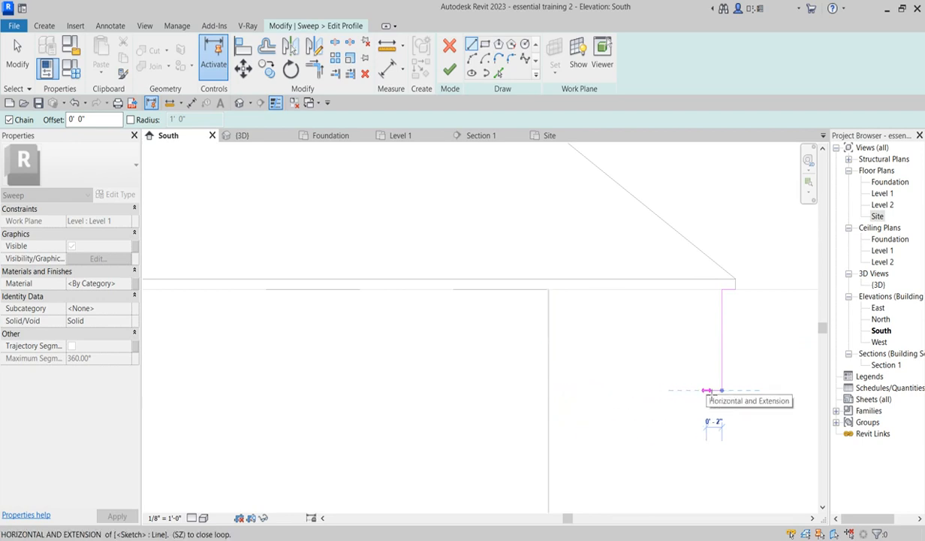
pyautogui.click(706, 389)
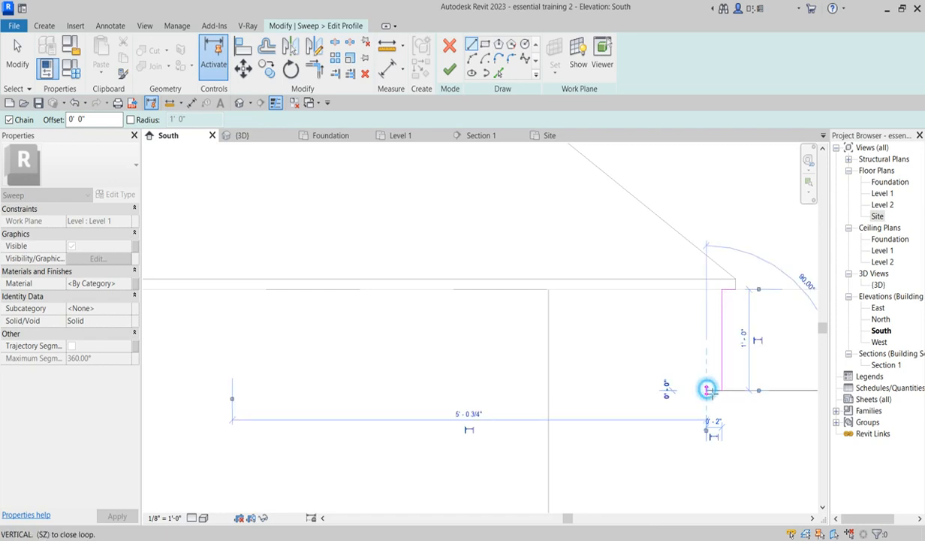
pyautogui.click(706, 289)
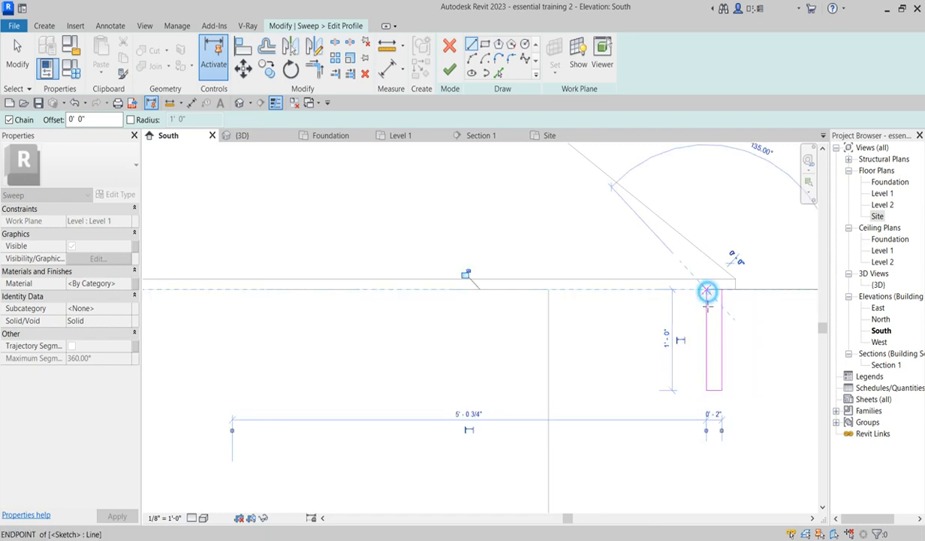
# - Trim the profile's top corner so the lines form a closed rectangular loop, then leave the Trim tool
pyautogui.click(313, 67)
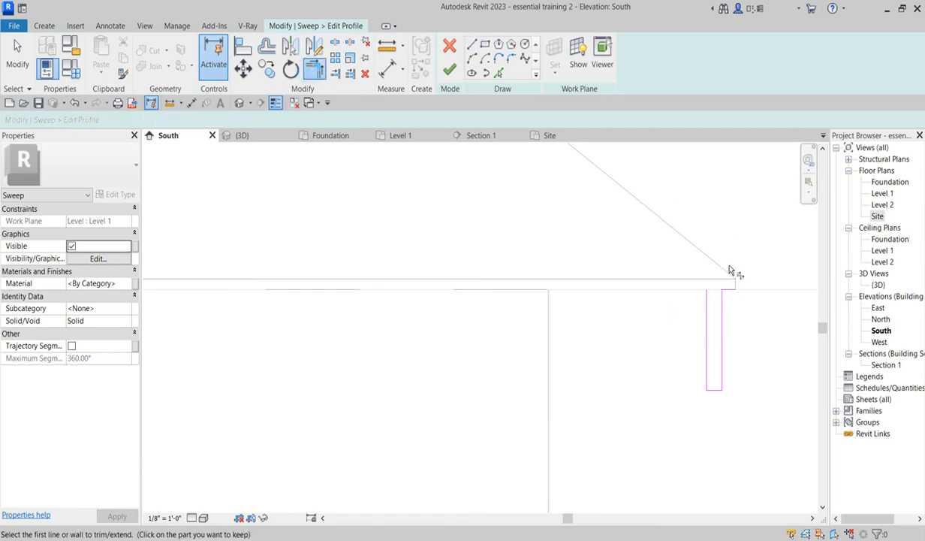
pyautogui.click(727, 290)
pyautogui.click(707, 307)
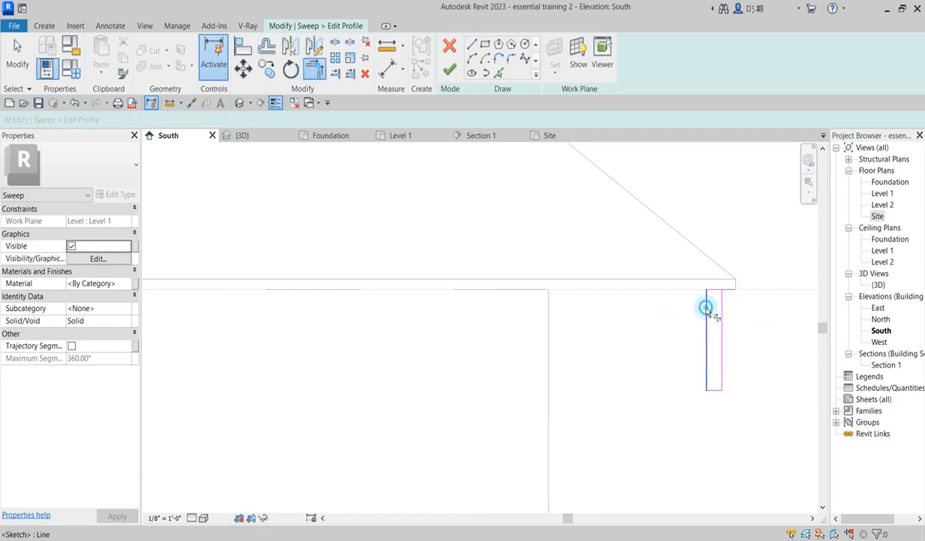
pyautogui.click(714, 290)
pyautogui.scroll(-6, 694, 293)
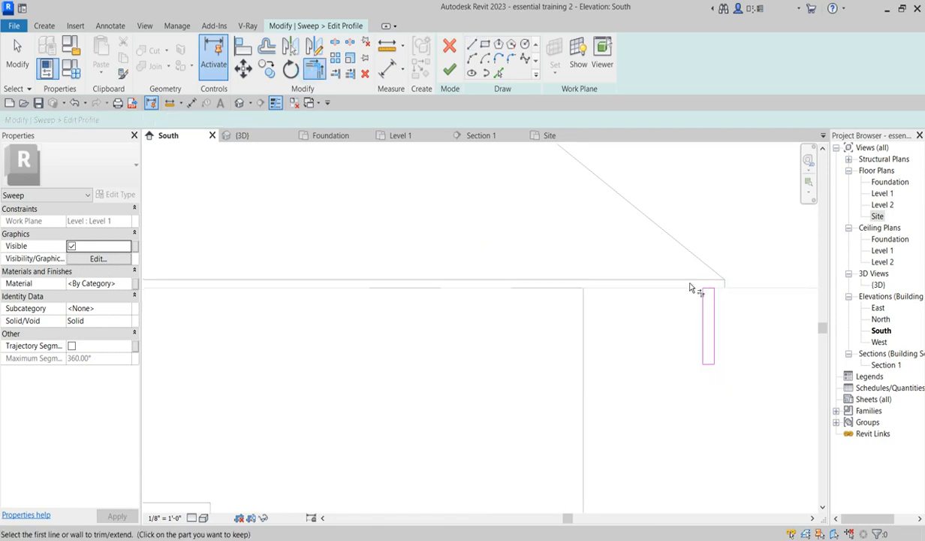
pyautogui.scroll(-1, 697, 359)
pyautogui.rightClick(706, 271)
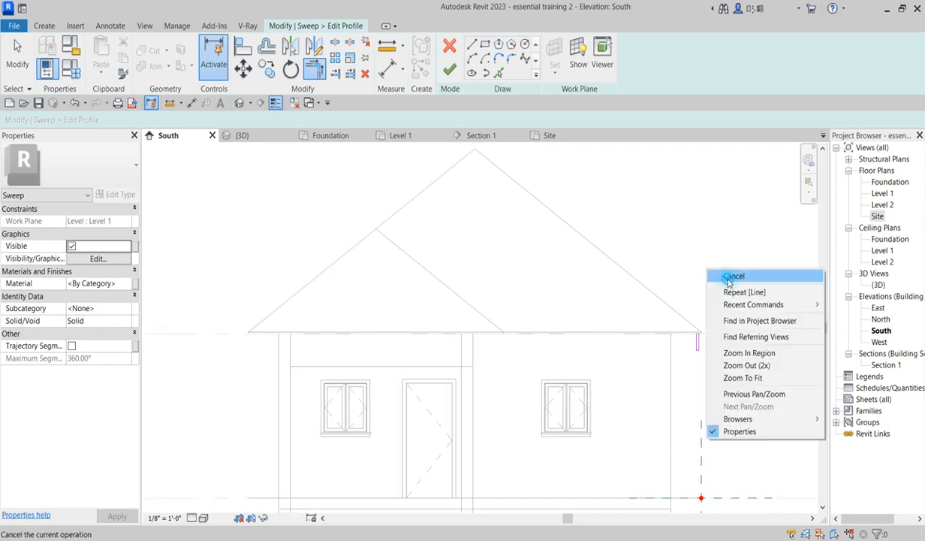
pyautogui.click(722, 276)
# - Finish the profile, the sweep and the in-place facia model
pyautogui.scroll(2, 703, 365)
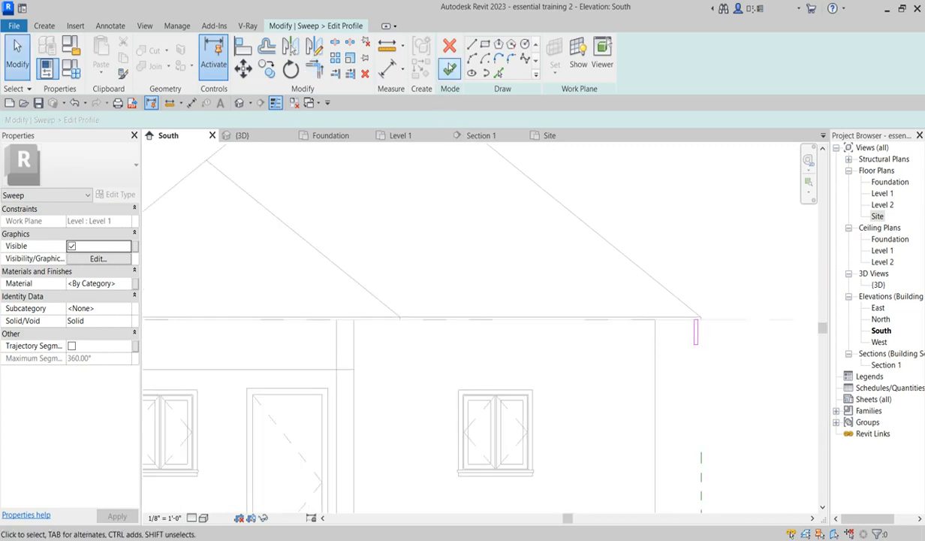
pyautogui.click(450, 69)
pyautogui.click(449, 69)
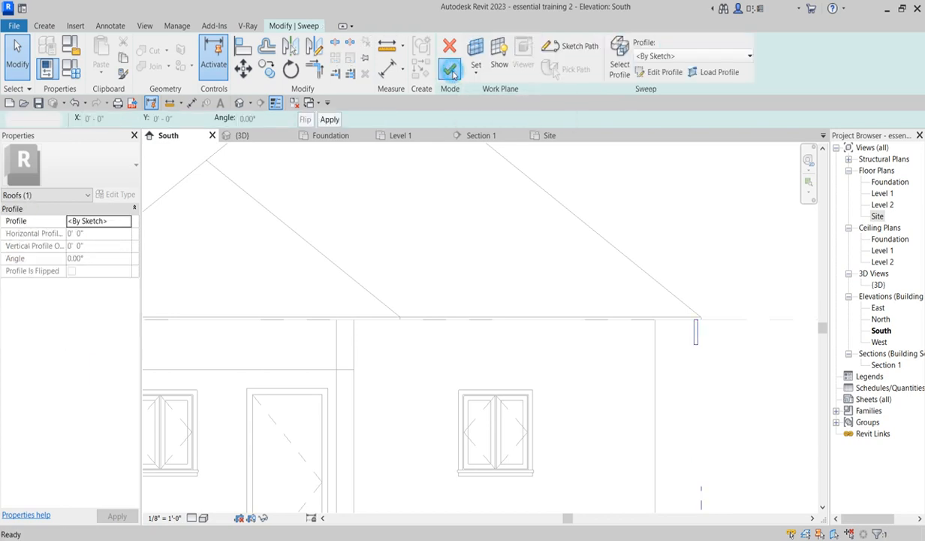
pyautogui.scroll(-2, 582, 358)
pyautogui.click(689, 376)
pyautogui.scroll(4, 302, 347)
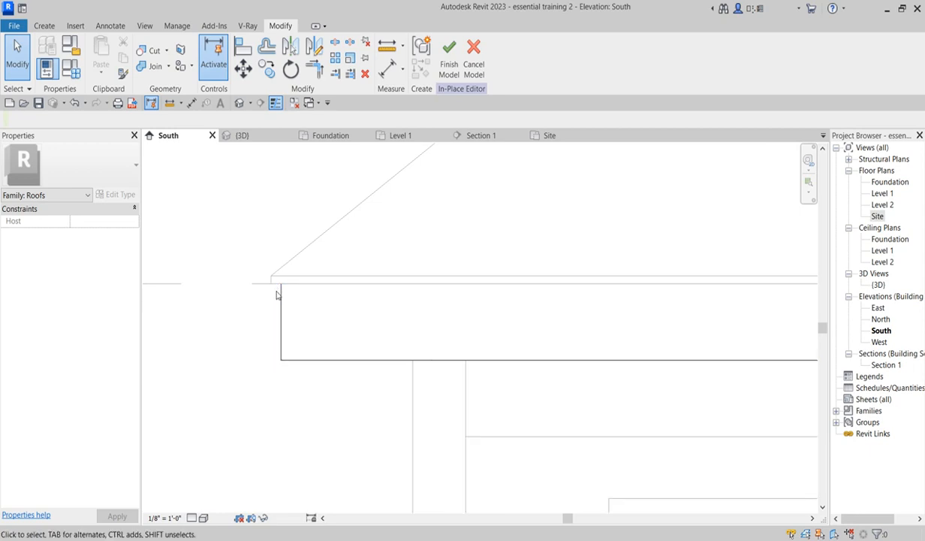
pyautogui.scroll(-8, 274, 288)
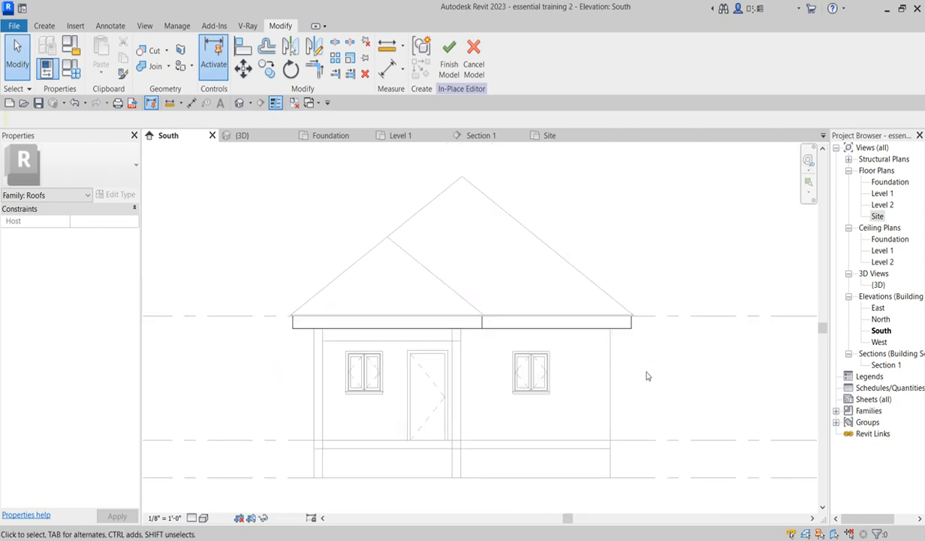
pyautogui.scroll(-1, 526, 346)
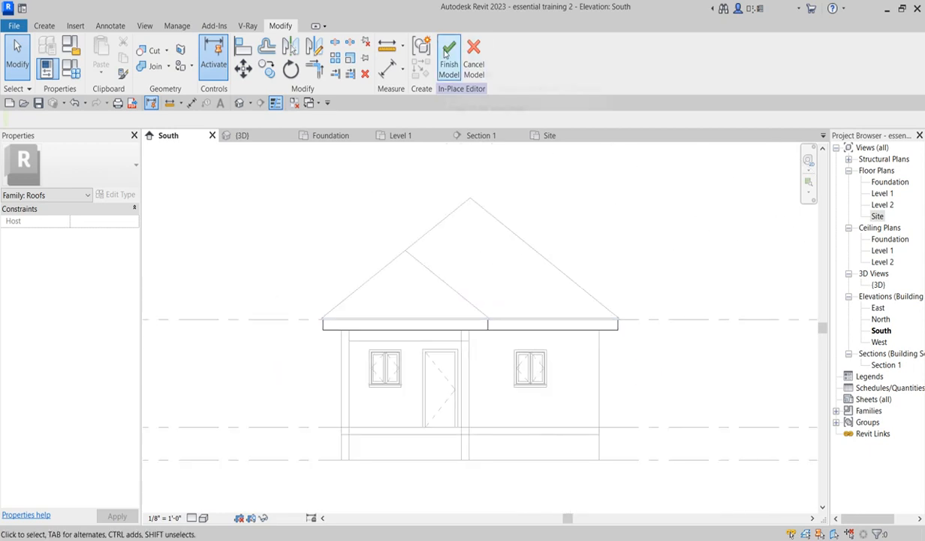
pyautogui.click(449, 56)
# - Inspect the new fascia along the roof eaves in the 3D view
pyautogui.scroll(2, 631, 370)
pyautogui.scroll(3, 605, 353)
pyautogui.scroll(-3, 593, 346)
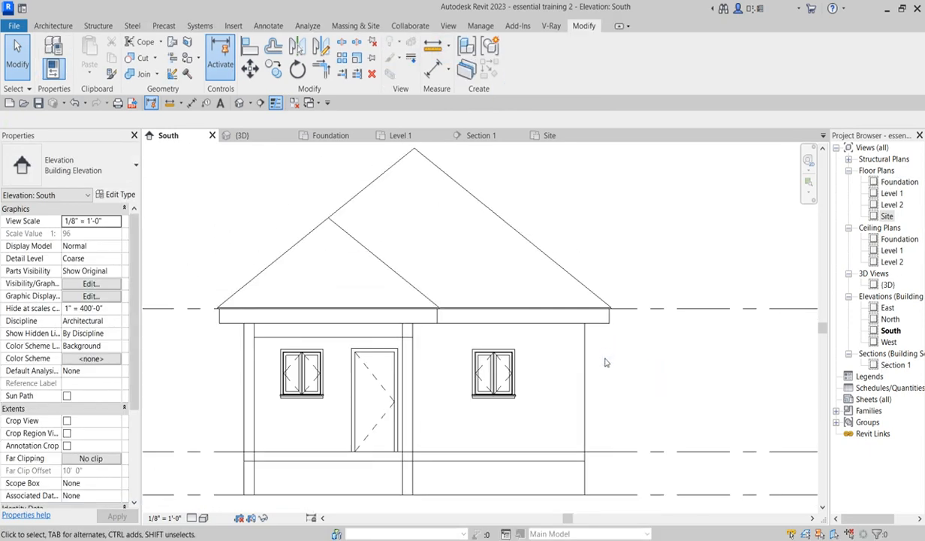
pyautogui.scroll(1, 585, 441)
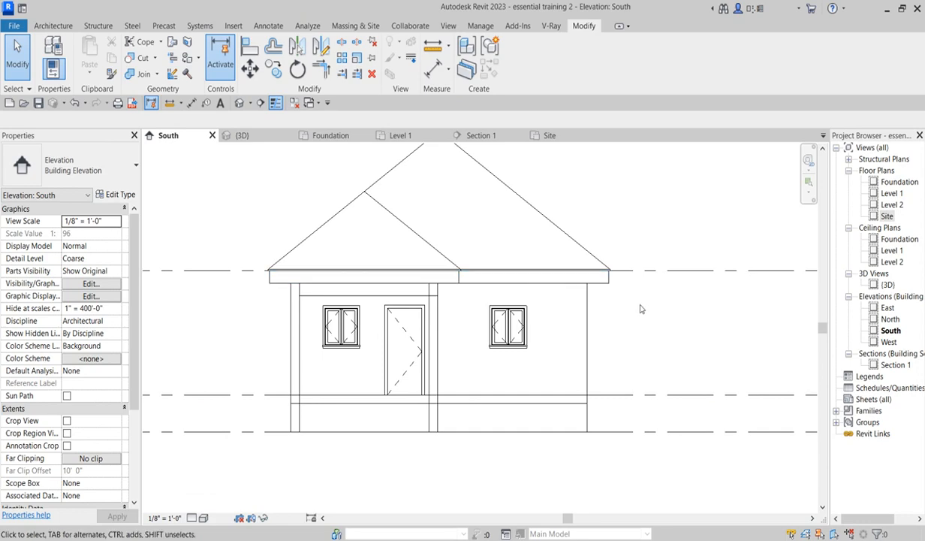
pyautogui.doubleClick(887, 285)
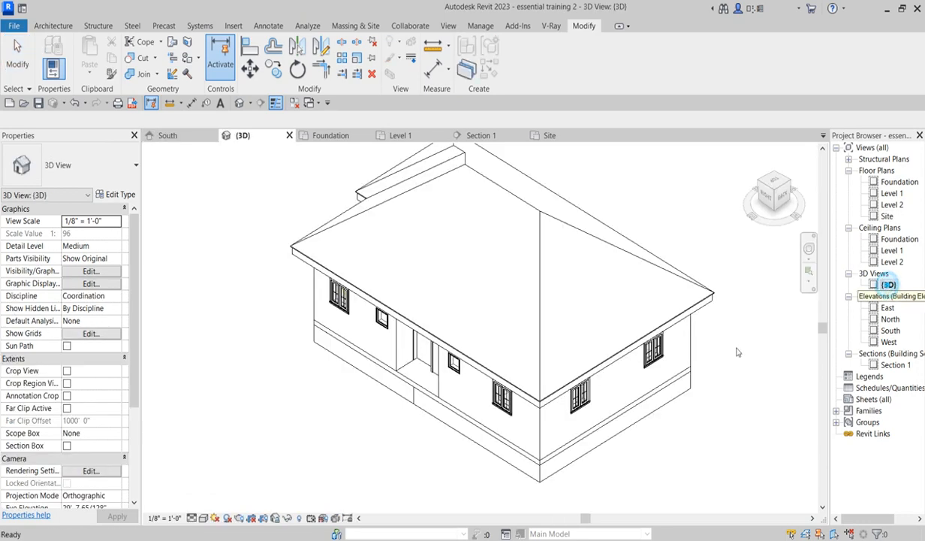
pyautogui.scroll(5, 503, 375)
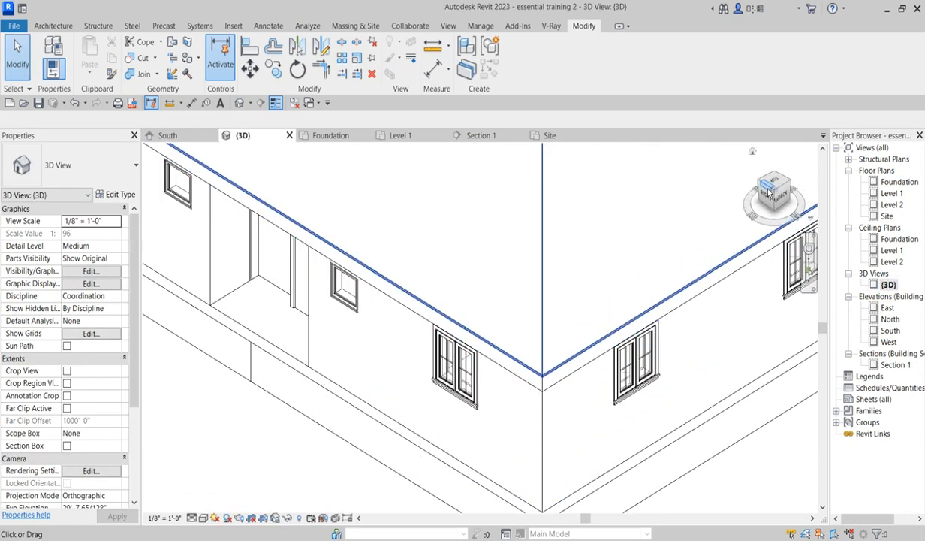
pyautogui.click(762, 188)
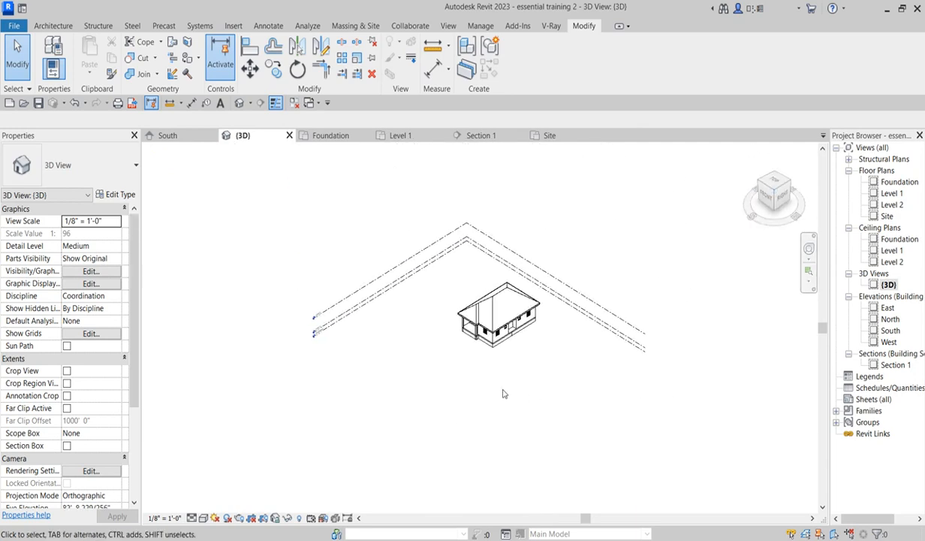
pyautogui.scroll(6, 474, 308)
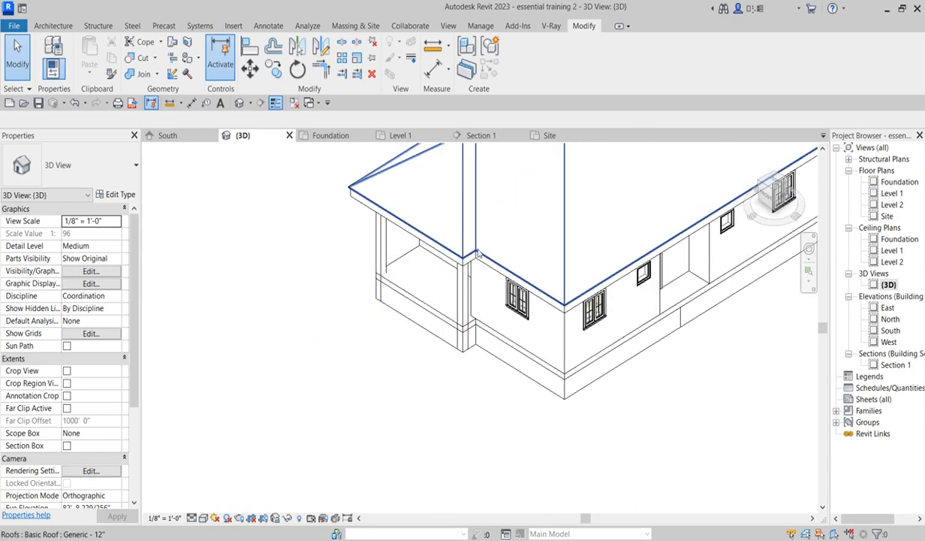
pyautogui.scroll(5, 453, 263)
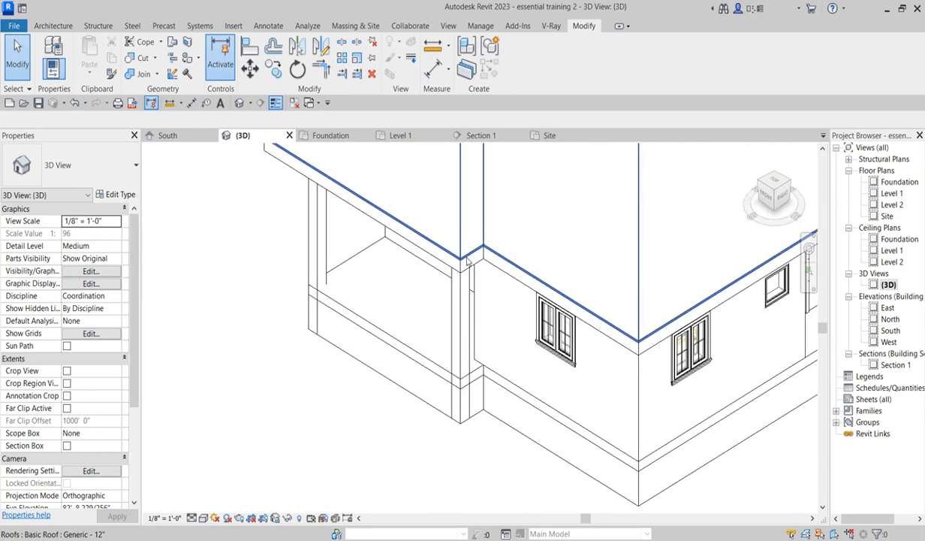
pyautogui.scroll(-4, 456, 263)
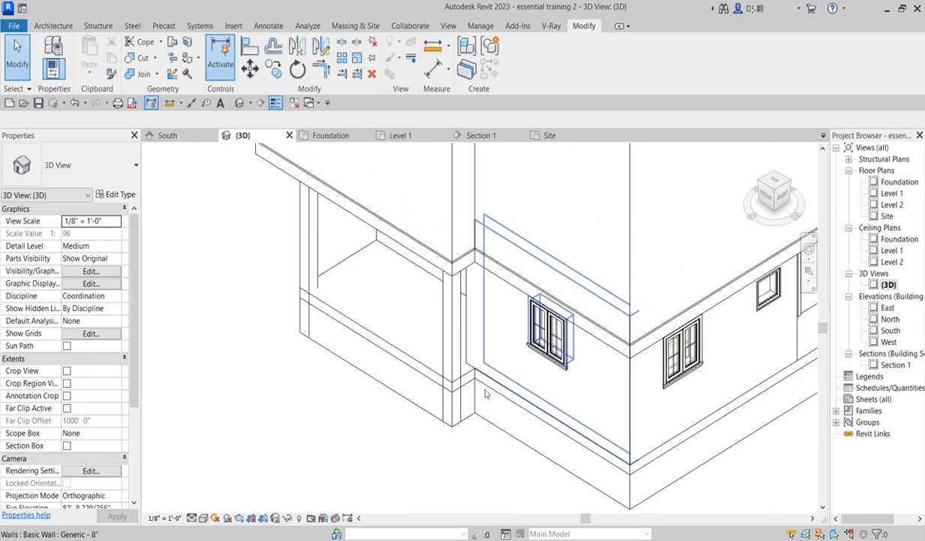
pyautogui.scroll(-2, 376, 368)
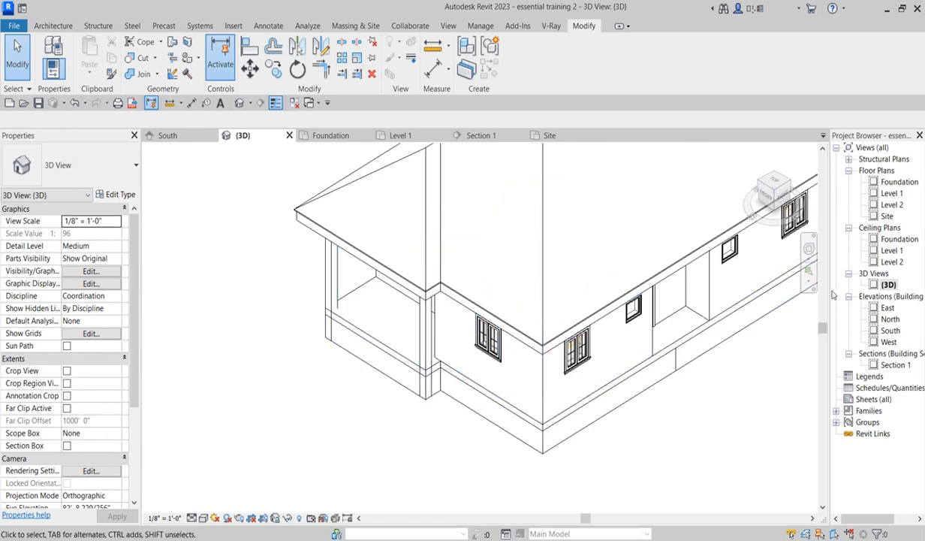
# - In the Level 1 ceiling plan, drag the skewed porch wall's end to straighten it and dismiss the warning
pyautogui.doubleClick(892, 250)
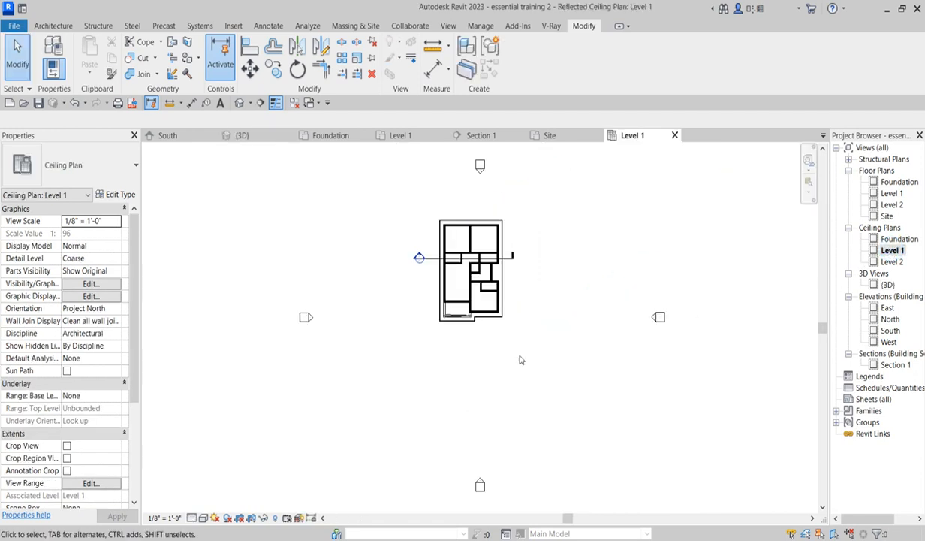
pyautogui.scroll(2, 498, 279)
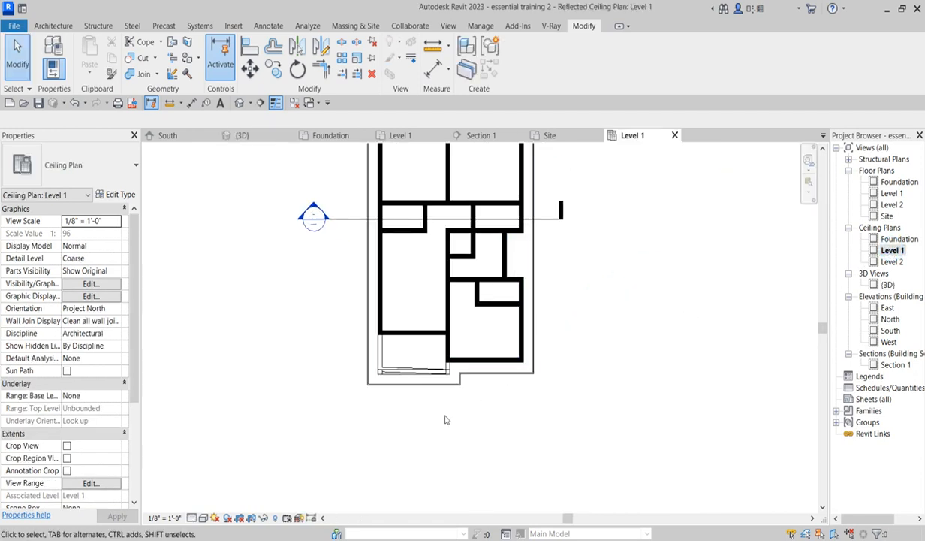
pyautogui.scroll(2, 473, 378)
pyautogui.scroll(-3, 470, 370)
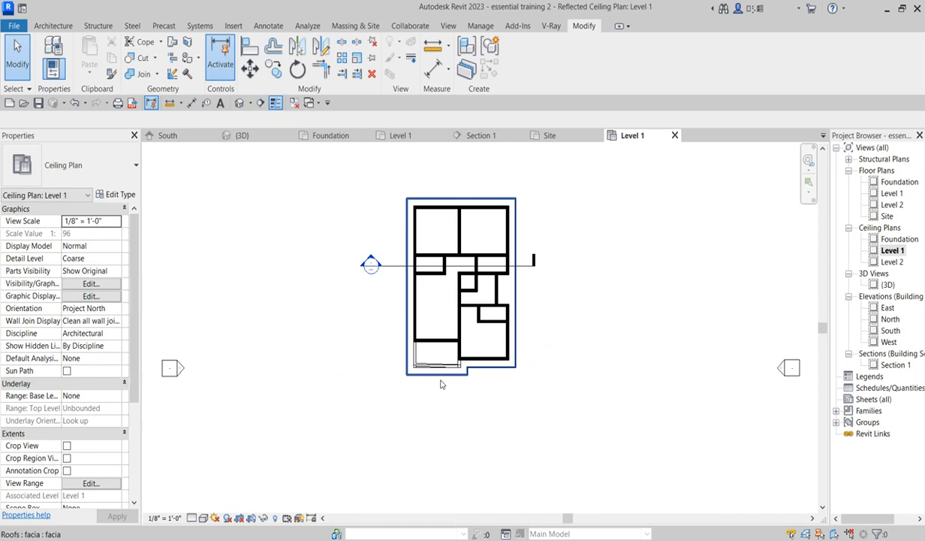
pyautogui.scroll(5, 440, 382)
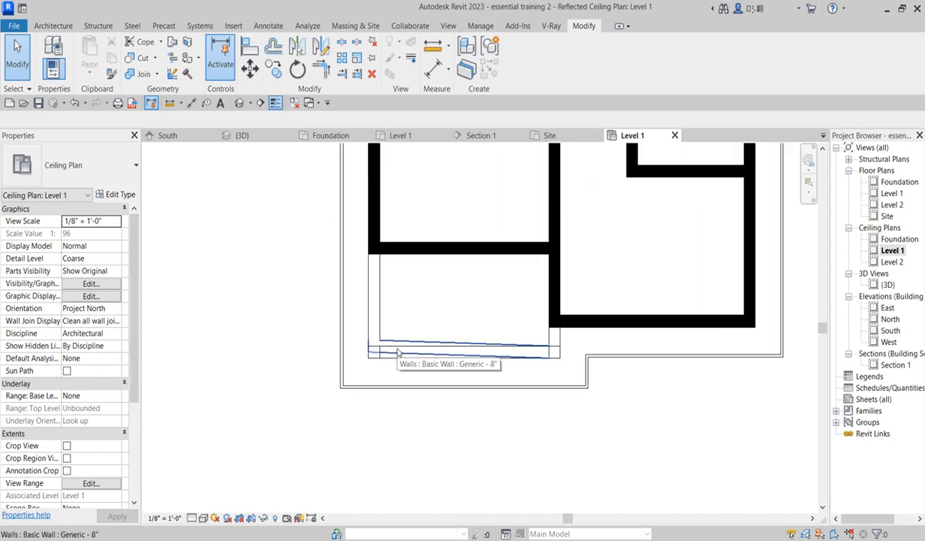
pyautogui.click(399, 353)
pyautogui.scroll(3, 390, 350)
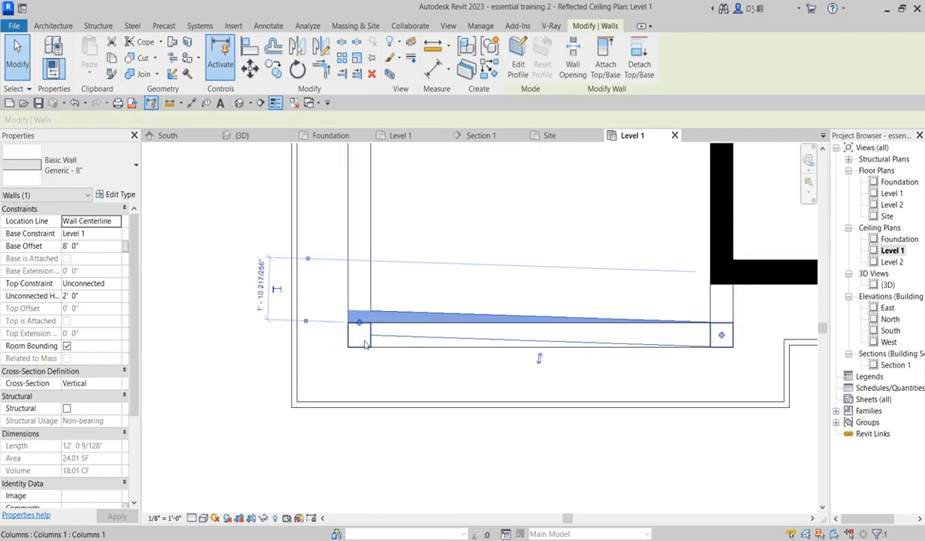
pyautogui.moveTo(359, 323)
pyautogui.mouseDown()
pyautogui.moveTo(369, 337)
pyautogui.moveTo(360, 335)
pyautogui.mouseUp()
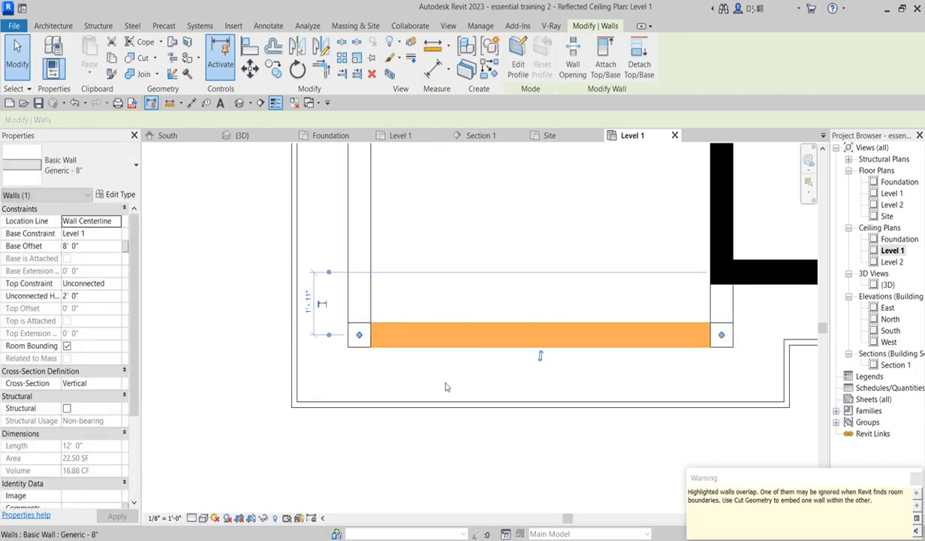
pyautogui.click(915, 479)
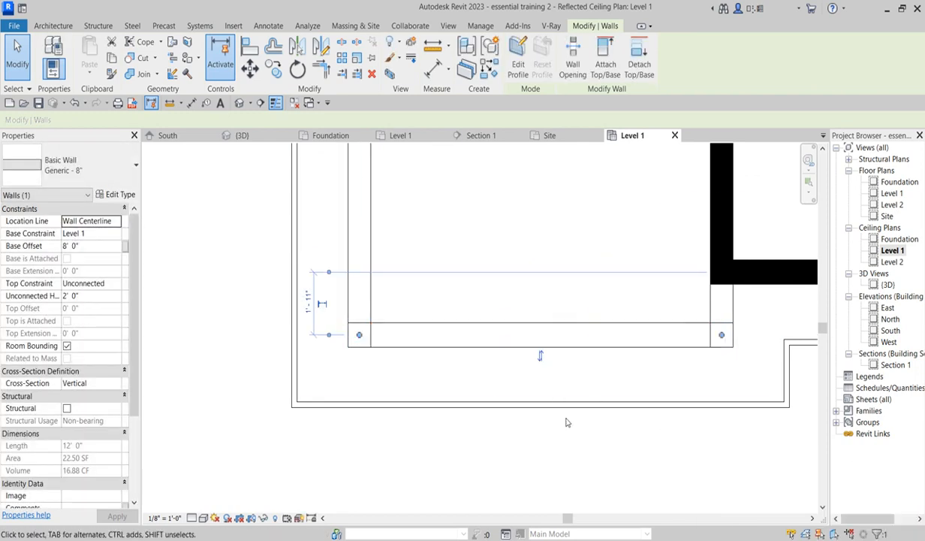
pyautogui.scroll(-3, 498, 334)
pyautogui.click(351, 316)
pyautogui.scroll(-2, 462, 386)
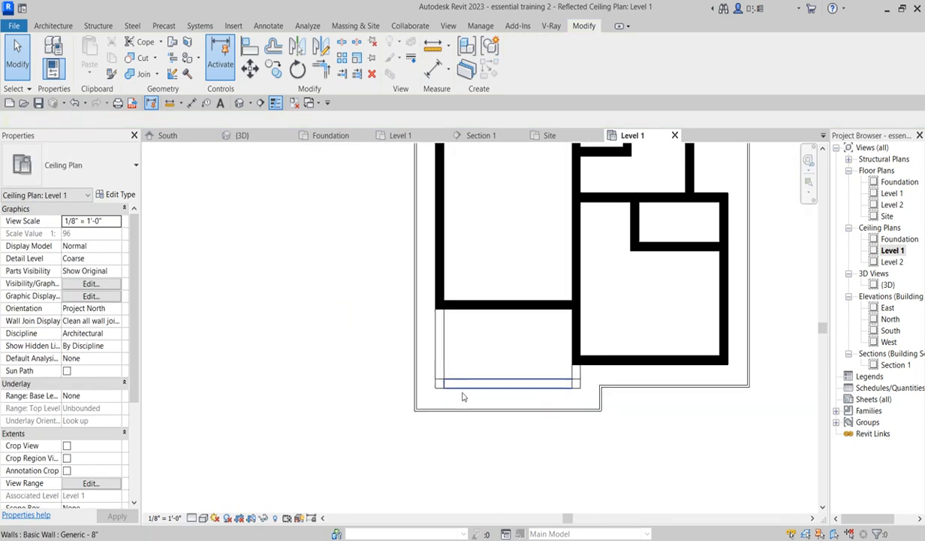
pyautogui.click(490, 388)
pyautogui.click(492, 404)
pyautogui.click(492, 383)
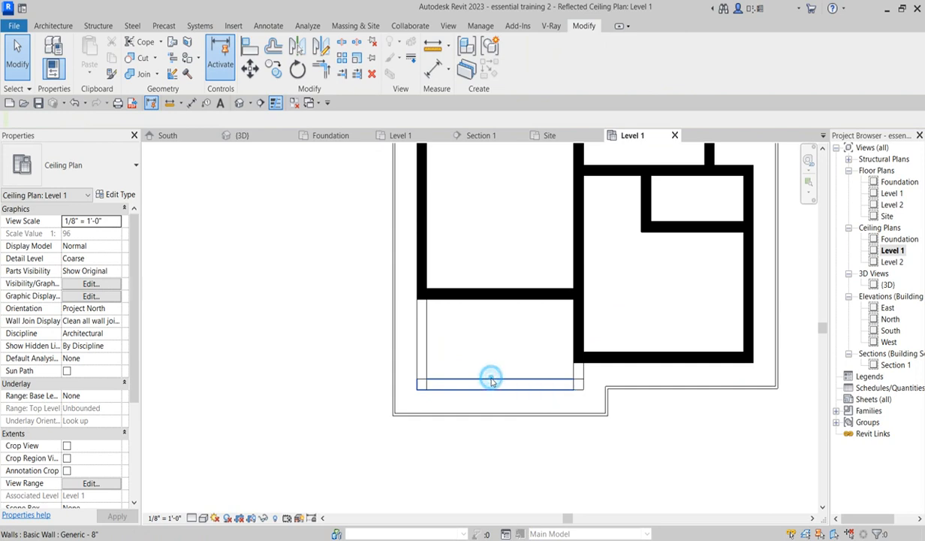
pyautogui.press('Delete')
pyautogui.hotkey('ctrl', 'z')
pyautogui.click(489, 346)
pyautogui.scroll(-3, 424, 405)
pyautogui.scroll(-1, 424, 414)
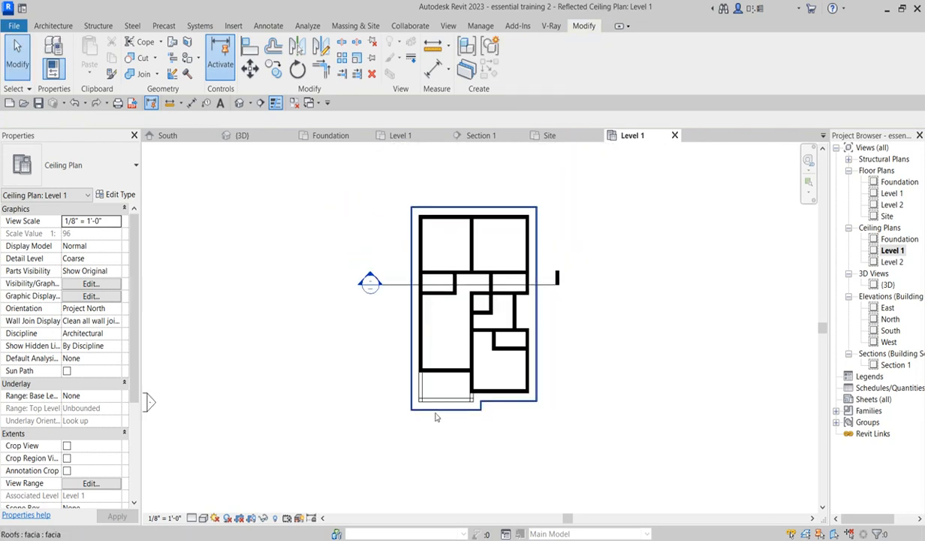
# - Place automatic 2' x 4' ACT System compound ceilings in each enclosed room of the Level 1 ceiling plan
pyautogui.scroll(2, 469, 402)
pyautogui.scroll(1, 508, 408)
pyautogui.scroll(2, 508, 405)
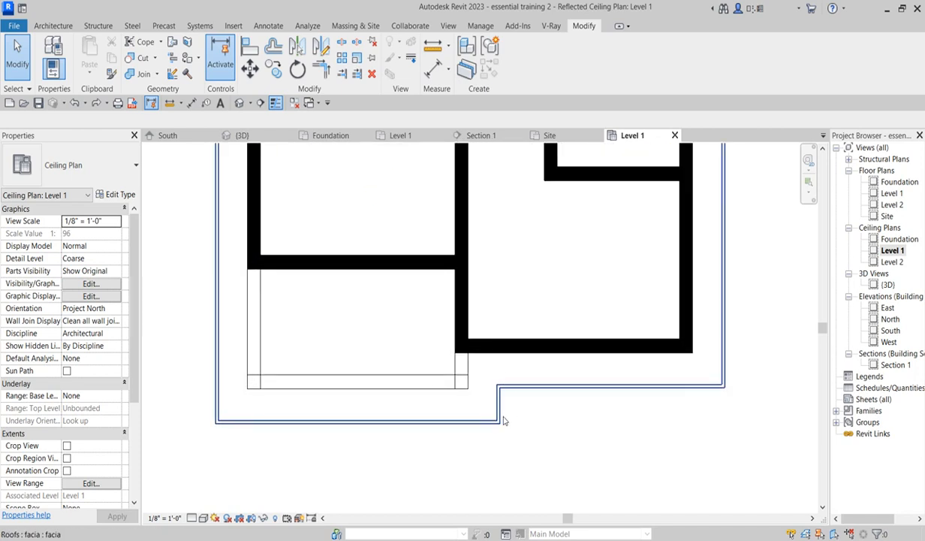
pyautogui.scroll(-2, 559, 409)
pyautogui.scroll(-3, 358, 427)
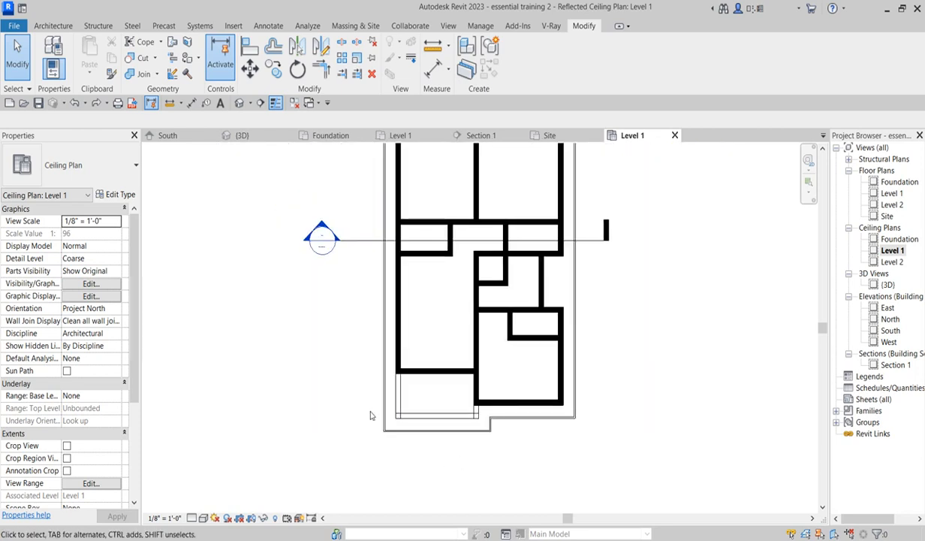
pyautogui.click(47, 25)
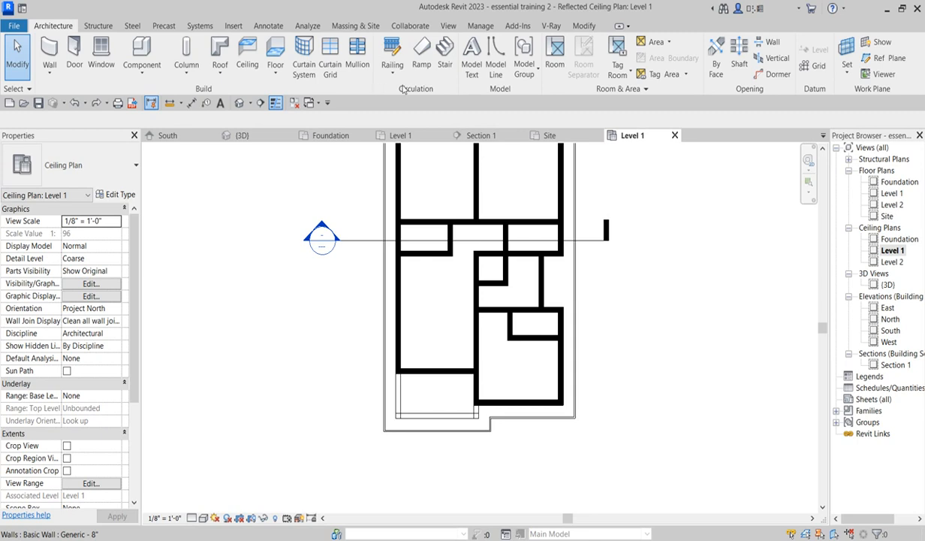
pyautogui.click(247, 60)
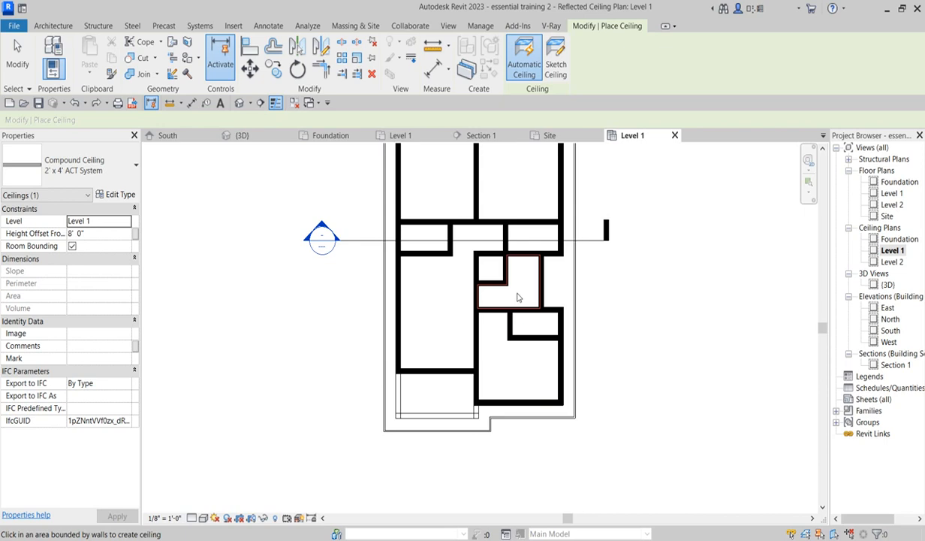
pyautogui.scroll(-2, 426, 341)
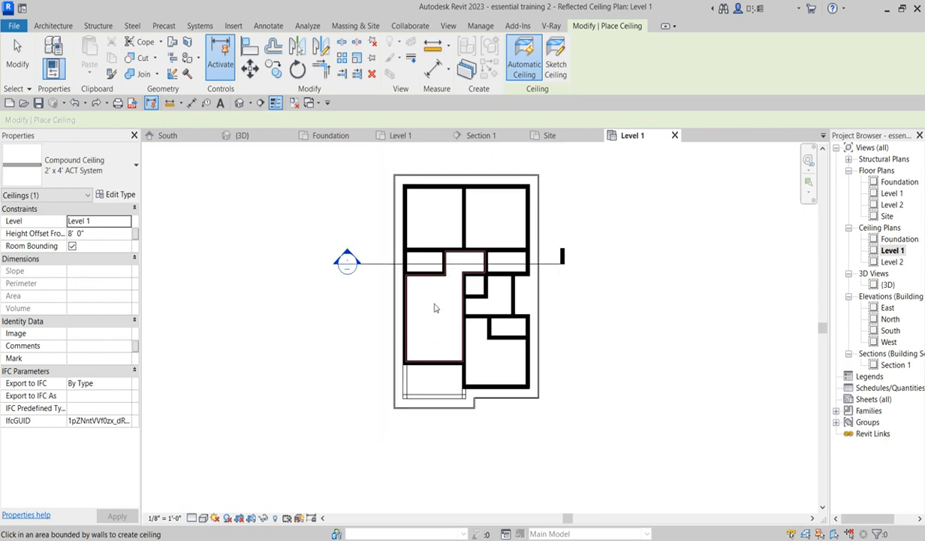
pyautogui.scroll(2, 433, 308)
pyautogui.scroll(1, 434, 308)
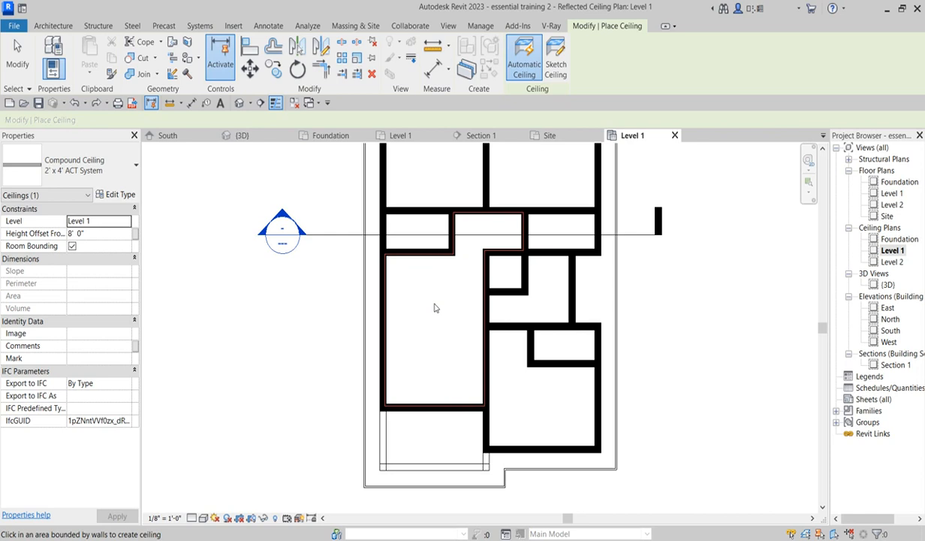
pyautogui.click(434, 307)
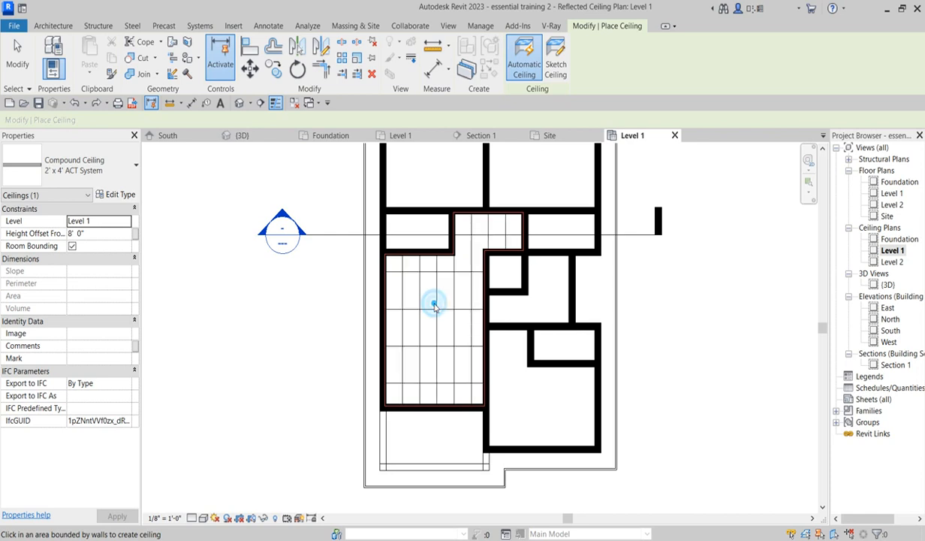
pyautogui.click(509, 421)
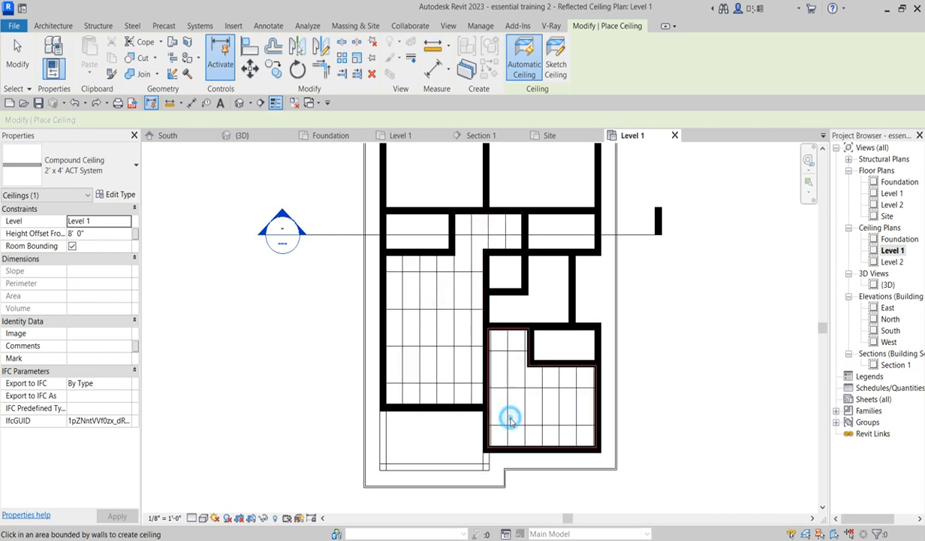
pyautogui.click(546, 294)
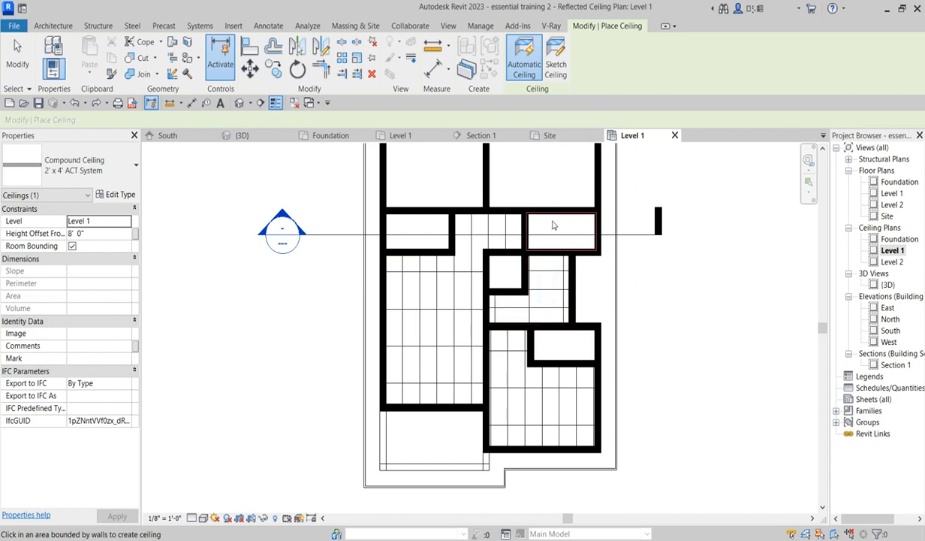
pyautogui.click(566, 230)
pyautogui.click(553, 177)
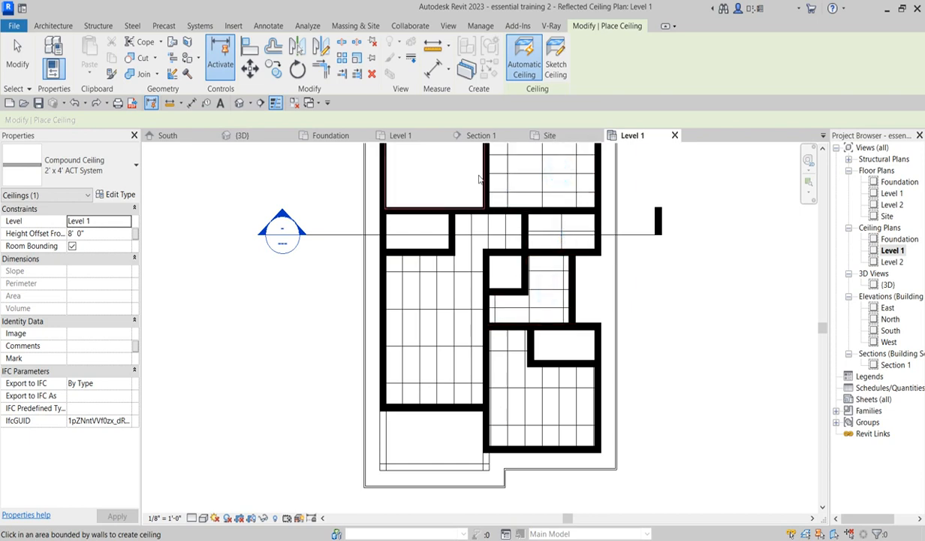
pyautogui.click(478, 175)
pyautogui.scroll(-4, 474, 371)
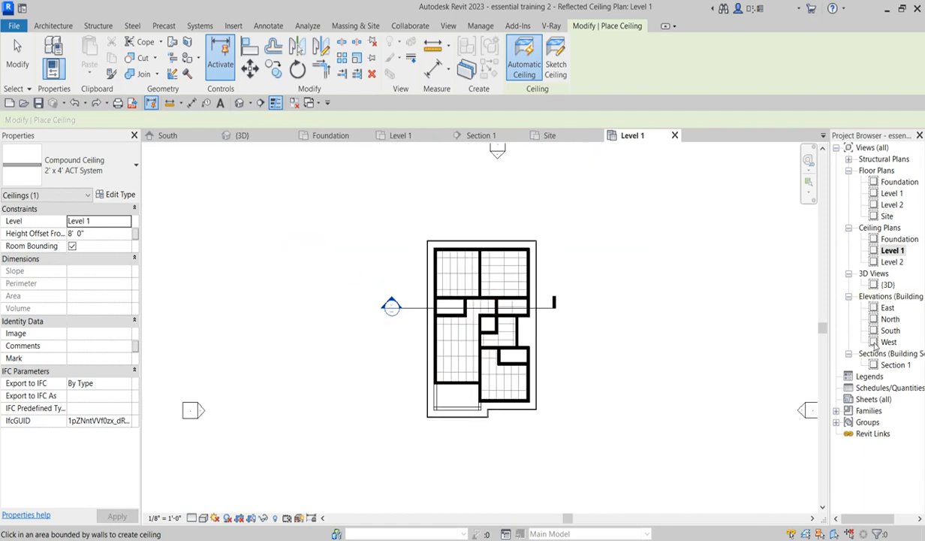
# - In Section 1, use Align to move a Level 1 ceiling up to the reference line below the roof, then leave Align
pyautogui.doubleClick(893, 364)
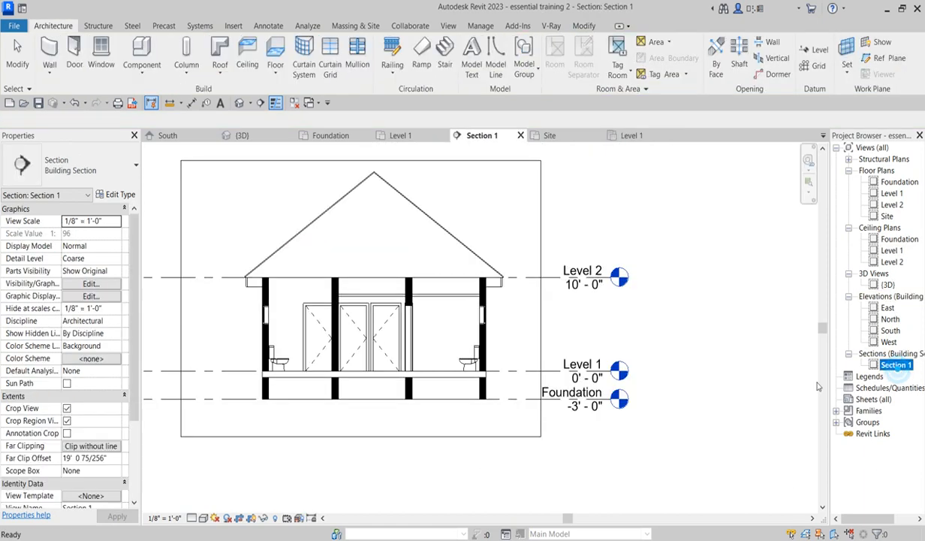
pyautogui.scroll(3, 464, 300)
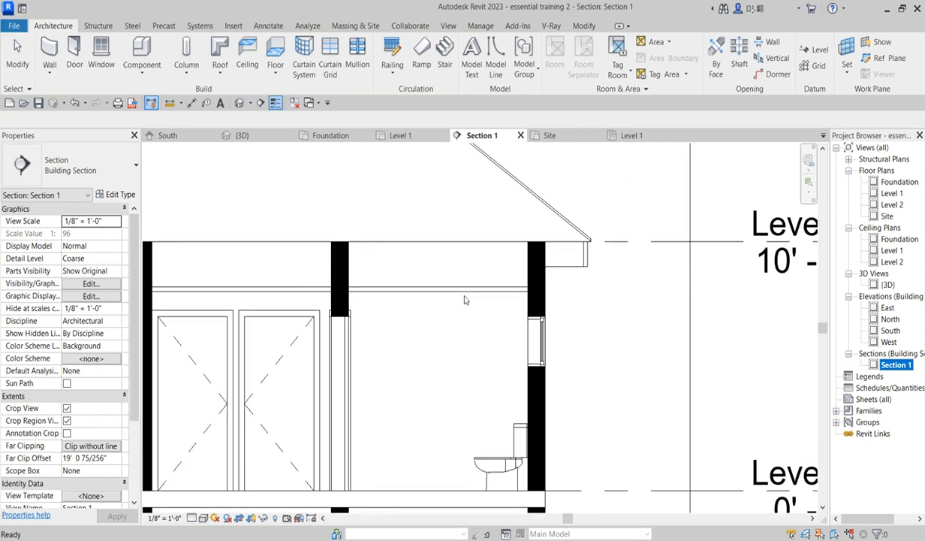
pyautogui.scroll(-3, 614, 322)
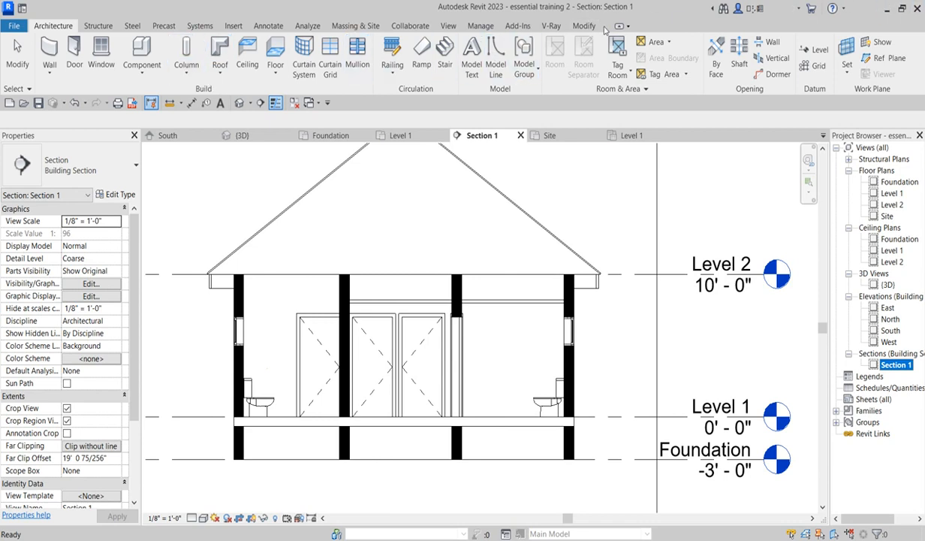
pyautogui.click(584, 26)
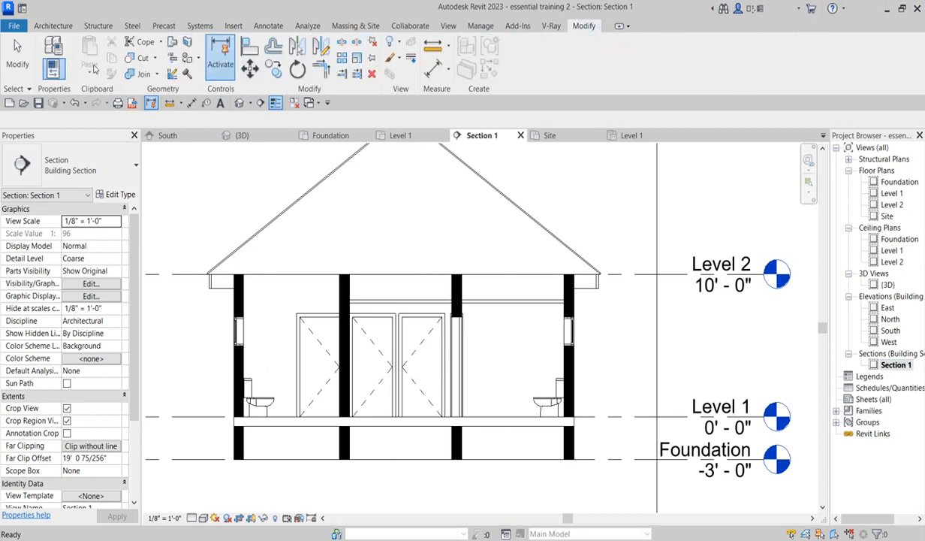
pyautogui.click(249, 46)
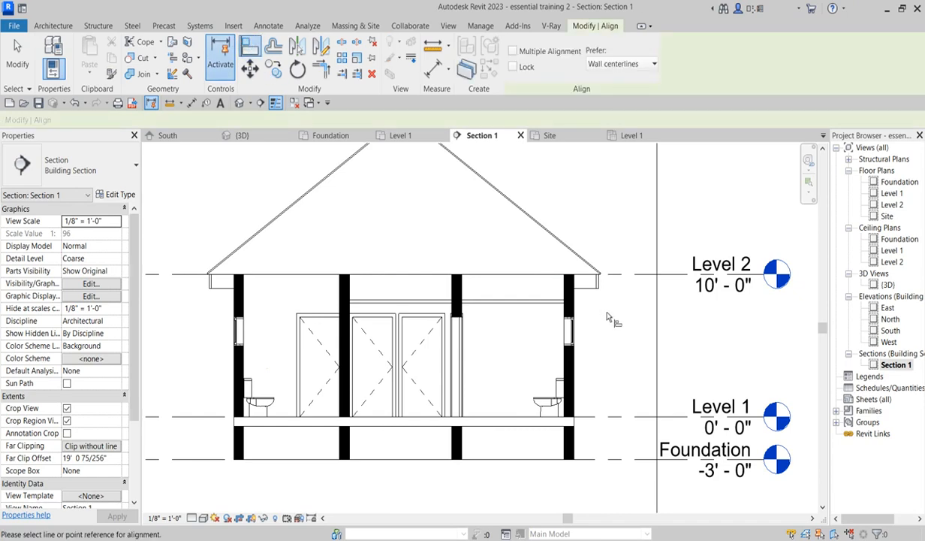
pyautogui.scroll(5, 608, 316)
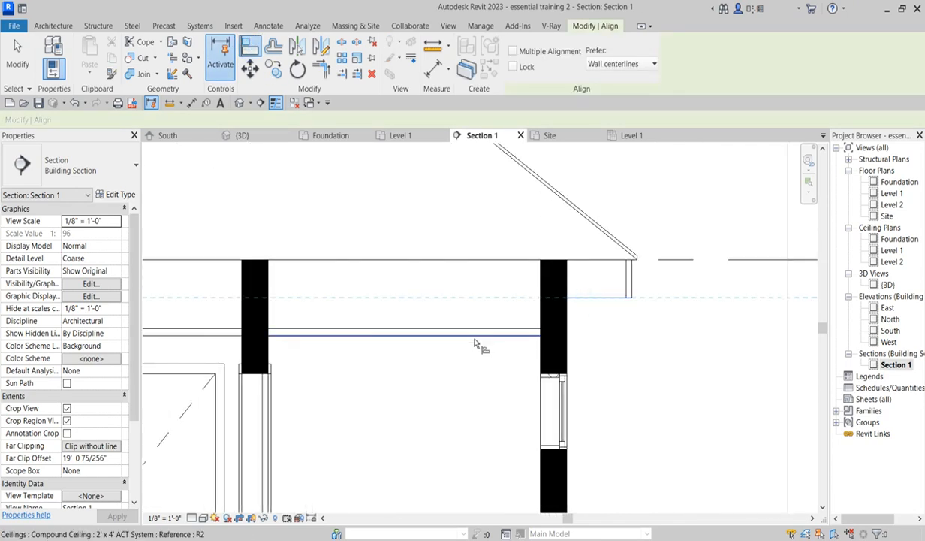
pyautogui.click(474, 343)
pyautogui.scroll(-4, 477, 344)
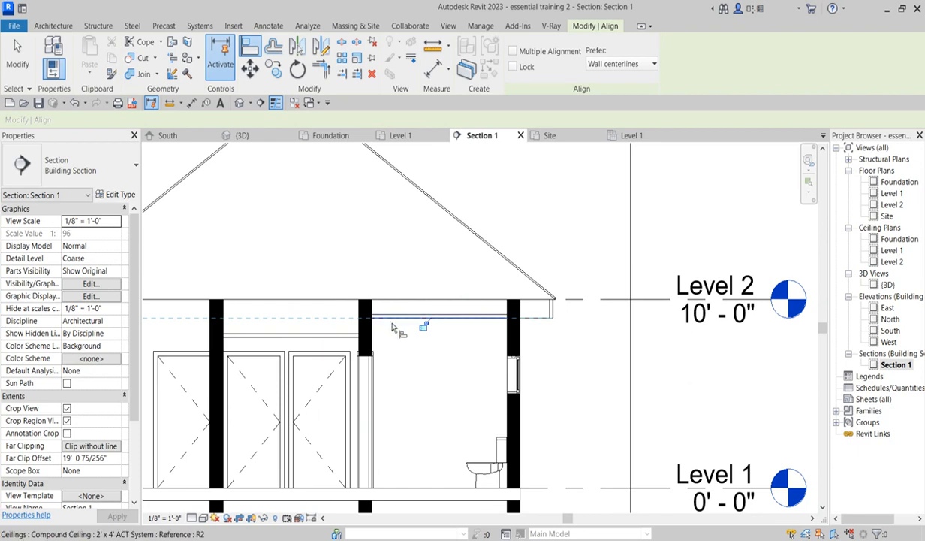
pyautogui.click(330, 335)
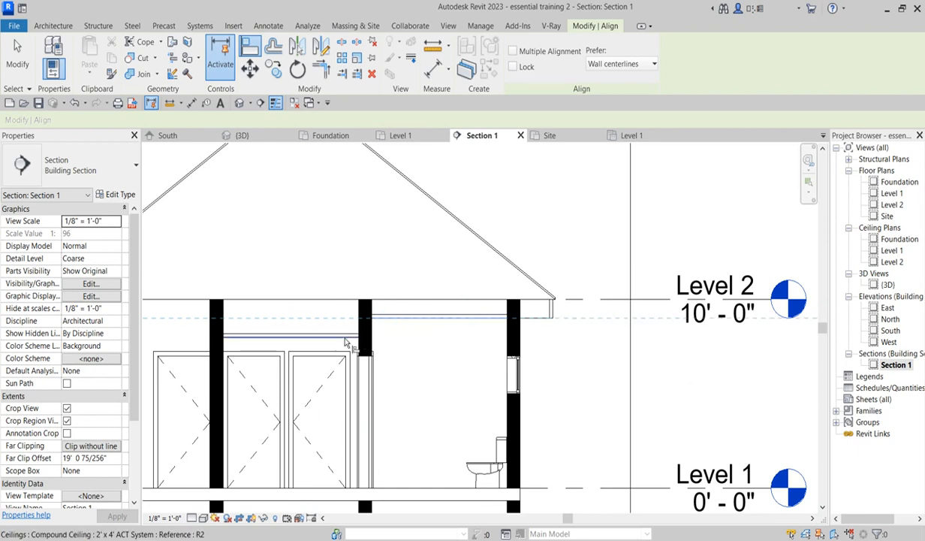
pyautogui.rightClick(424, 376)
pyautogui.click(473, 206)
pyautogui.rightClick(501, 179)
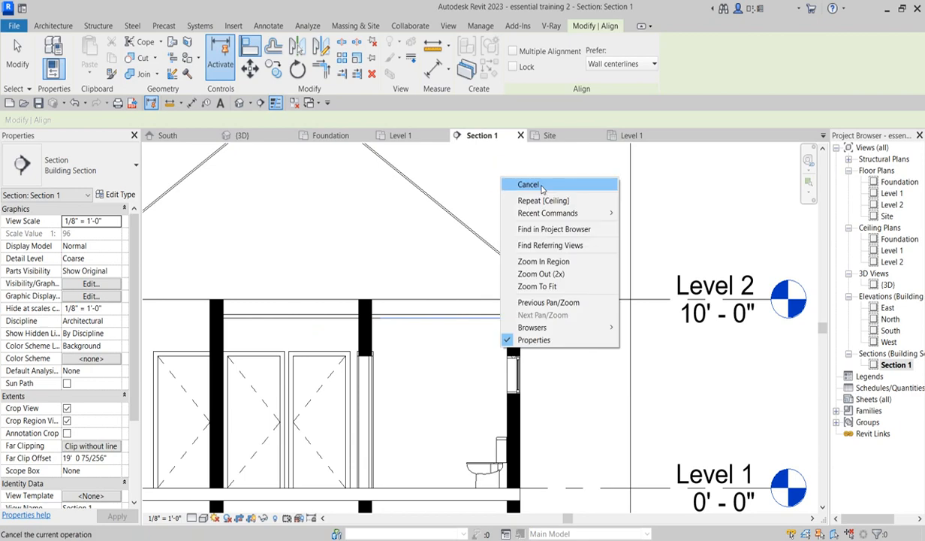
pyautogui.click(542, 185)
pyautogui.rightClick(520, 177)
pyautogui.click(533, 188)
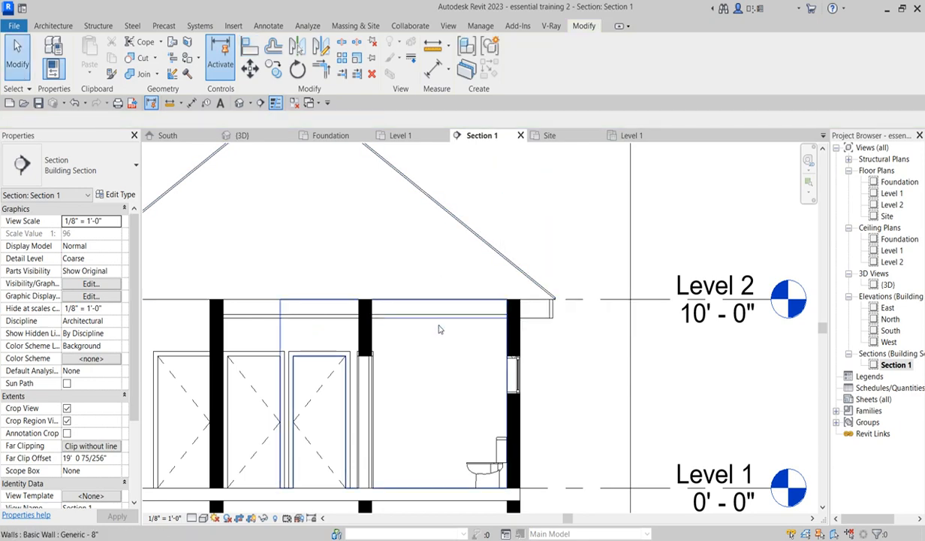
# - Select the aligned ceiling in Section 1 to check its height offset, then clear the selection
pyautogui.click(440, 330)
pyautogui.click(547, 215)
pyautogui.click(416, 316)
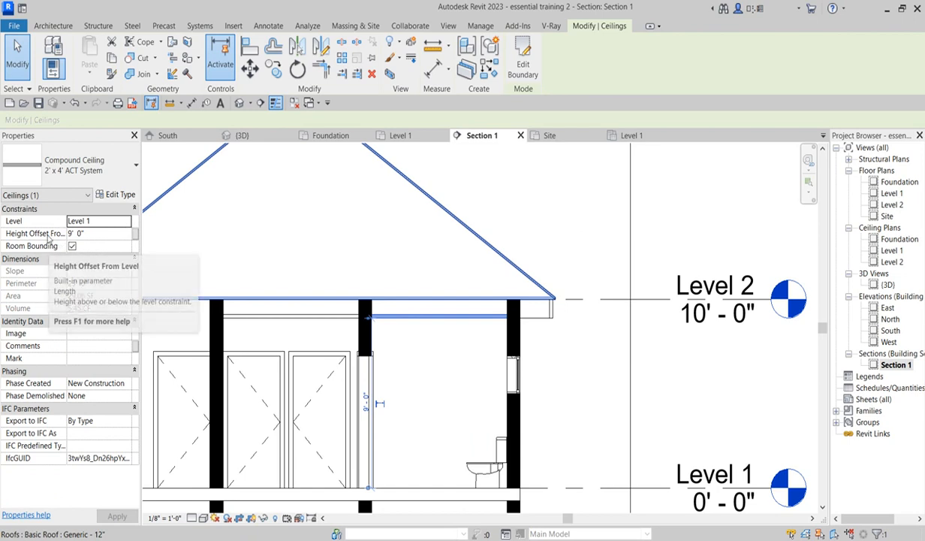
pyautogui.click(548, 379)
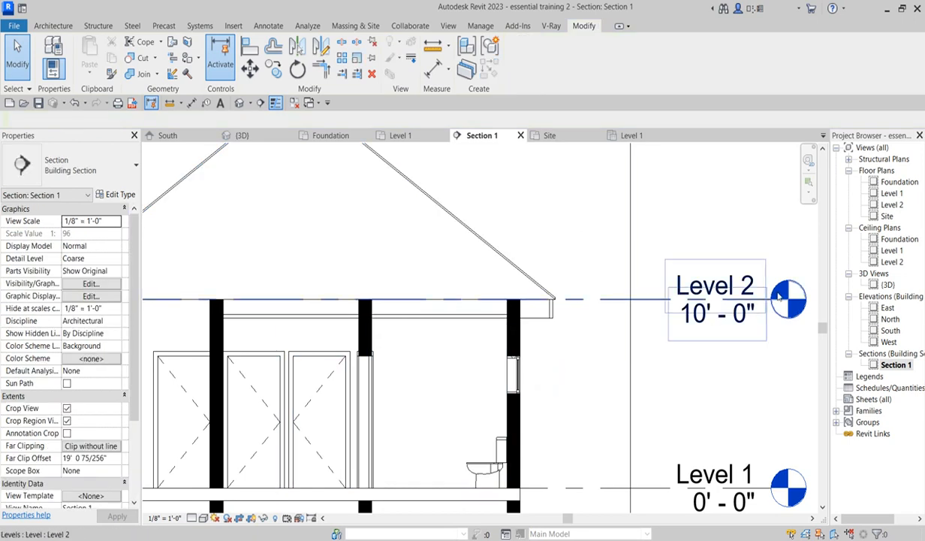
# - In the Level 1 ceiling plan, select all ceiling instances and set their height offset to 9' 0"
pyautogui.doubleClick(892, 250)
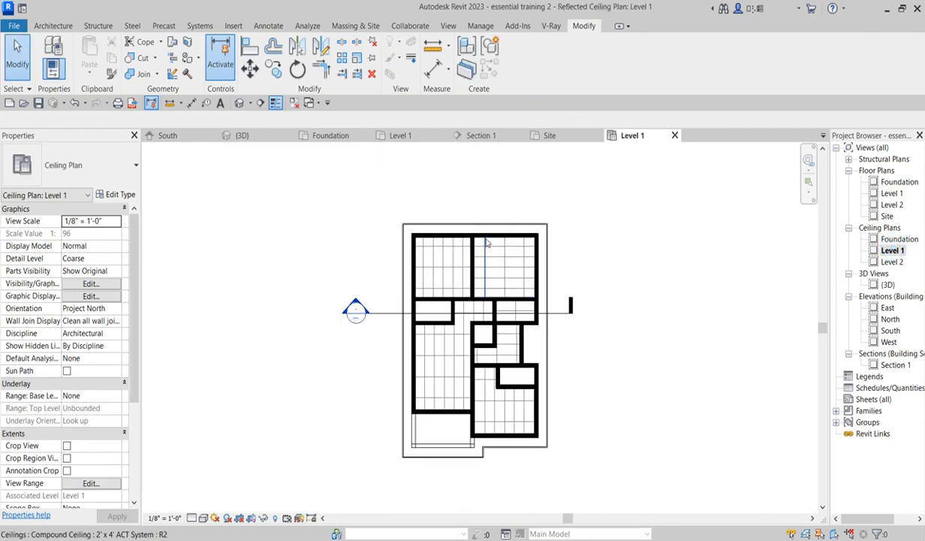
pyautogui.click(485, 242)
pyautogui.rightClick(485, 242)
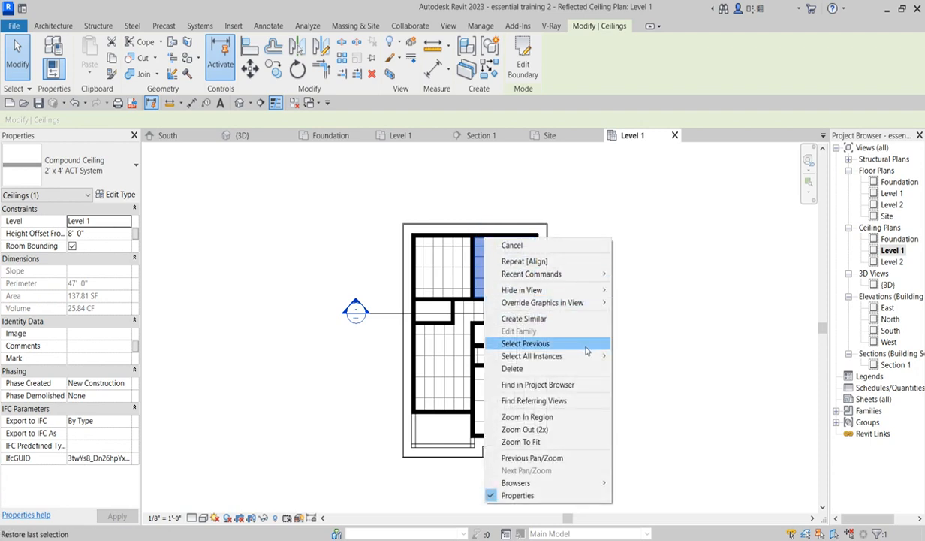
pyautogui.moveTo(593, 356)
pyautogui.click(642, 356)
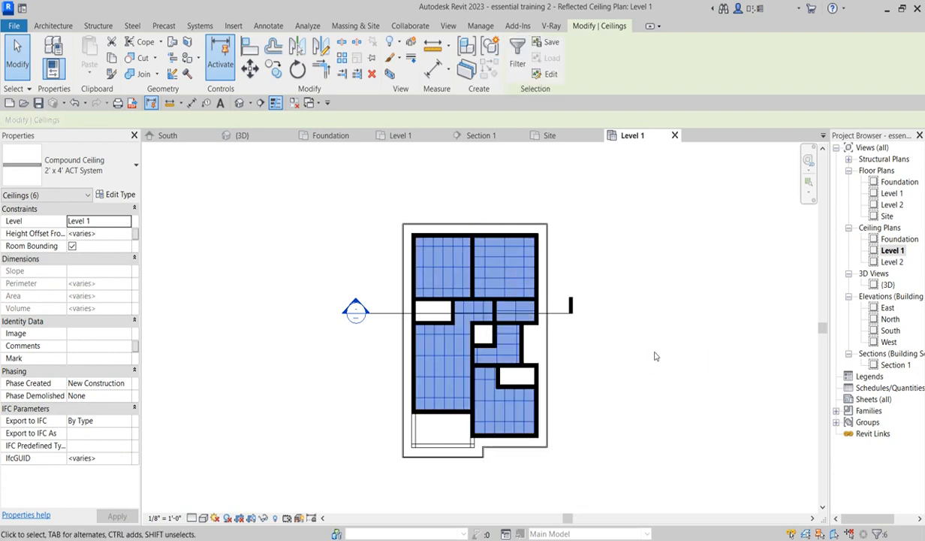
pyautogui.click(126, 234)
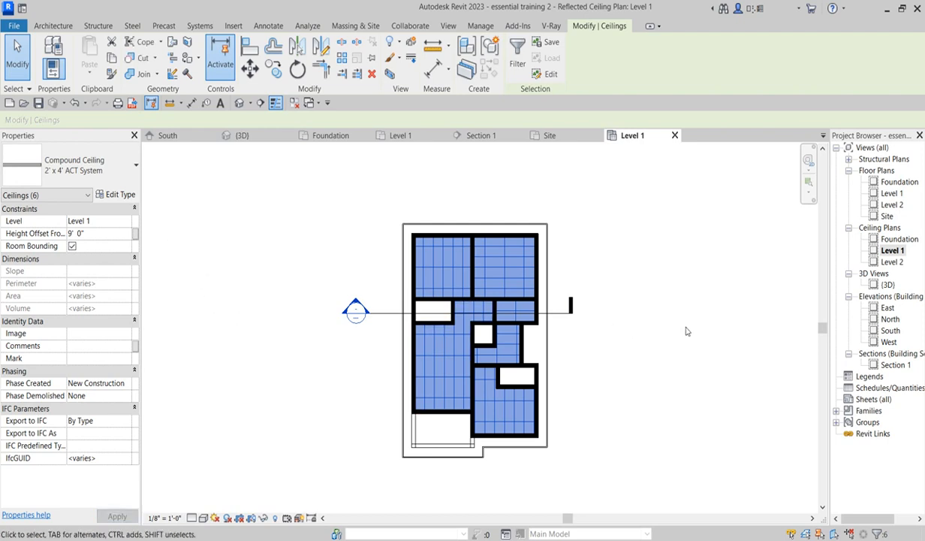
pyautogui.click(727, 314)
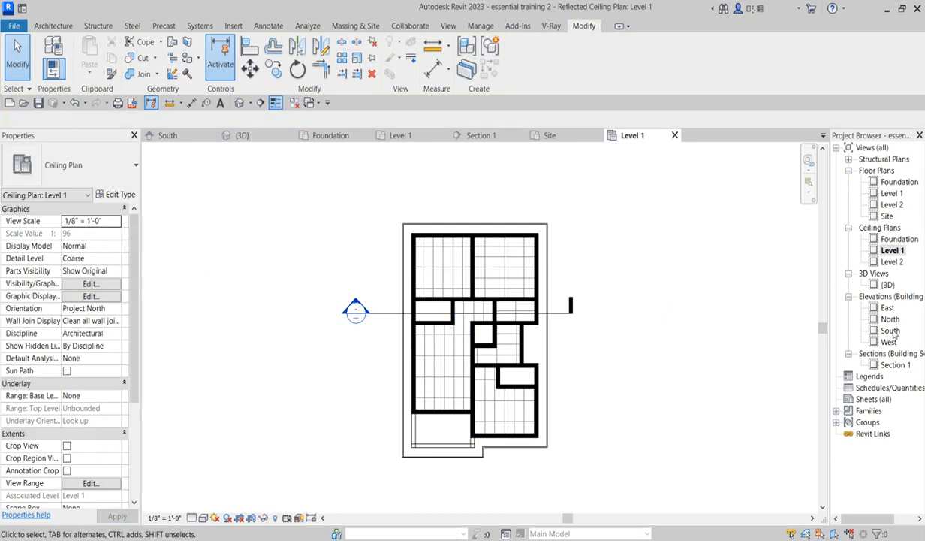
# - Review the raised ceilings in Section 1 and the Level 1 ceiling plan
pyautogui.doubleClick(893, 365)
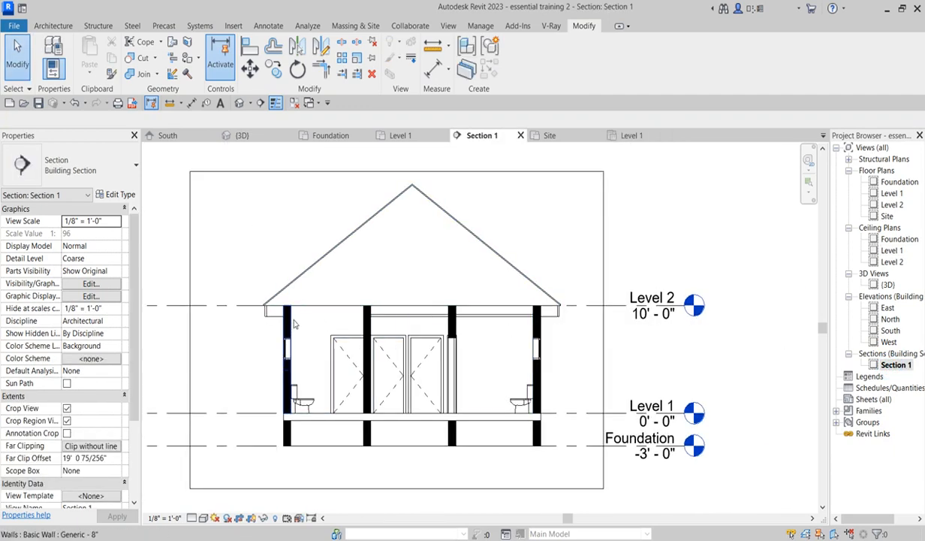
pyautogui.scroll(3, 294, 325)
pyautogui.scroll(-2, 389, 325)
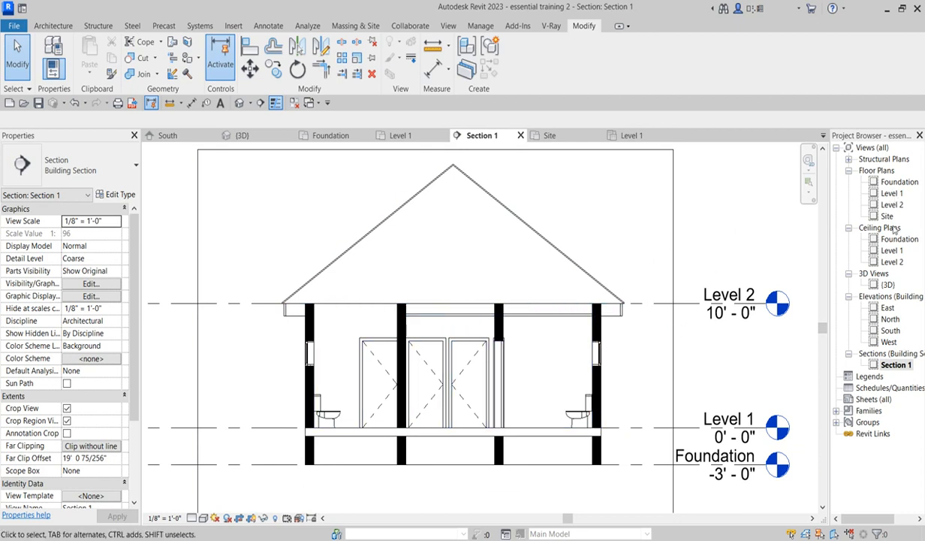
pyautogui.doubleClick(890, 251)
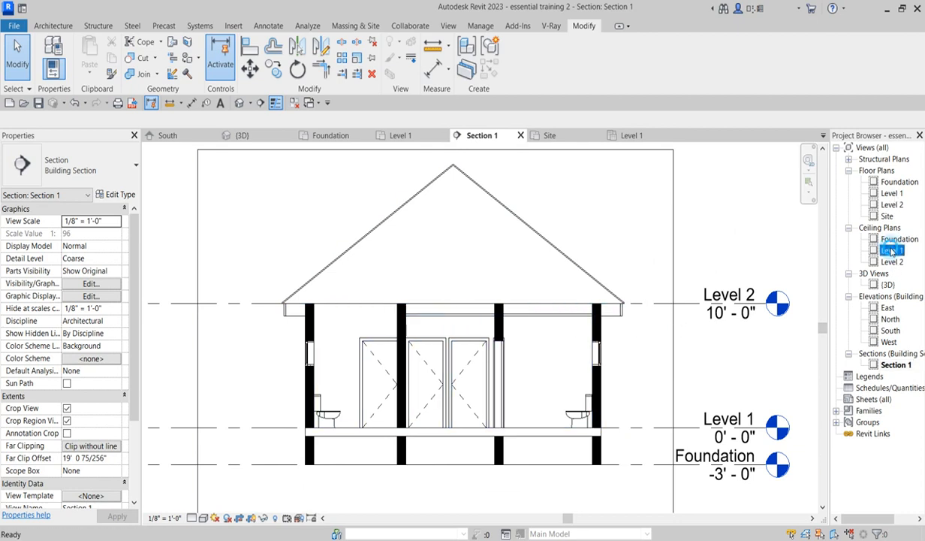
pyautogui.scroll(2, 445, 319)
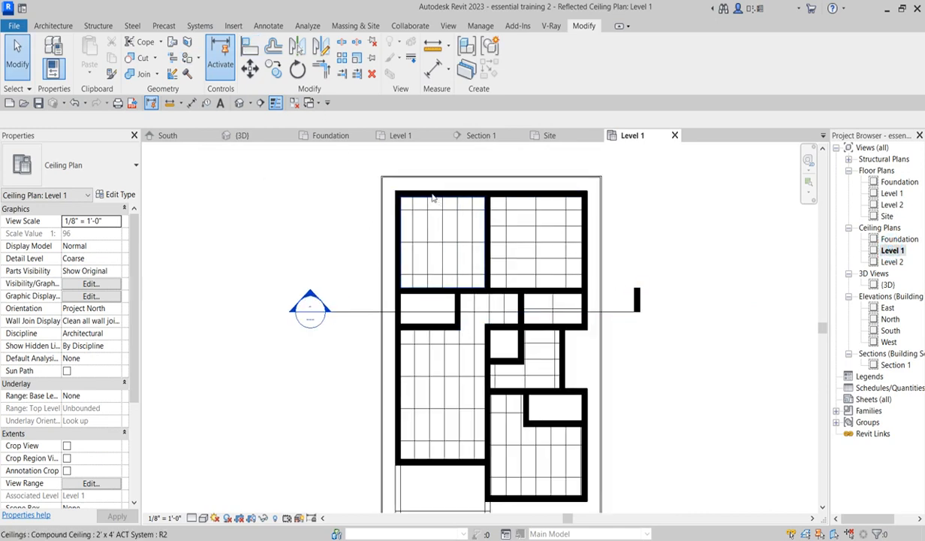
# - Start the Ceiling tool and set the new ceiling's height offset to 9' 0"
pyautogui.click(53, 25)
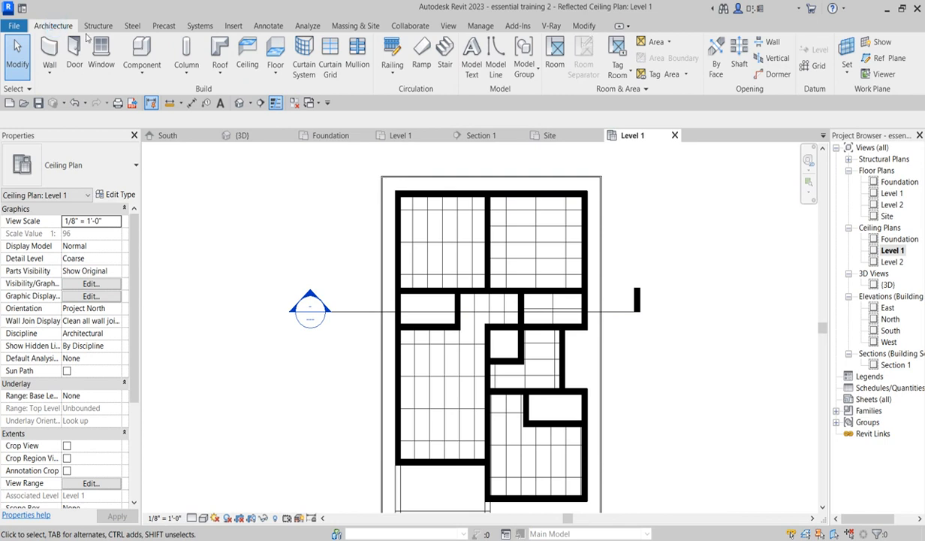
pyautogui.click(248, 60)
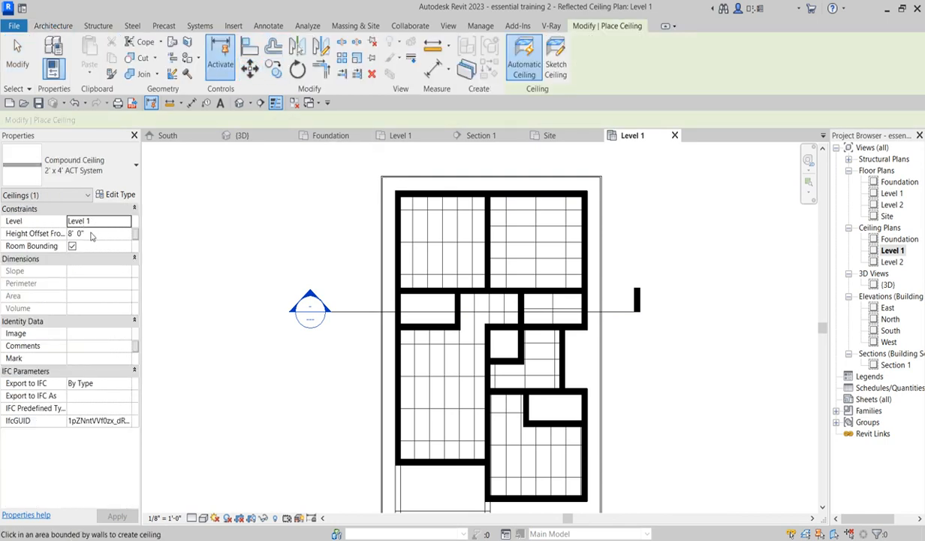
pyautogui.press('Return')
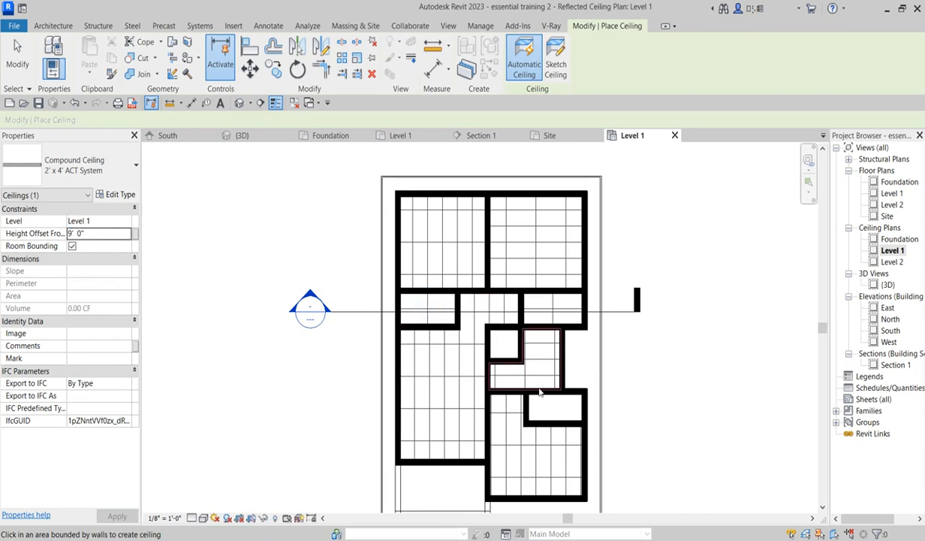
# - Examine the roof eave and fascia above the walls in Section 1, then return to the Level 1 ceiling plan
pyautogui.doubleClick(884, 365)
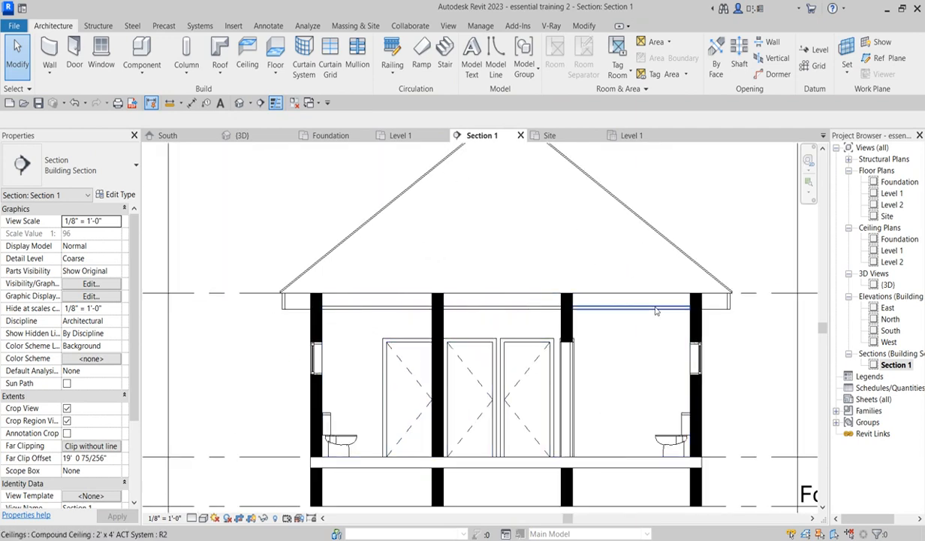
pyautogui.scroll(1, 306, 317)
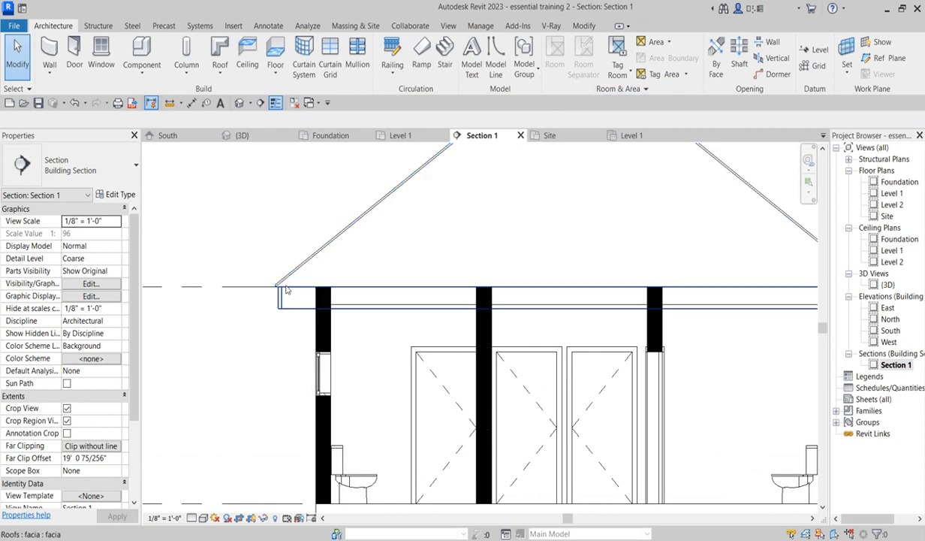
pyautogui.scroll(1, 286, 327)
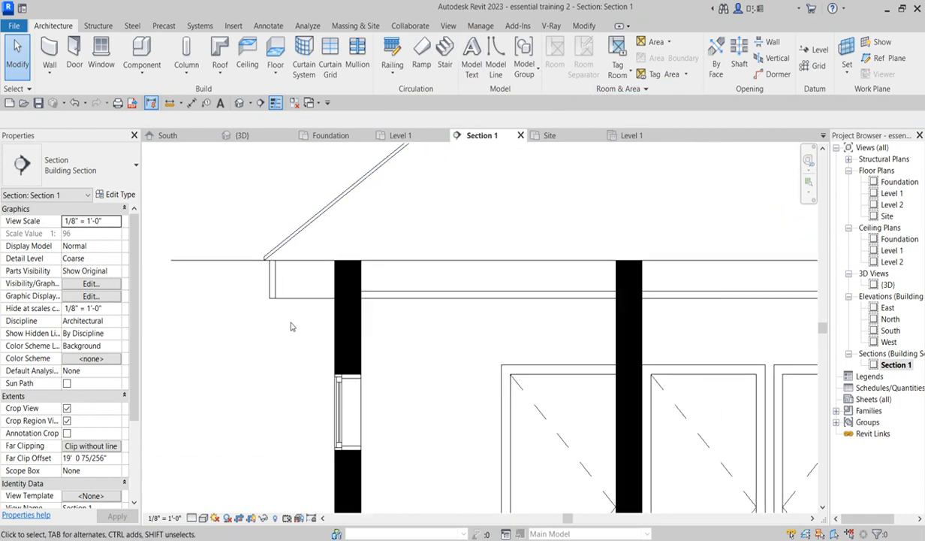
pyautogui.scroll(1, 295, 308)
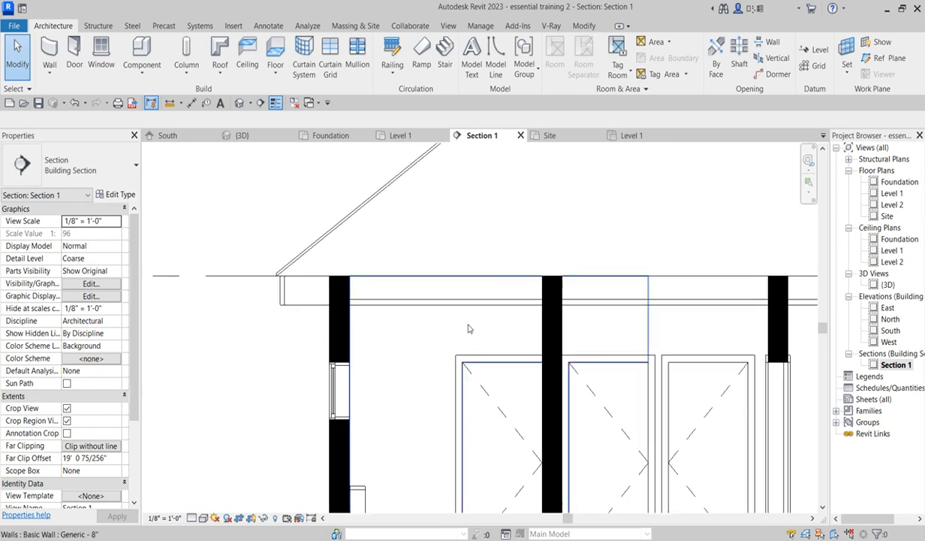
pyautogui.doubleClick(892, 252)
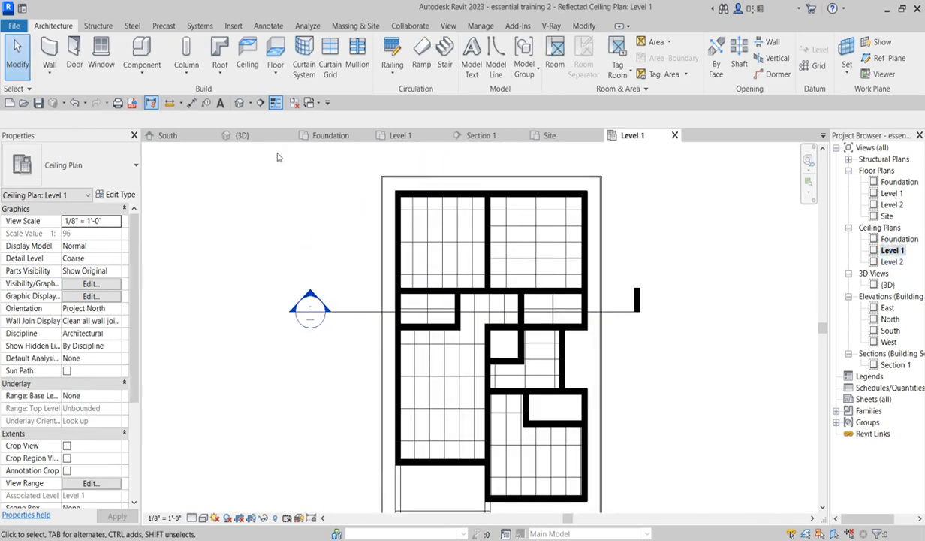
# - Start sketching a ceiling boundary in the Level 1 ceiling plan with the Sketch Ceiling option
pyautogui.click(247, 54)
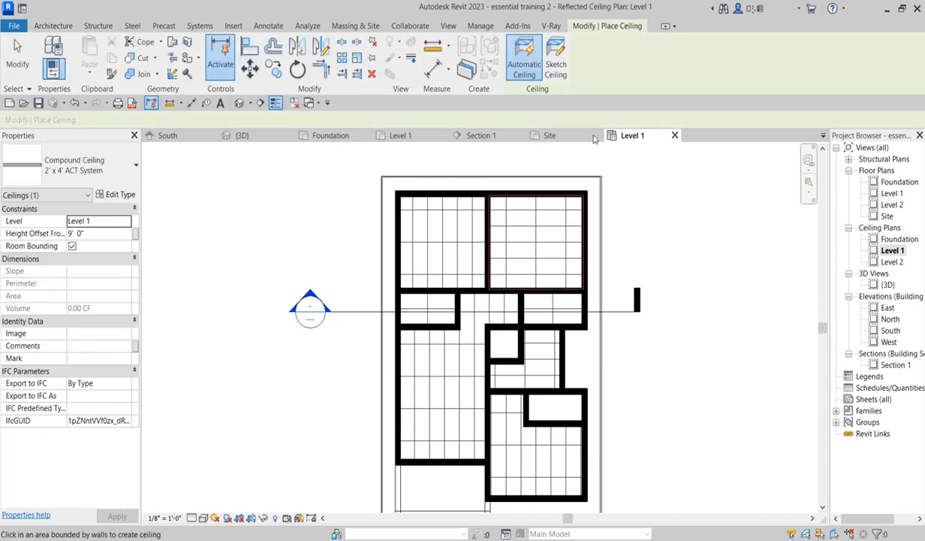
pyautogui.click(557, 59)
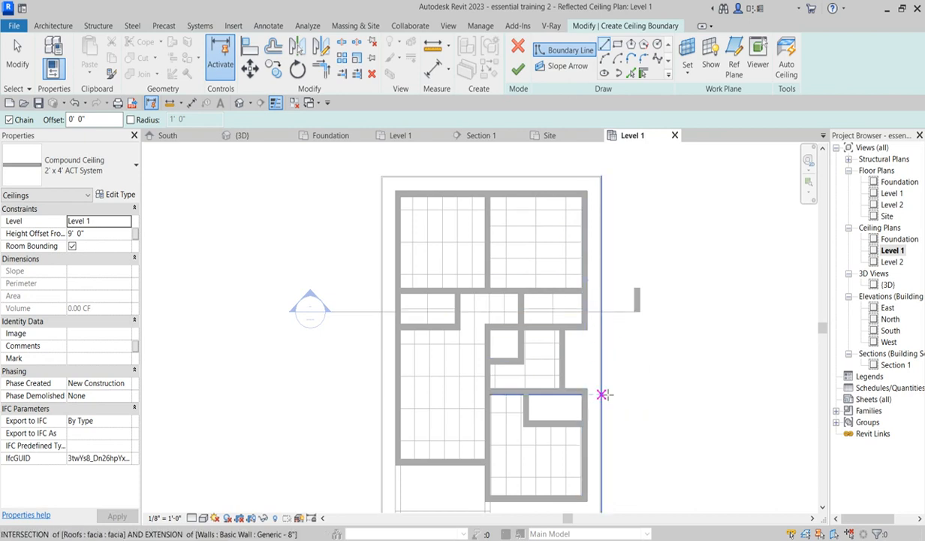
pyautogui.scroll(-2, 409, 444)
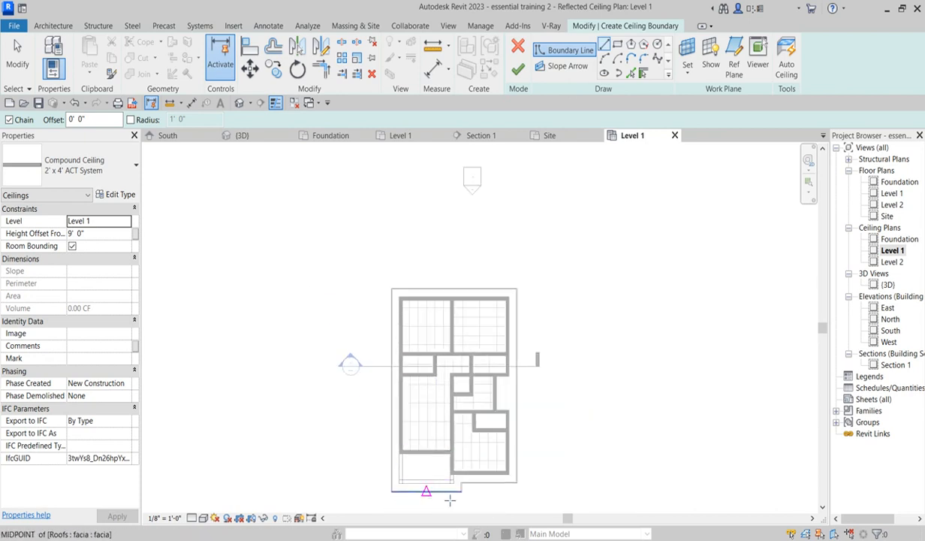
pyautogui.scroll(2, 383, 469)
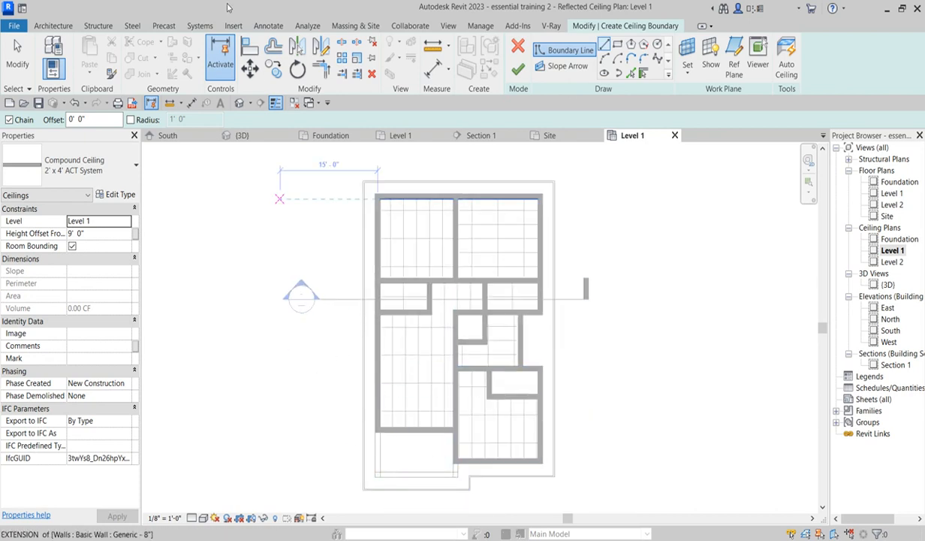
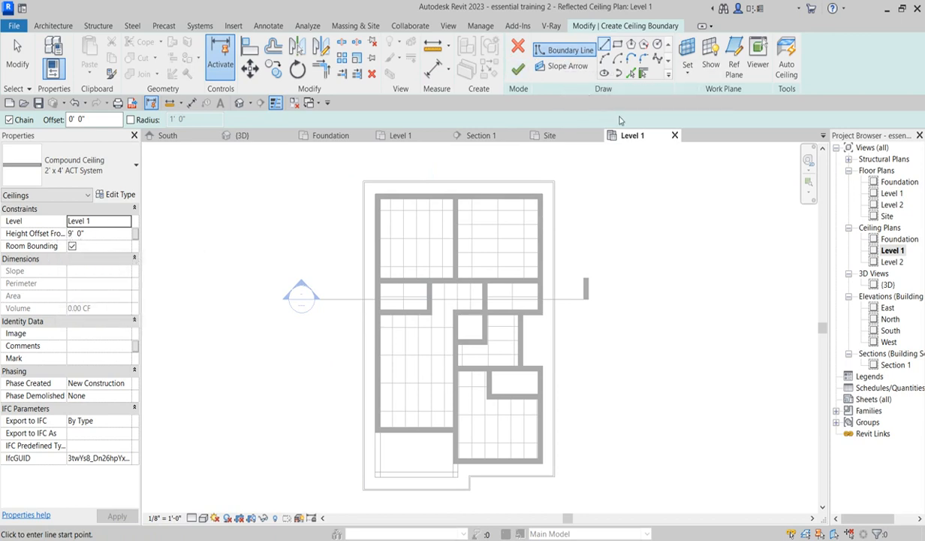
# - Pick the fascia edges and outer walls of the house as ceiling boundary lines with the Pick Lines tool
pyautogui.click(630, 73)
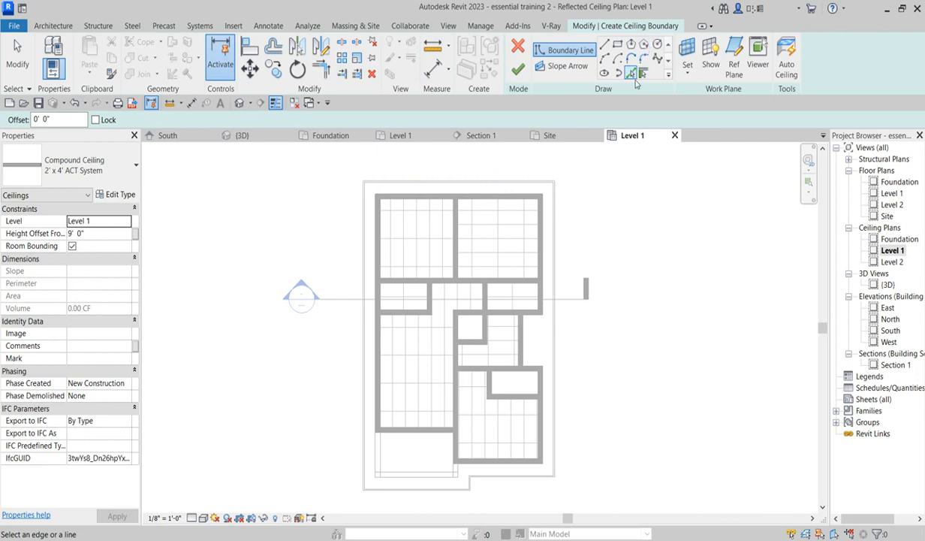
pyautogui.scroll(2, 499, 190)
pyautogui.scroll(1, 499, 190)
pyautogui.click(498, 177)
pyautogui.click(263, 224)
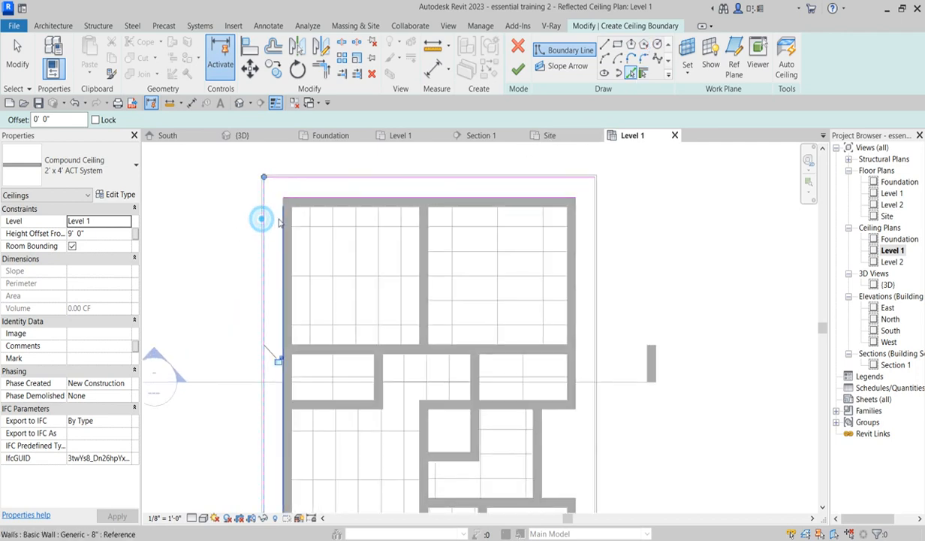
pyautogui.scroll(-2, 272, 214)
pyautogui.scroll(1, 424, 209)
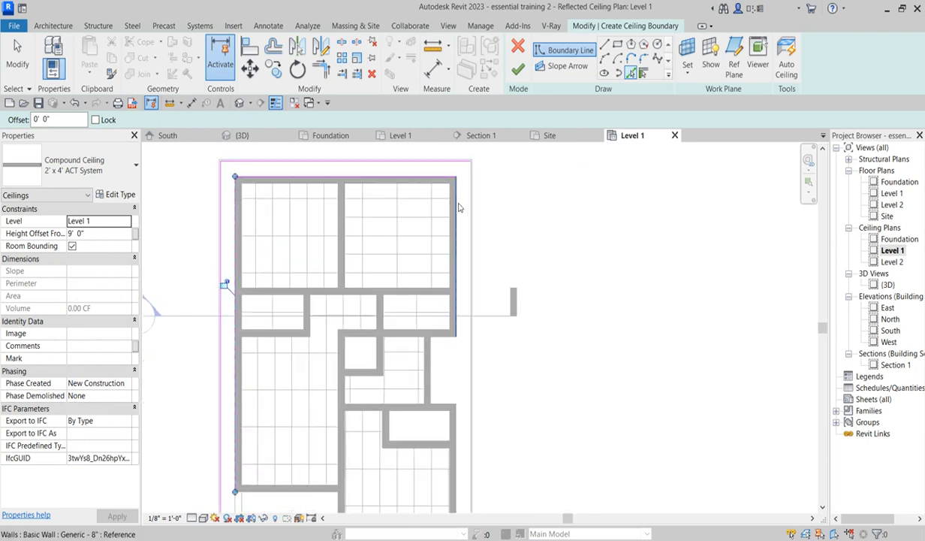
pyautogui.scroll(2, 475, 204)
pyautogui.click(465, 207)
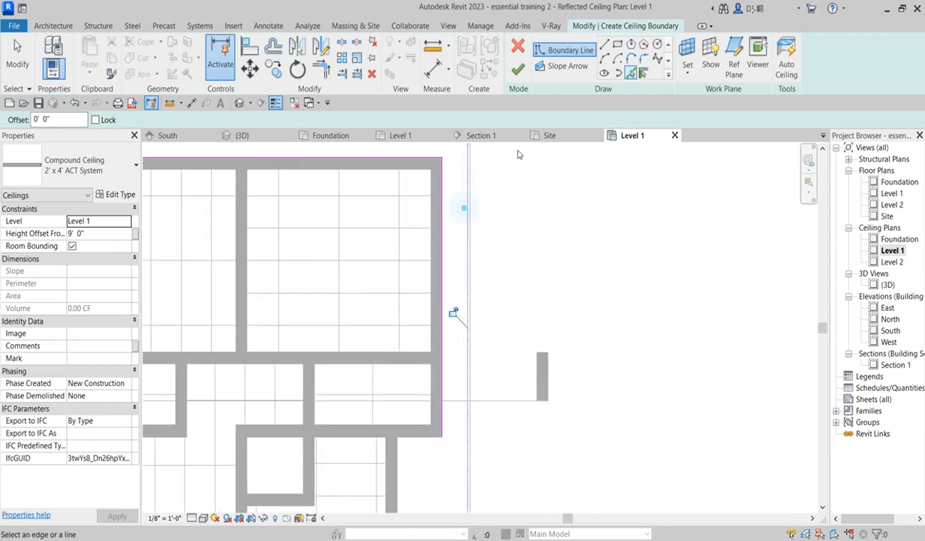
pyautogui.scroll(-3, 508, 225)
pyautogui.scroll(3, 488, 430)
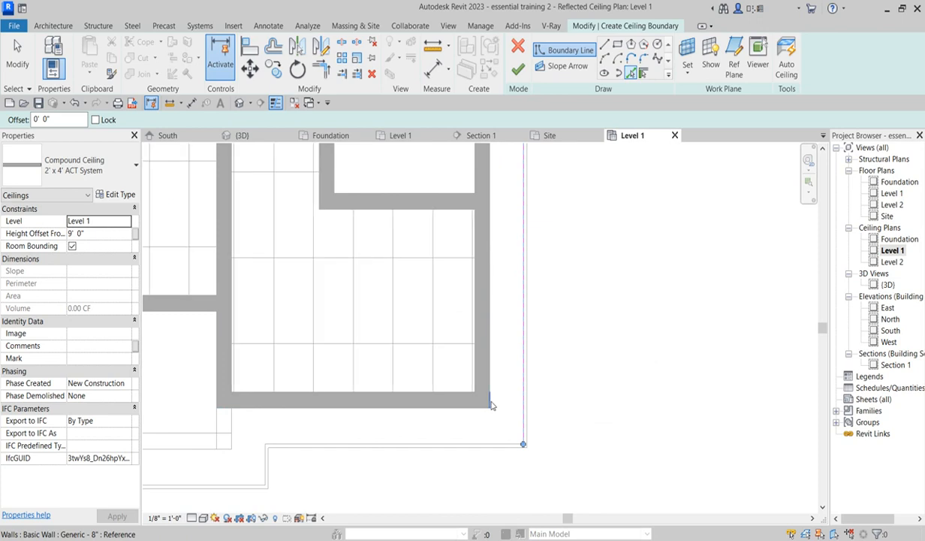
pyautogui.click(421, 444)
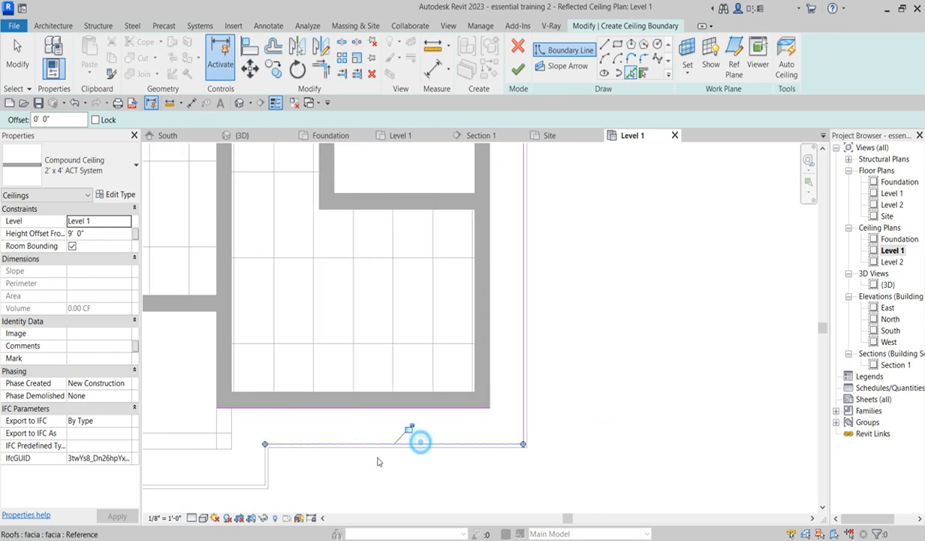
# - Pick the porch's front fascia edge and the left wall as further boundary lines, then leave line picking
pyautogui.click(235, 426)
pyautogui.scroll(-3, 285, 454)
pyautogui.scroll(2, 277, 456)
pyautogui.click(276, 451)
pyautogui.scroll(-3, 452, 440)
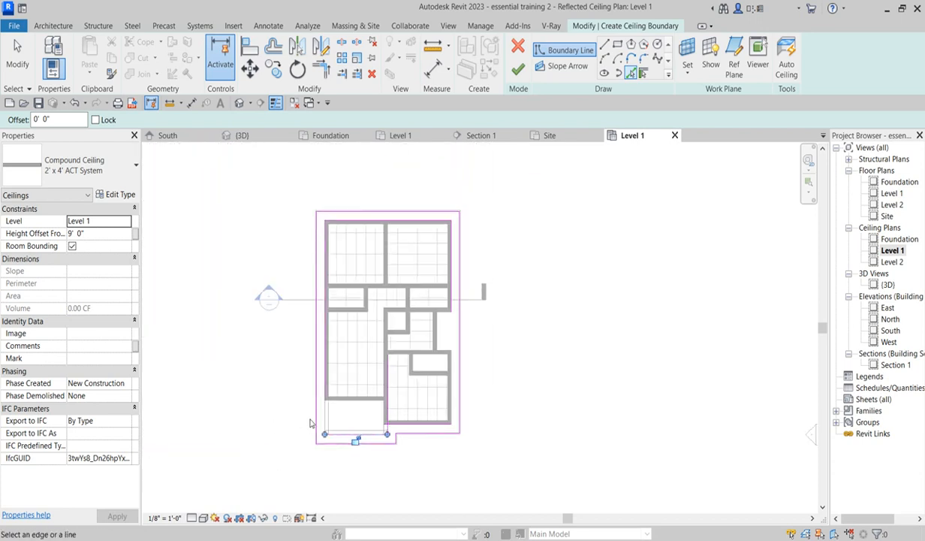
pyautogui.scroll(3, 337, 437)
pyautogui.click(337, 433)
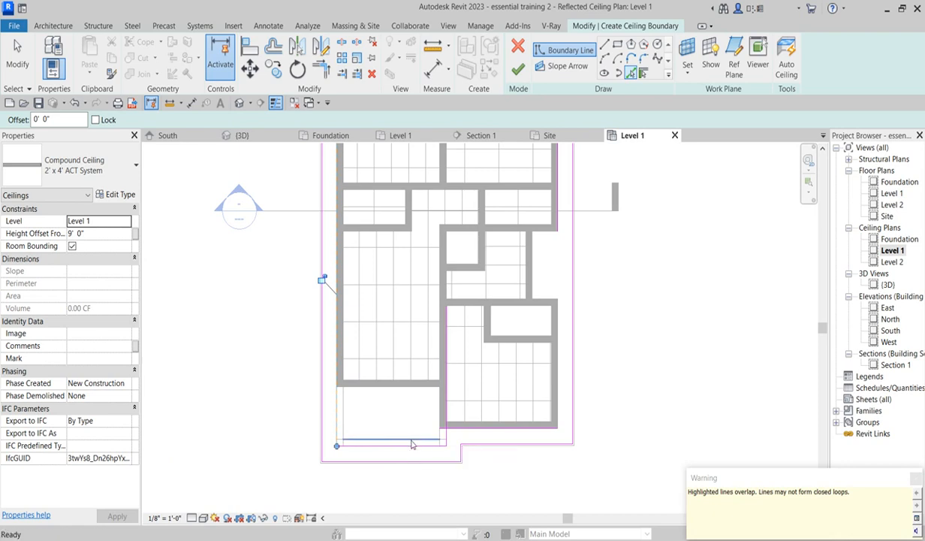
pyautogui.scroll(2, 351, 443)
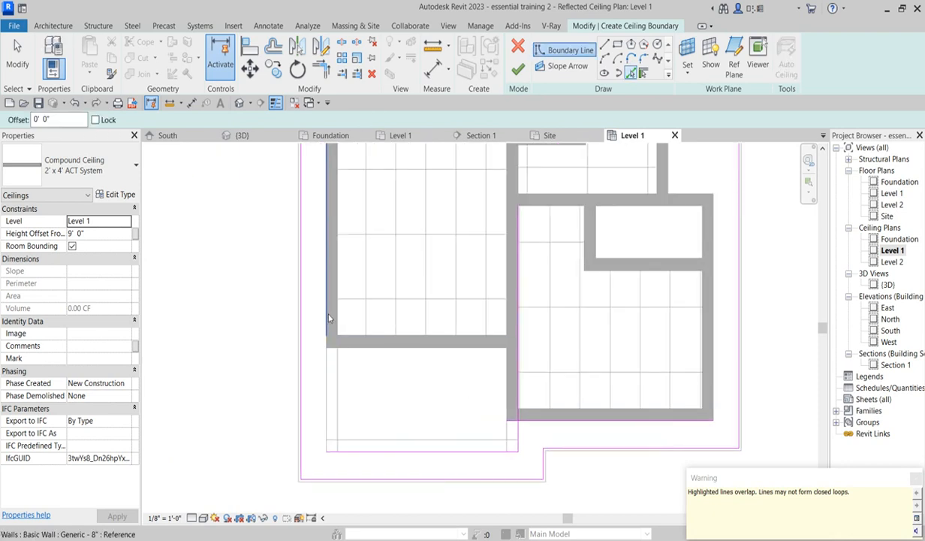
pyautogui.click(323, 313)
pyautogui.scroll(-2, 350, 379)
pyautogui.scroll(-2, 345, 389)
pyautogui.scroll(2, 337, 306)
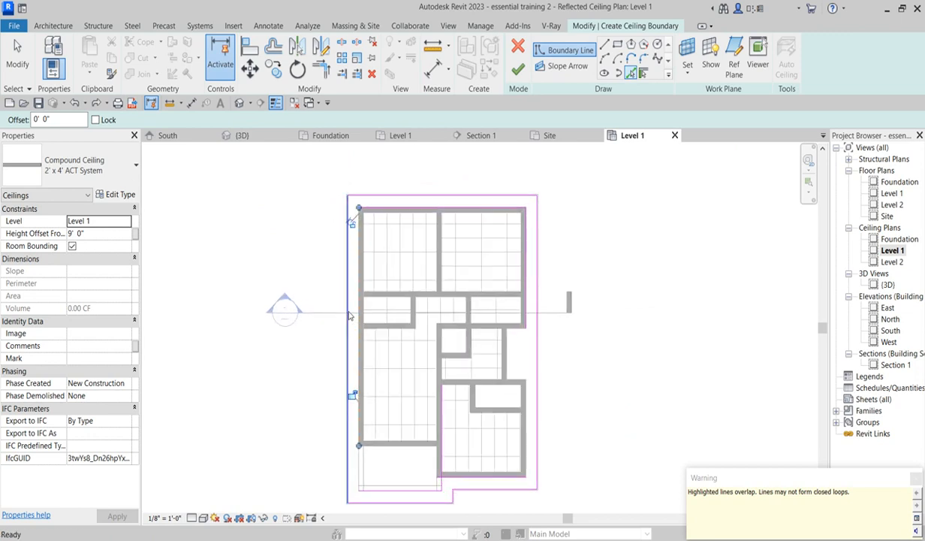
pyautogui.press('Escape')
pyautogui.scroll(3, 397, 241)
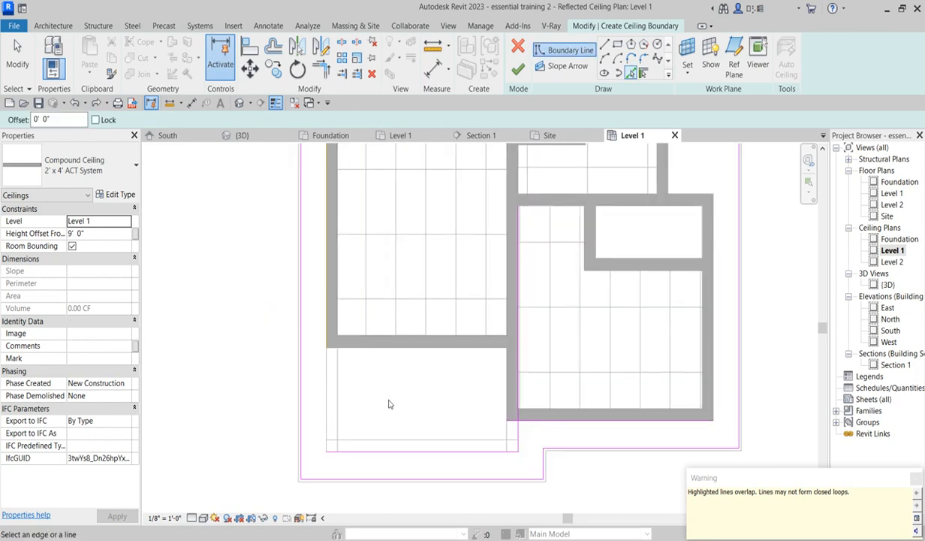
pyautogui.press('Escape')
# - Trim the overlapping boundary lines into clean corners with Trim/Extend to Corner
pyautogui.scroll(2, 331, 338)
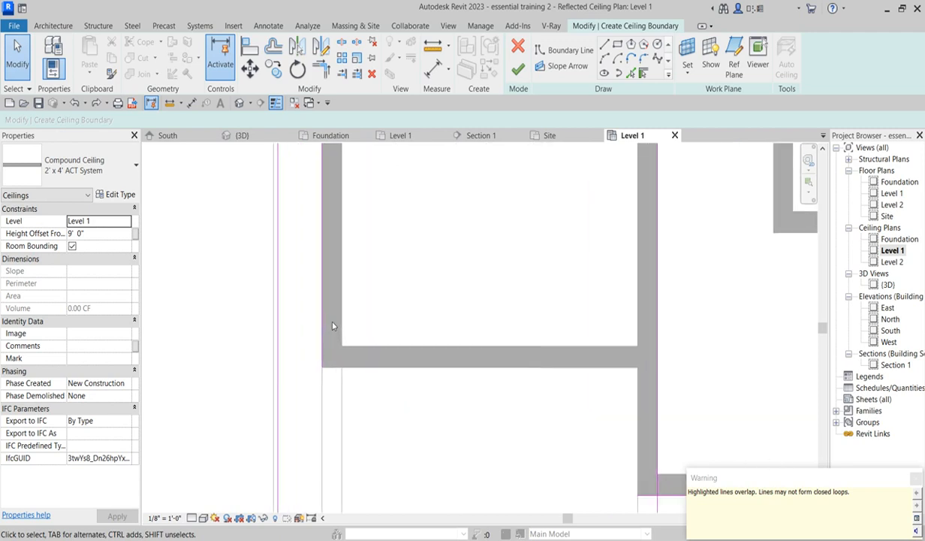
pyautogui.scroll(-4, 358, 413)
pyautogui.scroll(2, 421, 449)
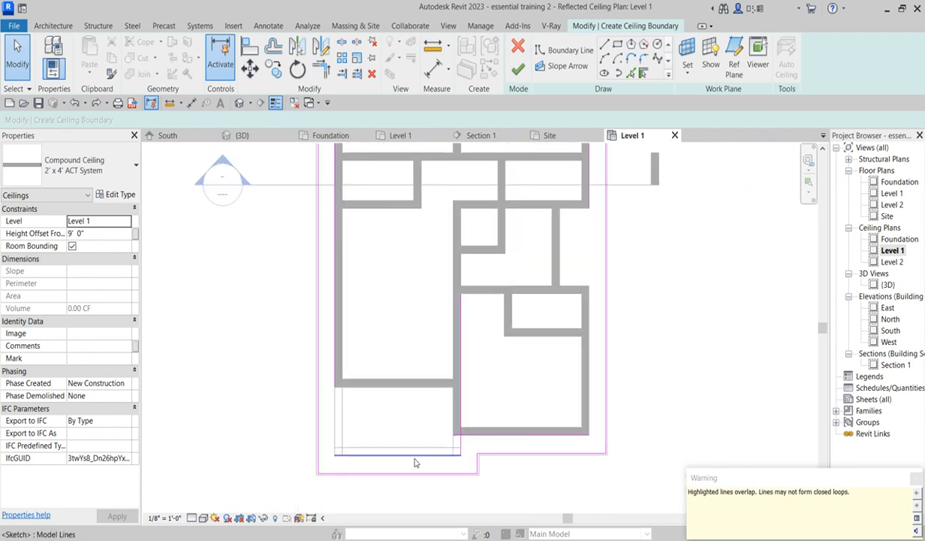
pyautogui.click(320, 68)
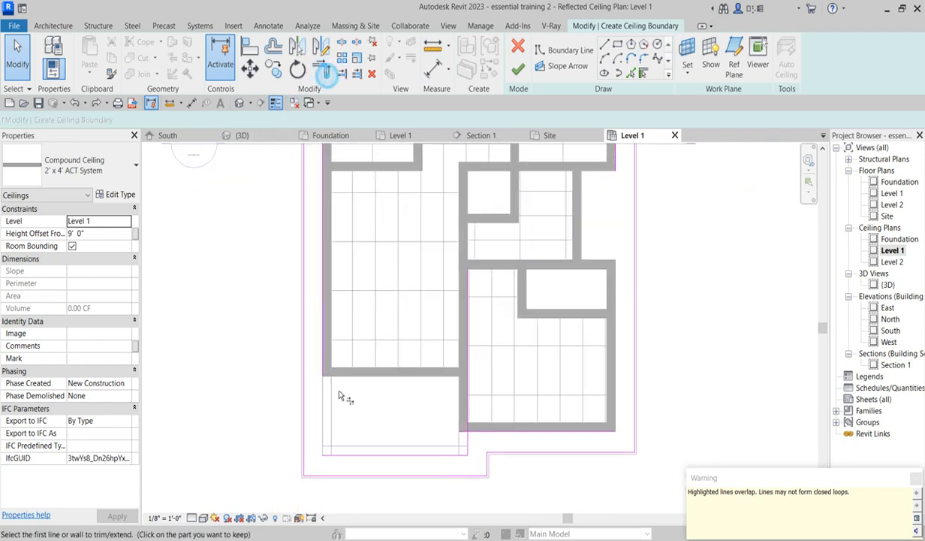
pyautogui.click(347, 453)
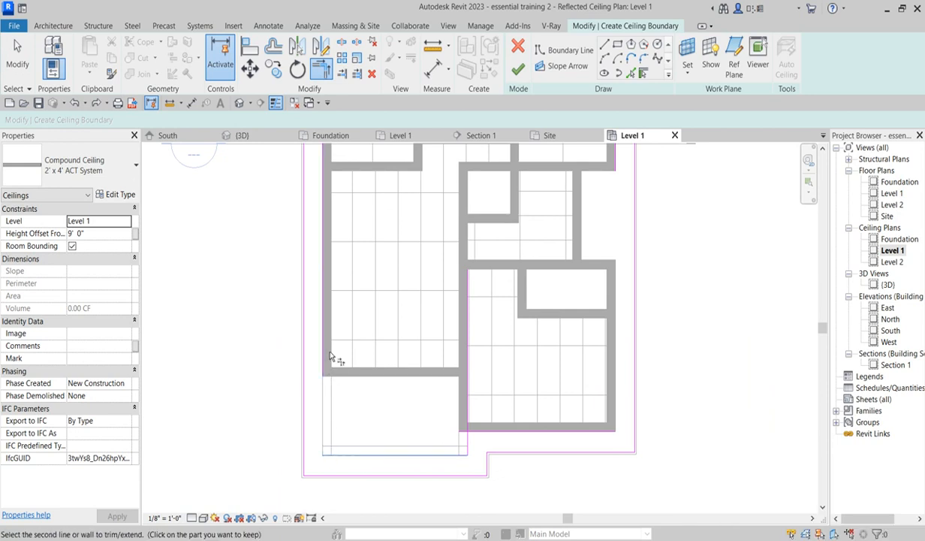
pyautogui.click(325, 362)
pyautogui.scroll(-3, 376, 413)
pyautogui.scroll(2, 410, 279)
pyautogui.scroll(-2, 488, 405)
pyautogui.scroll(5, 405, 436)
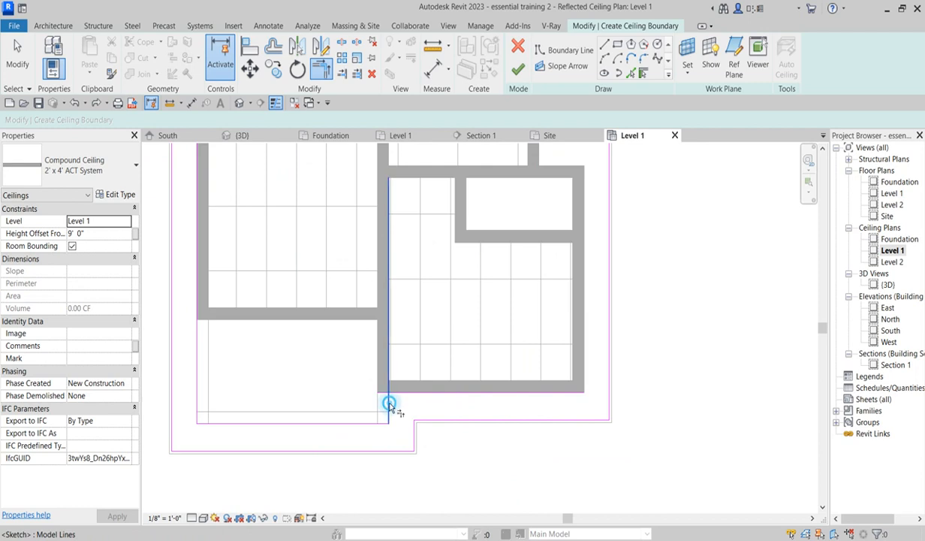
pyautogui.scroll(-3, 474, 427)
pyautogui.scroll(4, 489, 363)
pyautogui.scroll(-4, 491, 420)
pyautogui.click(491, 228)
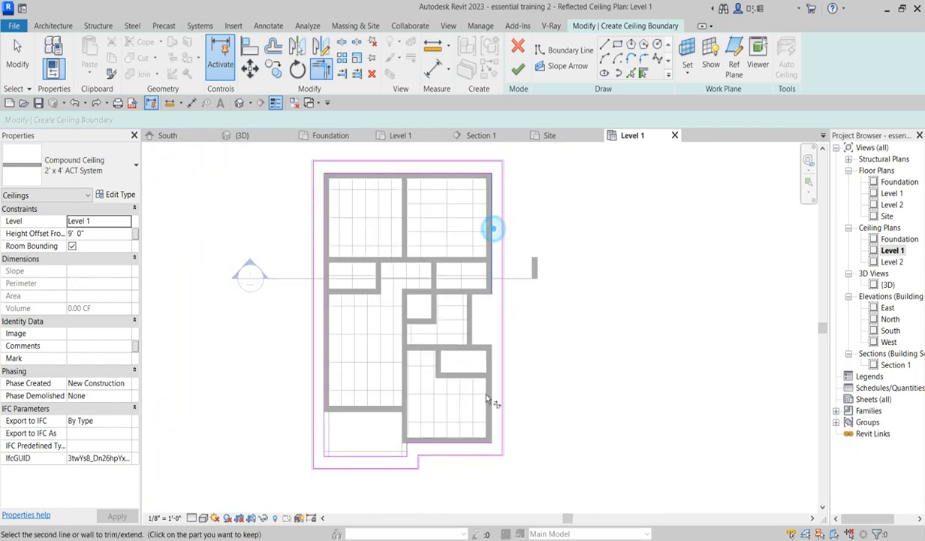
pyautogui.click(470, 442)
# - Finish the Level 1 ceiling sketch
pyautogui.scroll(-2, 472, 436)
pyautogui.scroll(2, 373, 331)
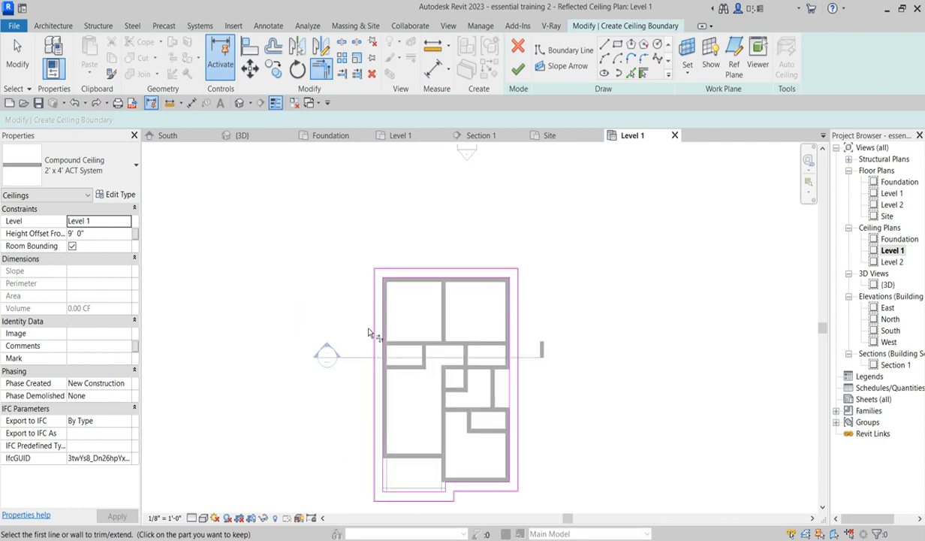
pyautogui.scroll(-2, 384, 303)
pyautogui.scroll(1, 381, 268)
pyautogui.scroll(4, 380, 269)
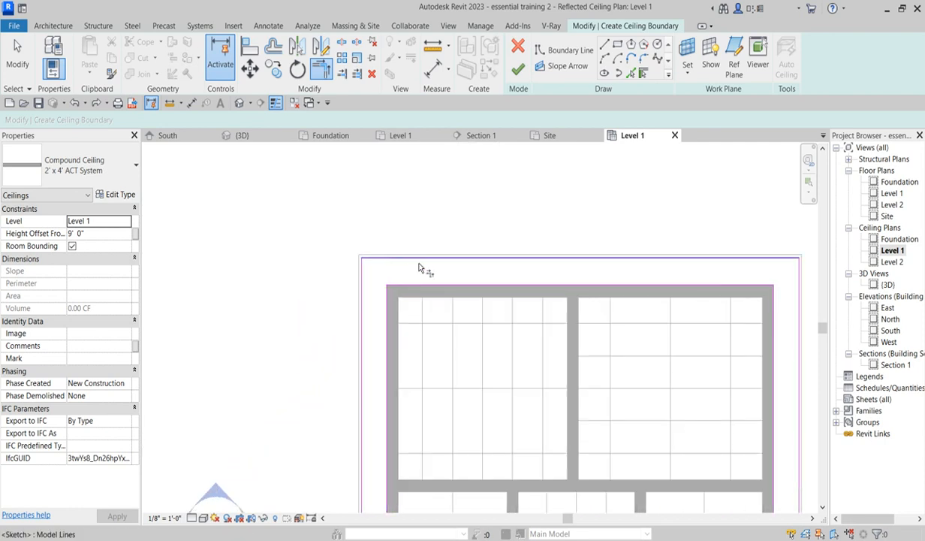
pyautogui.scroll(-4, 413, 371)
pyautogui.scroll(1, 461, 483)
pyautogui.scroll(2, 459, 482)
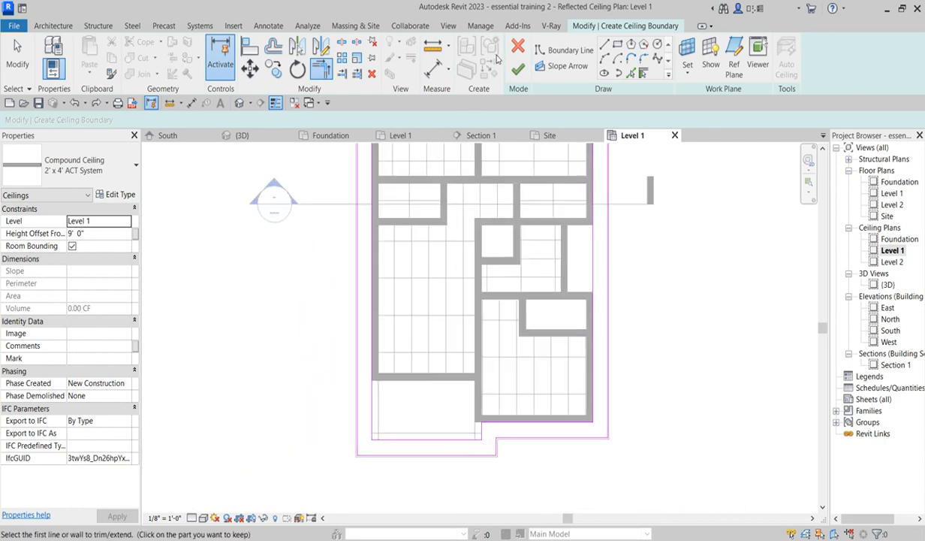
pyautogui.scroll(-3, 418, 310)
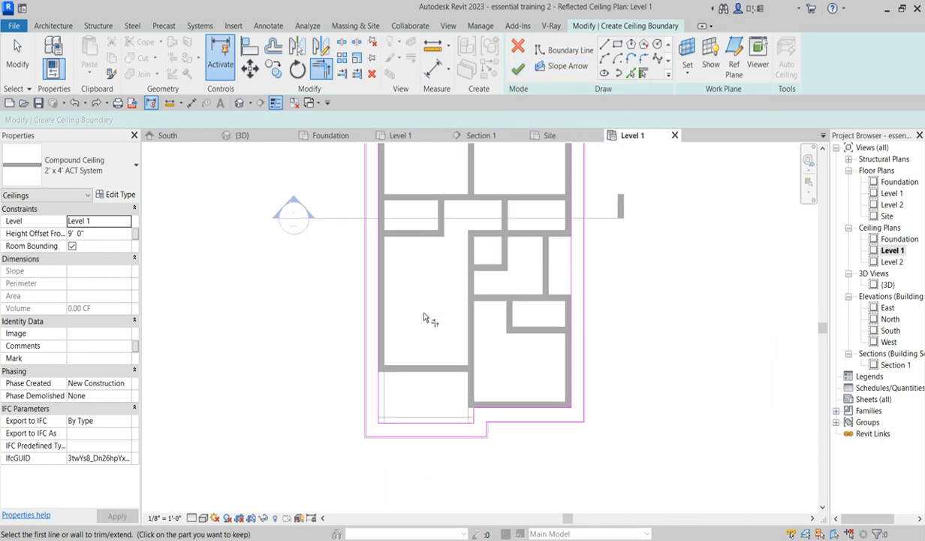
pyautogui.click(517, 69)
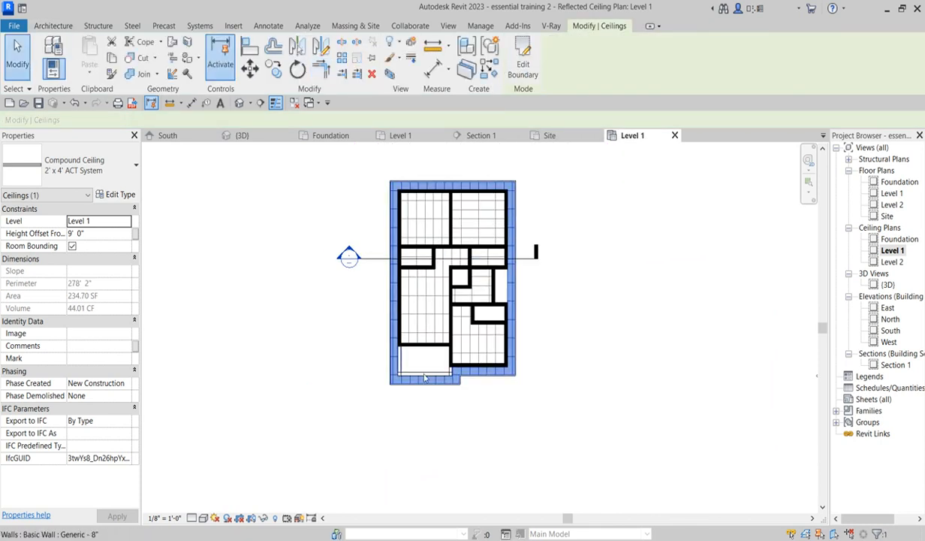
pyautogui.scroll(2, 432, 395)
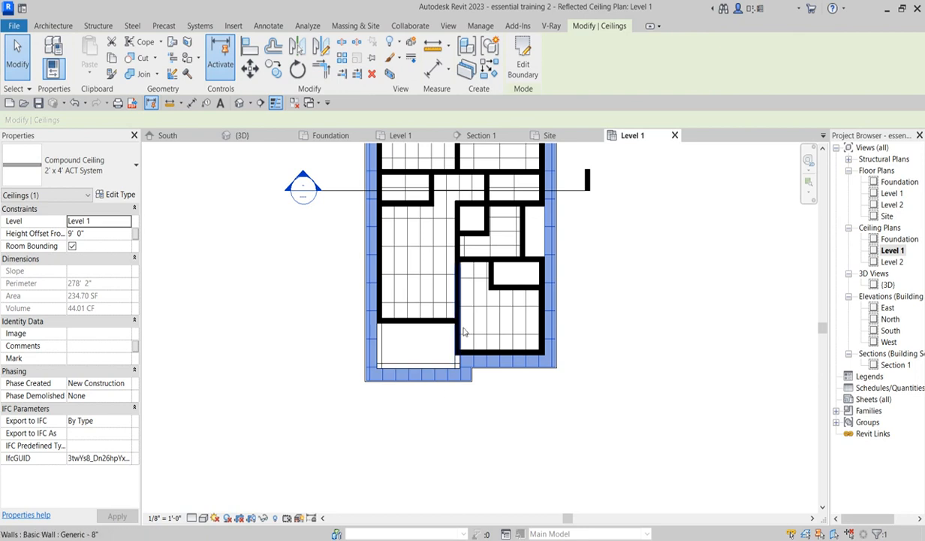
# - Edit the ceiling boundary and draw a rectangle about 11' 3" wide over the porch area below the wall
pyautogui.click(524, 63)
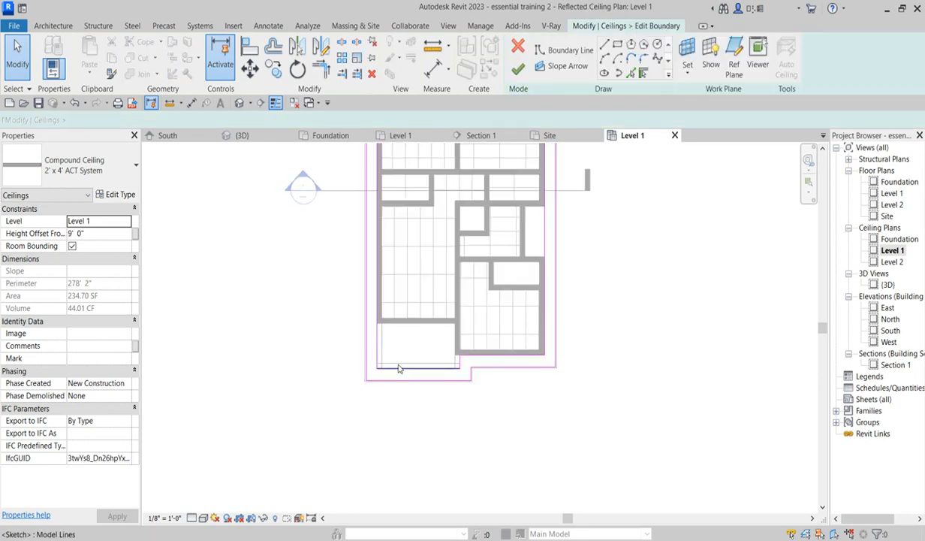
pyautogui.scroll(2, 398, 366)
pyautogui.scroll(-3, 536, 299)
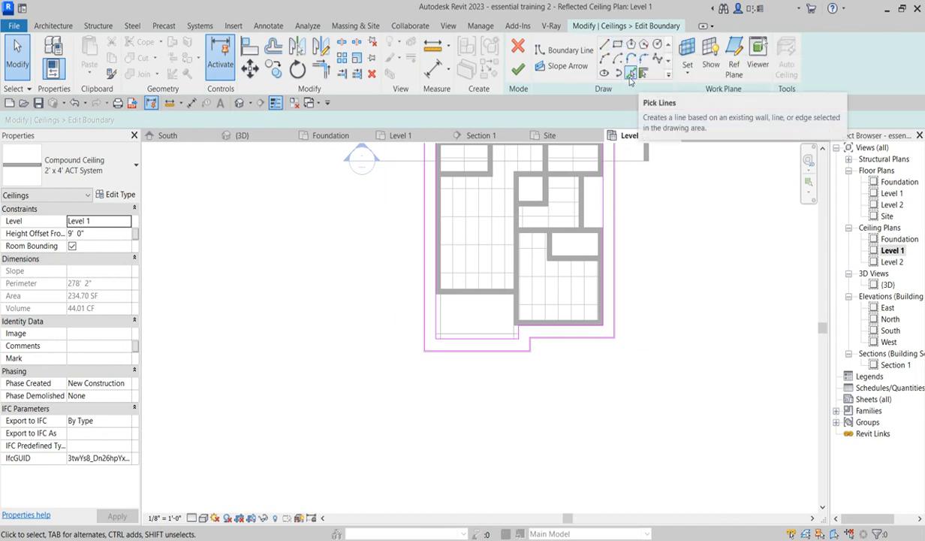
pyautogui.click(617, 45)
pyautogui.scroll(6, 527, 323)
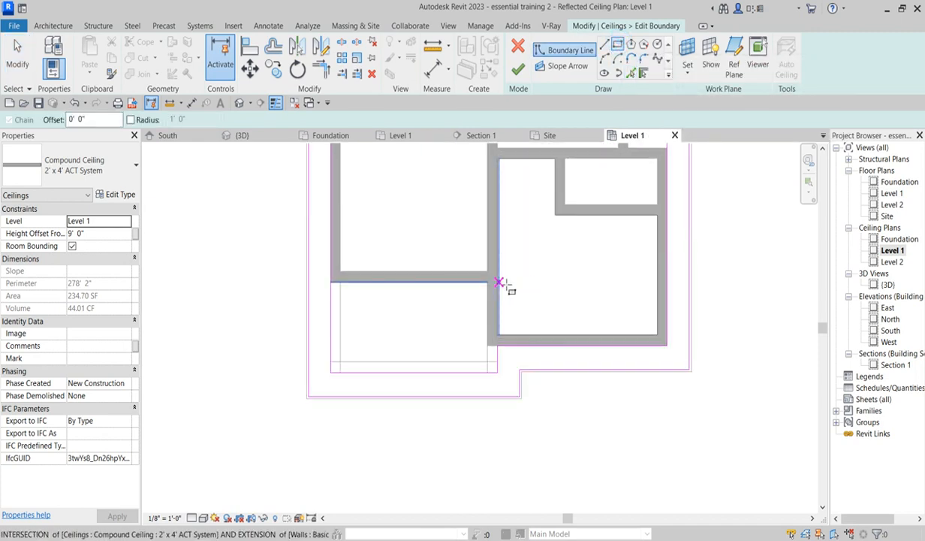
pyautogui.click(477, 285)
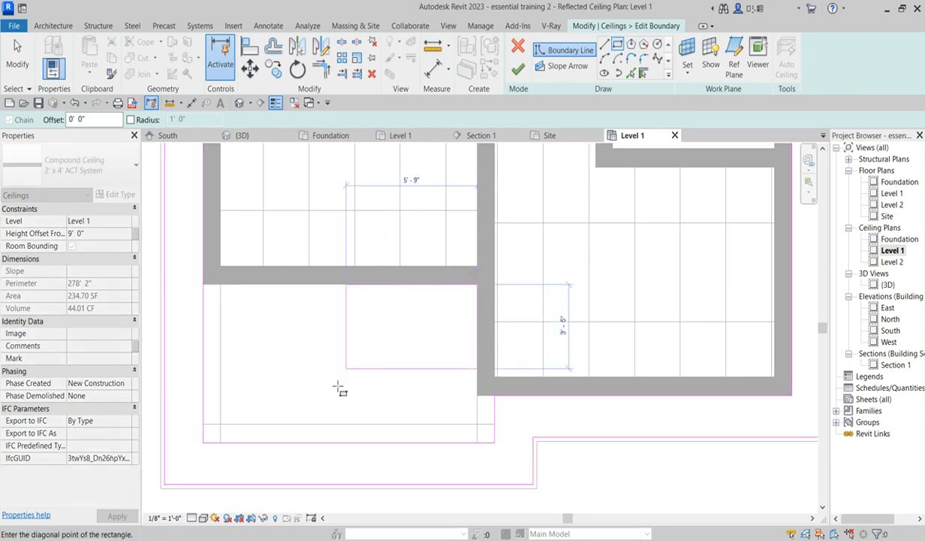
pyautogui.click(220, 427)
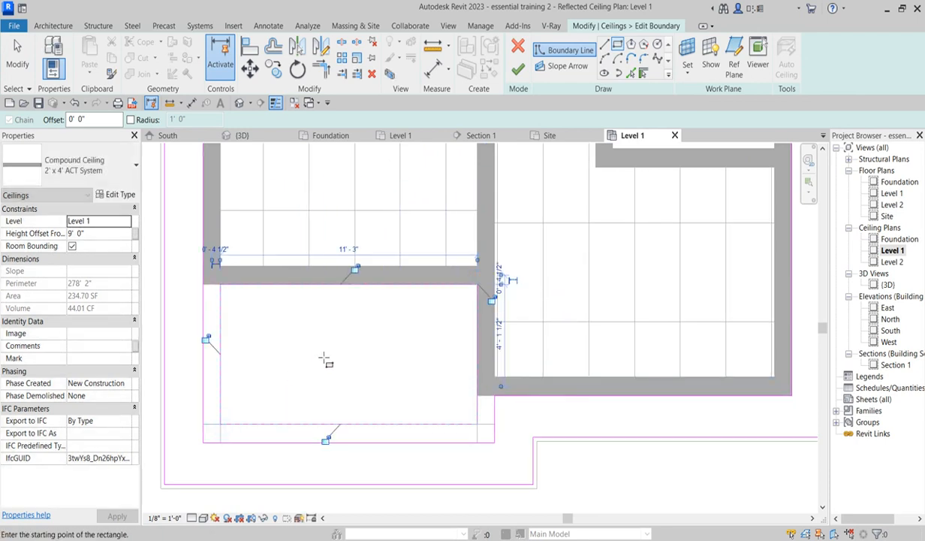
# - Draw a boundary rectangle around the small closet room in the ceiling sketch
pyautogui.scroll(-3, 326, 357)
pyautogui.scroll(3, 469, 221)
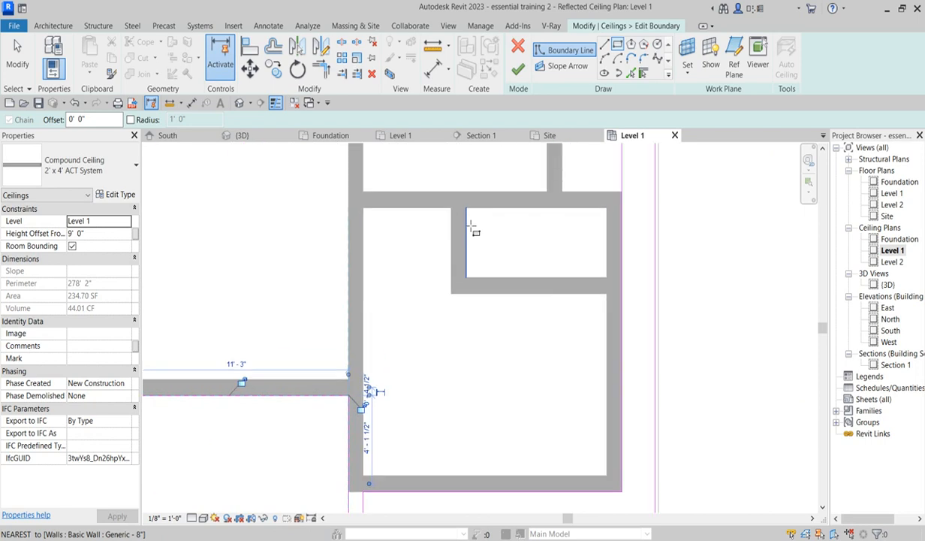
pyautogui.scroll(-3, 469, 213)
pyautogui.scroll(1, 482, 301)
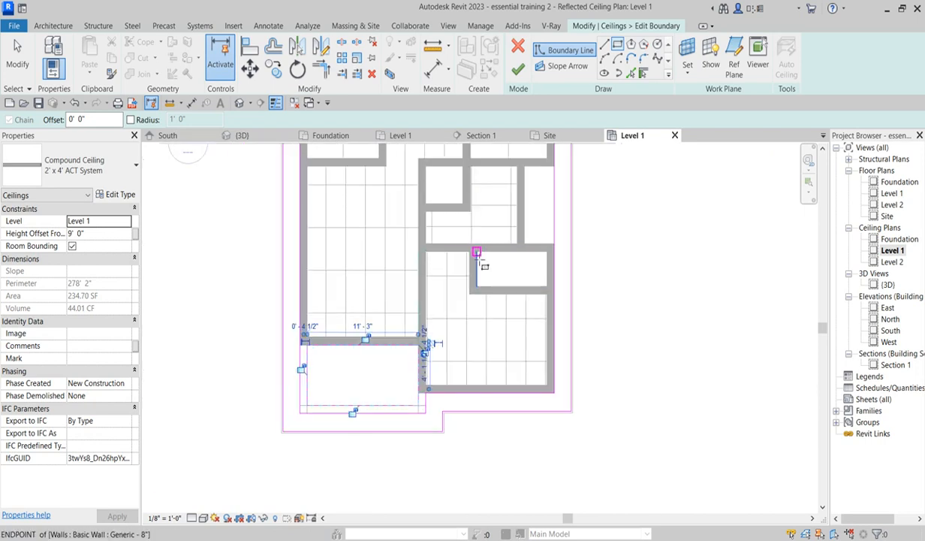
pyautogui.click(478, 253)
pyautogui.click(548, 286)
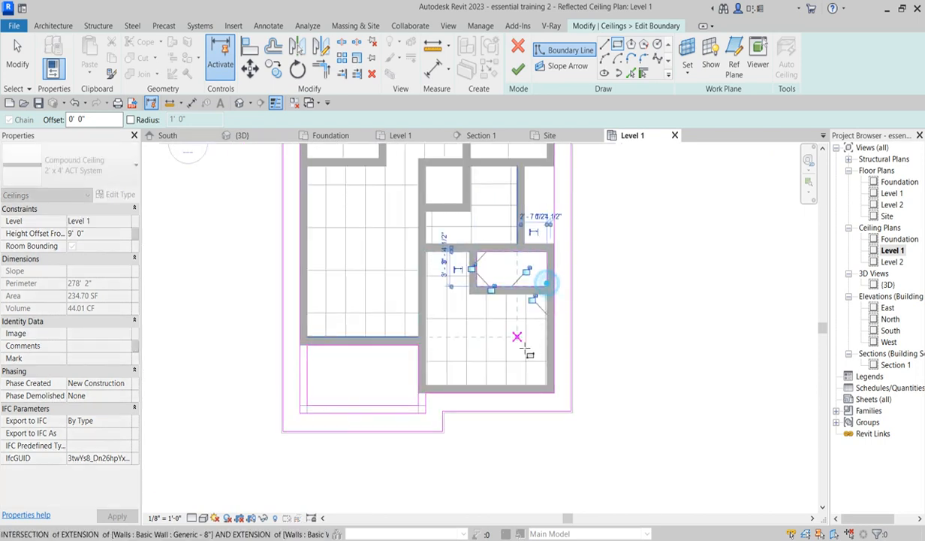
# - Draw a boundary rectangle about 2' 3" wide around the narrow space beside the closet
pyautogui.scroll(-3, 518, 339)
pyautogui.scroll(5, 539, 267)
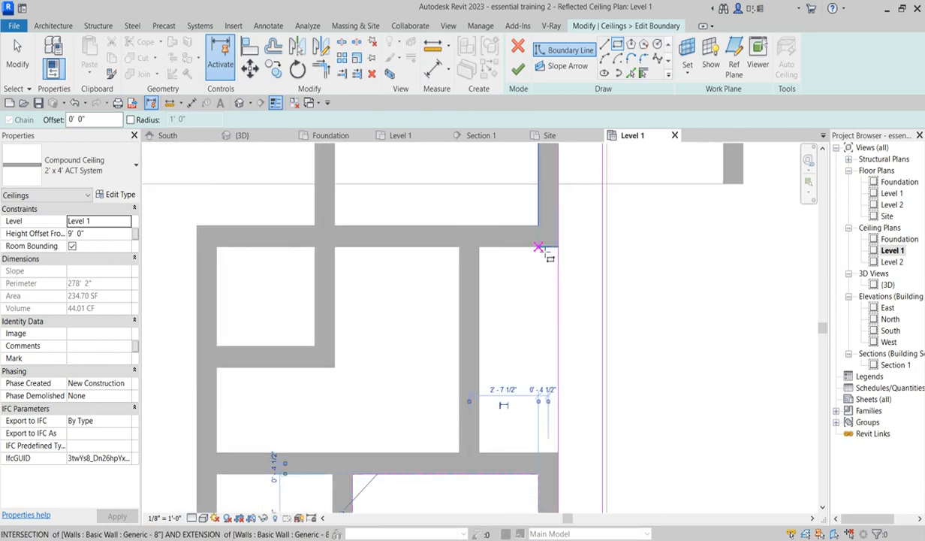
pyautogui.click(537, 247)
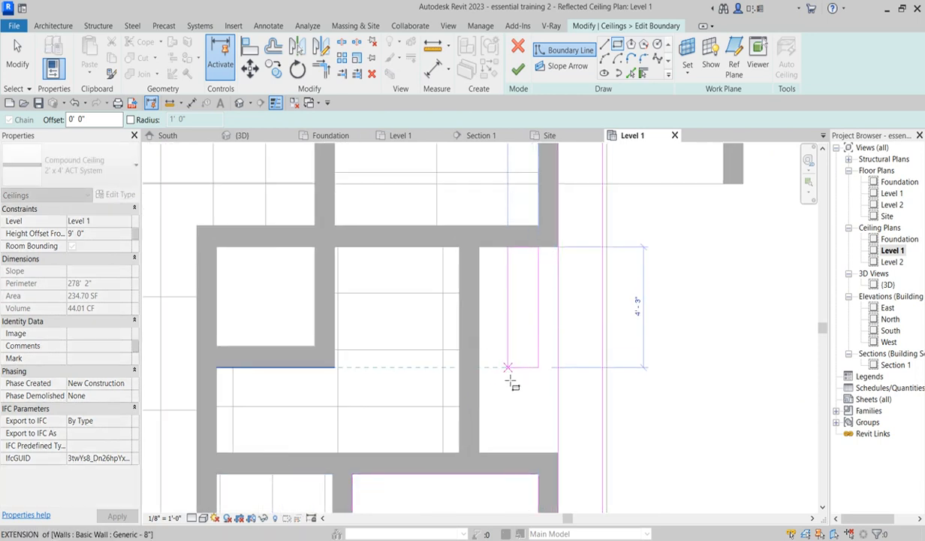
pyautogui.click(480, 451)
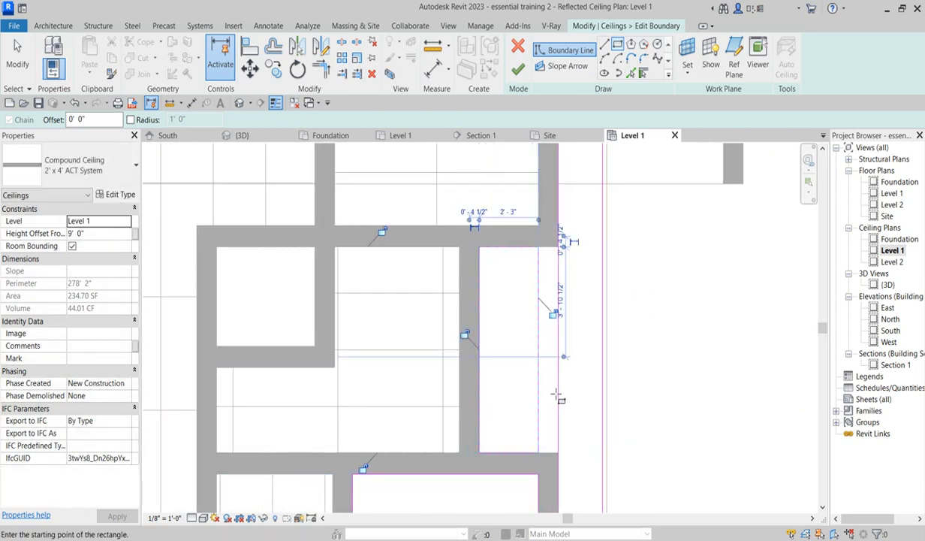
pyautogui.scroll(-2, 550, 339)
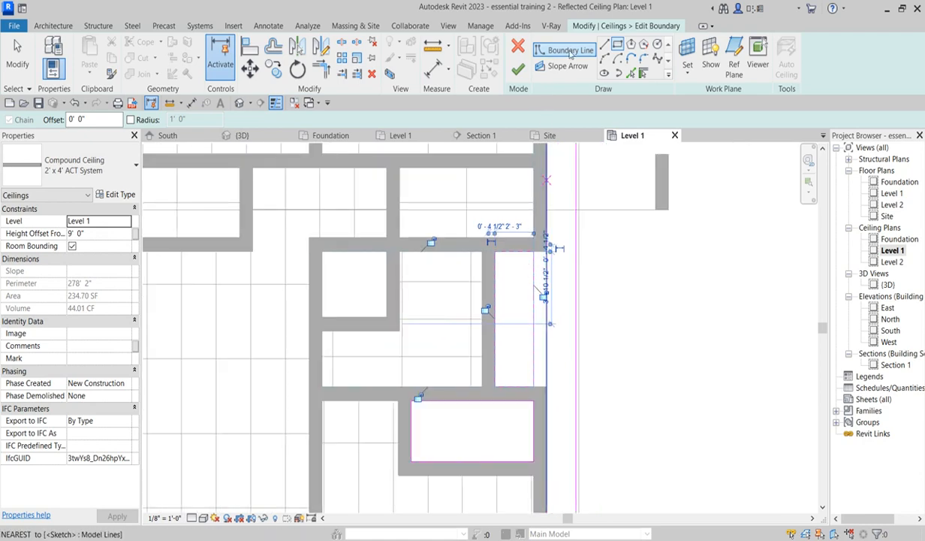
# - Finish the Level 1 ceiling boundary edit
pyautogui.click(519, 71)
pyautogui.click(646, 320)
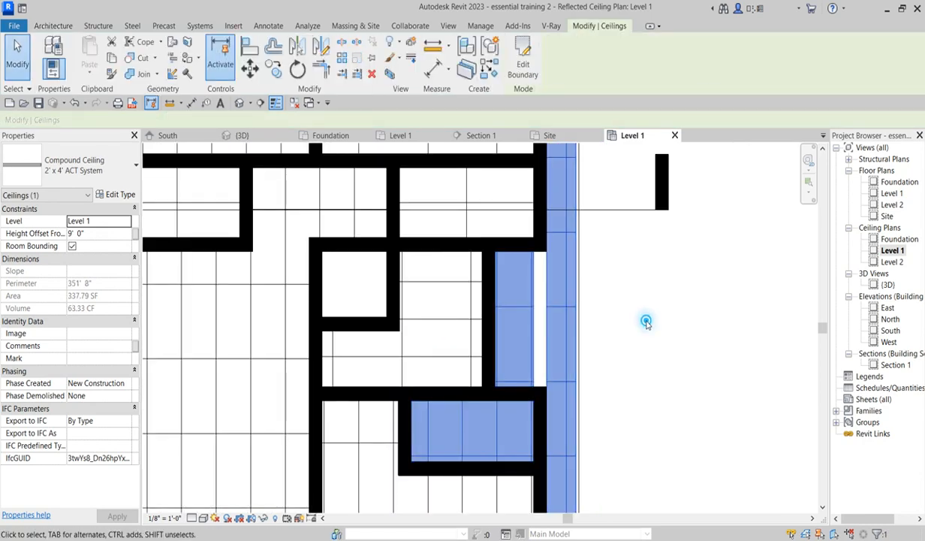
pyautogui.scroll(-2, 471, 299)
pyautogui.scroll(-2, 472, 299)
pyautogui.scroll(2, 500, 264)
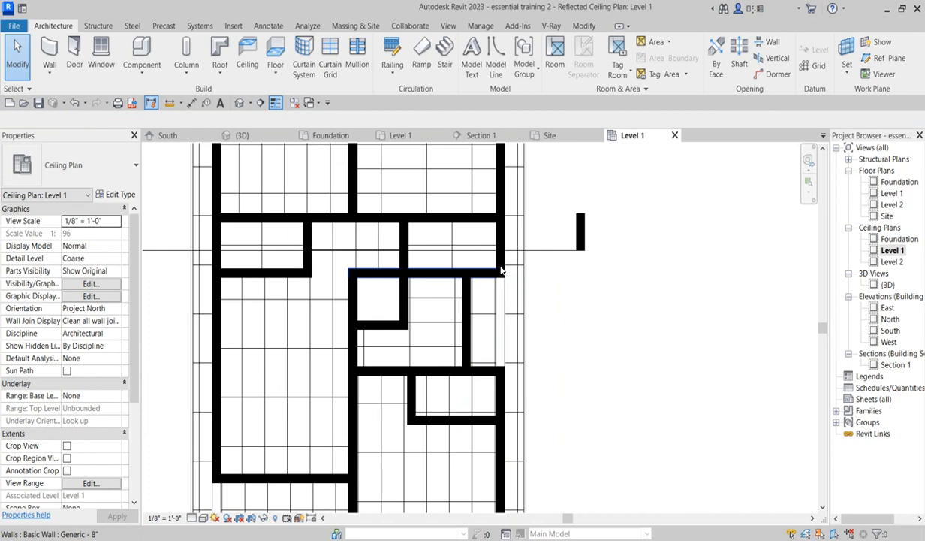
pyautogui.scroll(-1, 500, 264)
pyautogui.scroll(1, 456, 392)
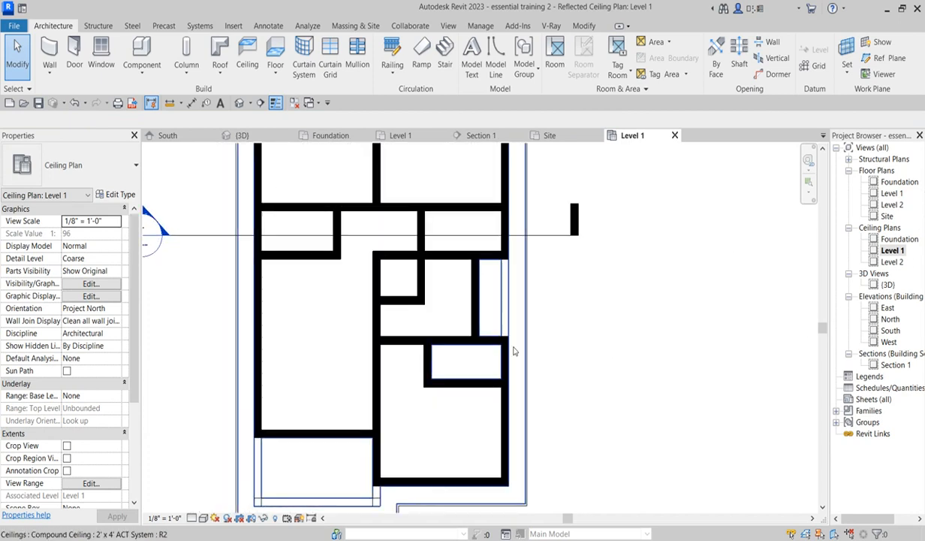
pyautogui.scroll(-2, 536, 329)
pyautogui.scroll(-2, 518, 347)
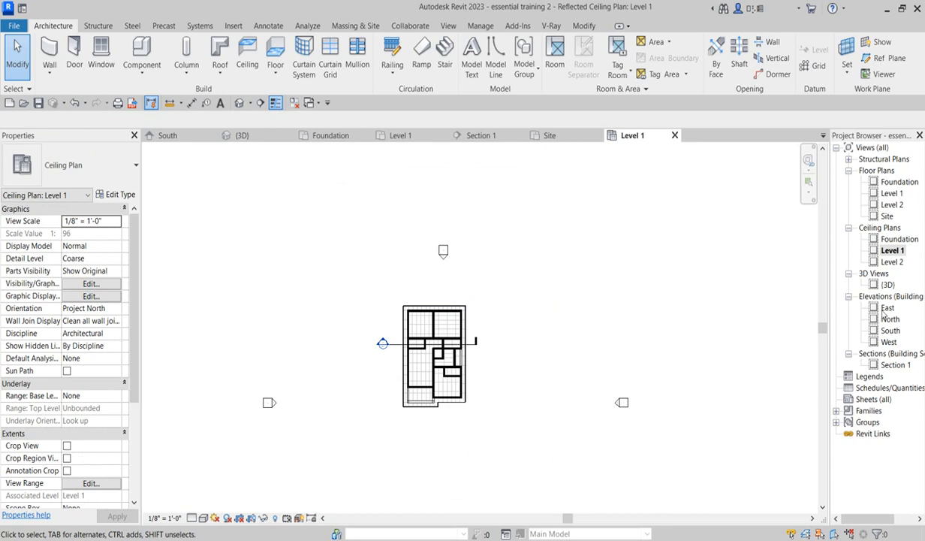
# - Open Section 1 and examine the Level 1 ceiling's height and position beneath the roof
pyautogui.doubleClick(895, 365)
pyautogui.scroll(-2, 432, 315)
pyautogui.scroll(2, 319, 314)
pyautogui.scroll(-3, 319, 314)
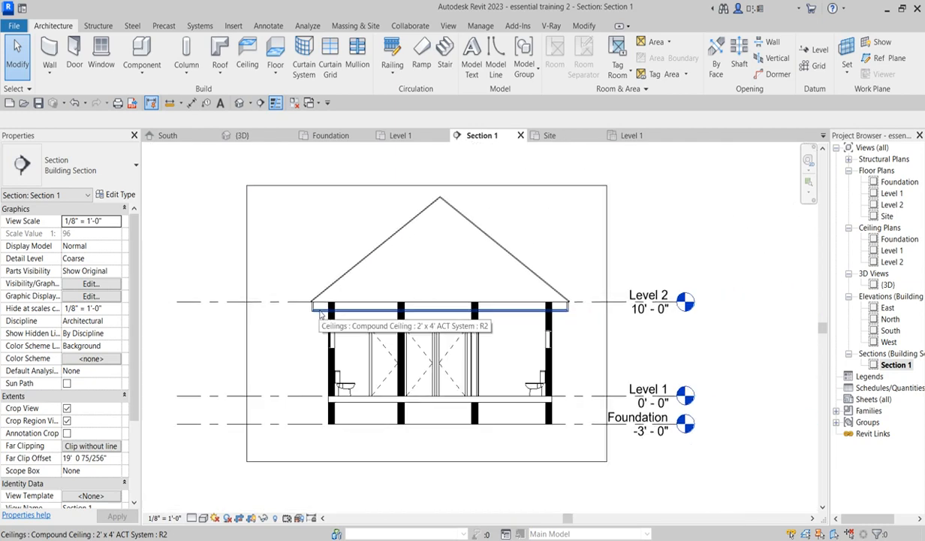
pyautogui.click(319, 314)
pyautogui.scroll(2, 351, 310)
pyautogui.scroll(-2, 353, 312)
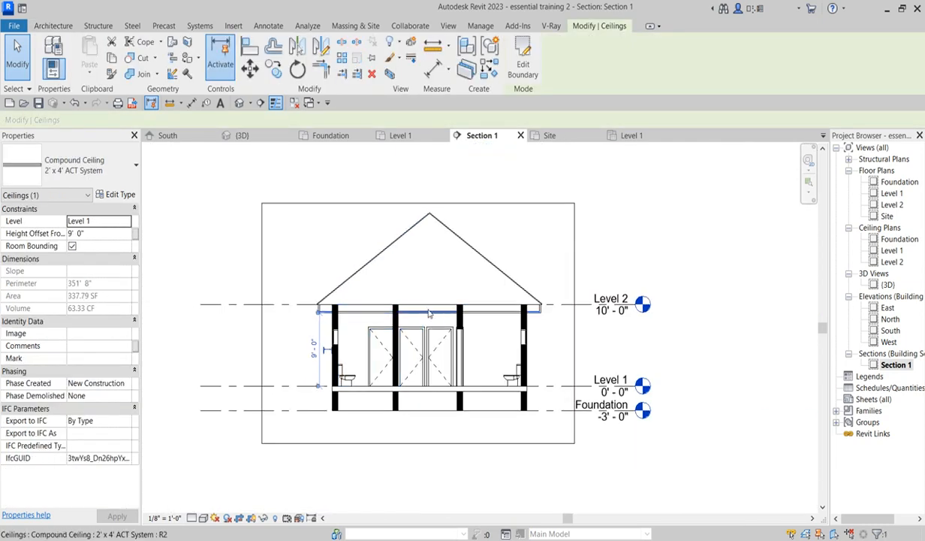
pyautogui.scroll(2, 496, 324)
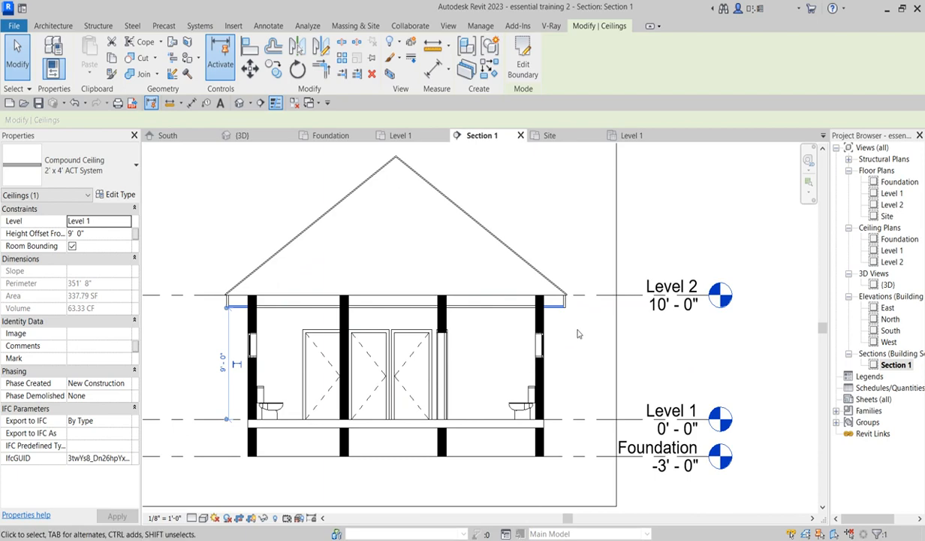
pyautogui.click(571, 331)
pyautogui.scroll(-2, 567, 330)
pyautogui.scroll(2, 555, 300)
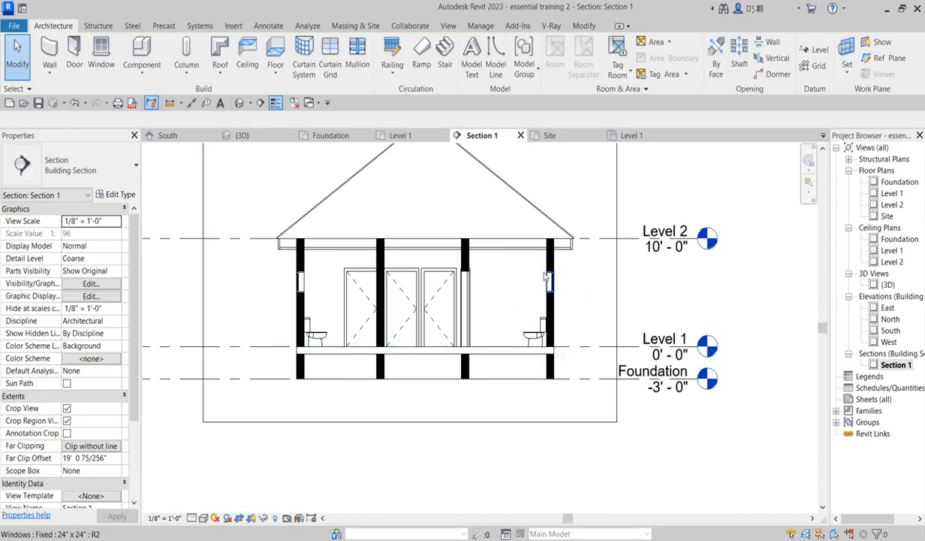
pyautogui.scroll(1, 549, 260)
pyautogui.scroll(-1, 550, 262)
pyautogui.scroll(3, 551, 263)
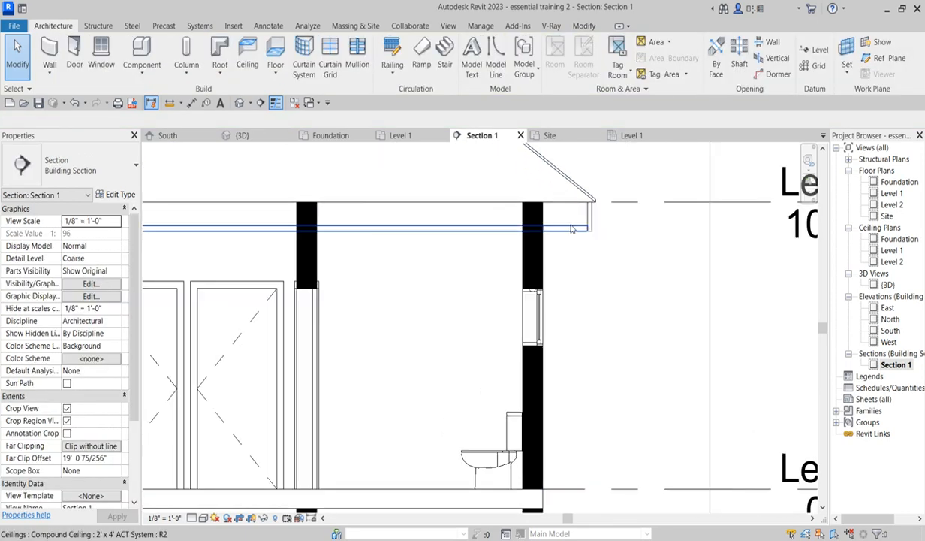
pyautogui.scroll(-3, 568, 315)
# - Open the 3D view and orbit around the house to examine the ceilings, porch and roof edges
pyautogui.click(907, 296)
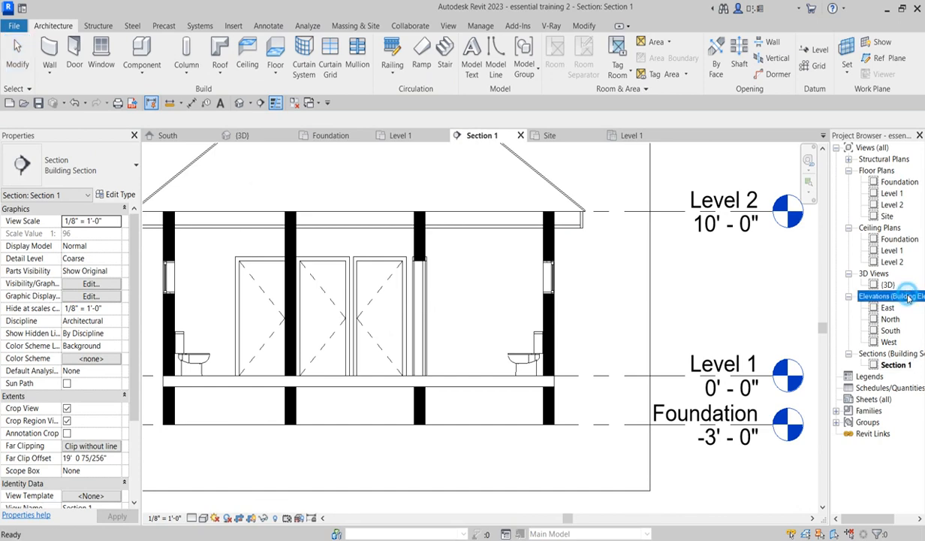
pyautogui.click(888, 283)
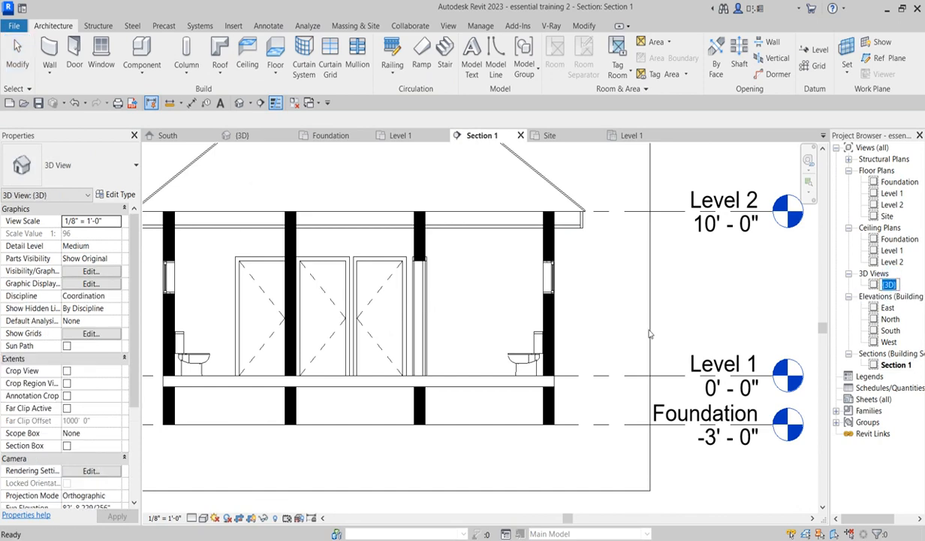
pyautogui.click(556, 200)
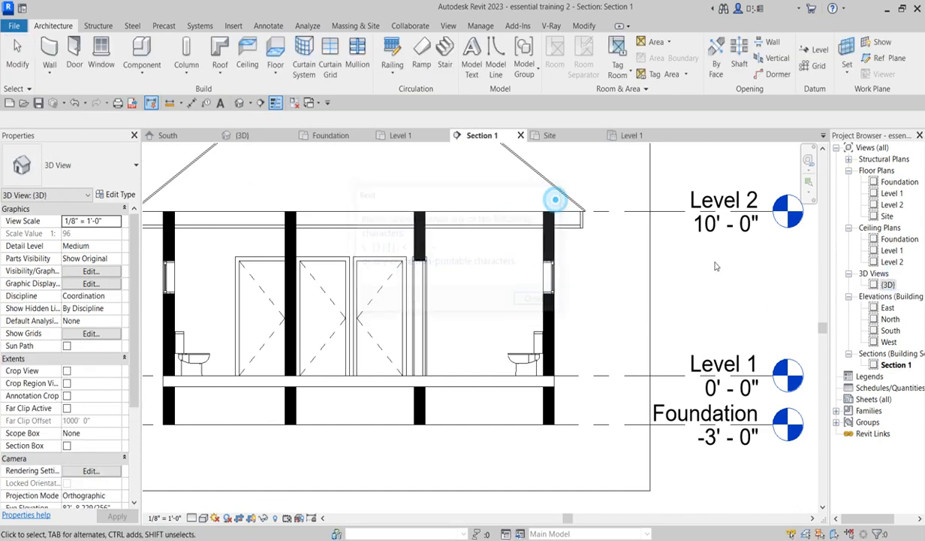
pyautogui.doubleClick(884, 285)
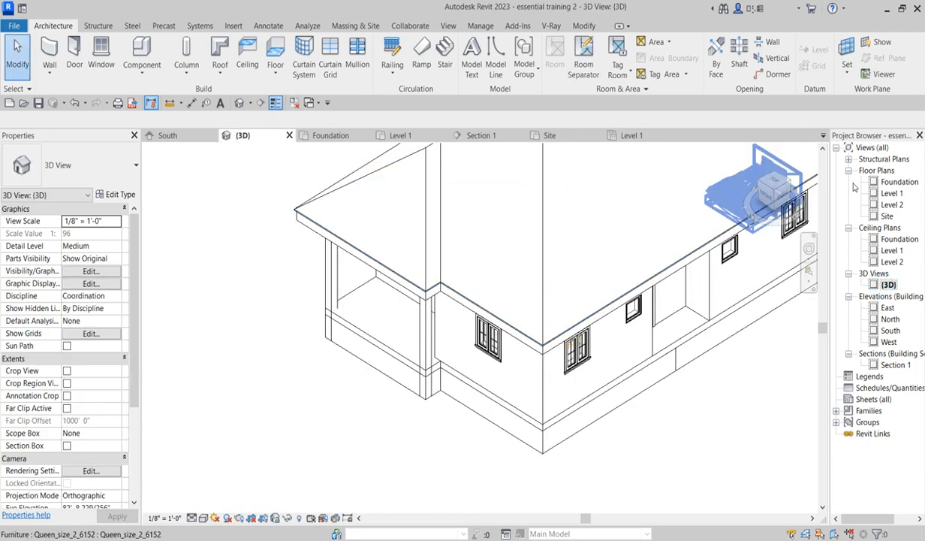
pyautogui.scroll(-2, 497, 314)
pyautogui.moveTo(781, 199); pyautogui.dragTo(805, 496)
pyautogui.scroll(2, 568, 317)
pyautogui.scroll(3, 455, 311)
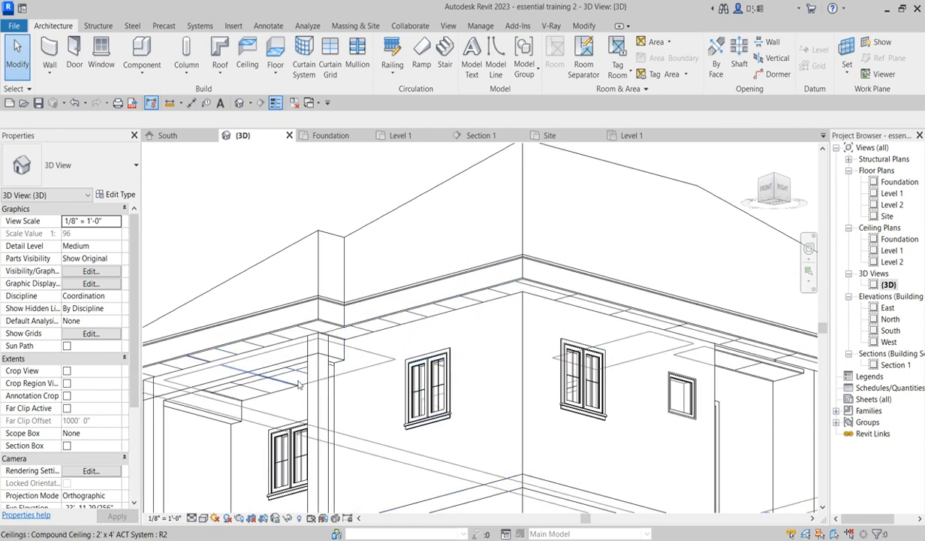
pyautogui.scroll(-3, 435, 310)
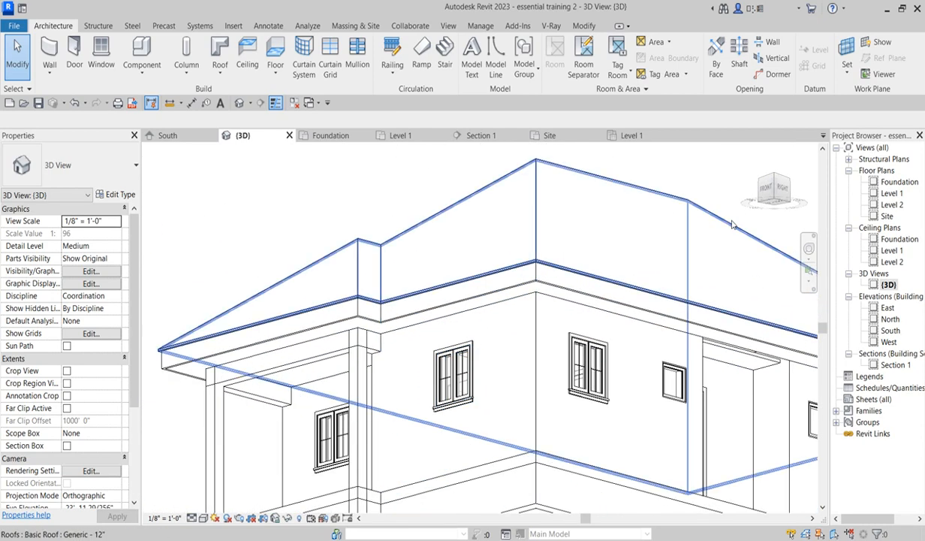
pyautogui.moveTo(777, 183); pyautogui.dragTo(769, 191)
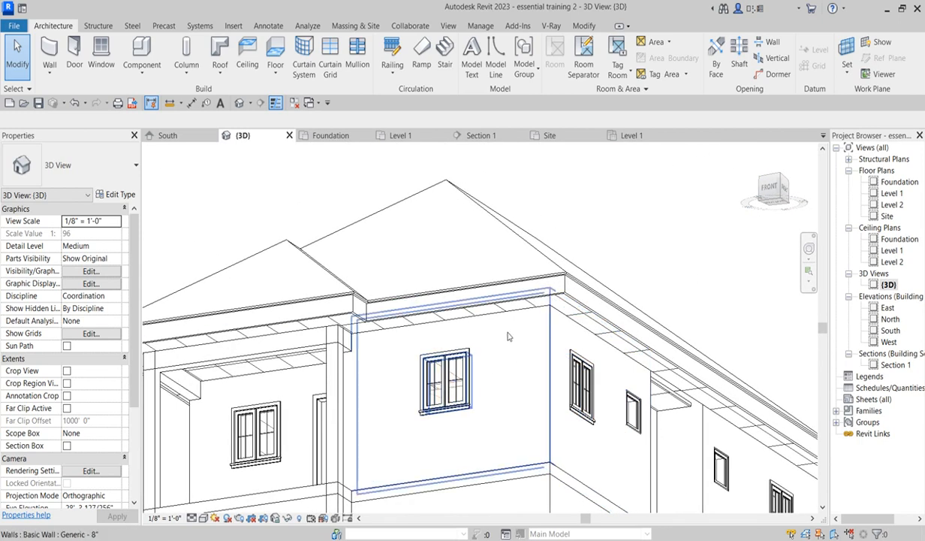
pyautogui.scroll(-4, 378, 435)
pyautogui.scroll(2, 353, 334)
pyautogui.scroll(2, 354, 334)
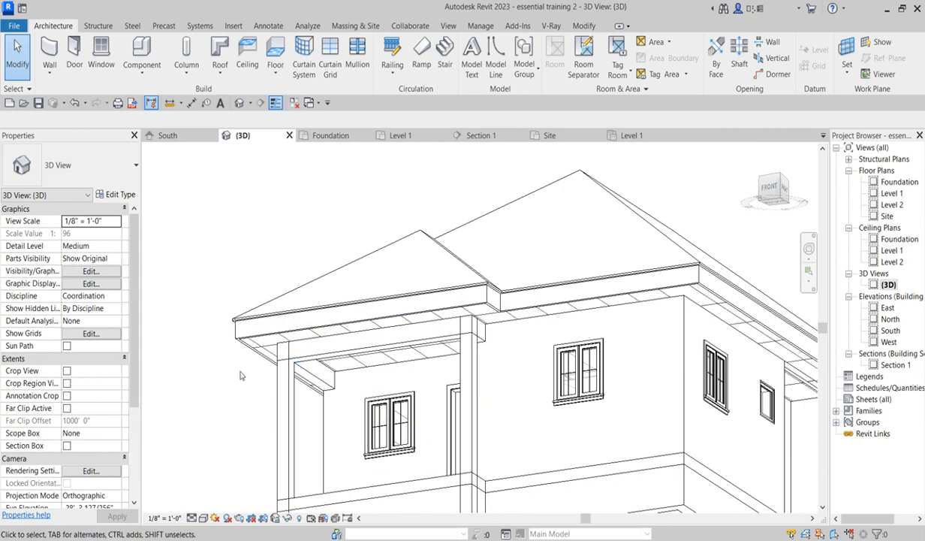
pyautogui.scroll(-3, 417, 371)
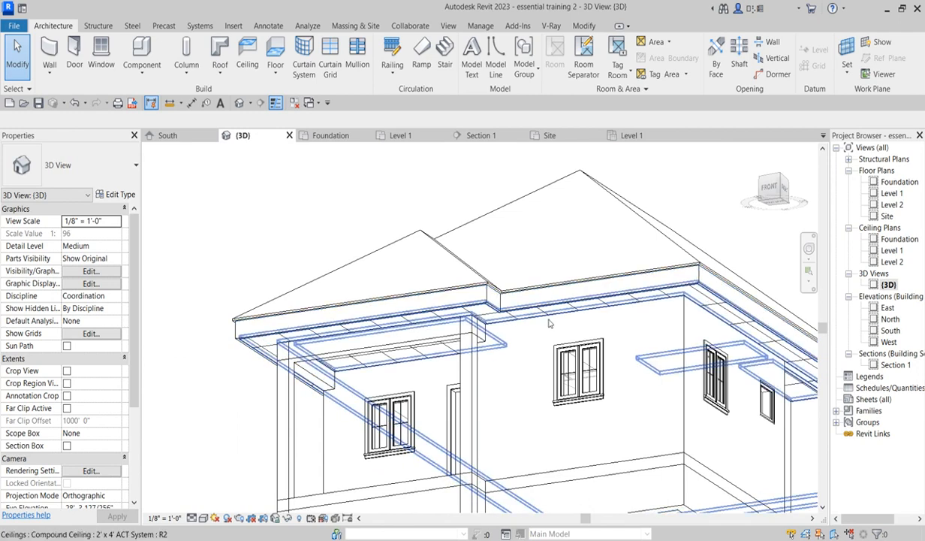
pyautogui.scroll(2, 418, 370)
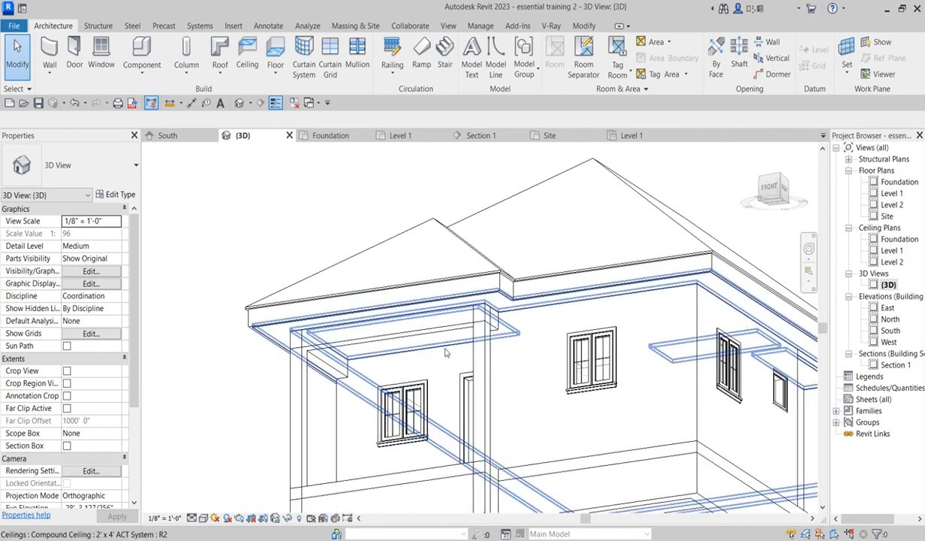
pyautogui.scroll(-3, 368, 456)
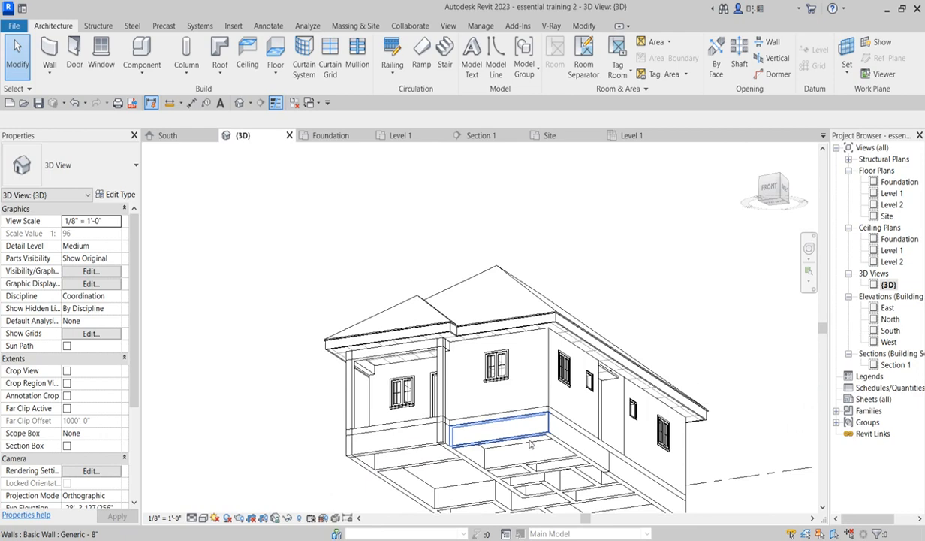
pyautogui.moveTo(778, 180)
pyautogui.mouseDown()
pyautogui.moveTo(813, 195)
pyautogui.moveTo(156, 178)
pyautogui.moveTo(763, 161)
pyautogui.moveTo(716, 212)
pyautogui.moveTo(780, 158)
pyautogui.moveTo(186, 278)
pyautogui.moveTo(258, 234)
pyautogui.moveTo(268, 209)
pyautogui.mouseUp()
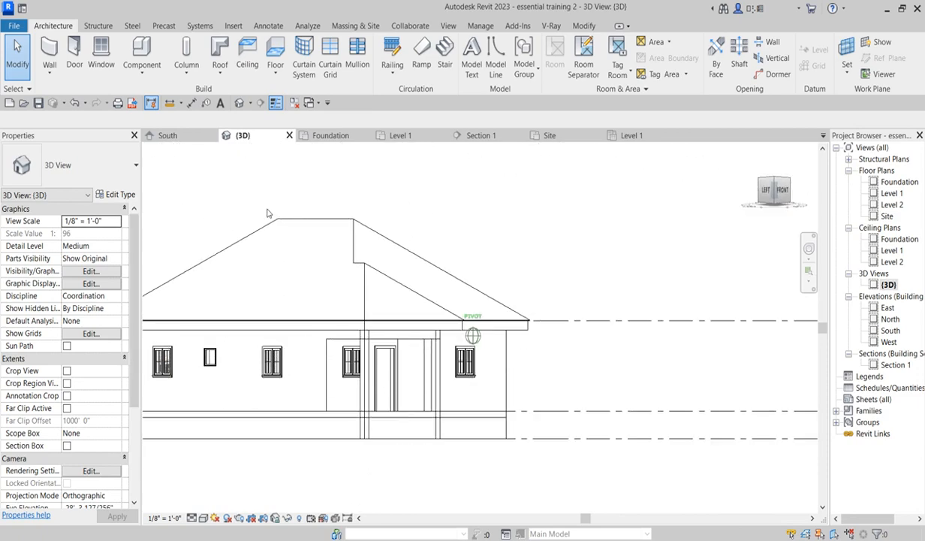
pyautogui.click(780, 188)
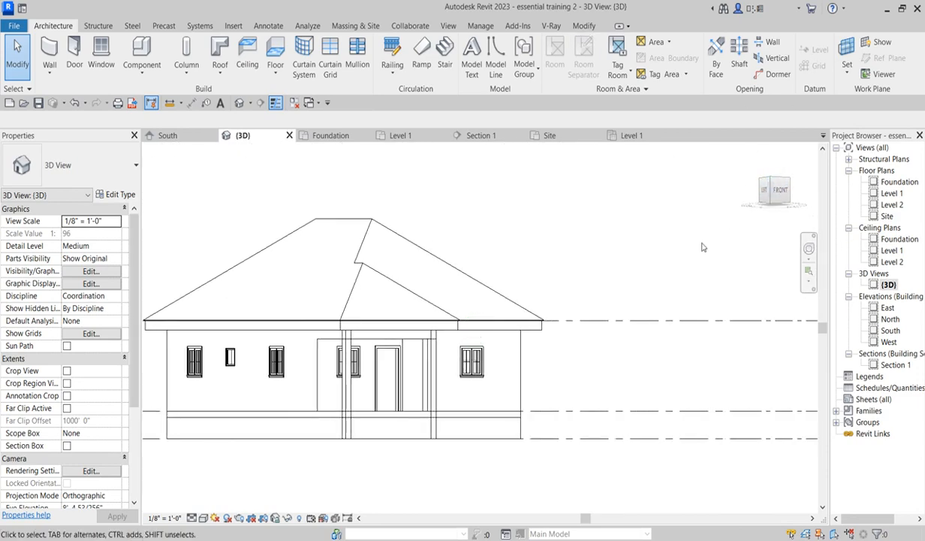
pyautogui.scroll(5, 494, 315)
pyautogui.scroll(-3, 485, 286)
pyautogui.scroll(2, 524, 247)
pyautogui.scroll(-3, 435, 352)
pyautogui.scroll(3, 443, 353)
pyautogui.scroll(-3, 447, 354)
pyautogui.scroll(1, 453, 358)
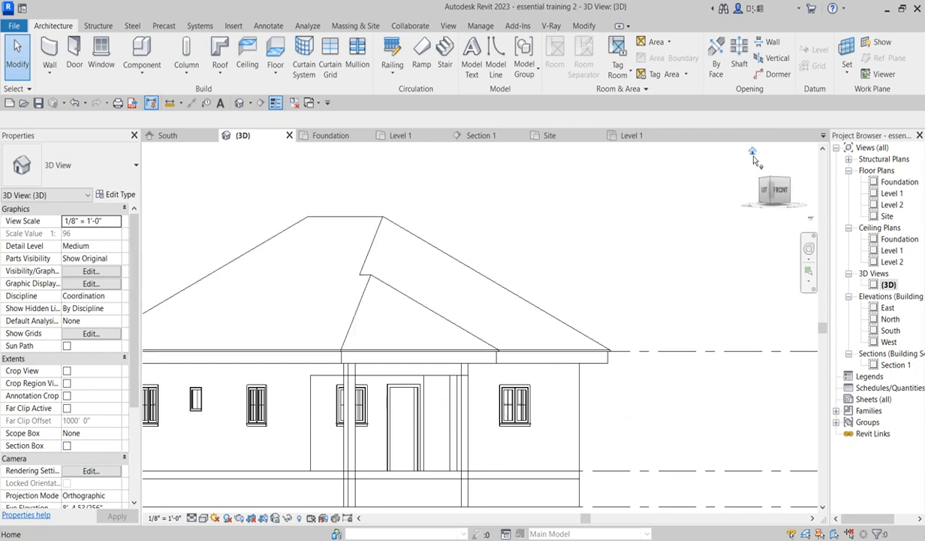
pyautogui.click(753, 153)
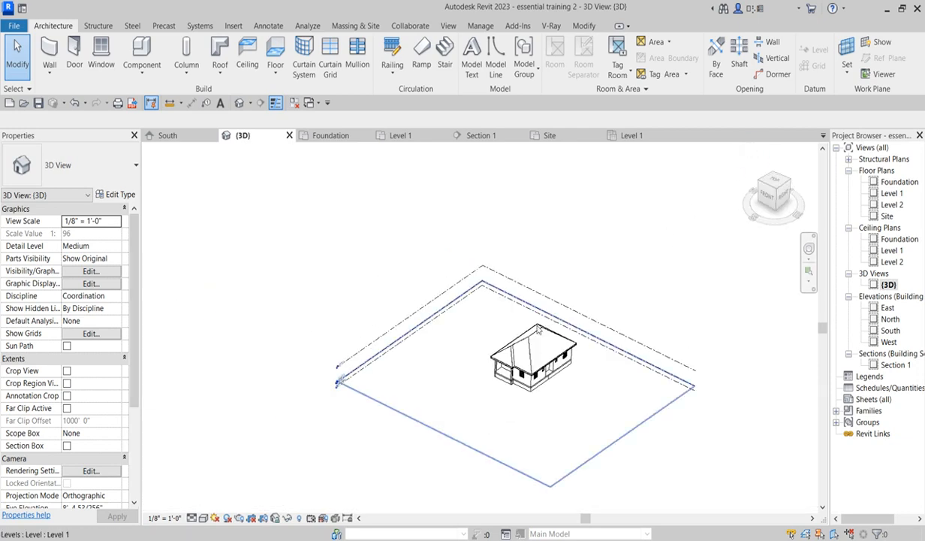
pyautogui.scroll(4, 507, 298)
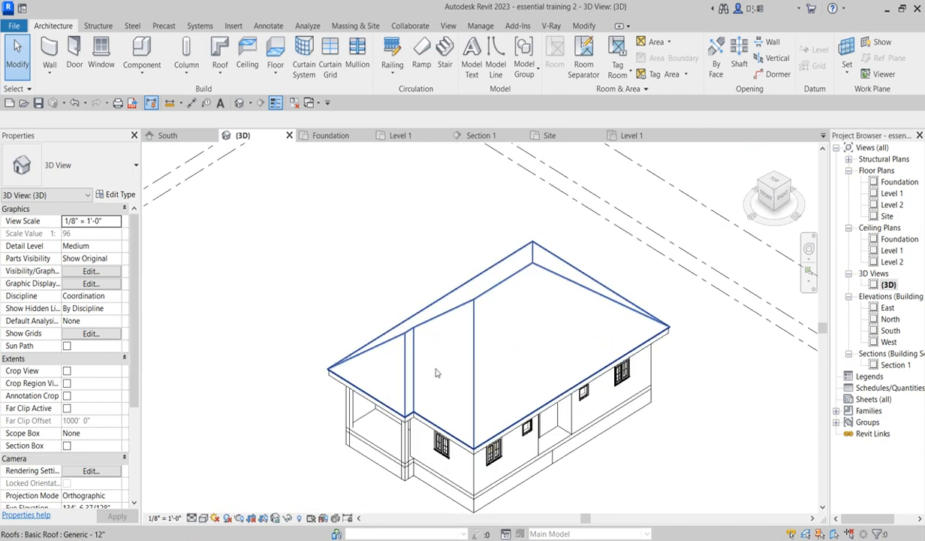
pyautogui.scroll(3, 498, 323)
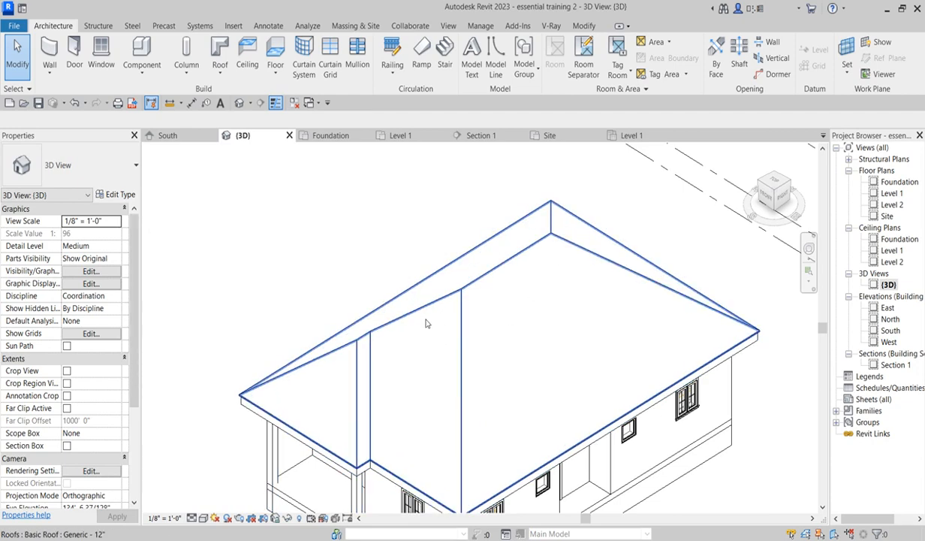
pyautogui.click(651, 233)
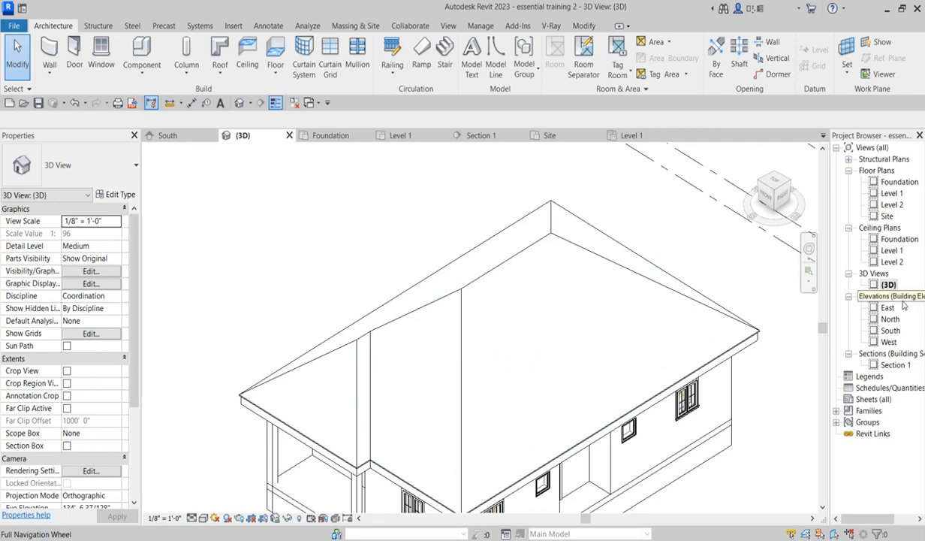
# - In the South elevation, move the roof up 1 1/4" so it sits on top of the fascia
pyautogui.doubleClick(891, 331)
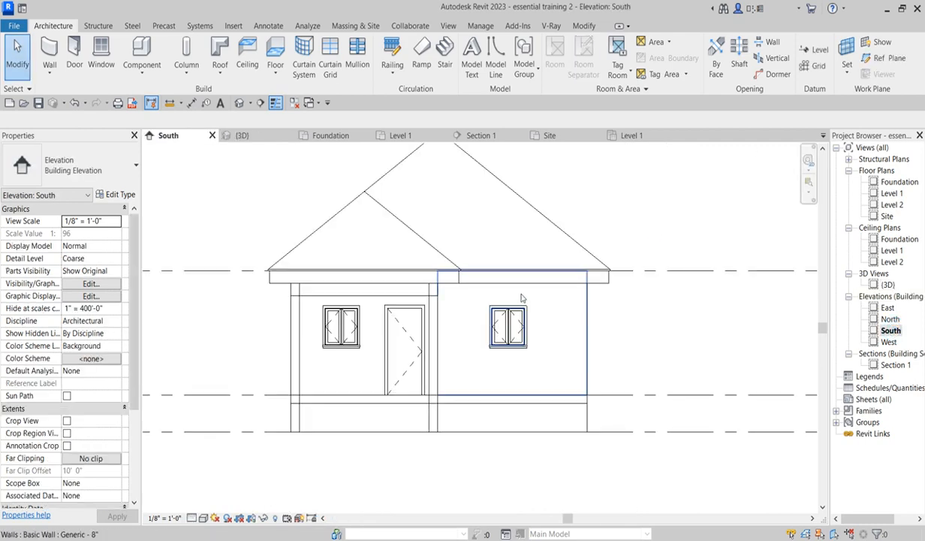
pyautogui.scroll(2, 589, 263)
pyautogui.click(593, 259)
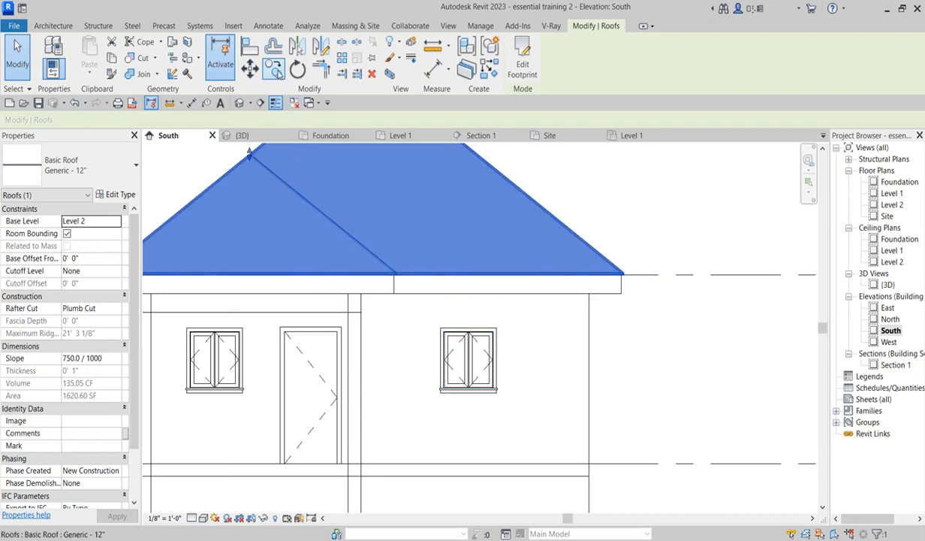
pyautogui.click(276, 70)
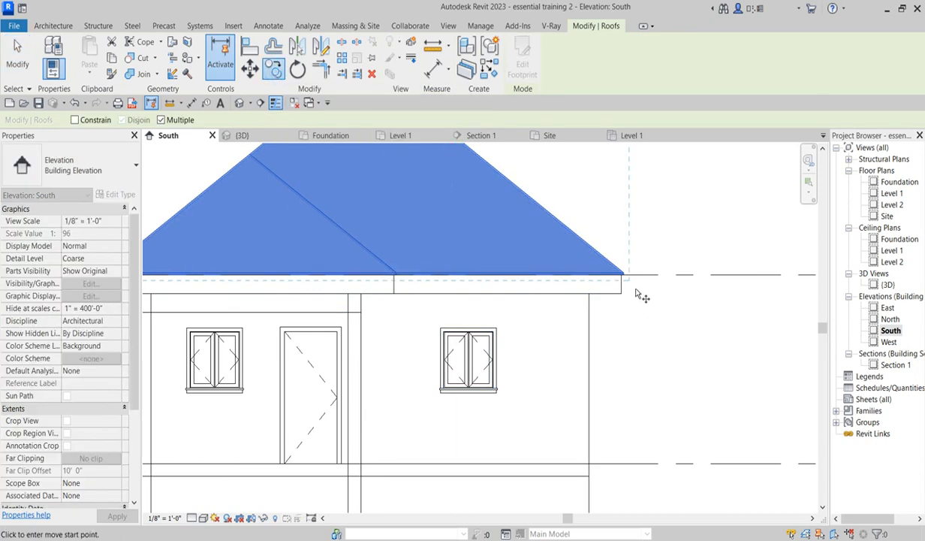
pyautogui.scroll(5, 638, 291)
pyautogui.click(602, 250)
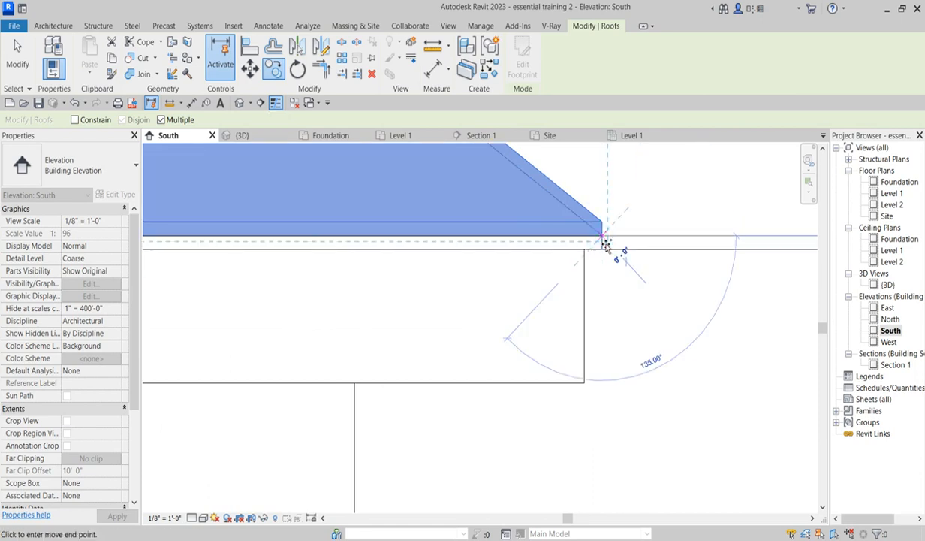
pyautogui.rightClick(622, 220)
pyautogui.click(663, 228)
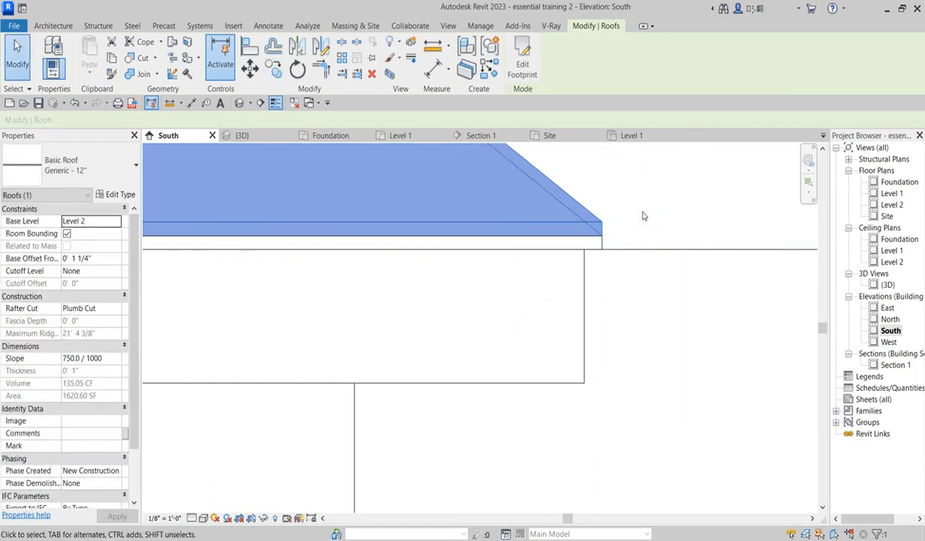
pyautogui.rightClick(608, 193)
pyautogui.click(621, 200)
# - Inspect the moved roof's edge against the fascia in the South elevation
pyautogui.scroll(-3, 598, 248)
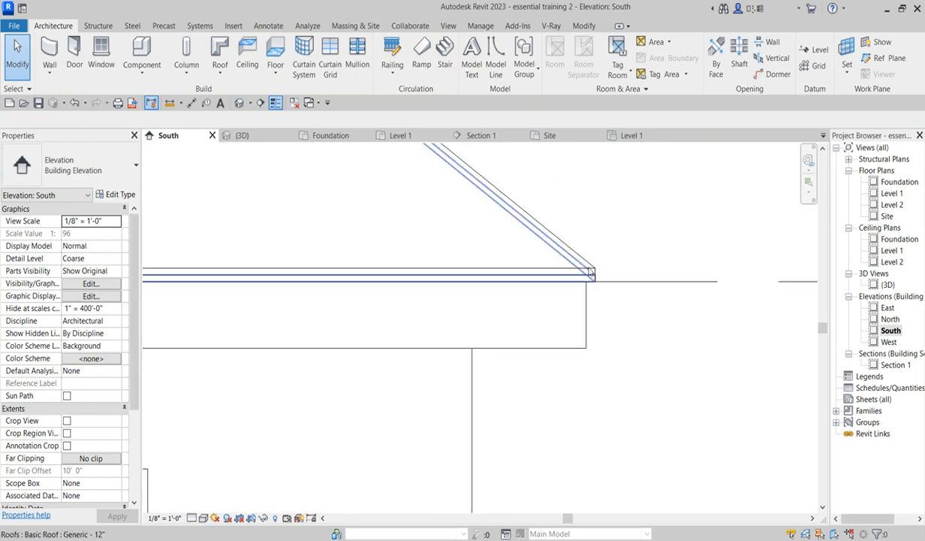
pyautogui.click(590, 266)
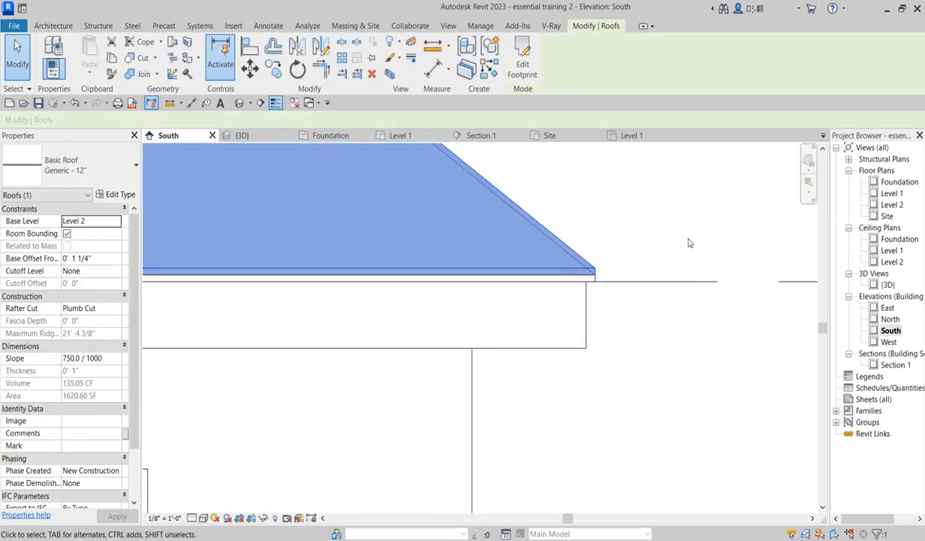
pyautogui.click(681, 229)
pyautogui.scroll(-4, 598, 392)
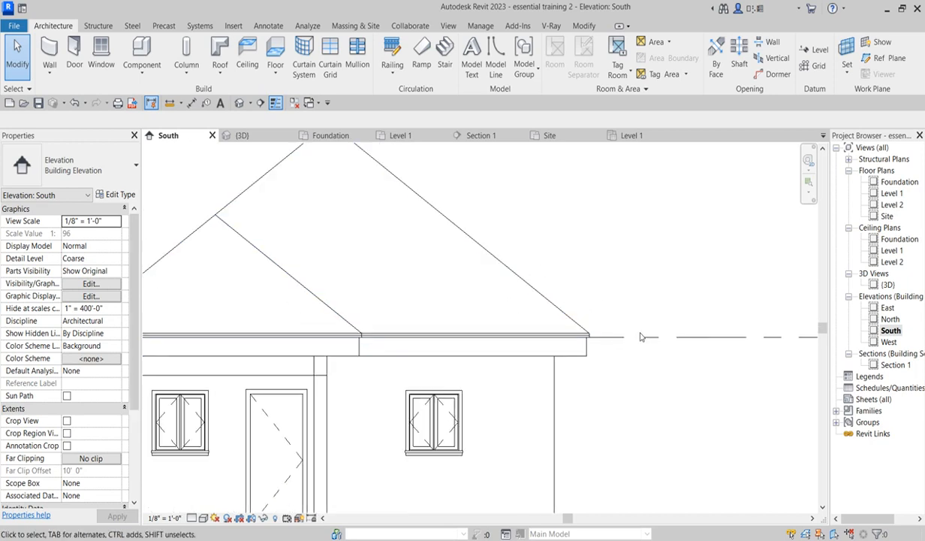
# - Open the Site floor plan and start a vertical opening cut on the roof
pyautogui.scroll(-2, 640, 378)
pyautogui.scroll(2, 445, 310)
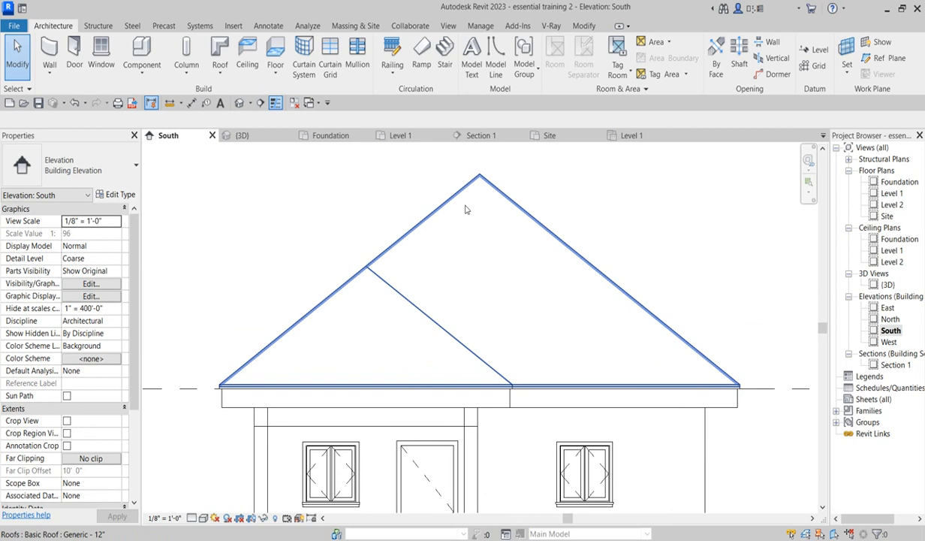
pyautogui.doubleClick(887, 216)
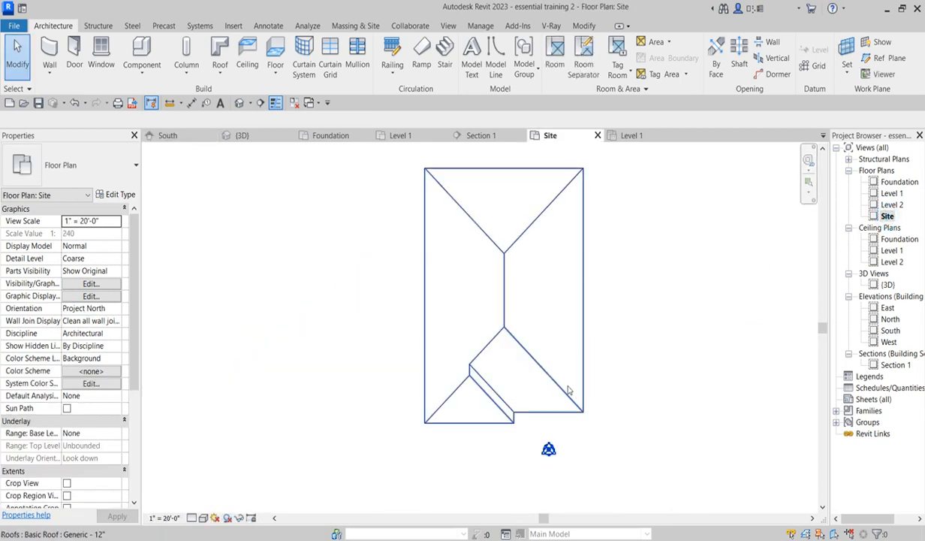
pyautogui.scroll(-1, 536, 379)
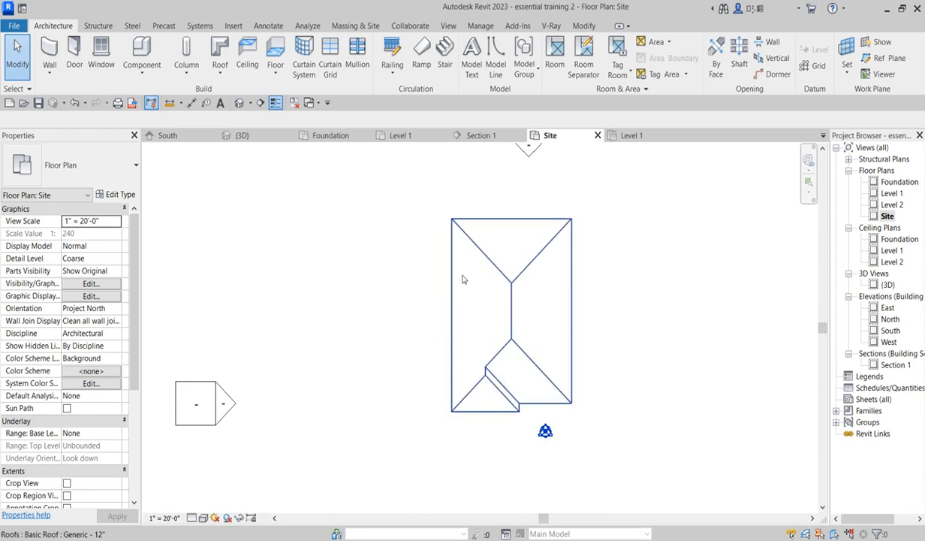
pyautogui.scroll(1, 517, 306)
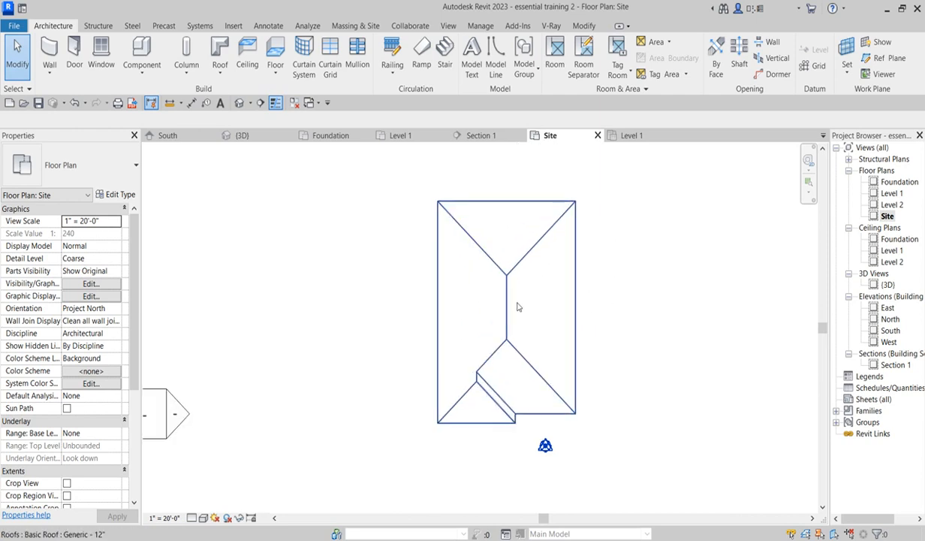
pyautogui.scroll(-4, 486, 431)
pyautogui.scroll(3, 526, 348)
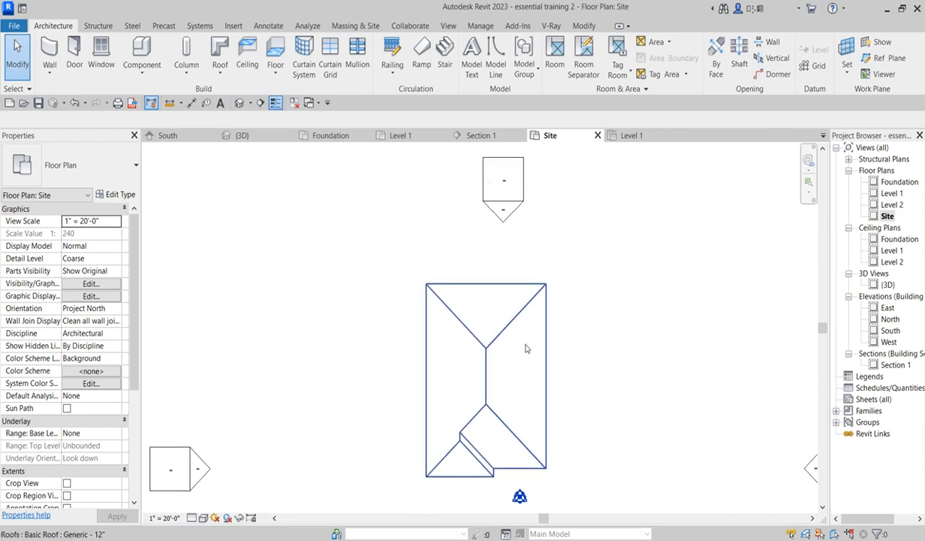
pyautogui.click(778, 60)
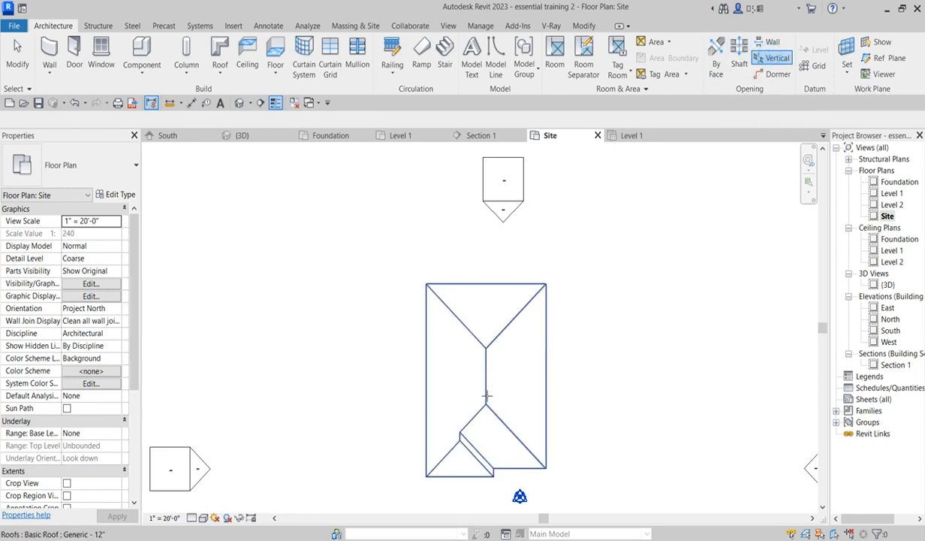
pyautogui.scroll(2, 485, 394)
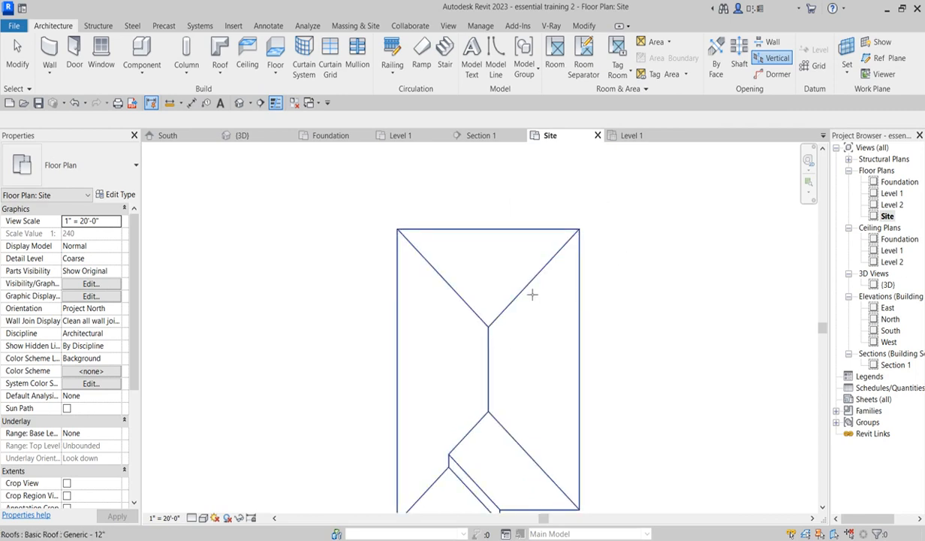
pyautogui.click(489, 330)
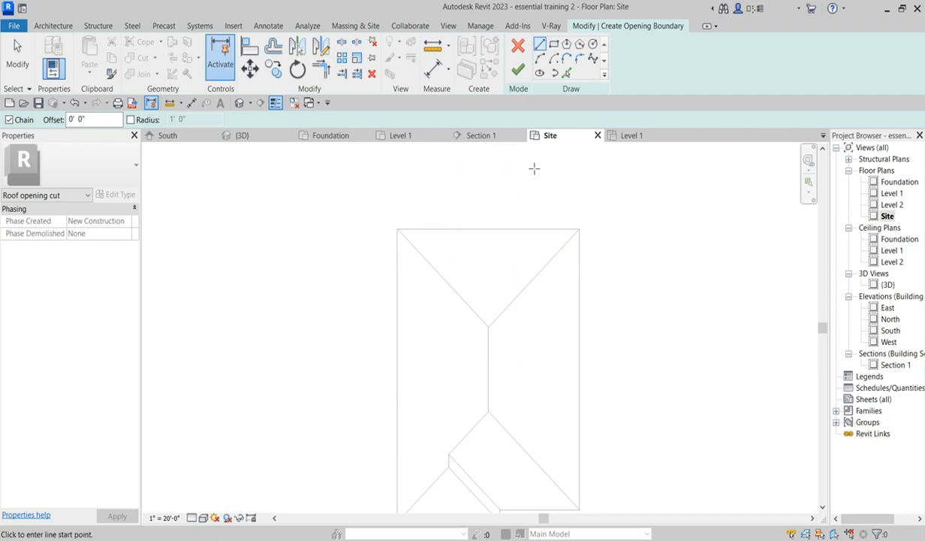
# - Pick the roof's outer perimeter edges, including the porch step, as opening boundary lines
pyautogui.click(566, 74)
pyautogui.scroll(1, 447, 279)
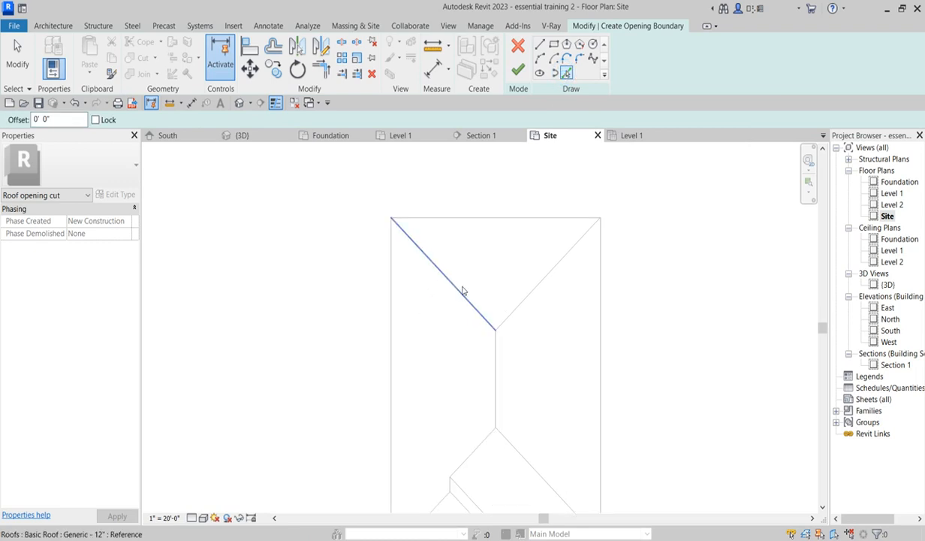
pyautogui.click(391, 304)
pyautogui.click(475, 220)
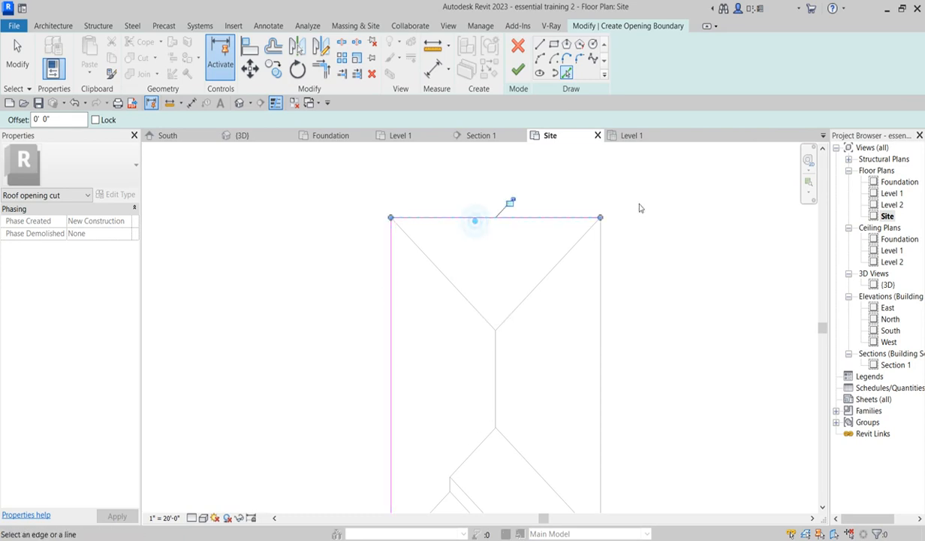
pyautogui.click(598, 264)
pyautogui.keyDown('ctrl'); pyautogui.scroll(-2, 543, 492); pyautogui.keyUp('ctrl')
pyautogui.scroll(2, 559, 496)
pyautogui.click(559, 492)
pyautogui.scroll(-2, 516, 345)
pyautogui.scroll(2, 494, 451)
pyautogui.click(492, 418)
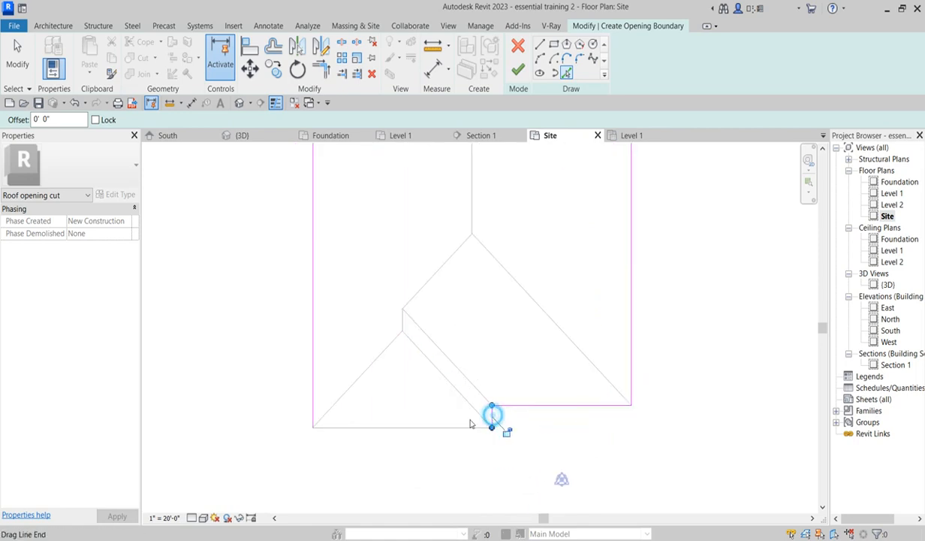
pyautogui.click(462, 425)
pyautogui.scroll(-2, 410, 394)
pyautogui.scroll(1, 405, 326)
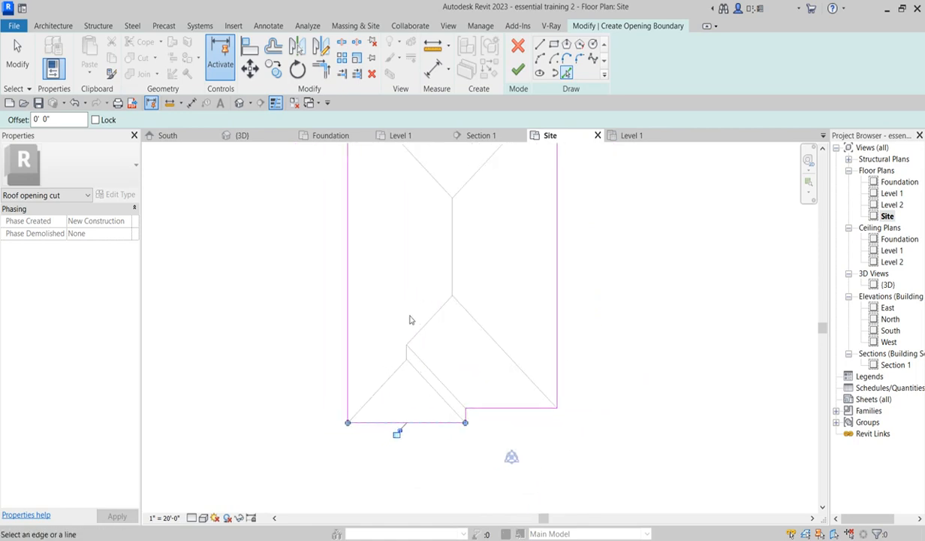
pyautogui.scroll(-3, 403, 405)
pyautogui.scroll(2, 444, 295)
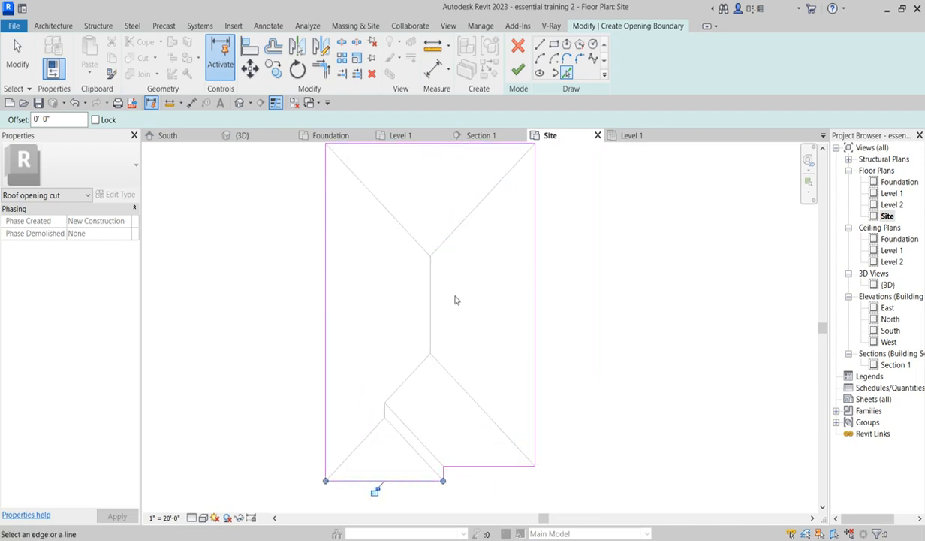
pyautogui.scroll(-2, 454, 296)
pyautogui.scroll(2, 495, 457)
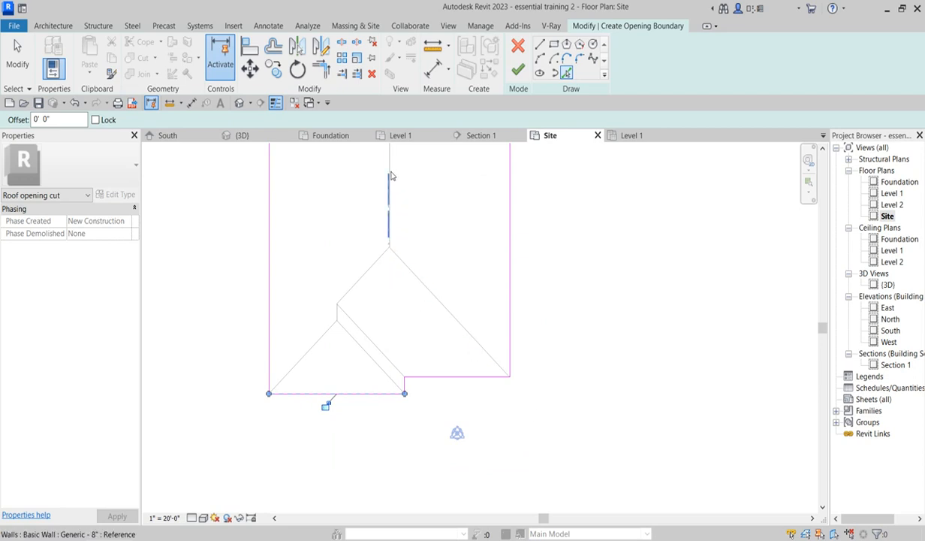
pyautogui.scroll(3, 509, 380)
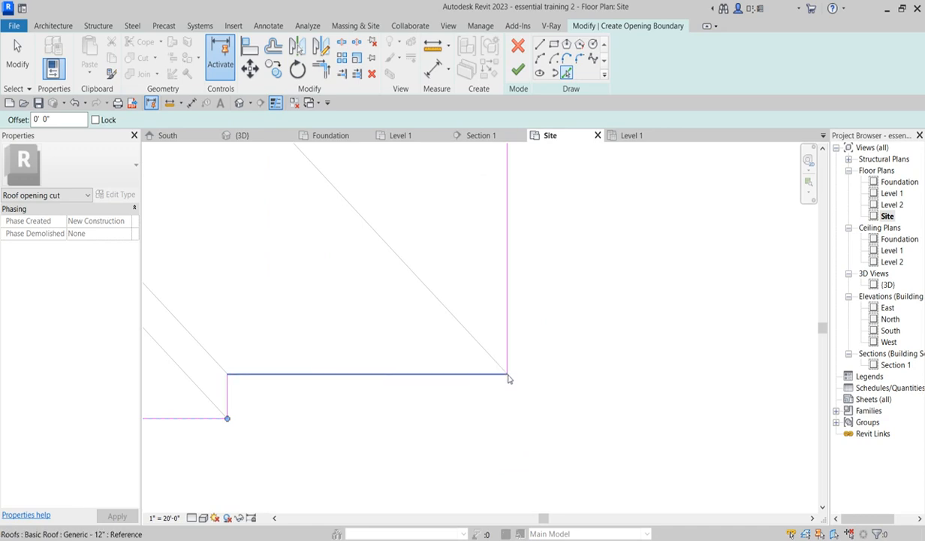
pyautogui.click(493, 374)
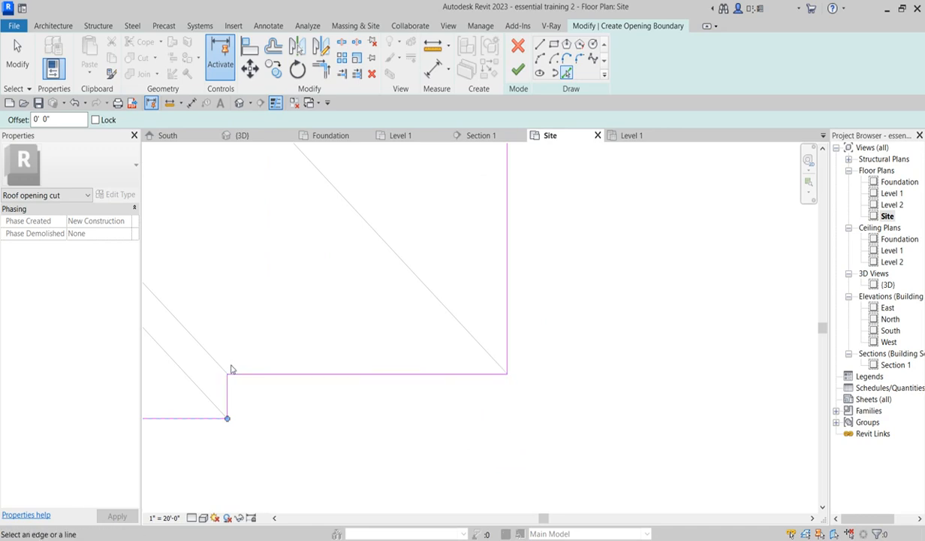
pyautogui.scroll(-1, 280, 380)
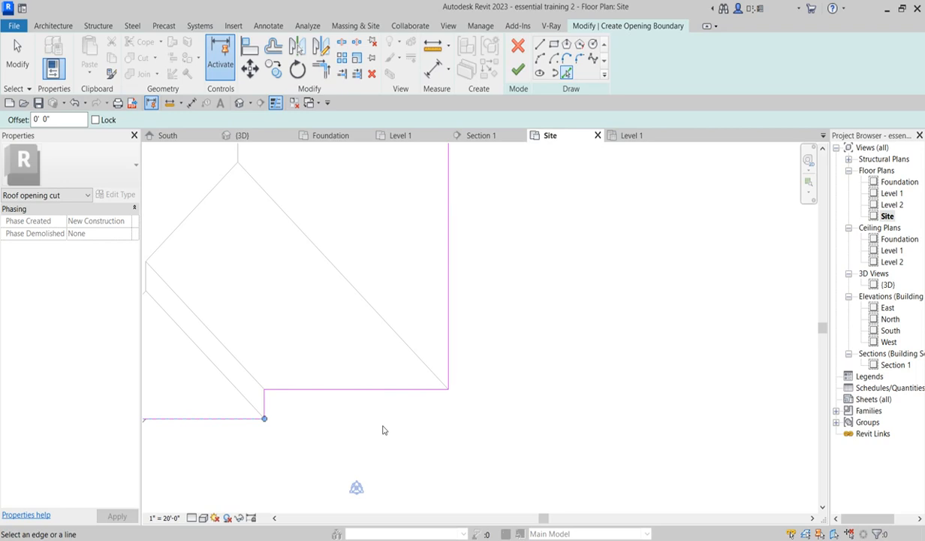
# - Pick the roof's hip and ridge lines and the porch roof edges as further boundary lines
pyautogui.scroll(-4, 422, 451)
pyautogui.scroll(-2, 441, 423)
pyautogui.scroll(4, 299, 189)
pyautogui.scroll(-2, 316, 220)
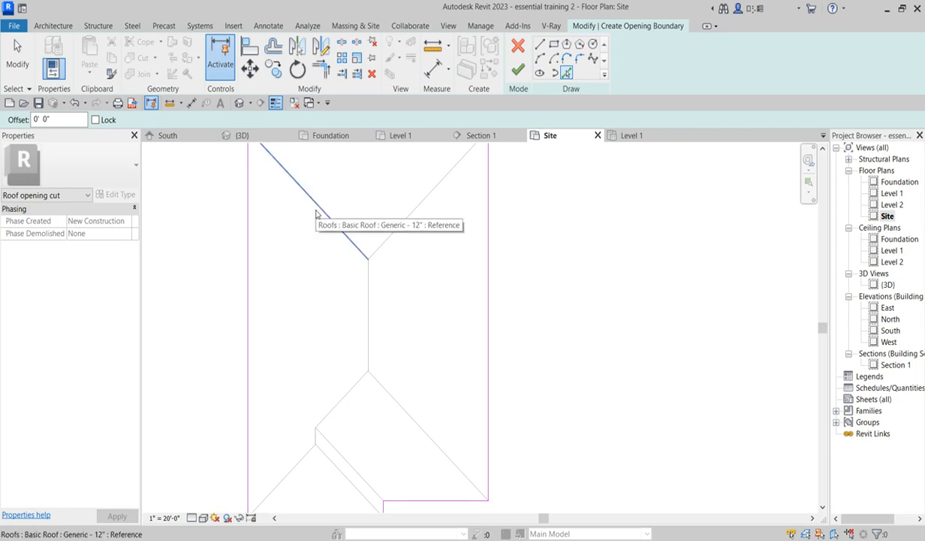
pyautogui.click(315, 211)
pyautogui.click(390, 236)
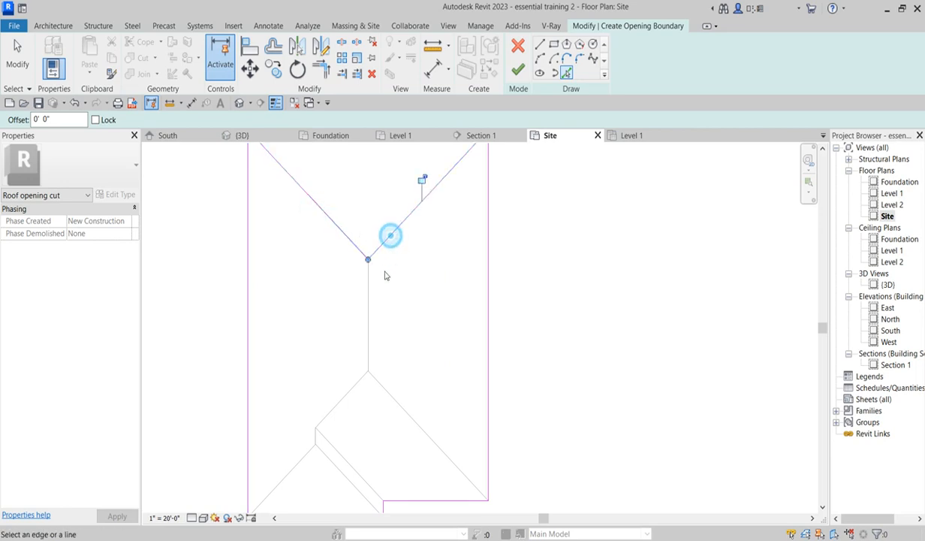
pyautogui.click(368, 292)
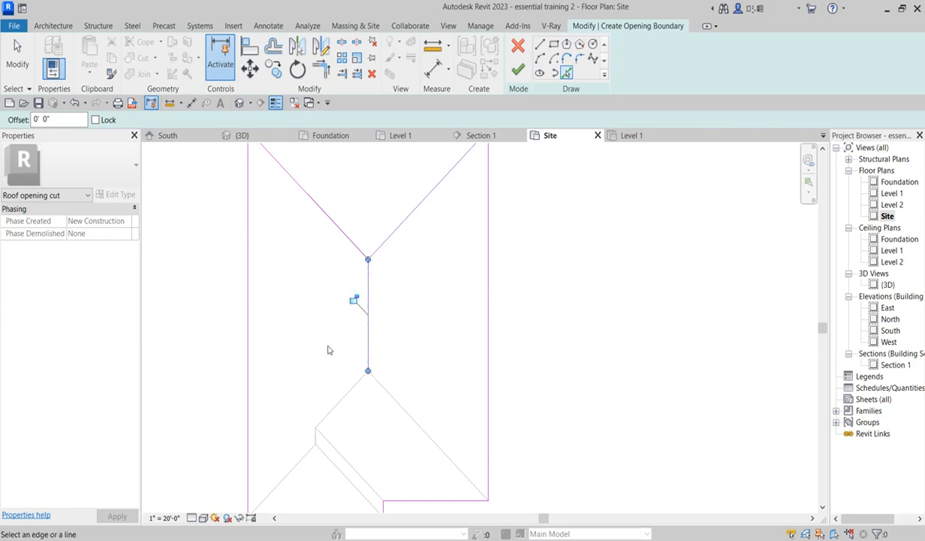
pyautogui.click(407, 409)
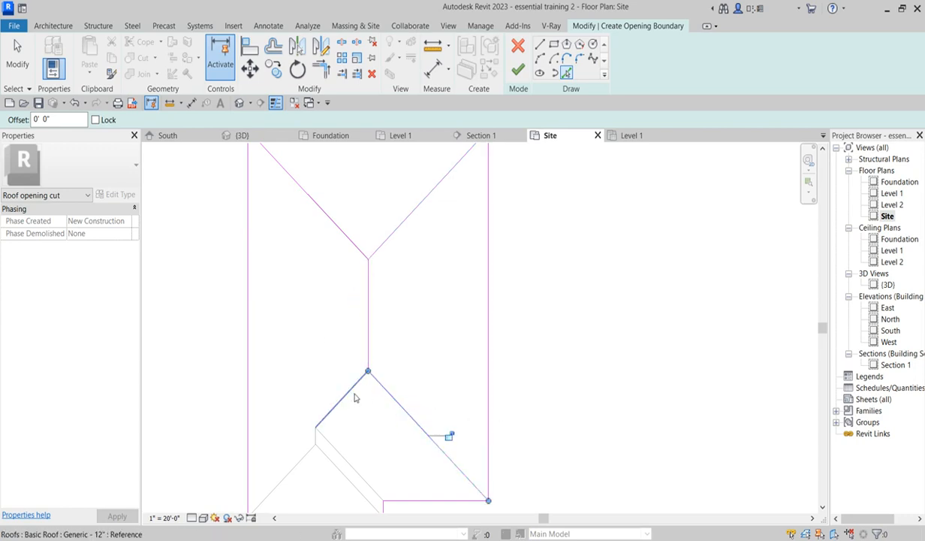
pyautogui.click(349, 384)
pyautogui.scroll(3, 315, 439)
pyautogui.click(315, 441)
pyautogui.scroll(-3, 318, 422)
pyautogui.scroll(2, 306, 449)
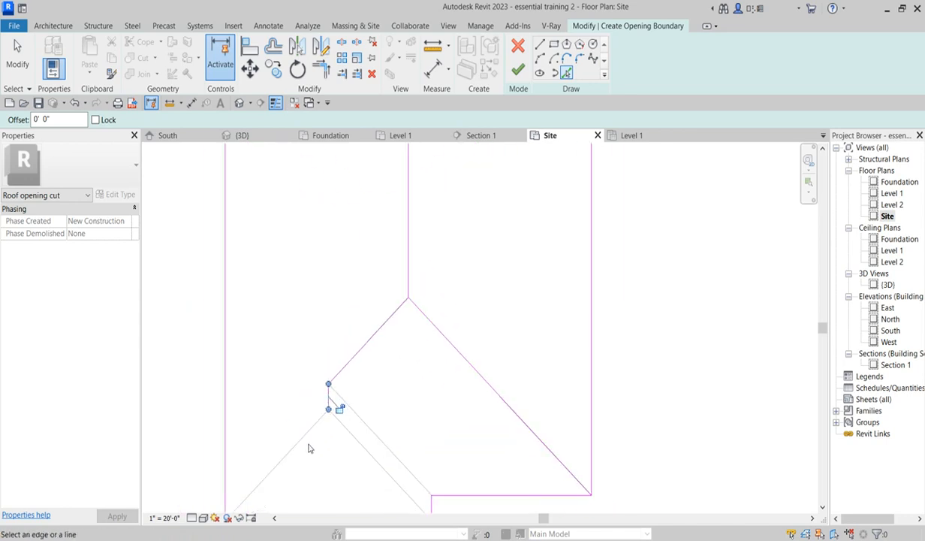
pyautogui.click(311, 439)
pyautogui.click(346, 436)
pyautogui.scroll(-2, 379, 405)
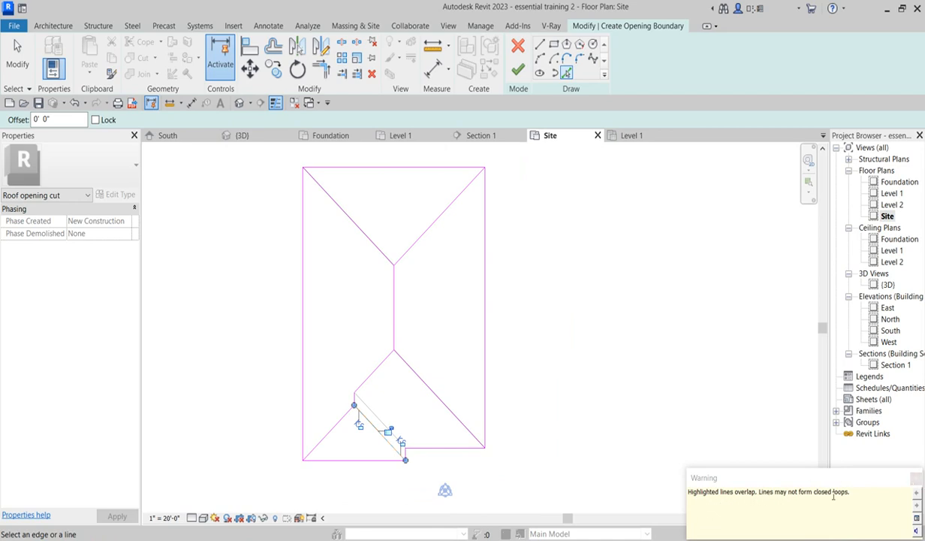
pyautogui.click(915, 476)
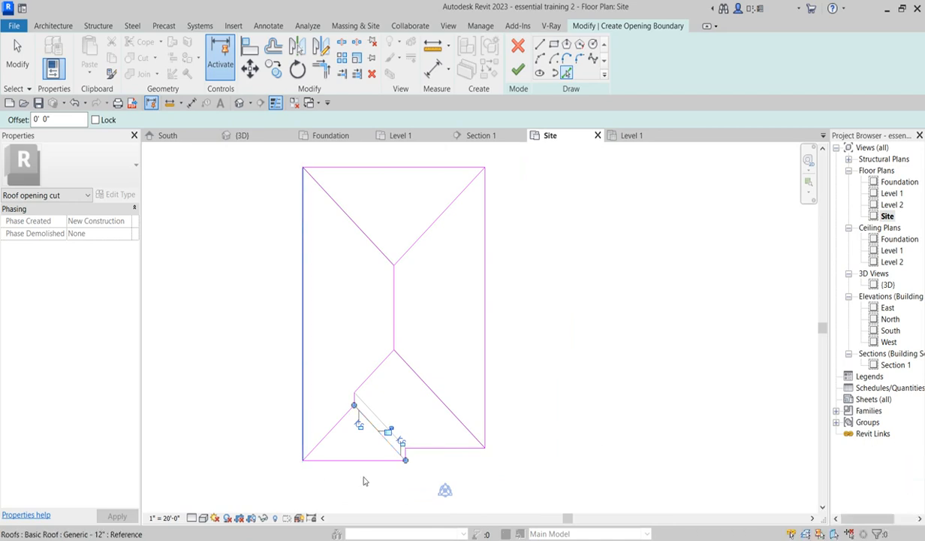
# - Inspect the picked boundary lines where the porch roof meets the main roof
pyautogui.scroll(5, 361, 458)
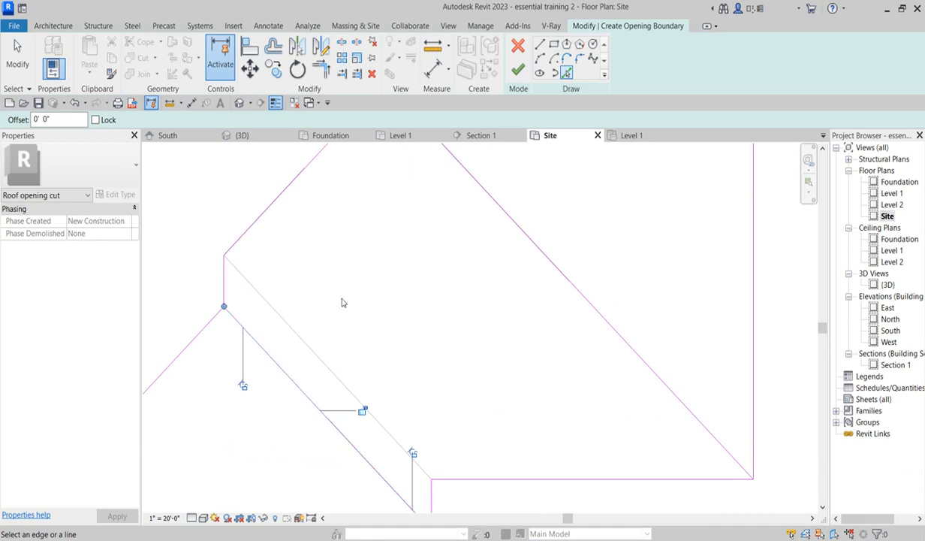
pyautogui.scroll(2, 263, 345)
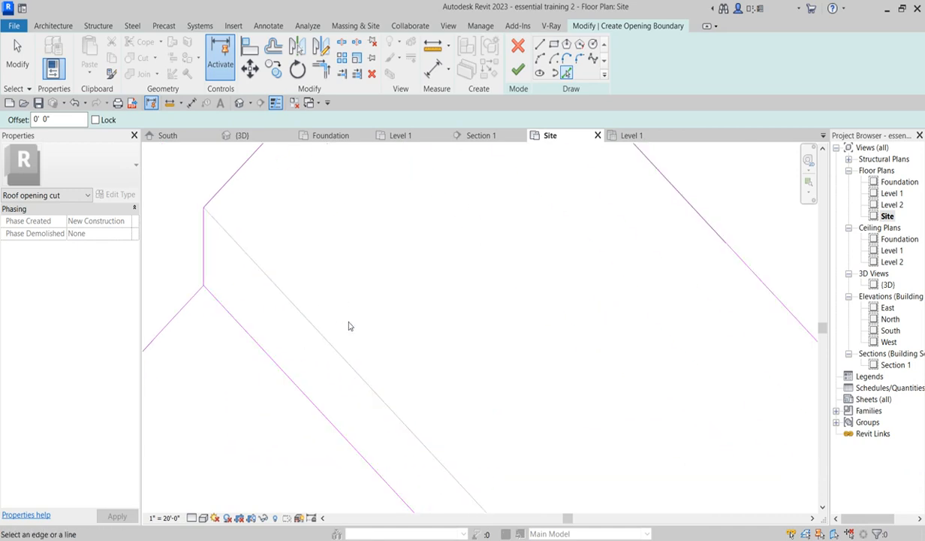
pyautogui.press('Escape')
pyautogui.click(284, 375)
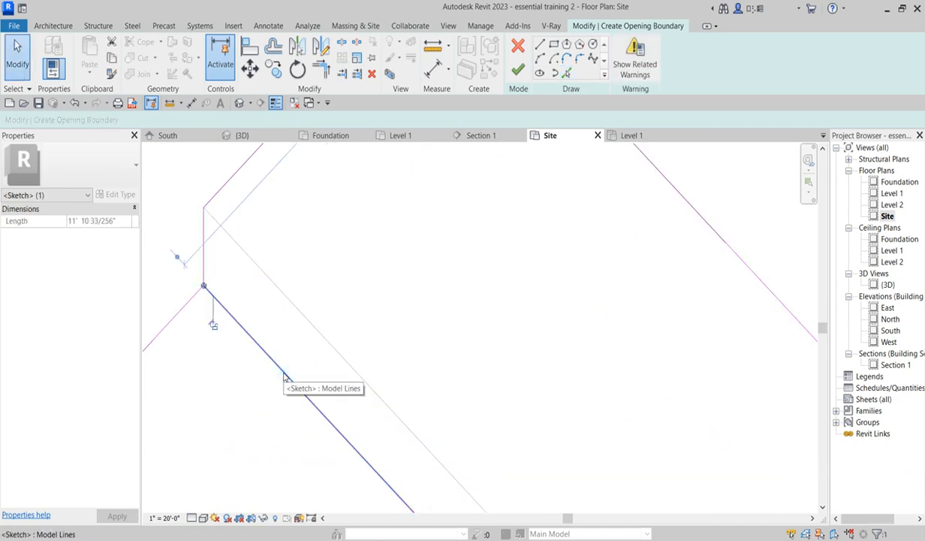
pyautogui.click(359, 340)
pyautogui.scroll(-4, 323, 375)
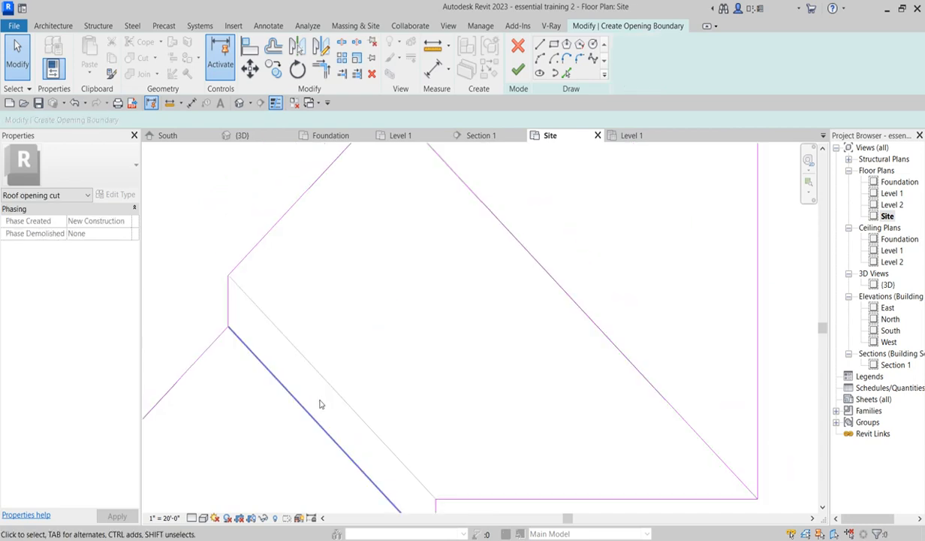
pyautogui.scroll(-4, 418, 496)
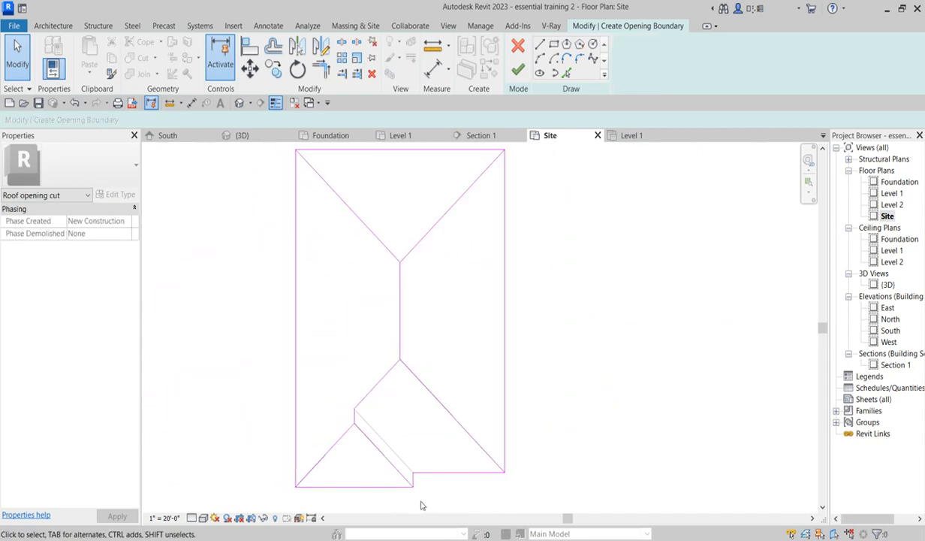
pyautogui.scroll(1, 380, 226)
pyautogui.scroll(-2, 410, 329)
pyautogui.scroll(2, 360, 255)
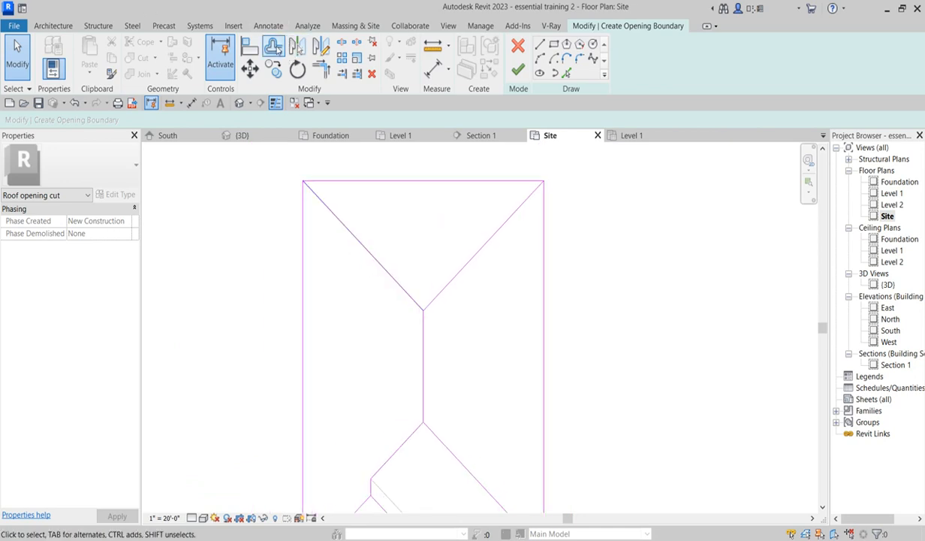
# - Offset the main roof's two hip lines and ridge line 0' 5" as copies with the Offset tool
pyautogui.click(273, 46)
pyautogui.scroll(2, 325, 204)
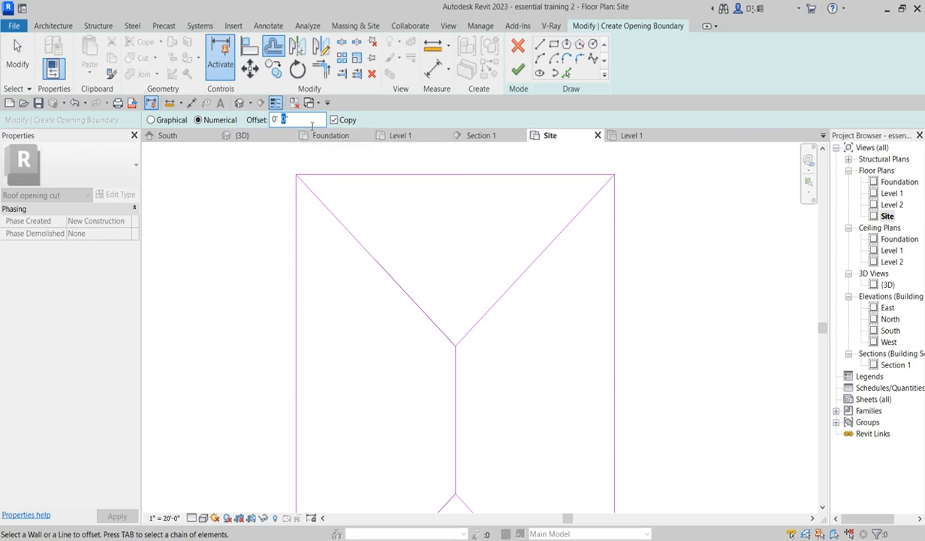
pyautogui.scroll(3, 357, 235)
pyautogui.click(364, 247)
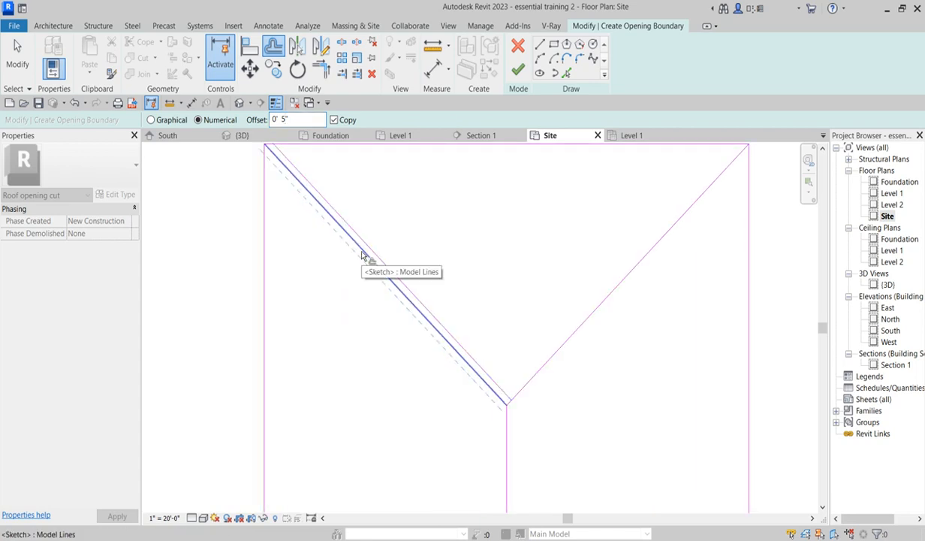
pyautogui.click(362, 255)
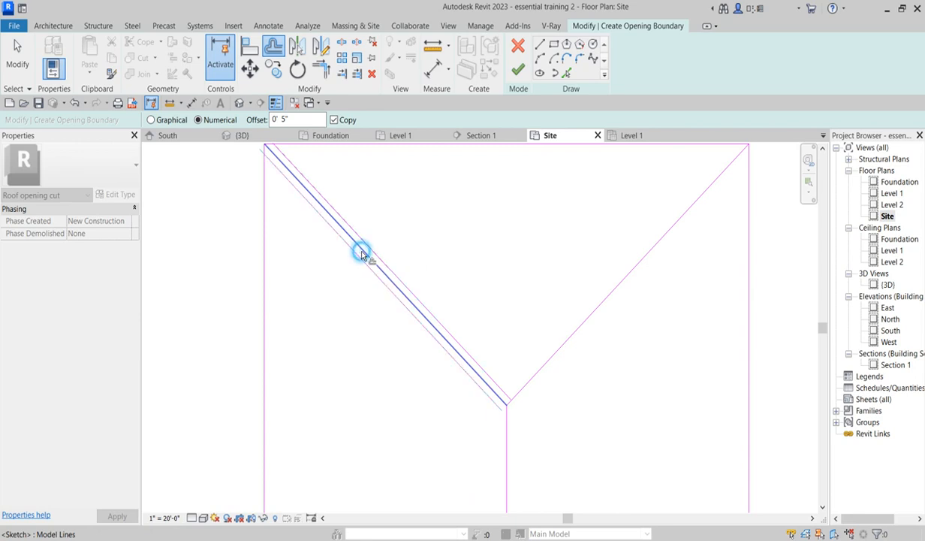
pyautogui.click(539, 375)
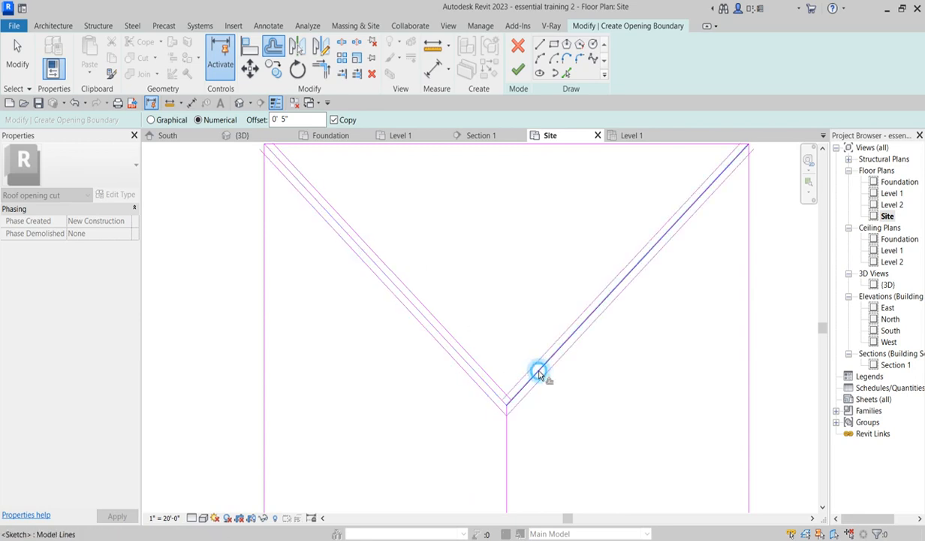
pyautogui.click(510, 436)
# - Offset the porch roof's hip and valley boundary lines 0' 5" as copies, then leave the Offset tool
pyautogui.scroll(-4, 540, 325)
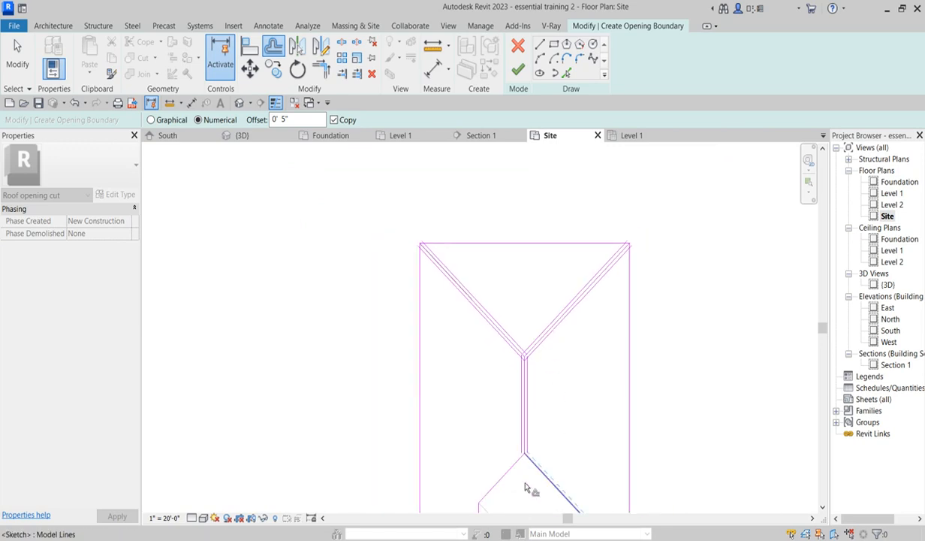
pyautogui.scroll(3, 513, 463)
pyautogui.click(512, 455)
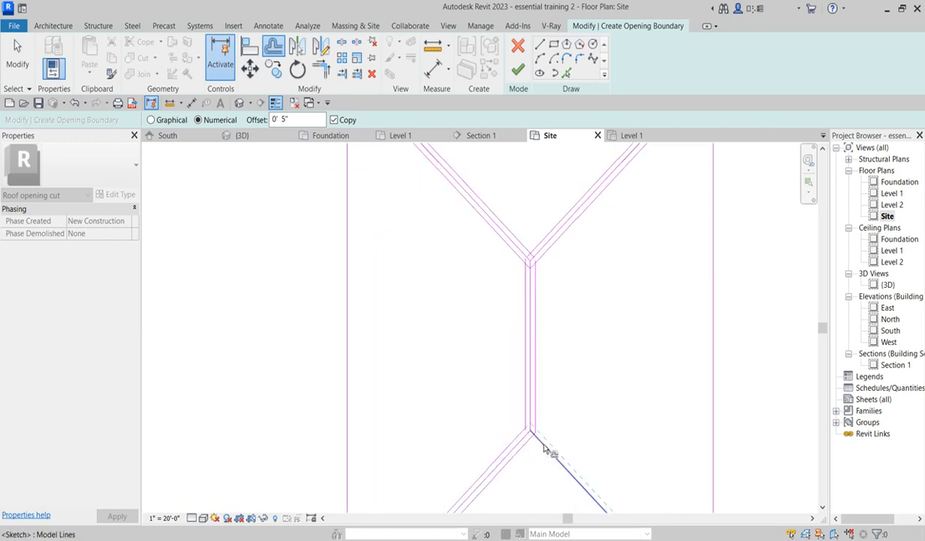
pyautogui.click(544, 450)
pyautogui.scroll(-3, 578, 423)
pyautogui.scroll(5, 520, 448)
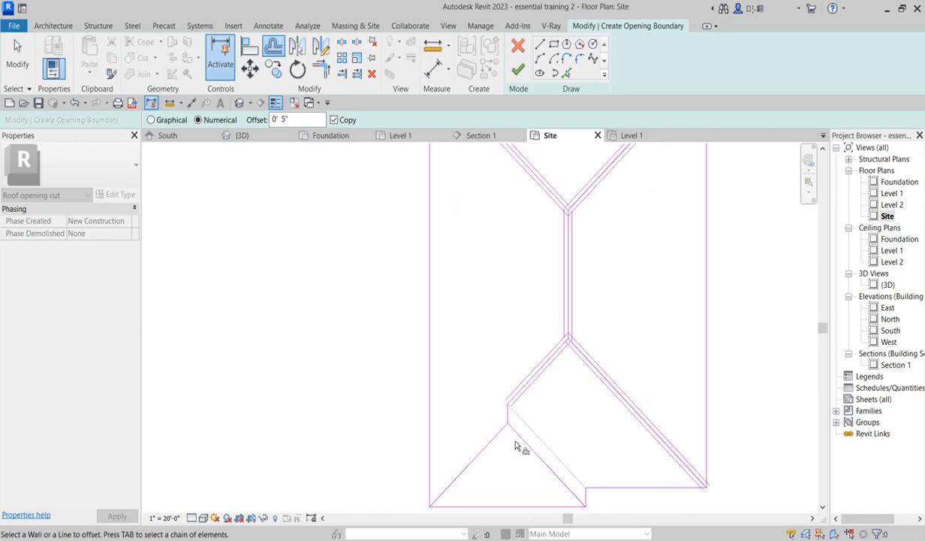
pyautogui.click(523, 435)
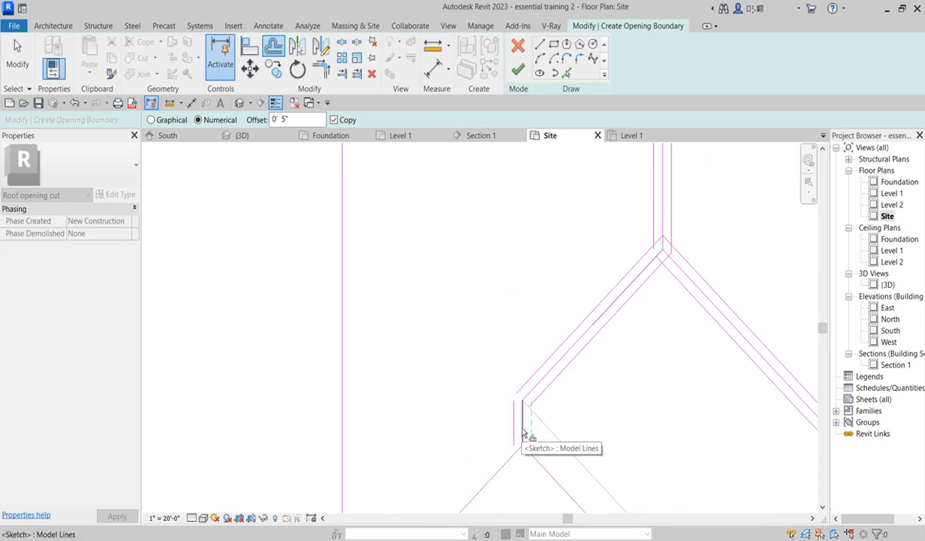
pyautogui.click(493, 465)
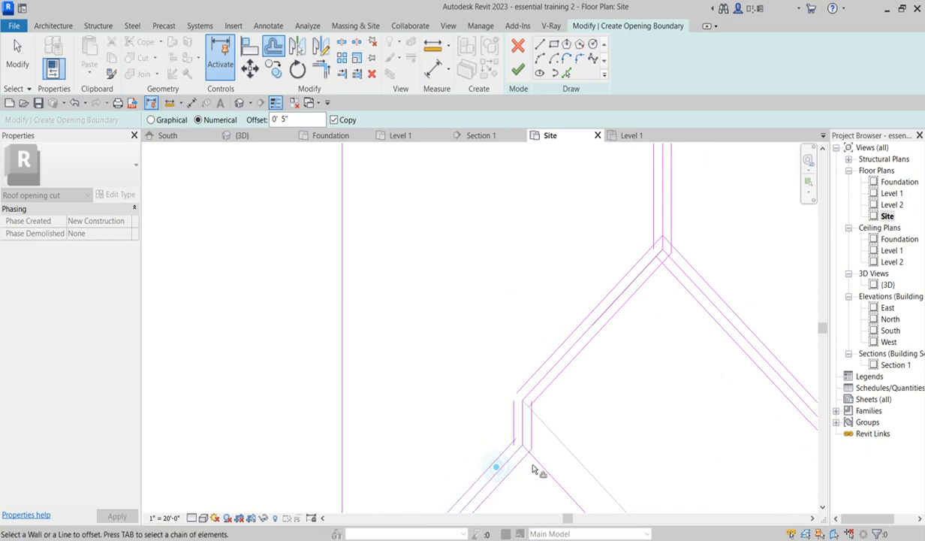
pyautogui.click(539, 469)
pyautogui.scroll(-6, 538, 383)
pyautogui.scroll(4, 569, 445)
pyautogui.press('Escape')
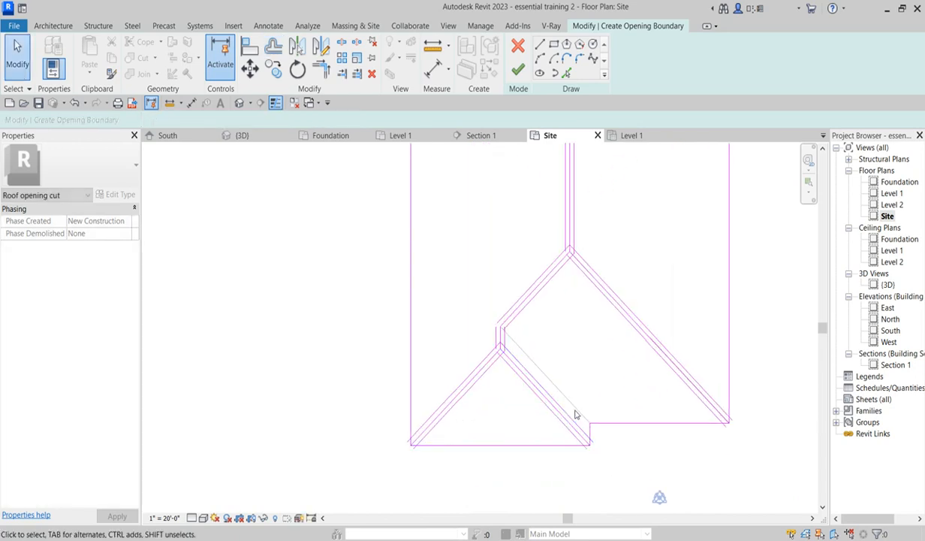
# - Trim/extend the offset lines to corners where the porch hip meets the main roof's lower hip
pyautogui.scroll(4, 581, 405)
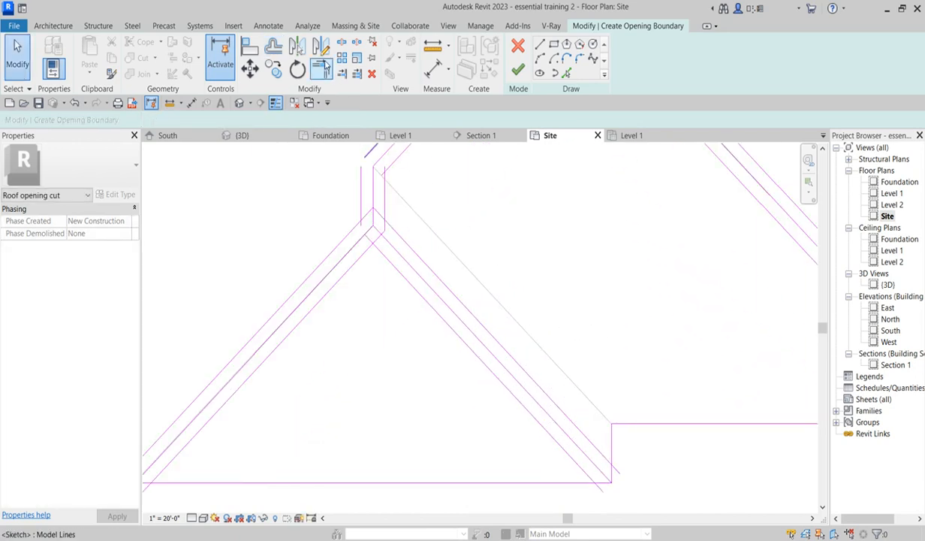
pyautogui.click(320, 68)
pyautogui.scroll(-3, 492, 305)
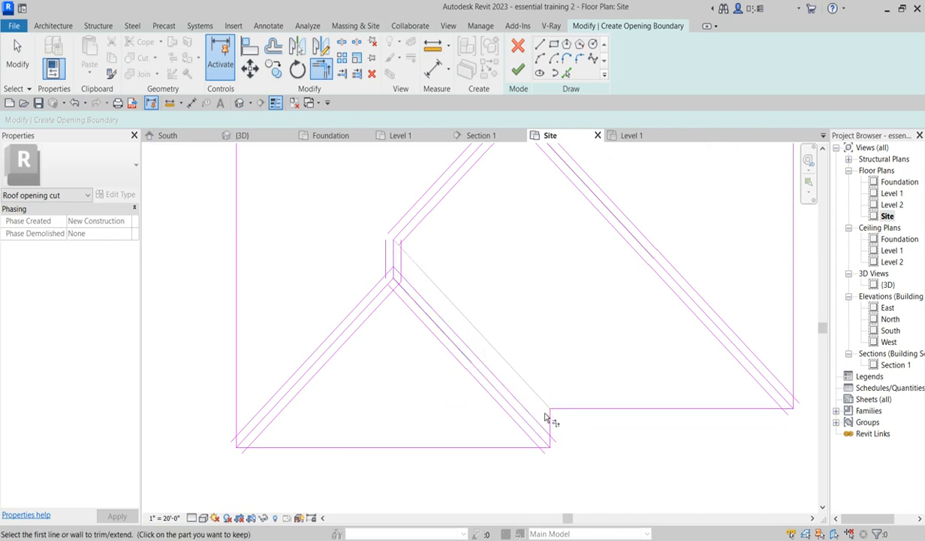
pyautogui.scroll(5, 556, 427)
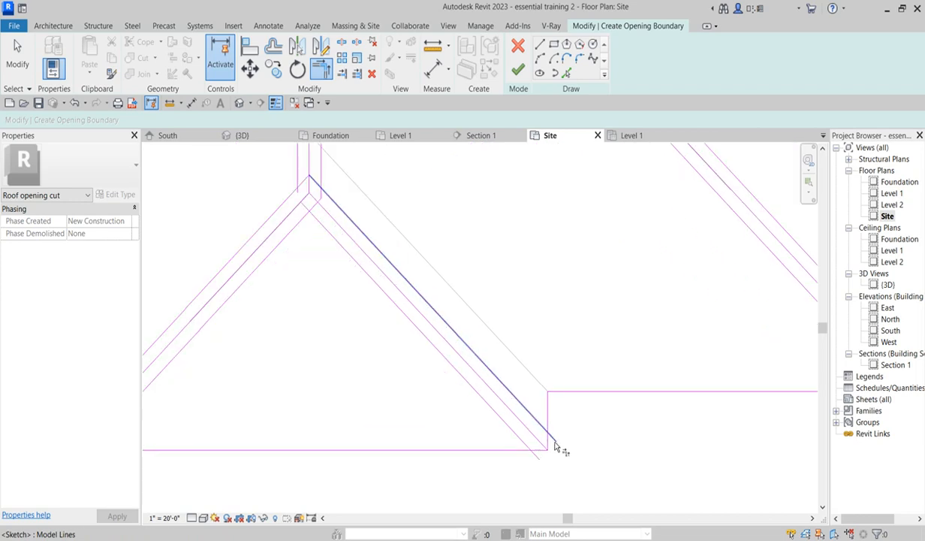
pyautogui.click(538, 408)
pyautogui.click(572, 400)
pyautogui.click(502, 447)
pyautogui.click(479, 481)
pyautogui.scroll(-3, 556, 454)
pyautogui.scroll(-2, 314, 437)
pyautogui.scroll(1, 328, 402)
pyautogui.click(329, 400)
pyautogui.click(349, 417)
pyautogui.click(312, 383)
pyautogui.click(296, 373)
# - Trim/extend the offset lines to corners at the porch step and along the porch roof's outer hips
pyautogui.scroll(-4, 337, 410)
pyautogui.scroll(3, 576, 383)
pyautogui.click(639, 374)
pyautogui.click(640, 399)
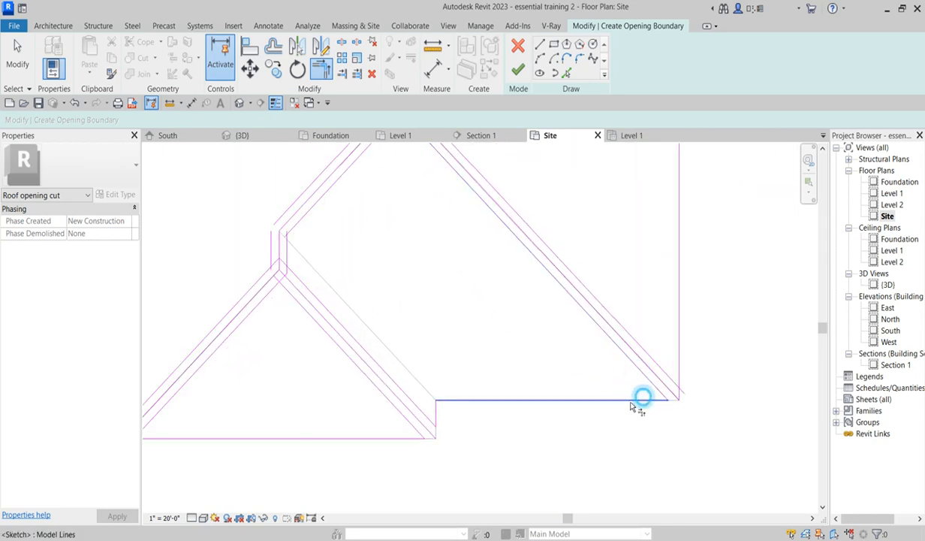
pyautogui.click(663, 370)
pyautogui.click(679, 364)
pyautogui.scroll(-3, 563, 471)
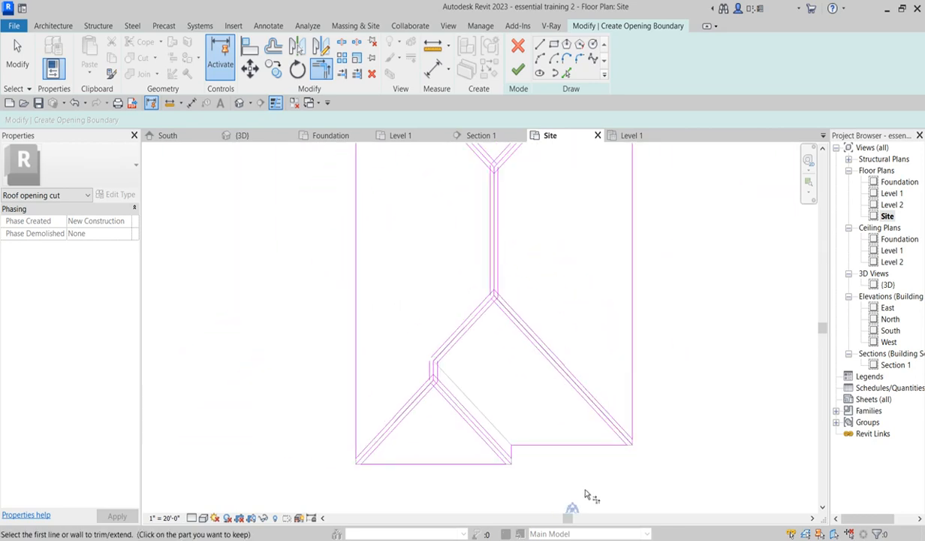
pyautogui.scroll(2, 629, 227)
pyautogui.scroll(3, 628, 227)
pyautogui.click(597, 244)
pyautogui.click(584, 226)
pyautogui.click(580, 209)
pyautogui.scroll(-3, 631, 251)
pyautogui.scroll(2, 398, 240)
pyautogui.click(410, 233)
pyautogui.click(388, 263)
pyautogui.click(368, 274)
# - Trim/extend the doubled lines to corners at the short vertical segment where the porch joins the main roof
pyautogui.scroll(-3, 424, 306)
pyautogui.scroll(-1, 433, 434)
pyautogui.scroll(4, 433, 434)
pyautogui.scroll(-3, 388, 464)
pyautogui.scroll(2, 449, 383)
pyautogui.scroll(2, 463, 375)
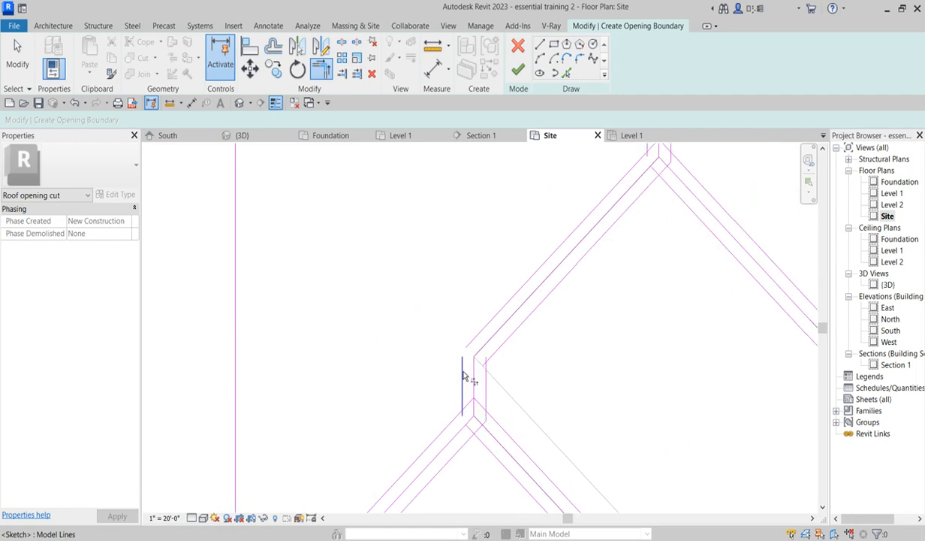
pyautogui.click(462, 372)
pyautogui.click(473, 340)
pyautogui.click(454, 418)
pyautogui.click(464, 403)
pyautogui.click(462, 394)
pyautogui.click(514, 438)
pyautogui.click(491, 403)
pyautogui.scroll(-1, 488, 403)
pyautogui.scroll(2, 471, 445)
pyautogui.click(469, 436)
# - Trim/extend the remaining offset lines to corners around the ridge's lower junction and the main hips
pyautogui.scroll(-7, 490, 441)
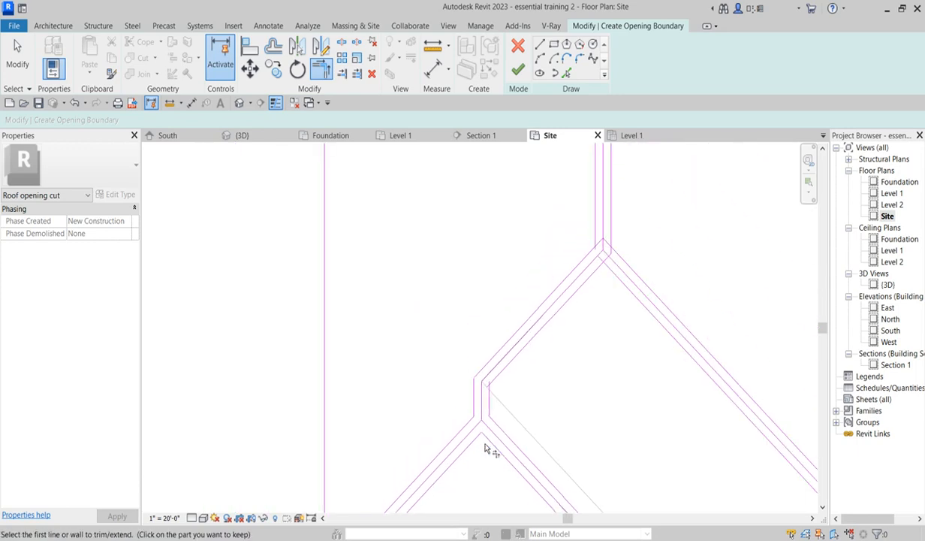
pyautogui.scroll(5, 595, 356)
pyautogui.click(537, 326)
pyautogui.click(560, 323)
pyautogui.click(536, 267)
pyautogui.click(505, 299)
pyautogui.click(537, 353)
pyautogui.scroll(-4, 518, 450)
pyautogui.scroll(5, 526, 325)
pyautogui.click(518, 288)
pyautogui.click(486, 363)
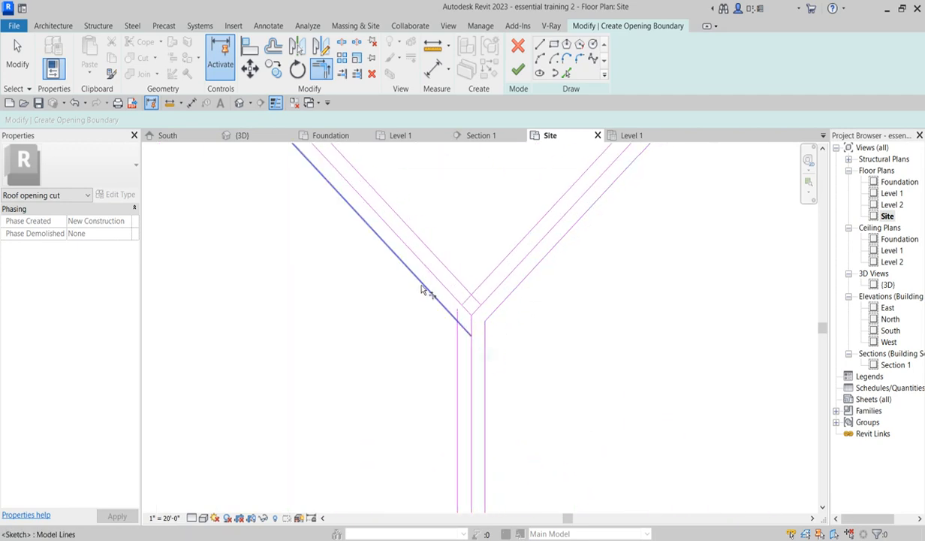
pyautogui.click(424, 295)
pyautogui.click(454, 336)
pyautogui.click(466, 278)
pyautogui.click(482, 279)
pyautogui.scroll(-4, 482, 381)
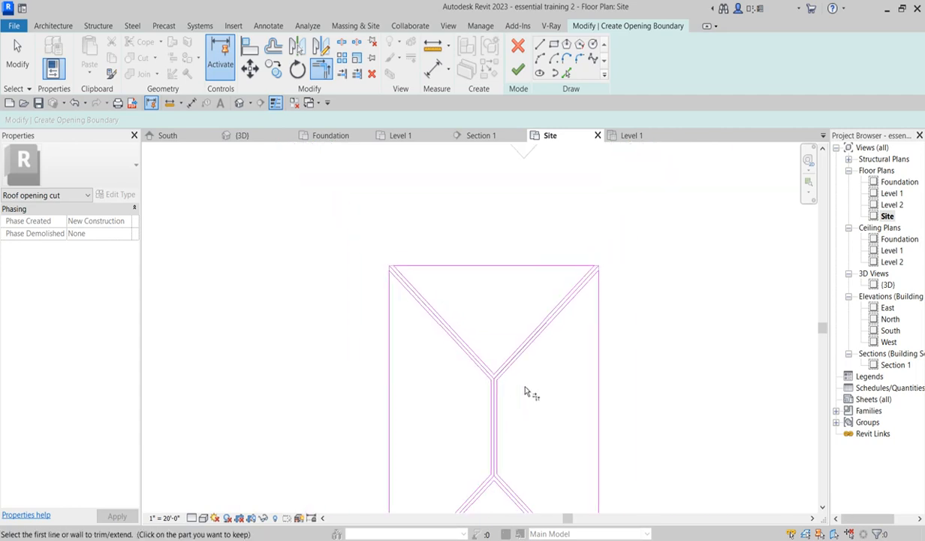
pyautogui.scroll(2, 644, 234)
pyautogui.scroll(-3, 680, 260)
# - Try to finish the opening boundary sketch, and continue editing it
pyautogui.rightClick(681, 260)
pyautogui.click(723, 272)
pyautogui.scroll(1, 496, 285)
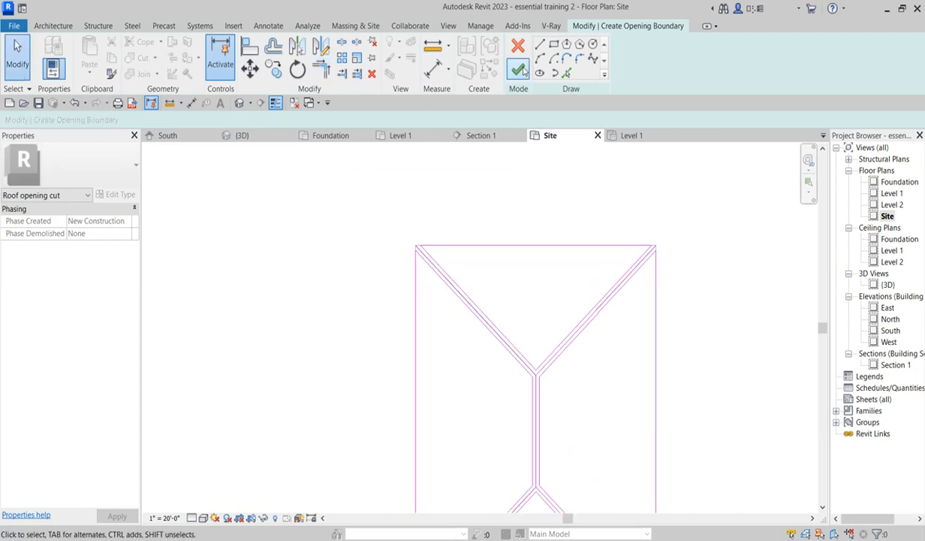
pyautogui.click(520, 69)
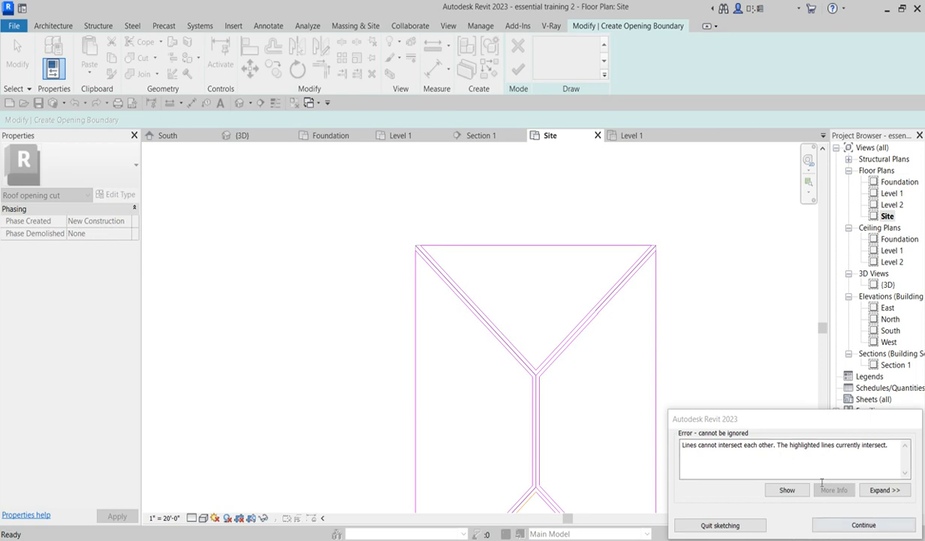
pyautogui.click(863, 525)
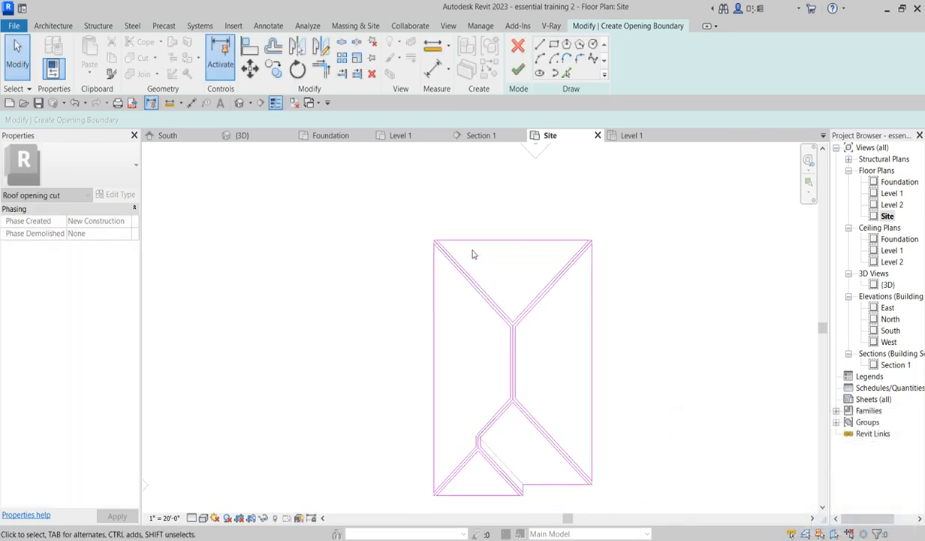
# - Trim/extend the offset hip line to the corner at the porch valley junction
pyautogui.scroll(5, 510, 473)
pyautogui.scroll(3, 433, 367)
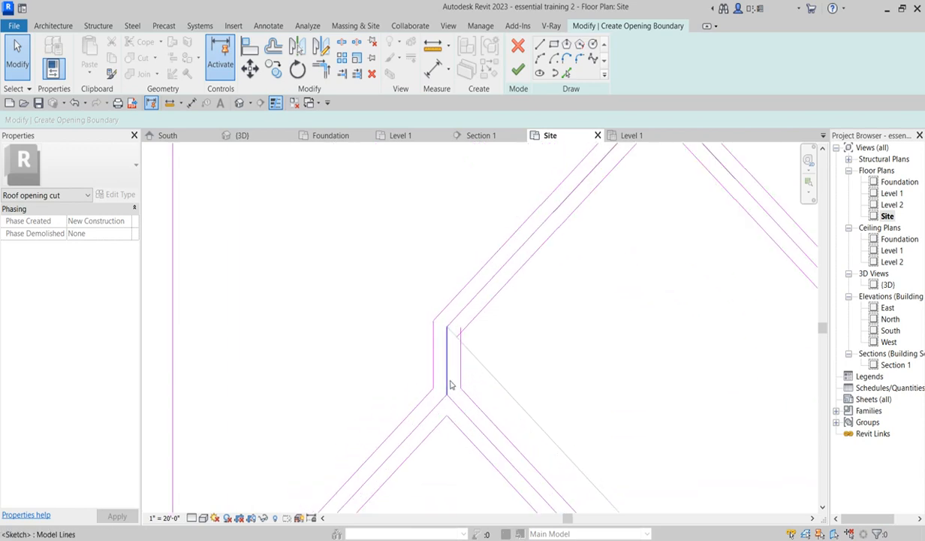
pyautogui.click(319, 75)
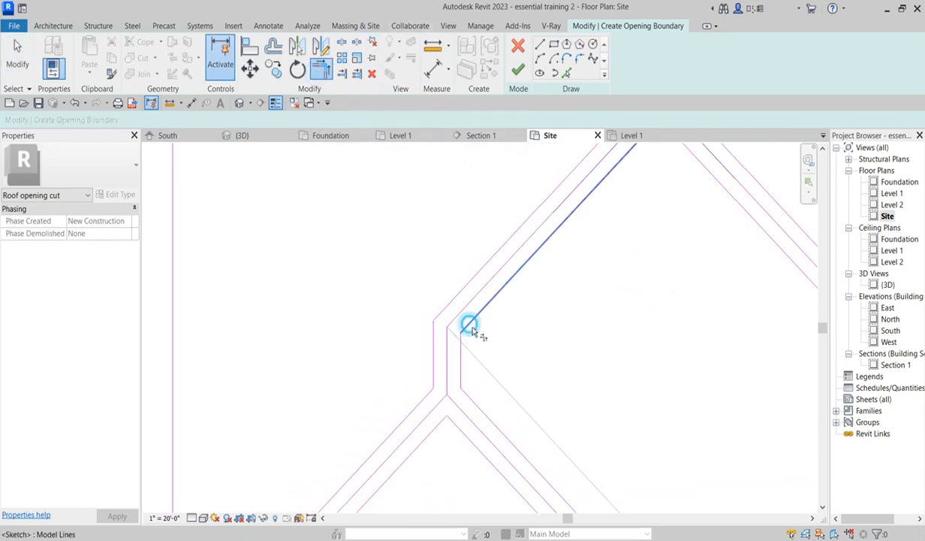
pyautogui.scroll(-5, 557, 343)
pyautogui.scroll(-2, 549, 396)
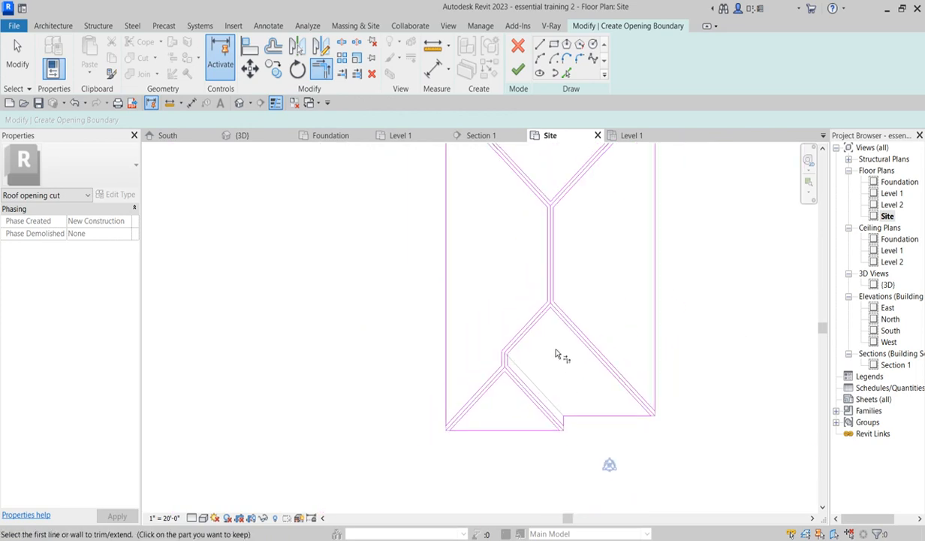
pyautogui.press('Escape')
# - Try again to finish the opening boundary sketch, and continue editing it
pyautogui.scroll(5, 608, 304)
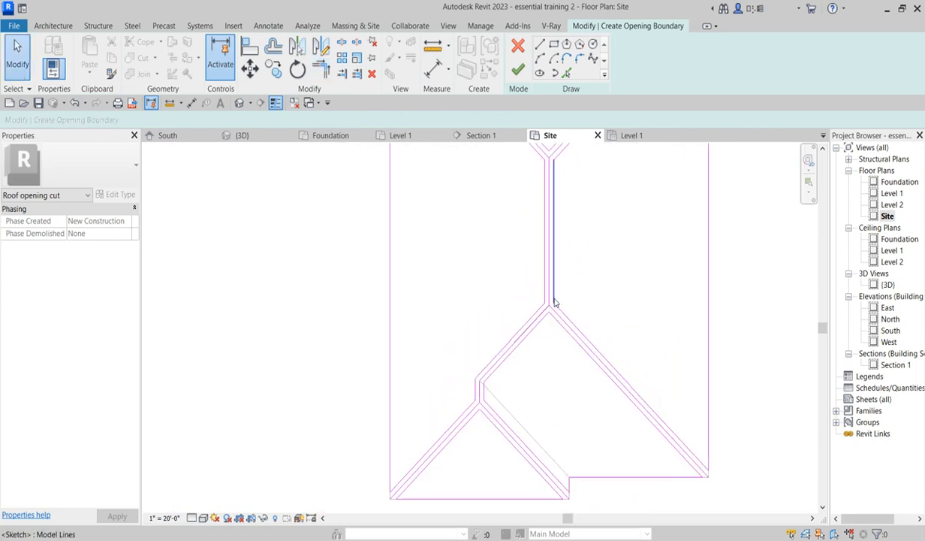
pyautogui.click(519, 69)
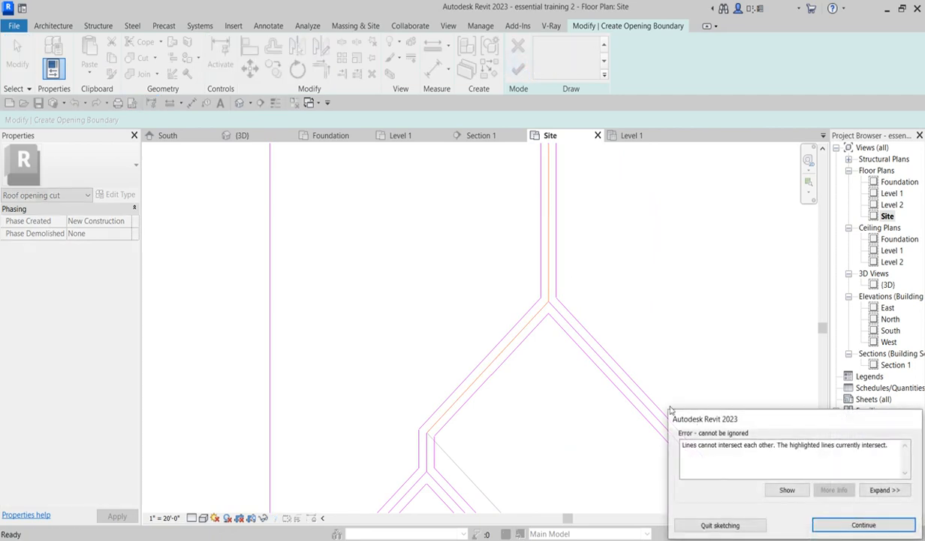
pyautogui.click(863, 525)
# - Delete the overlapping offset lines along the porch roof's right and left hips
pyautogui.scroll(3, 548, 314)
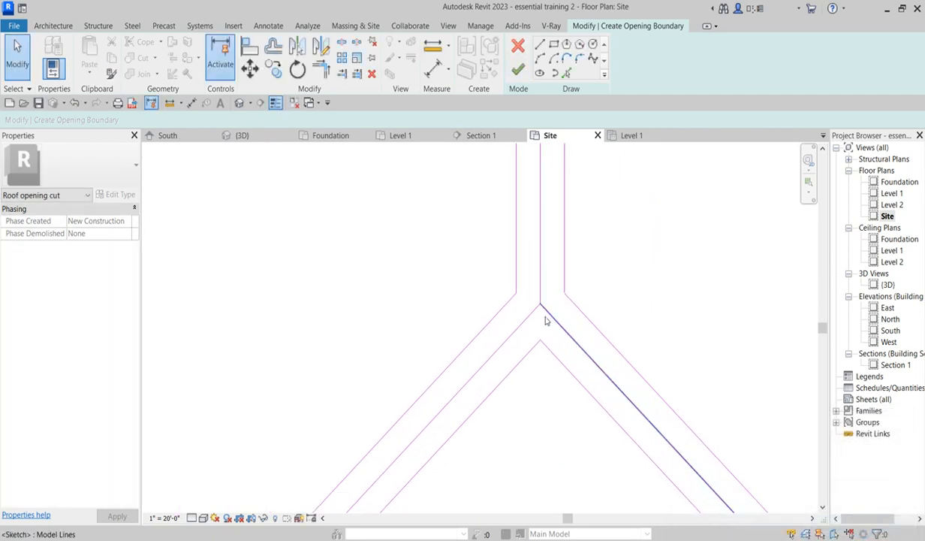
pyautogui.scroll(-5, 584, 272)
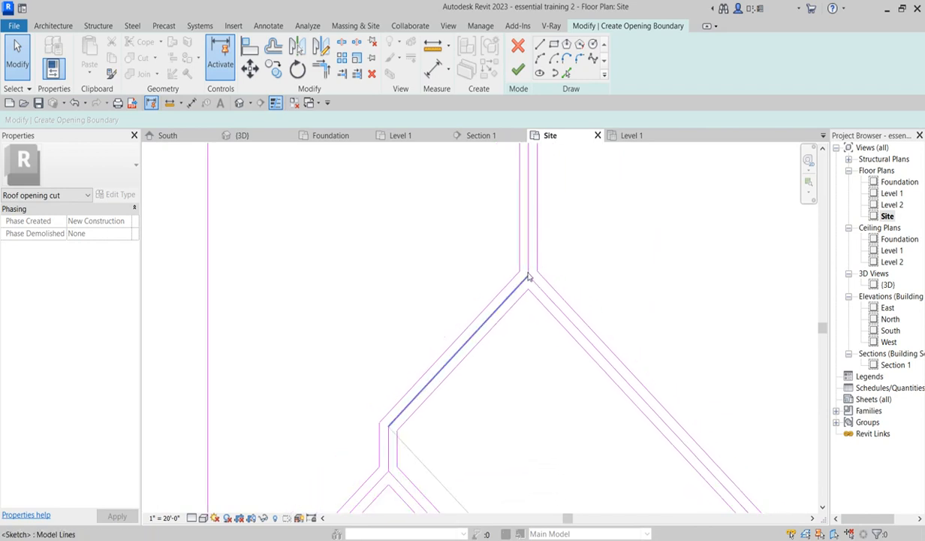
pyautogui.scroll(3, 689, 451)
pyautogui.click(688, 449)
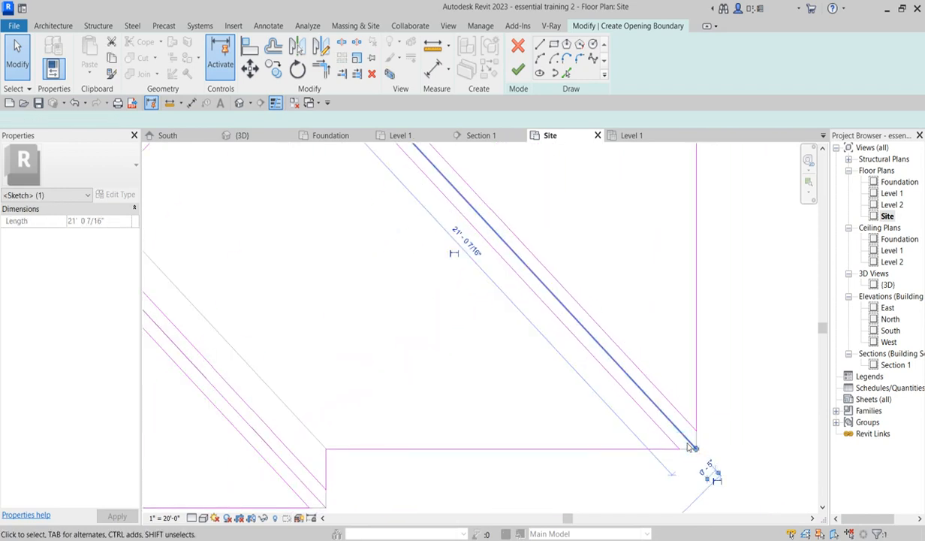
pyautogui.press('Delete')
pyautogui.scroll(-2, 414, 449)
pyautogui.moveTo(369, 471); pyautogui.dragTo(373, 472)
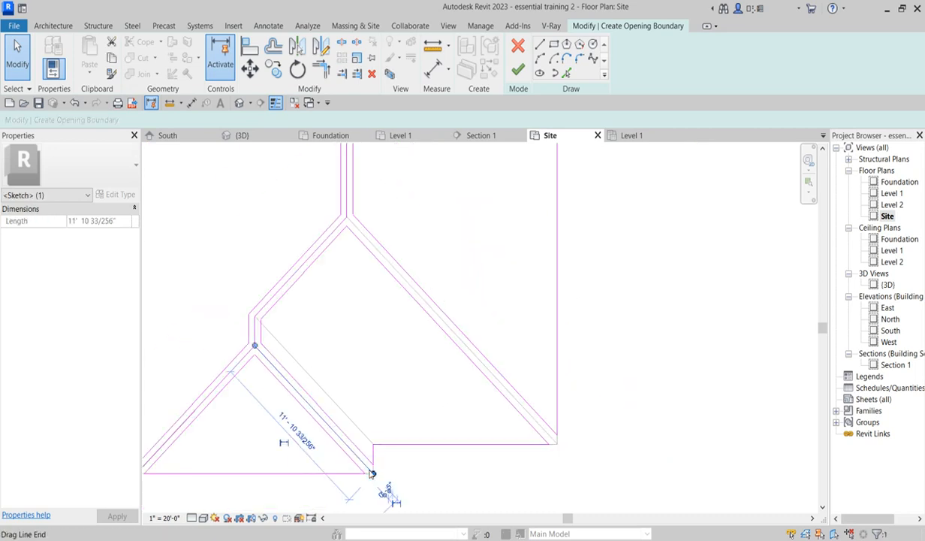
pyautogui.click(196, 412)
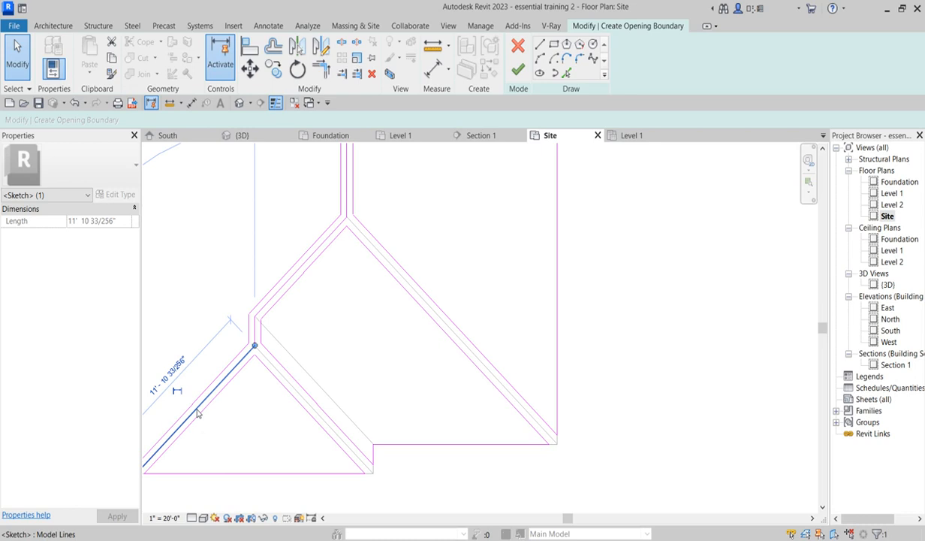
pyautogui.press('Delete')
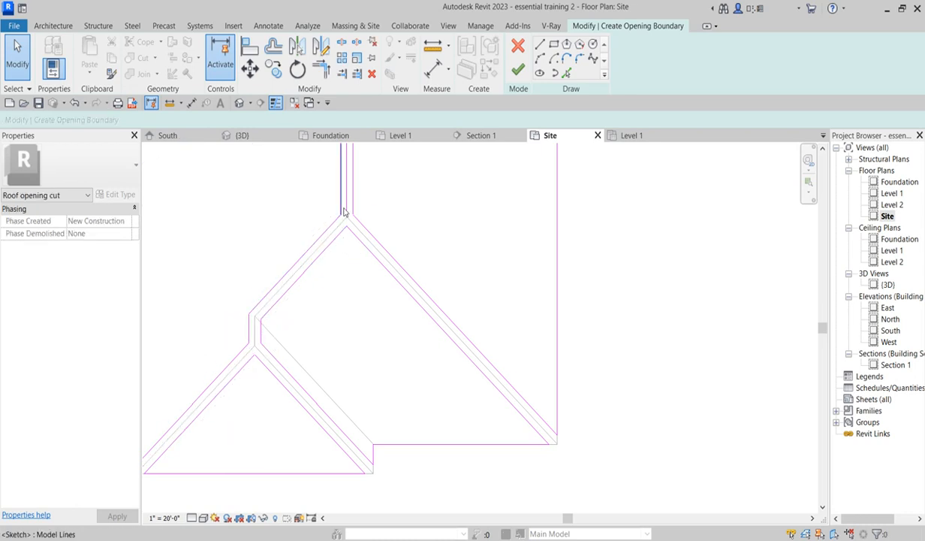
# - Finish the roof opening boundary sketch
pyautogui.scroll(-3, 397, 301)
pyautogui.scroll(5, 392, 240)
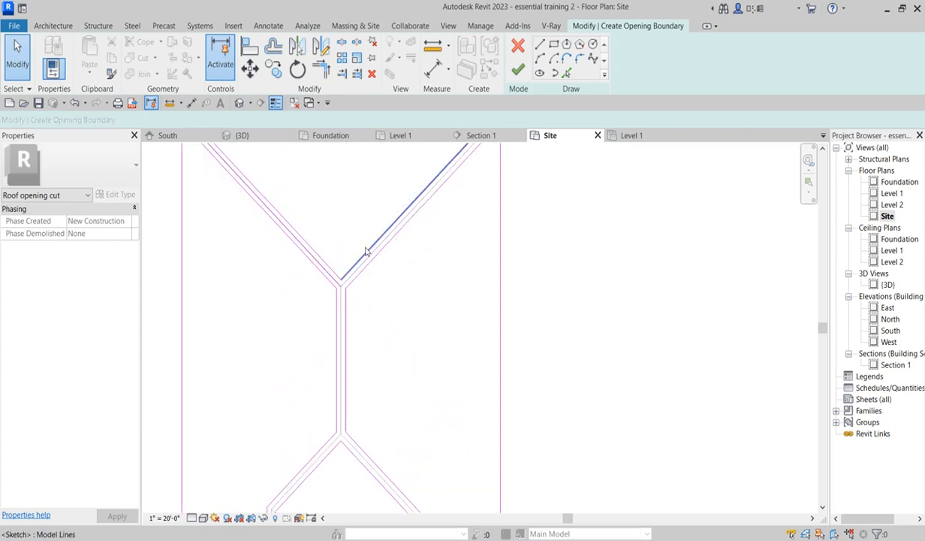
pyautogui.click(332, 279)
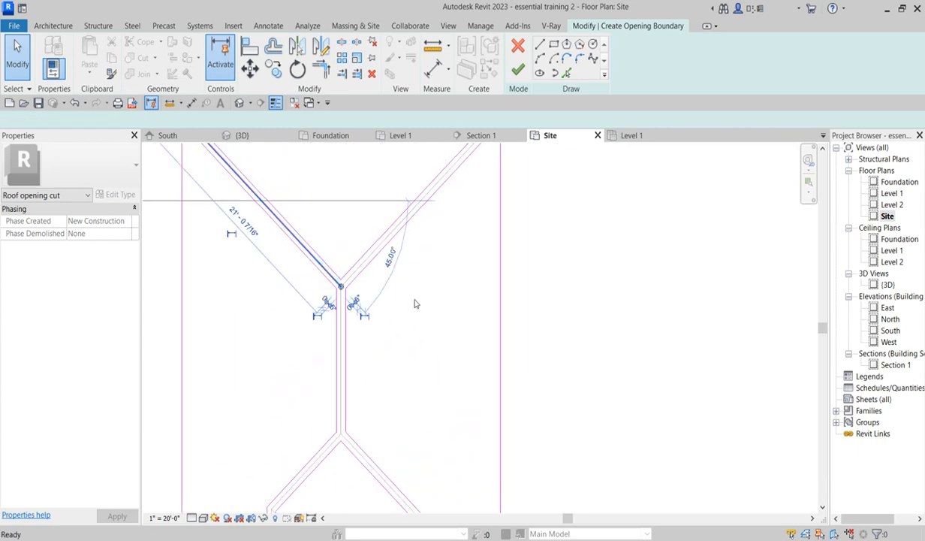
pyautogui.click(431, 353)
pyautogui.scroll(-3, 436, 366)
pyautogui.scroll(-3, 437, 369)
pyautogui.scroll(2, 423, 324)
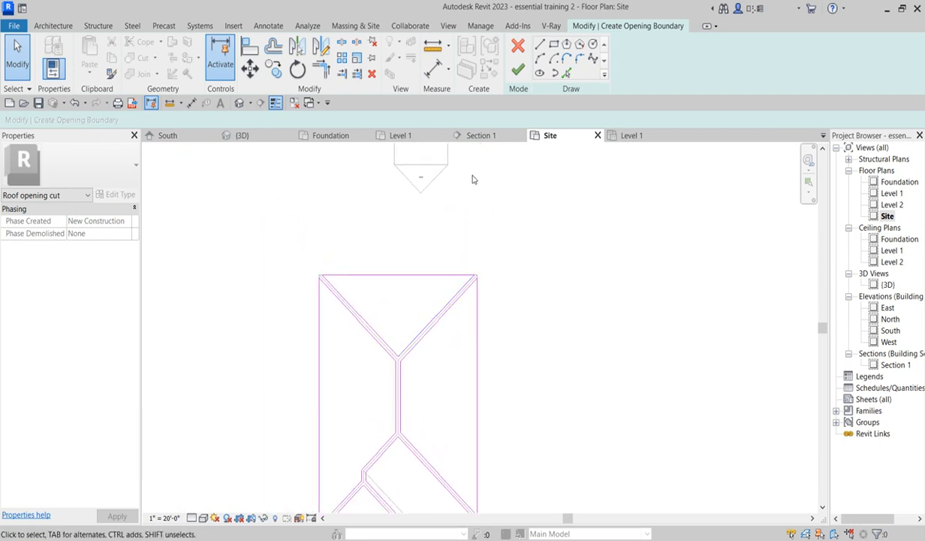
pyautogui.scroll(2, 445, 298)
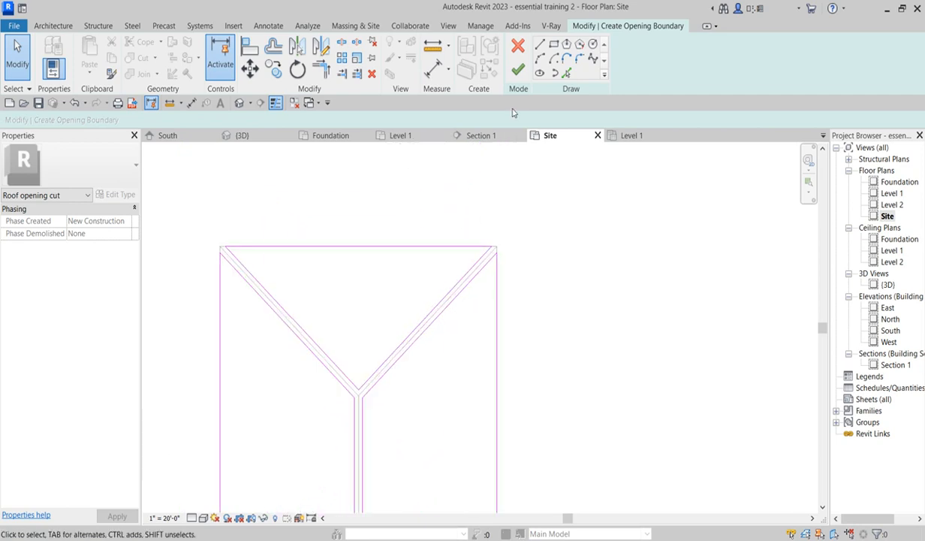
pyautogui.click(518, 70)
# - Examine the finished roof opening in the site plan and the roof eave in the South elevation
pyautogui.scroll(-2, 557, 336)
pyautogui.scroll(-1, 481, 432)
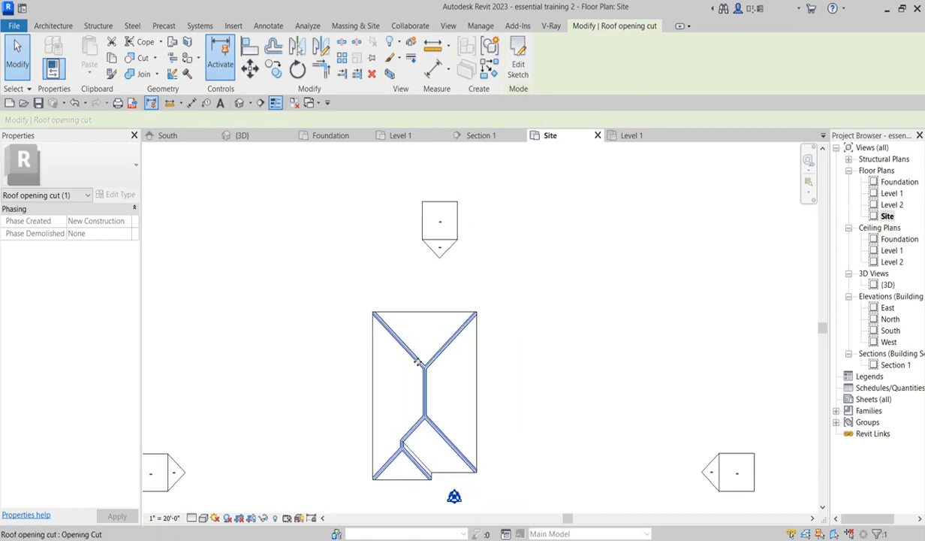
pyautogui.scroll(1, 465, 445)
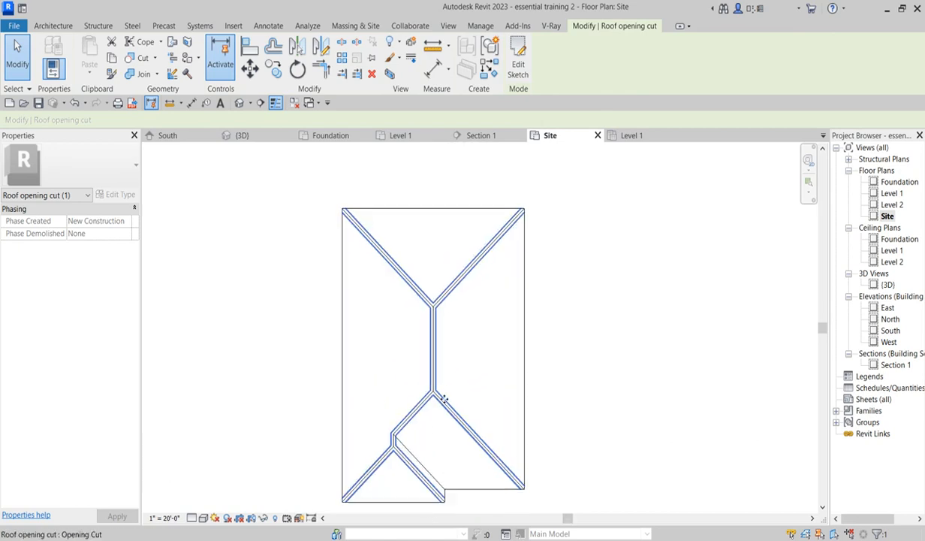
pyautogui.scroll(2, 443, 396)
pyautogui.click(648, 347)
pyautogui.scroll(2, 430, 251)
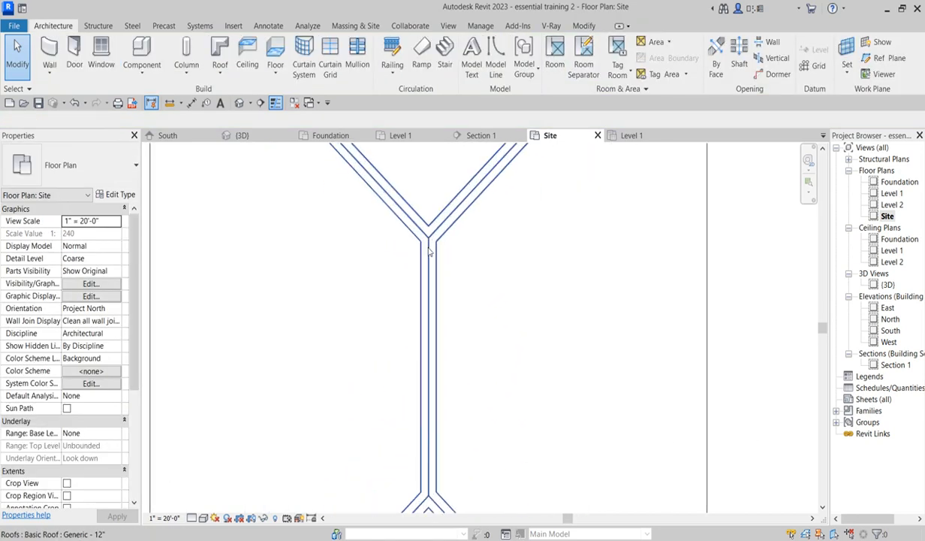
pyautogui.scroll(-2, 434, 237)
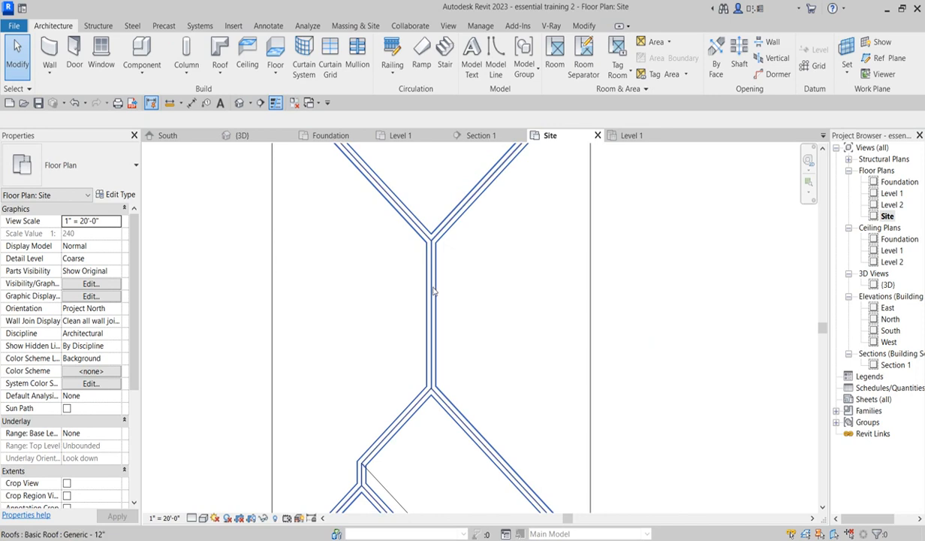
pyautogui.click(423, 344)
pyautogui.scroll(-3, 423, 343)
pyautogui.click(524, 323)
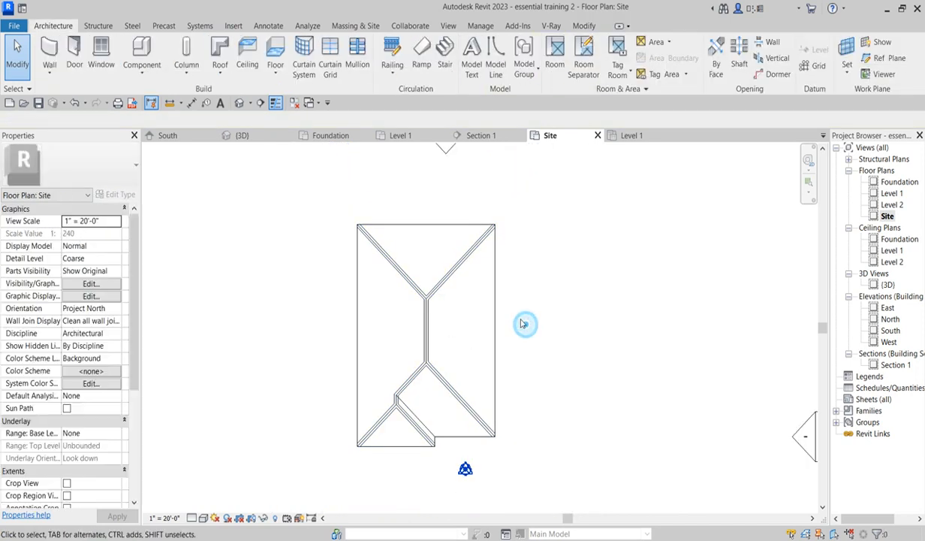
pyautogui.doubleClick(890, 331)
pyautogui.scroll(5, 726, 406)
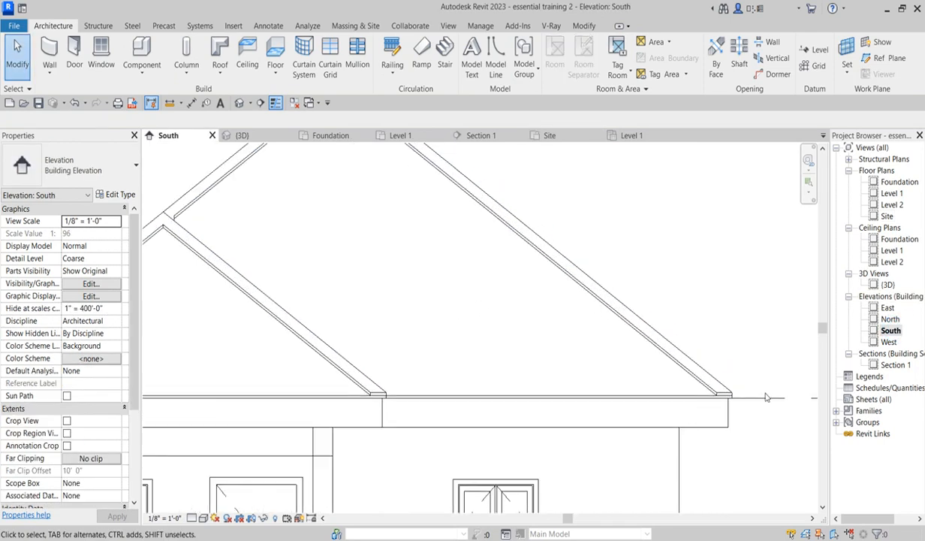
pyautogui.scroll(-2, 726, 406)
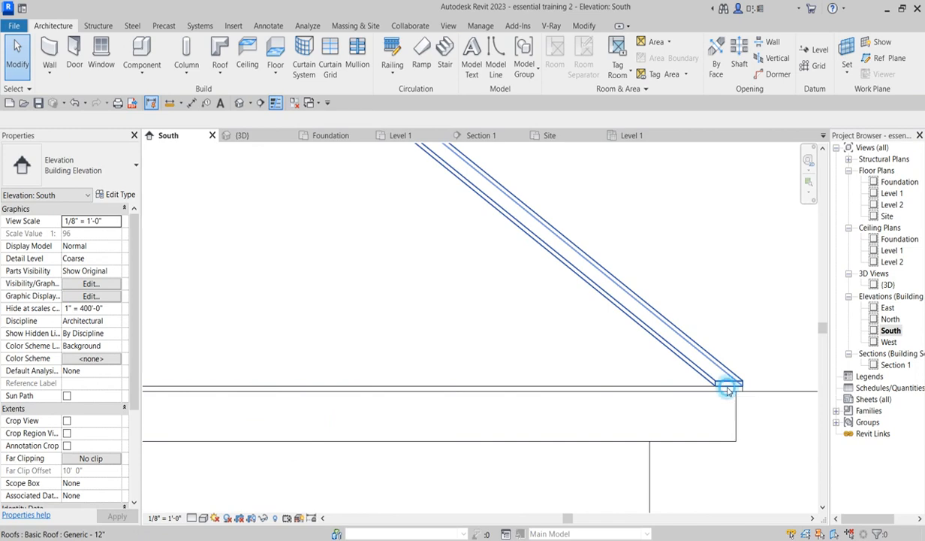
pyautogui.click(725, 381)
pyautogui.scroll(-5, 562, 457)
pyautogui.click(807, 328)
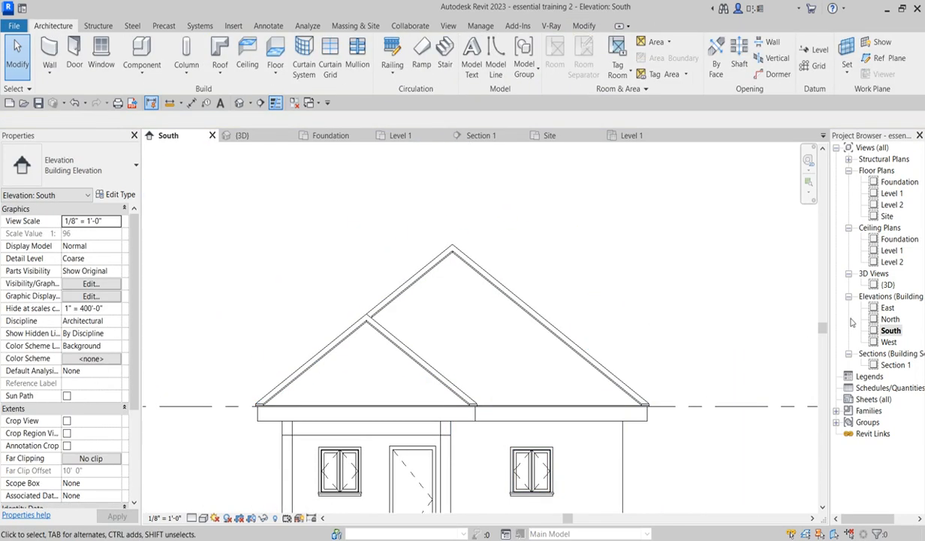
# - Open the 3D view and switch its visual style to Shaded
pyautogui.doubleClick(886, 285)
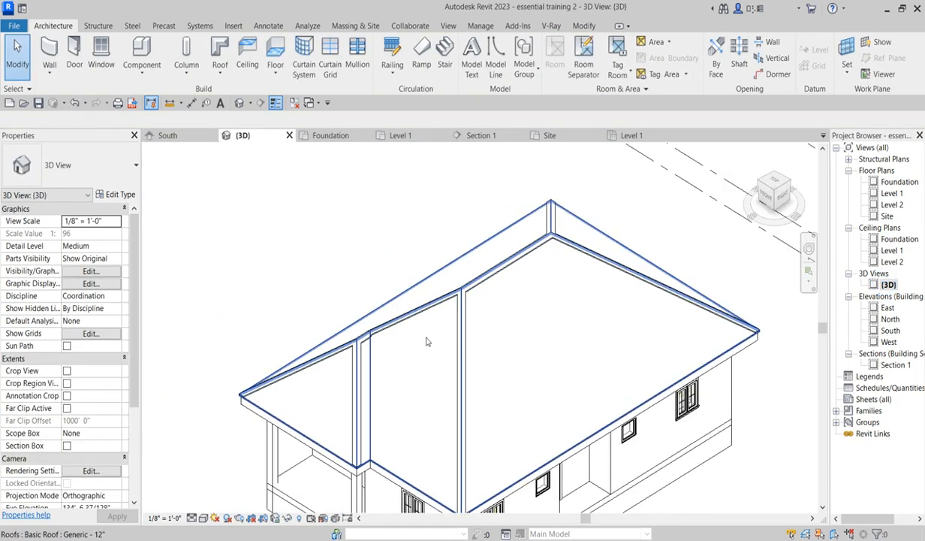
pyautogui.scroll(3, 412, 338)
pyautogui.click(371, 391)
pyautogui.click(230, 223)
pyautogui.scroll(-3, 263, 225)
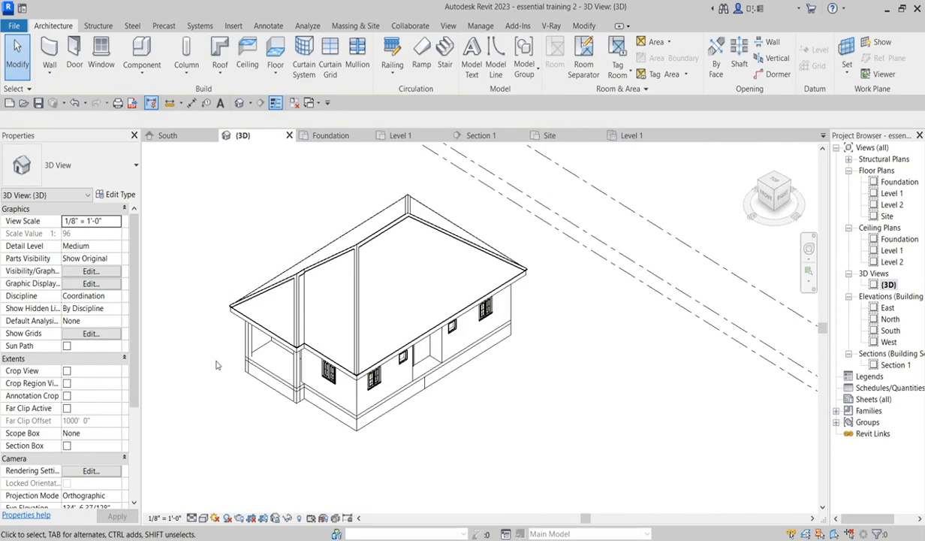
pyautogui.click(204, 518)
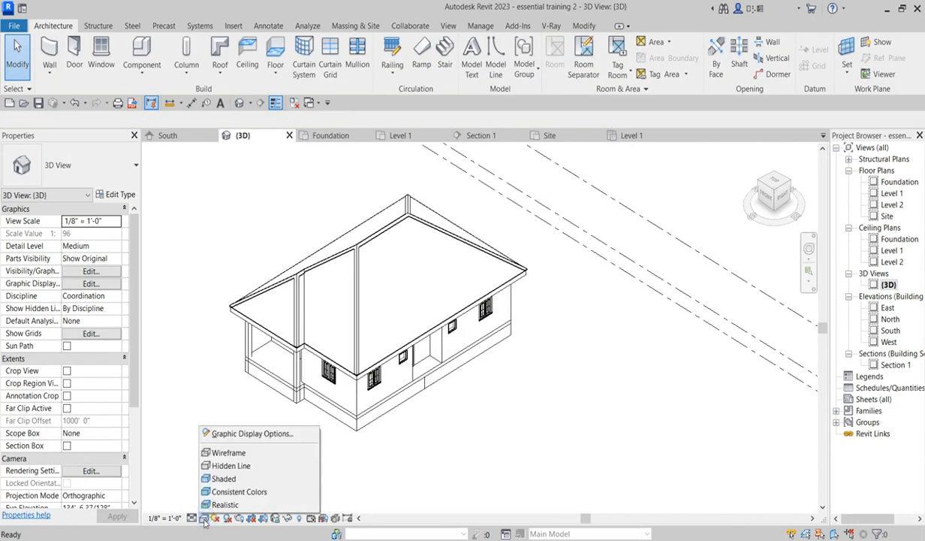
pyautogui.click(223, 478)
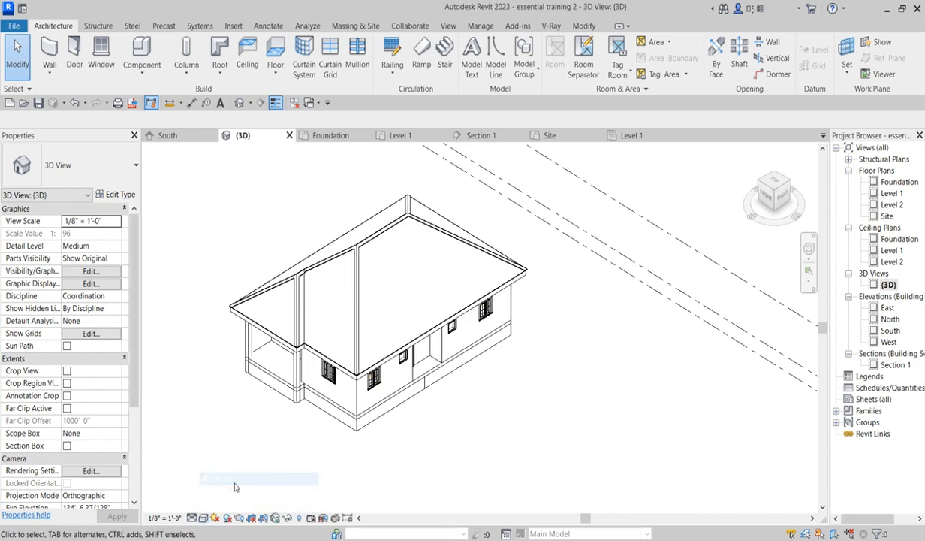
# - Examine the shaded 3D roof, porch and walls at different zoom levels
pyautogui.scroll(5, 377, 324)
pyautogui.scroll(-3, 377, 325)
pyautogui.scroll(1, 377, 324)
pyautogui.scroll(4, 377, 428)
pyautogui.scroll(-5, 398, 383)
pyautogui.scroll(5, 610, 357)
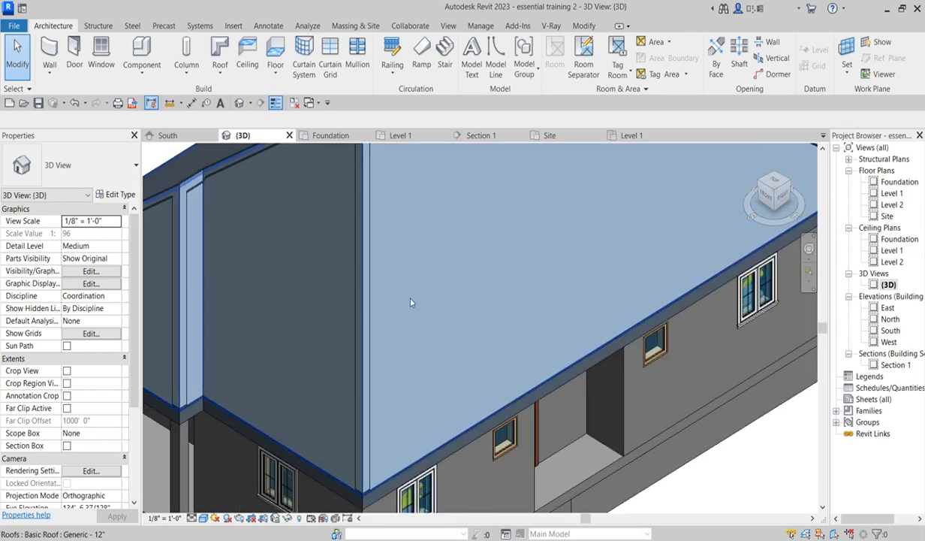
pyautogui.scroll(-7, 395, 287)
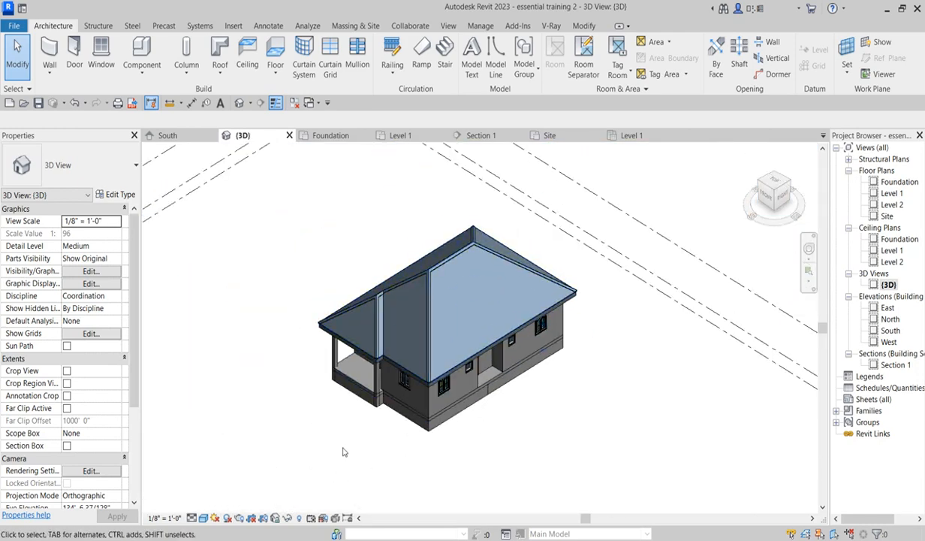
pyautogui.scroll(3, 345, 449)
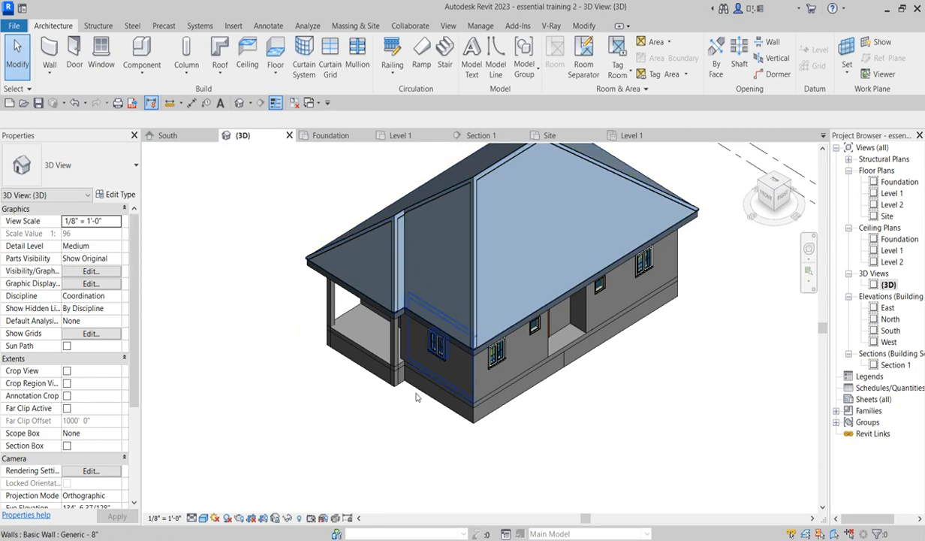
pyautogui.scroll(-3, 413, 421)
pyautogui.scroll(4, 501, 252)
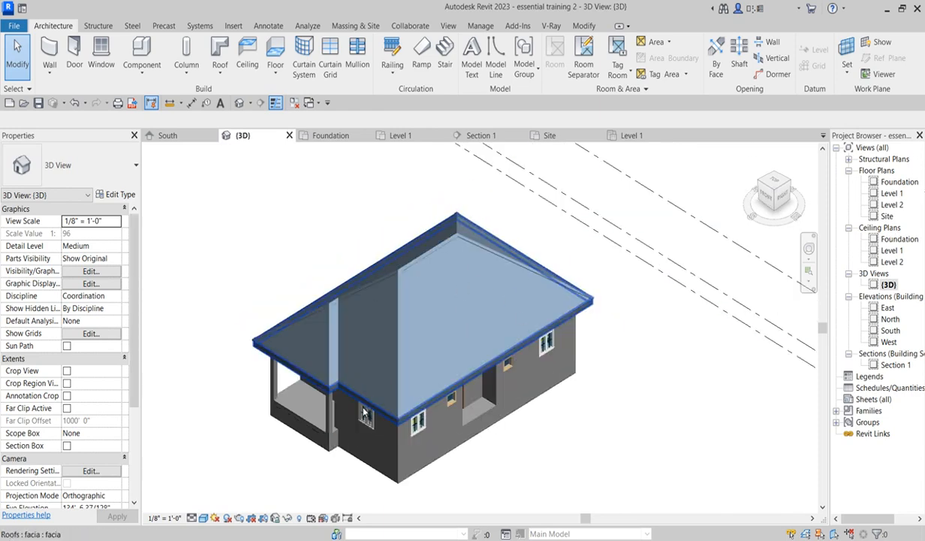
pyautogui.scroll(4, 379, 388)
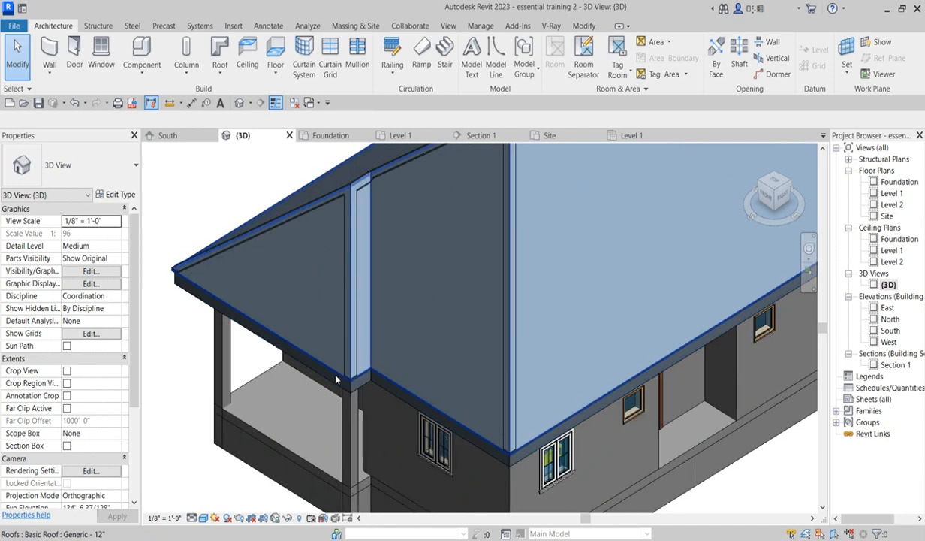
pyautogui.scroll(-1, 340, 382)
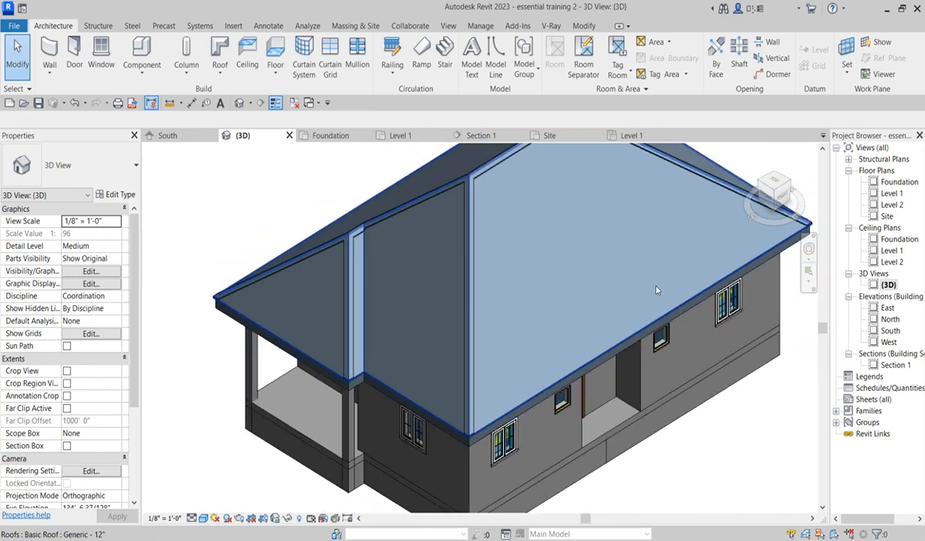
# - From the South elevation, open the material of the Generic - 12" roof type's structure layer
pyautogui.doubleClick(891, 331)
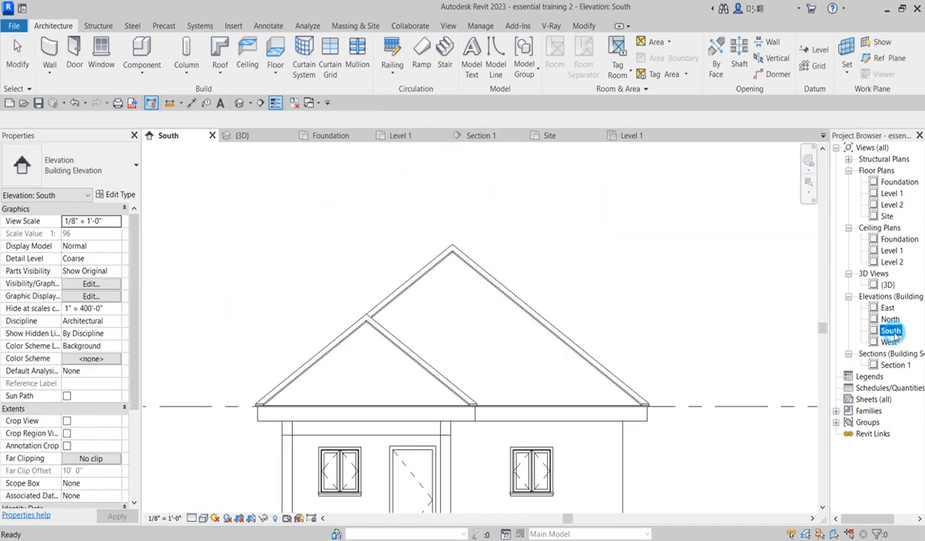
pyautogui.click(678, 331)
pyautogui.scroll(4, 645, 406)
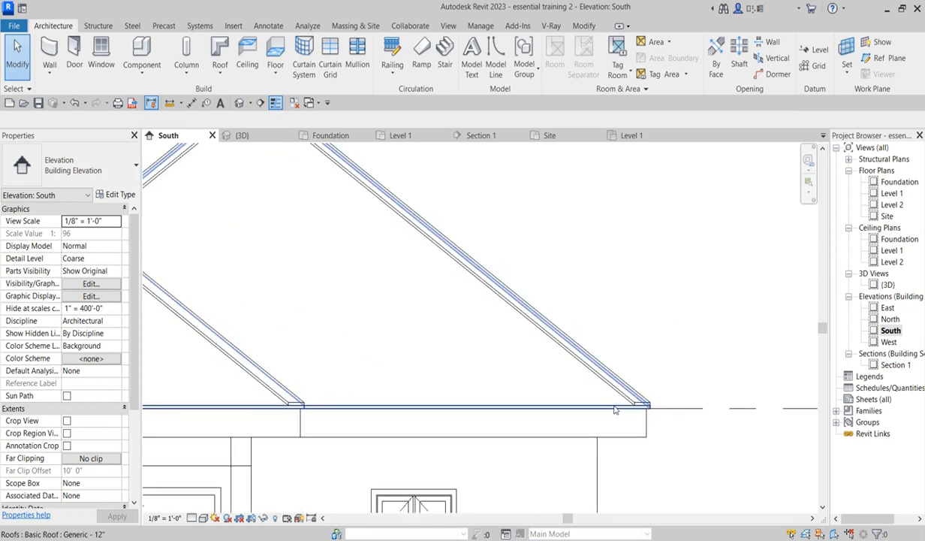
pyautogui.click(614, 407)
pyautogui.scroll(-4, 712, 300)
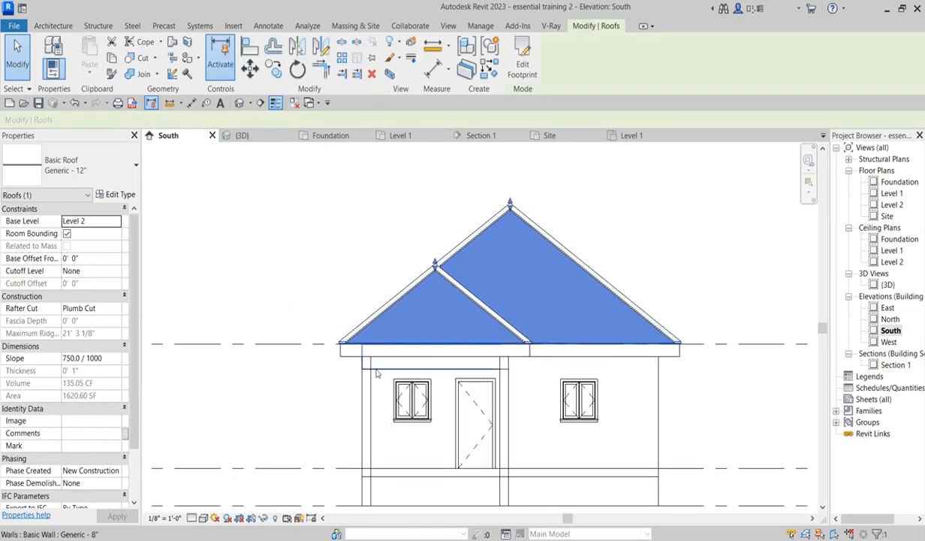
pyautogui.click(125, 198)
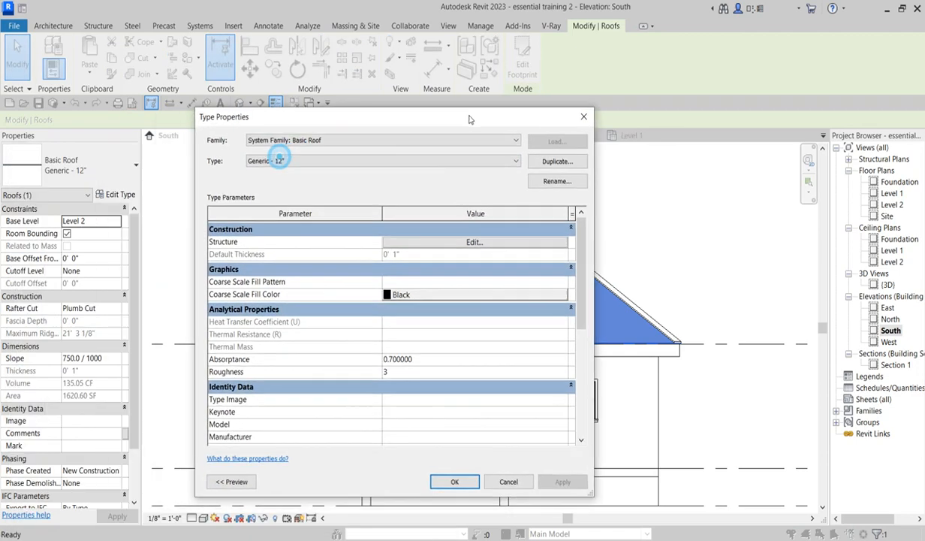
pyautogui.click(494, 239)
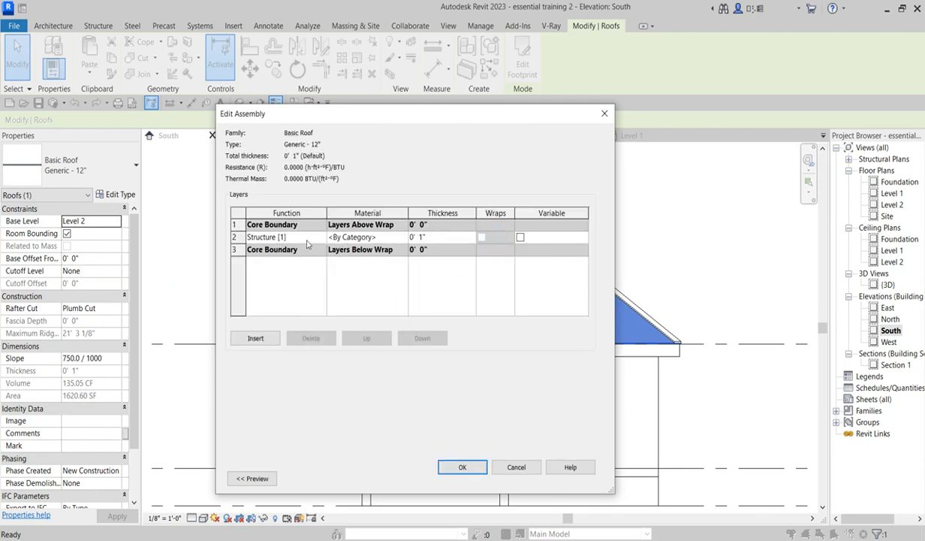
pyautogui.click(402, 239)
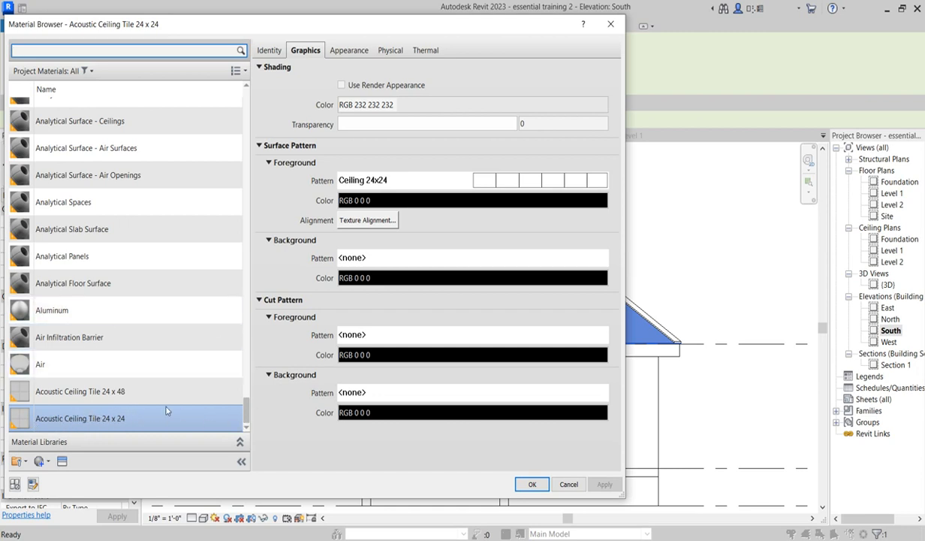
# - Turn on Use Render Appearance for the Acoustic Ceiling Tile 24 x 24 material's shading
pyautogui.scroll(15, 181, 390)
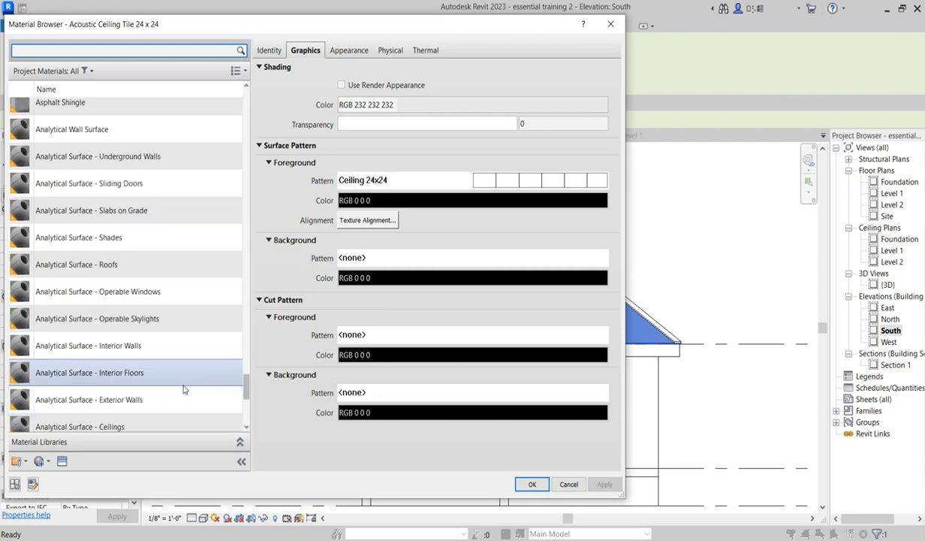
pyautogui.scroll(10, 184, 389)
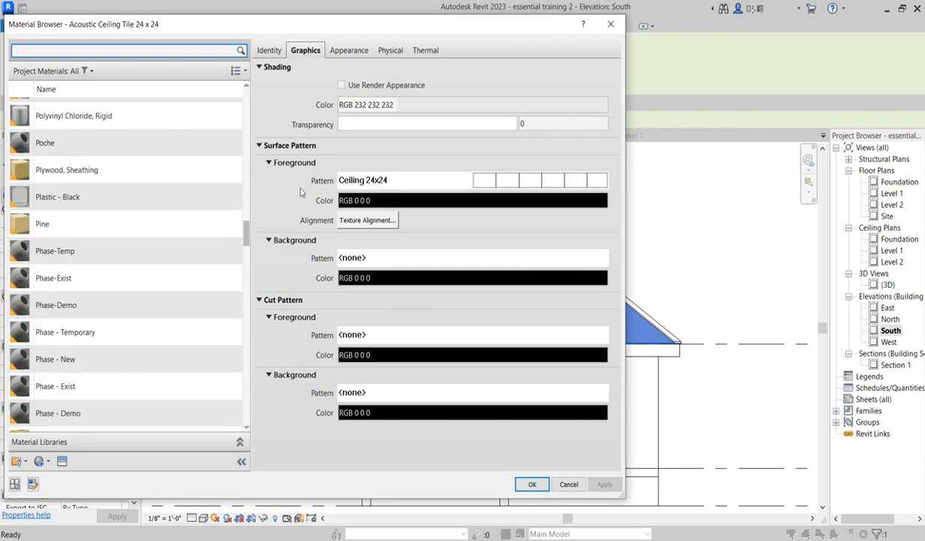
pyautogui.scroll(1, 223, 106)
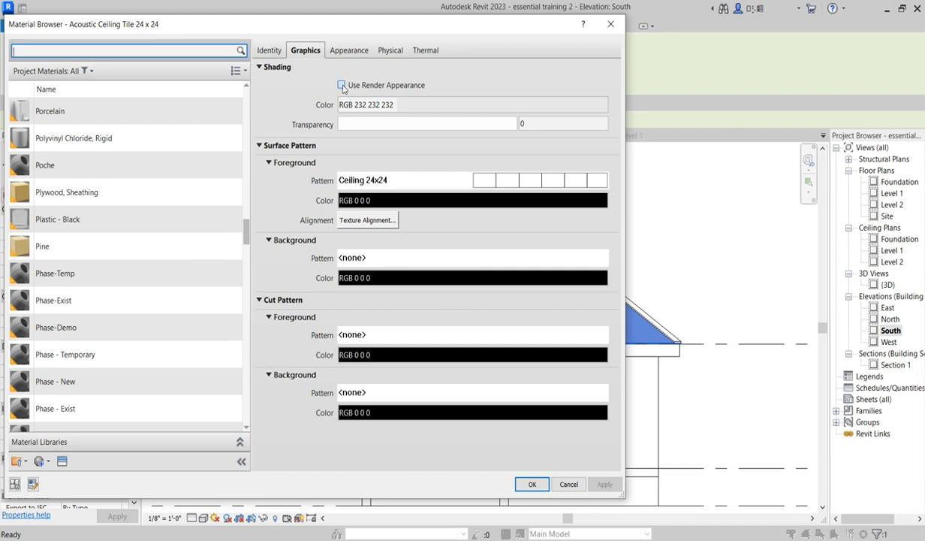
pyautogui.click(342, 86)
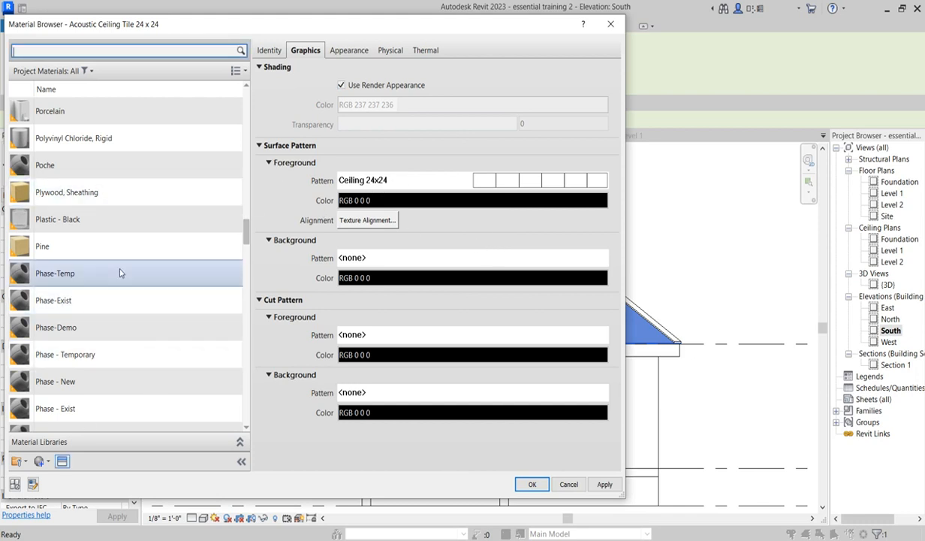
# - Examine the material's list view options and its appearance asset in the Asset Browser
pyautogui.scroll(2, 123, 263)
pyautogui.scroll(-1, 128, 262)
pyautogui.click(238, 72)
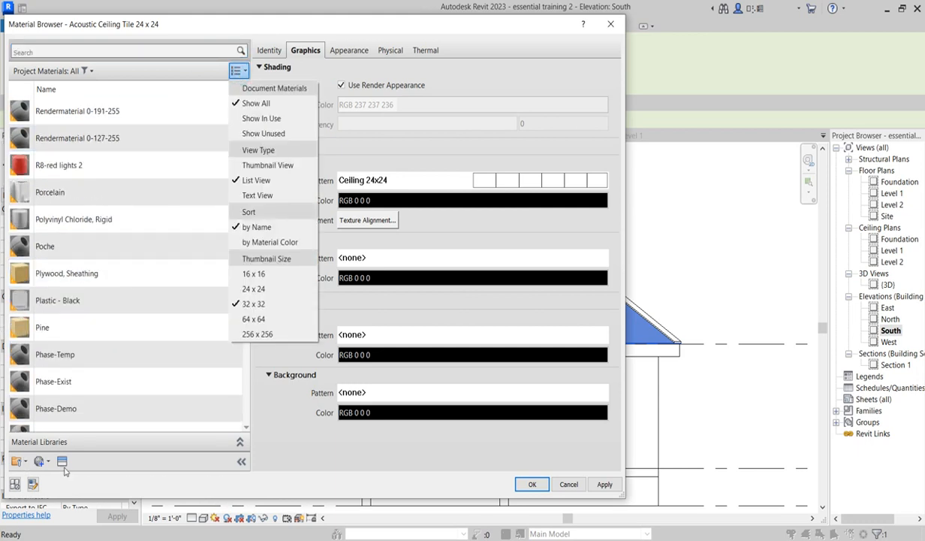
pyautogui.click(279, 426)
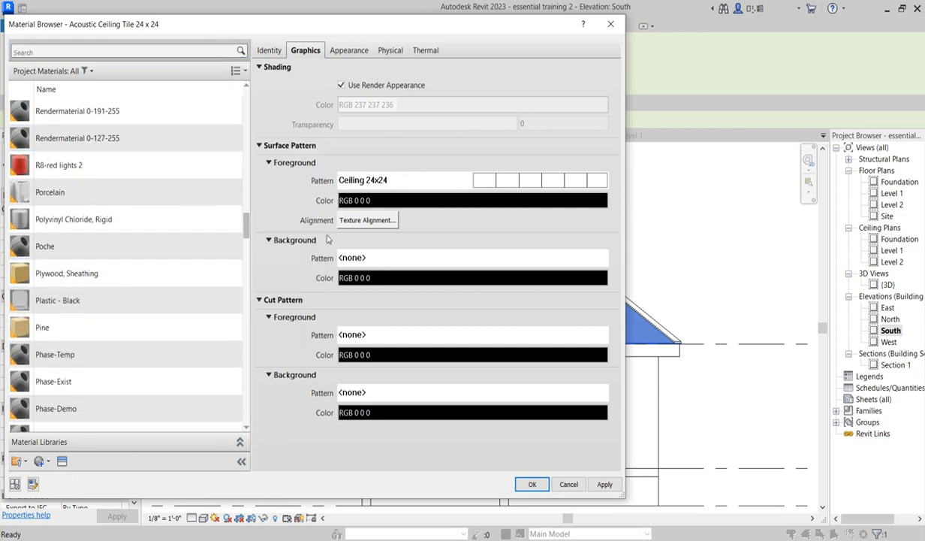
pyautogui.click(347, 53)
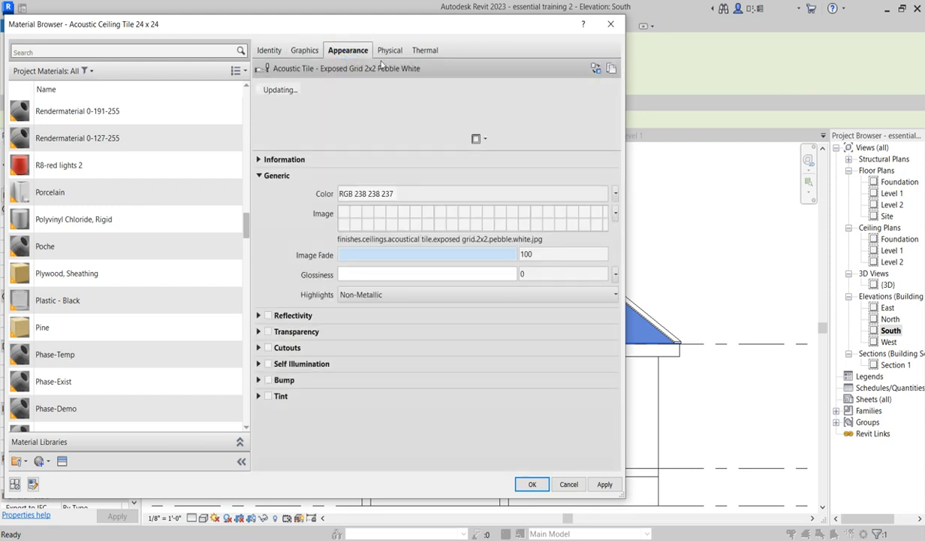
pyautogui.click(595, 69)
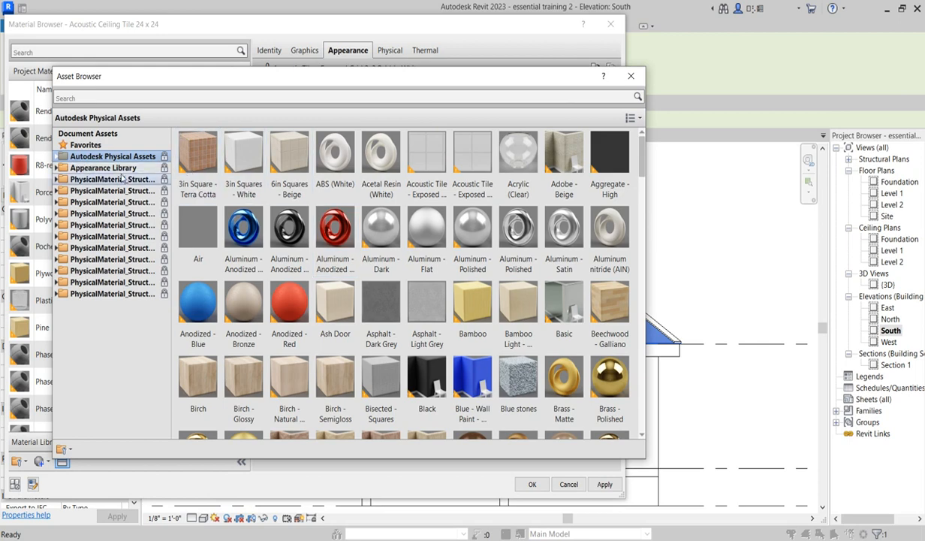
pyautogui.click(631, 75)
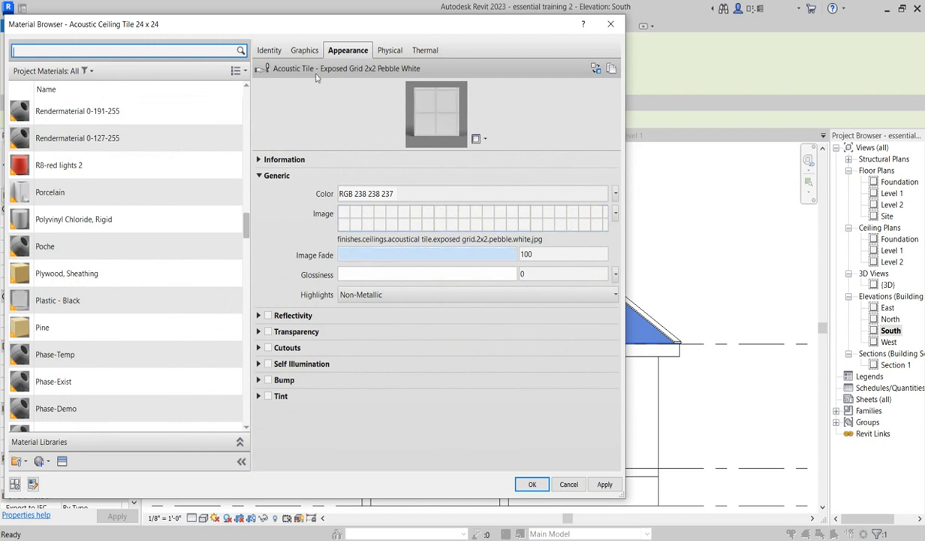
pyautogui.click(305, 51)
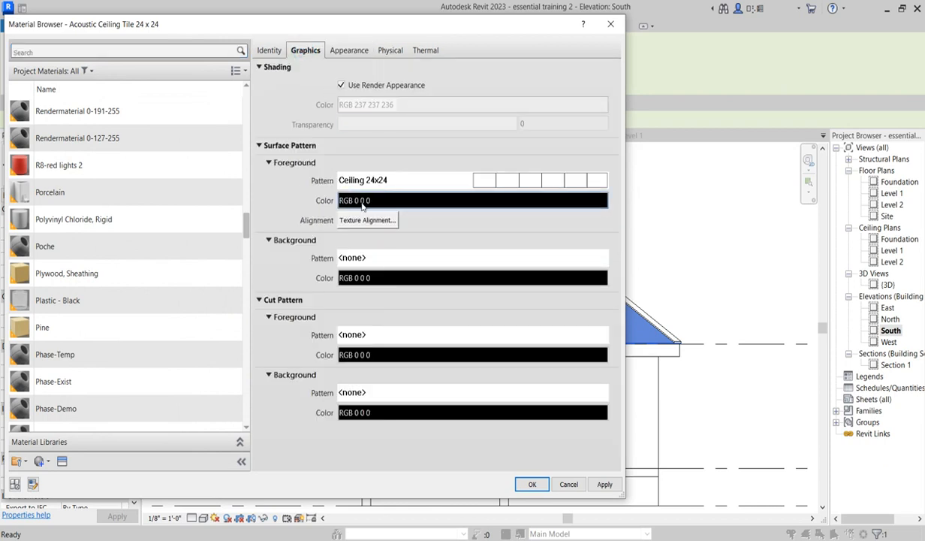
pyautogui.scroll(-1, 201, 309)
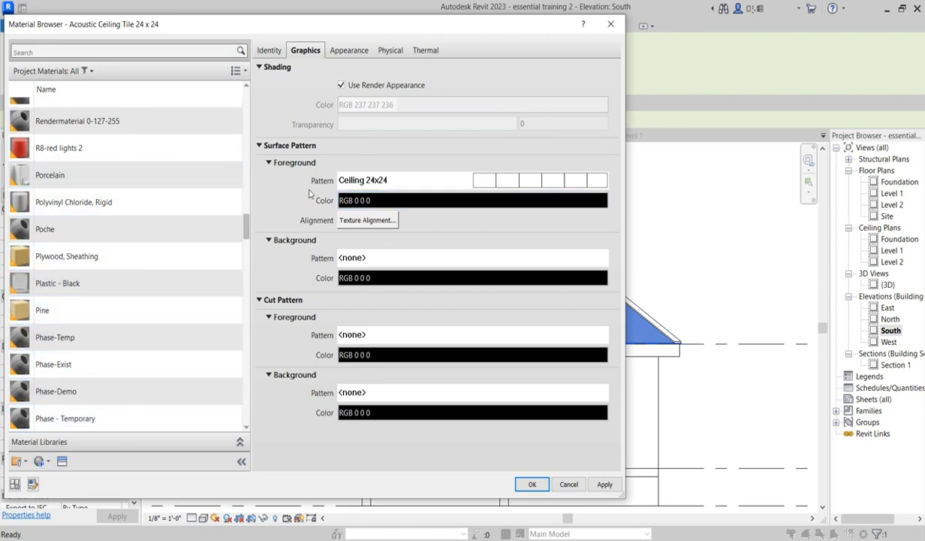
# - Create a new model surface pattern named "roof line" with parallel lines at 90° angle and 3" spacing
pyautogui.click(510, 183)
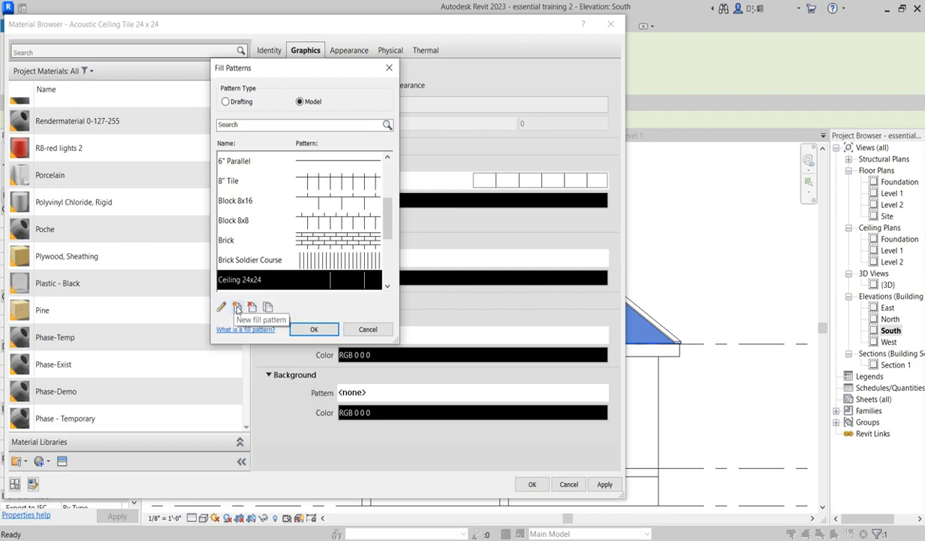
pyautogui.click(239, 308)
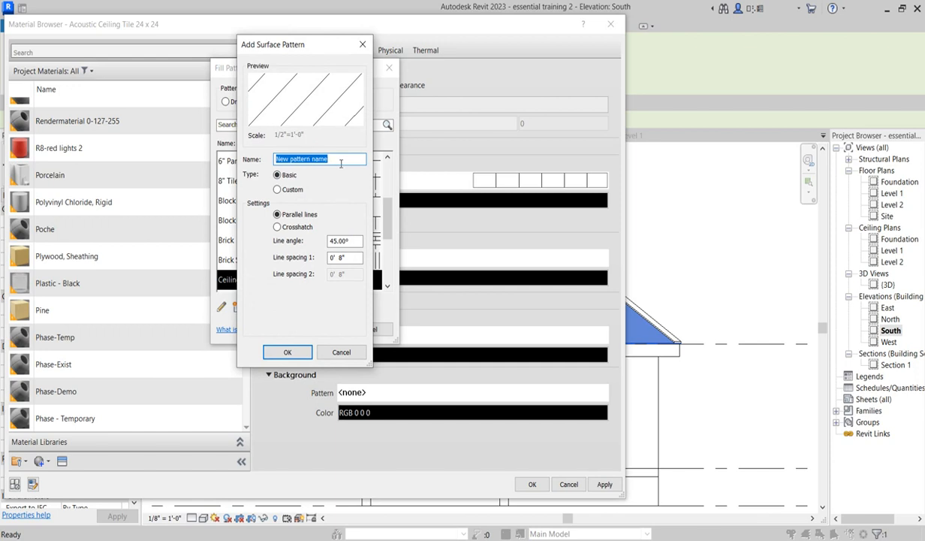
pyautogui.write('roof line')
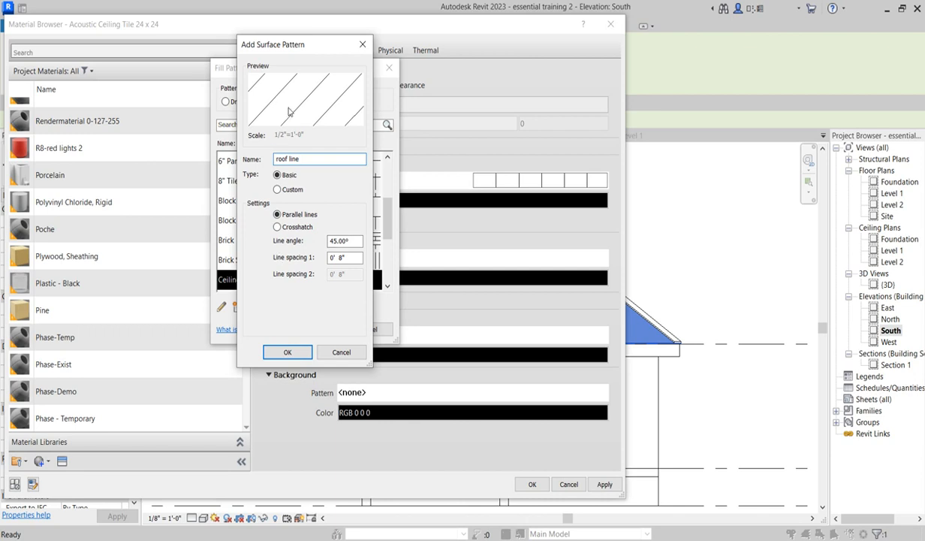
pyautogui.doubleClick(339, 241)
pyautogui.write('90')
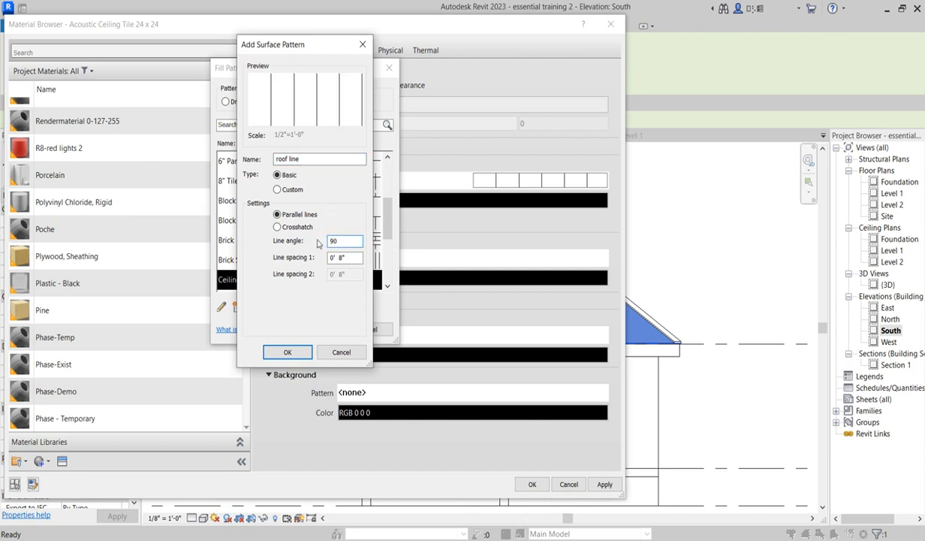
pyautogui.doubleClick(342, 258)
pyautogui.write('4')
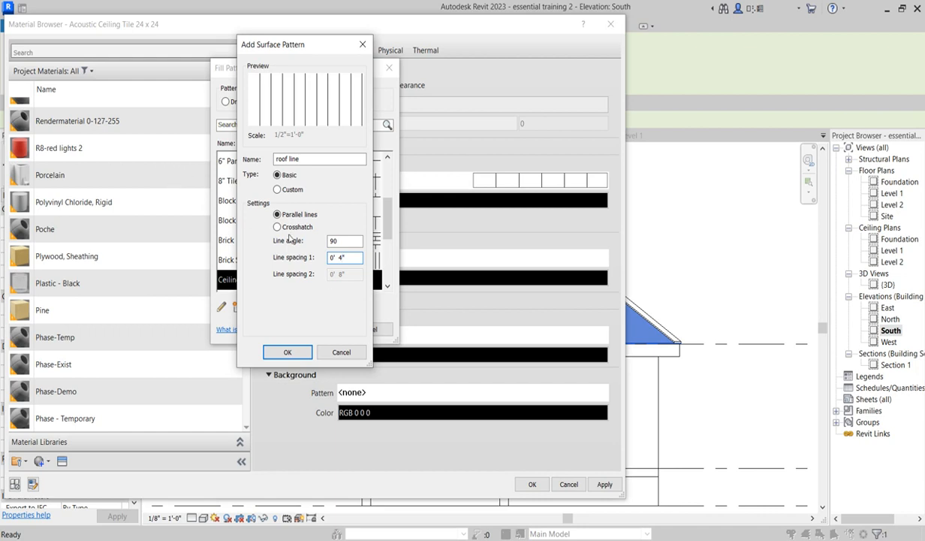
pyautogui.press('BackSpace')
pyautogui.press('BackSpace')
pyautogui.write('3')
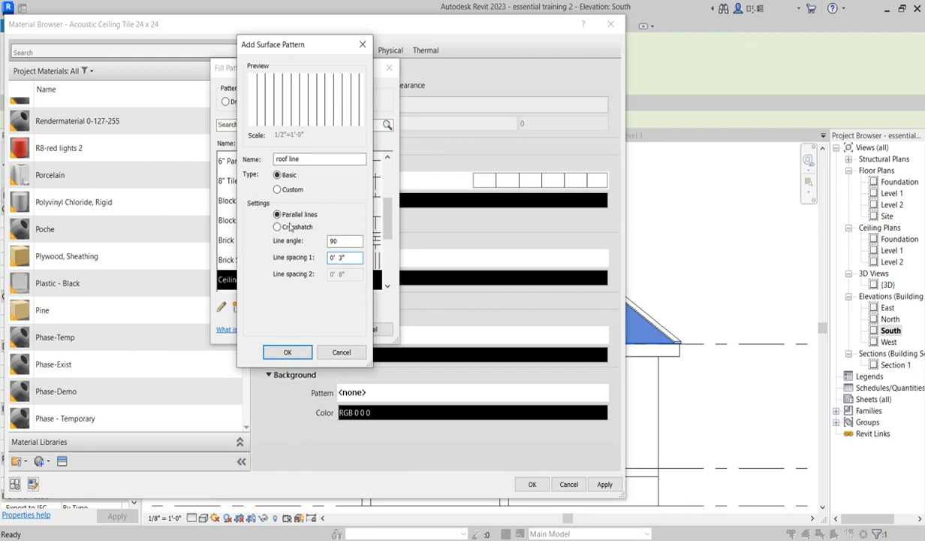
pyautogui.click(289, 352)
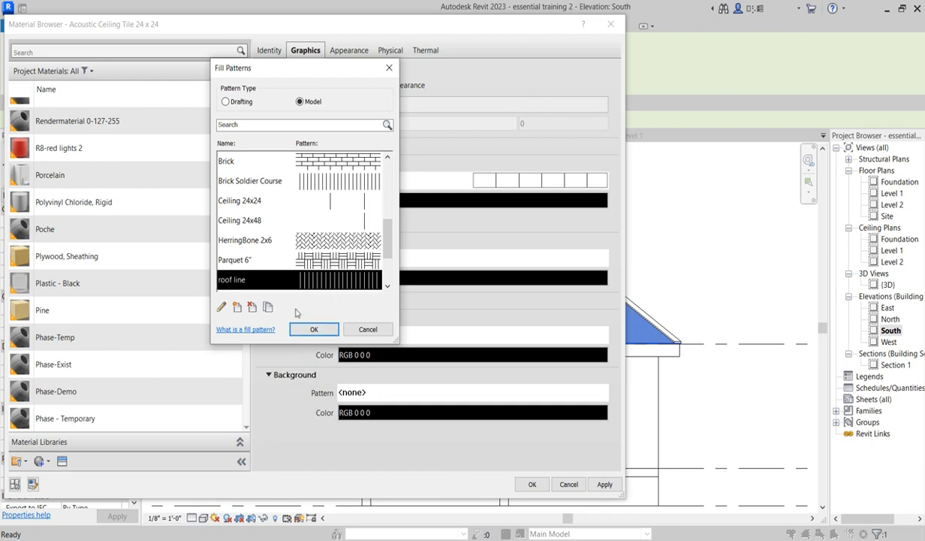
# - Assign the roof line pattern as the material's surface foreground pattern and apply it to the roof type
pyautogui.click(311, 330)
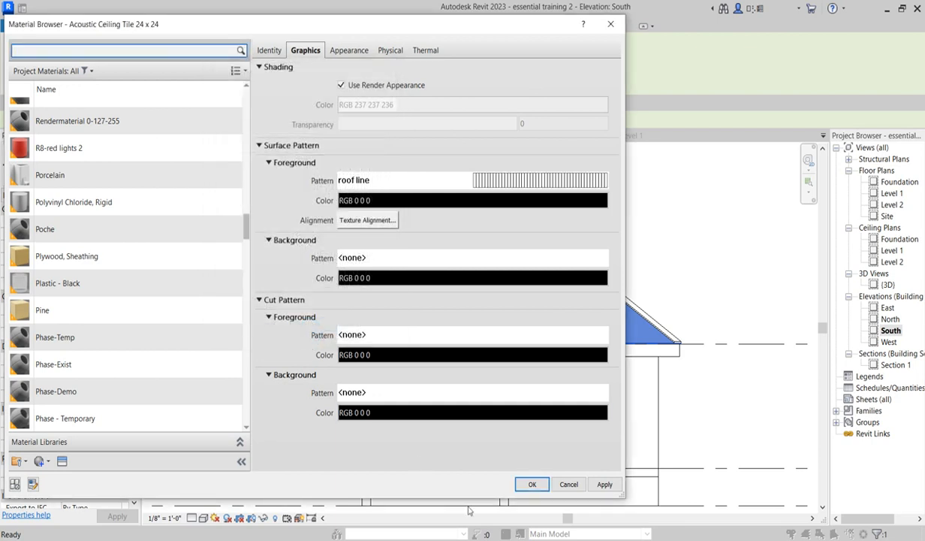
pyautogui.click(530, 483)
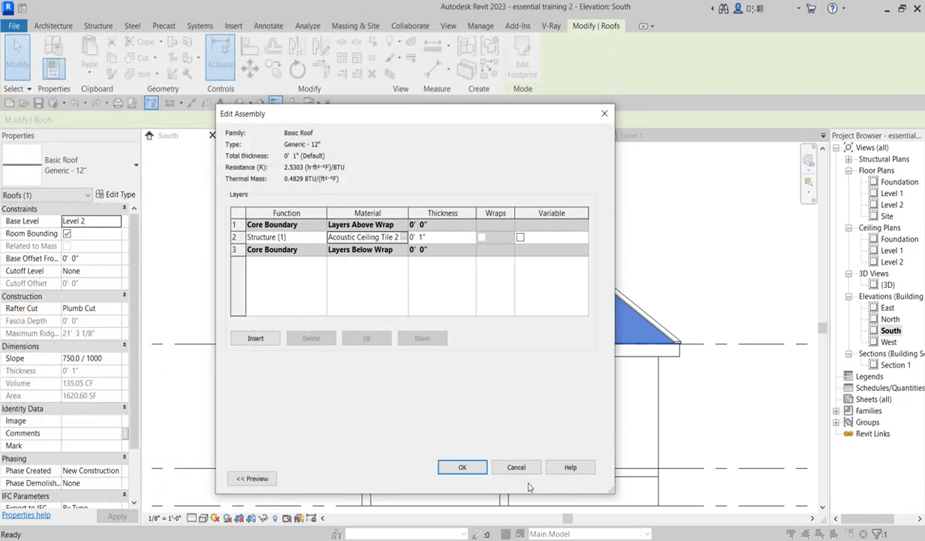
pyautogui.click(459, 467)
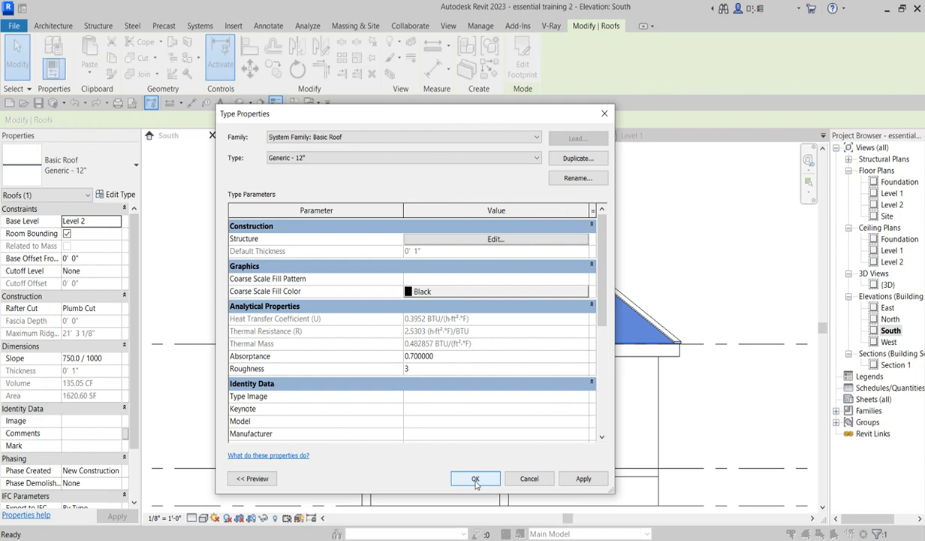
pyautogui.click(475, 479)
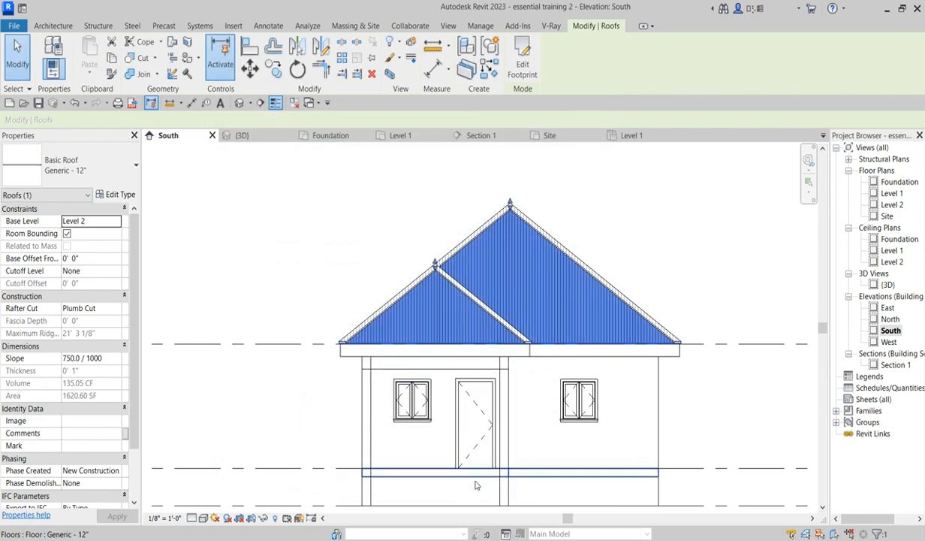
pyautogui.click(661, 242)
# - Examine the patterned roof in the South elevation at different zoom levels
pyautogui.scroll(2, 593, 342)
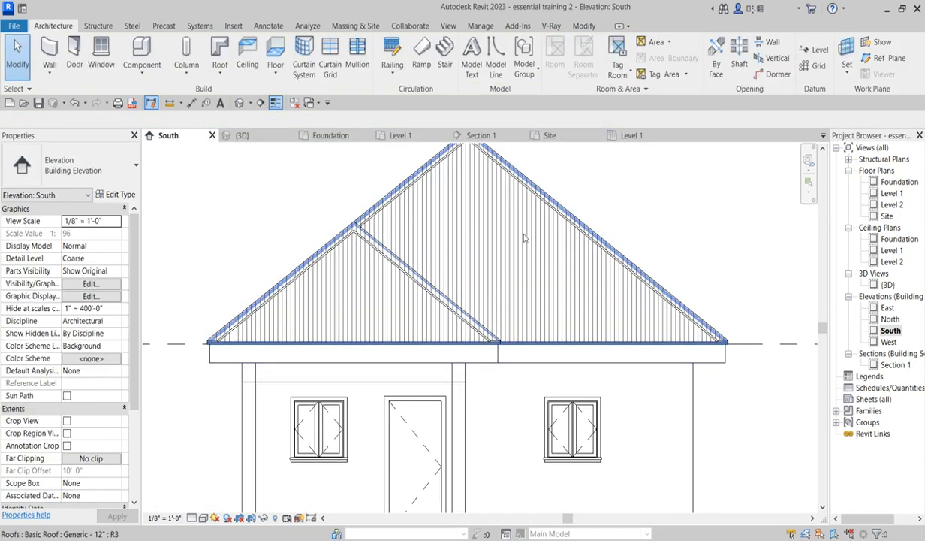
pyautogui.scroll(-1, 576, 334)
pyautogui.scroll(-1, 441, 325)
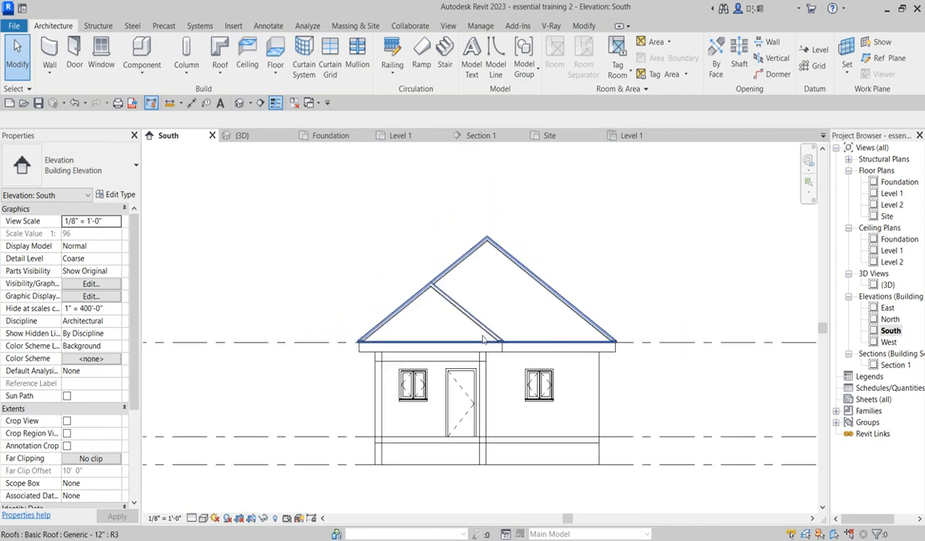
pyautogui.scroll(1, 434, 348)
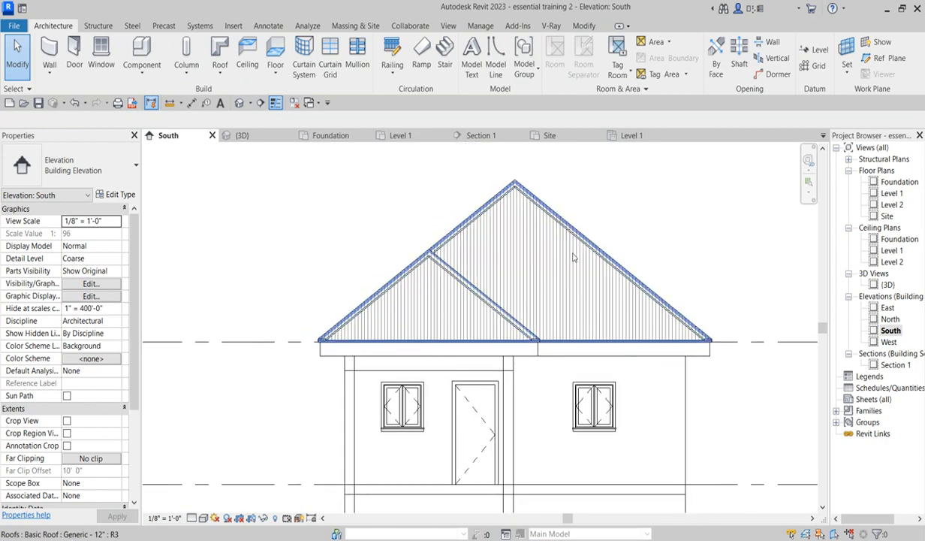
pyautogui.scroll(1, 519, 250)
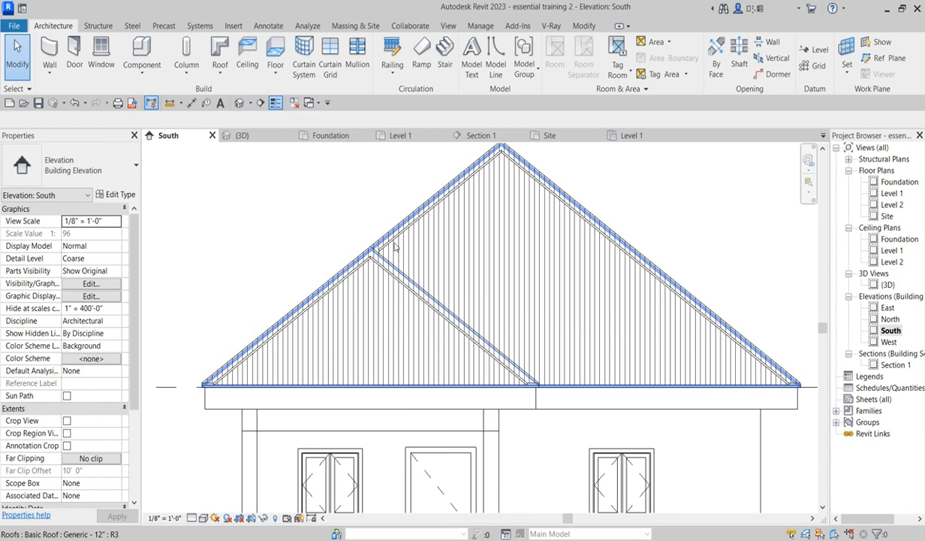
pyautogui.scroll(-1, 425, 285)
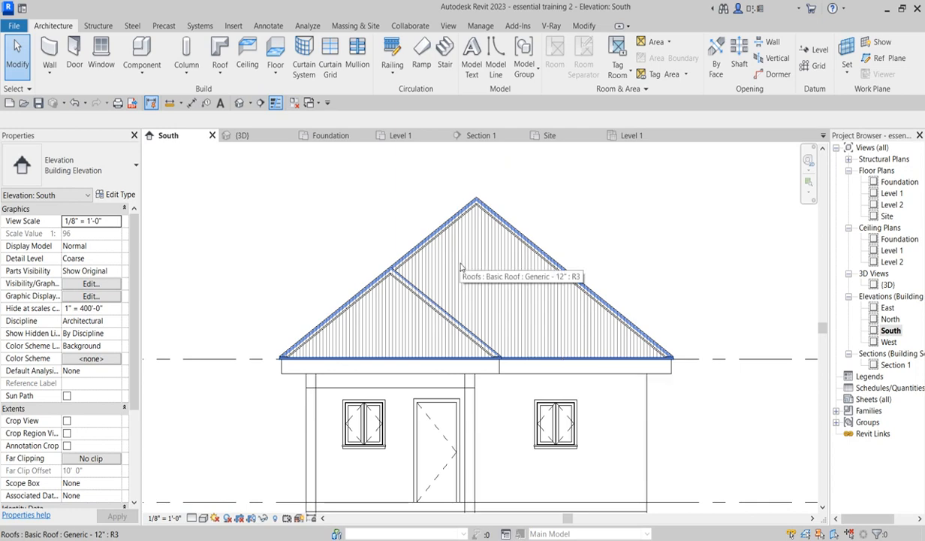
pyautogui.scroll(-3, 422, 317)
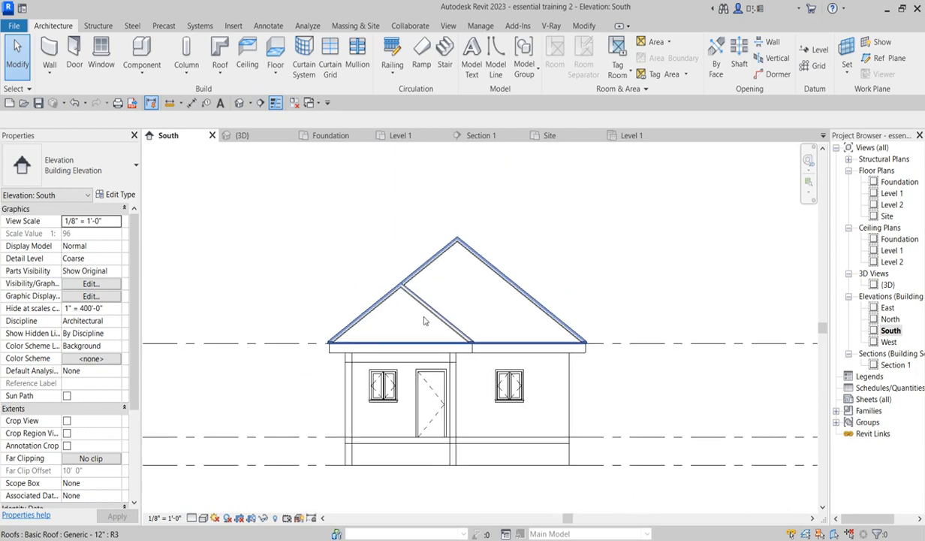
# - Examine the patterned roof in the 3D view and the East and West elevations
pyautogui.doubleClick(887, 285)
pyautogui.scroll(3, 518, 382)
pyautogui.scroll(-5, 518, 383)
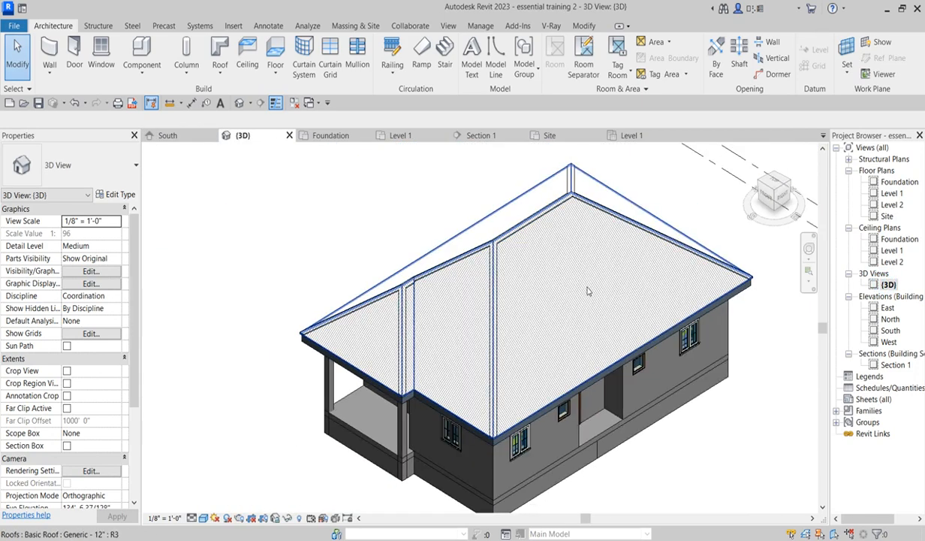
pyautogui.scroll(2, 573, 203)
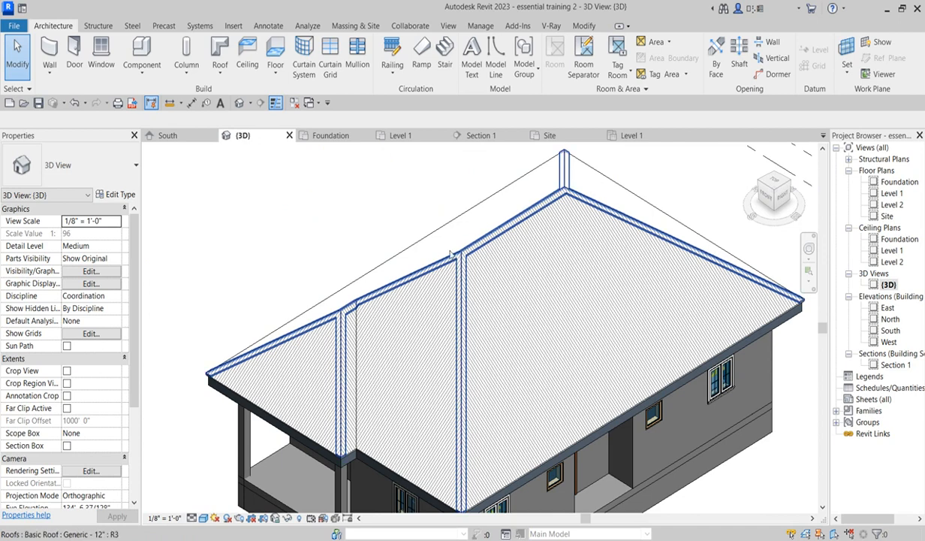
pyautogui.scroll(-3, 461, 255)
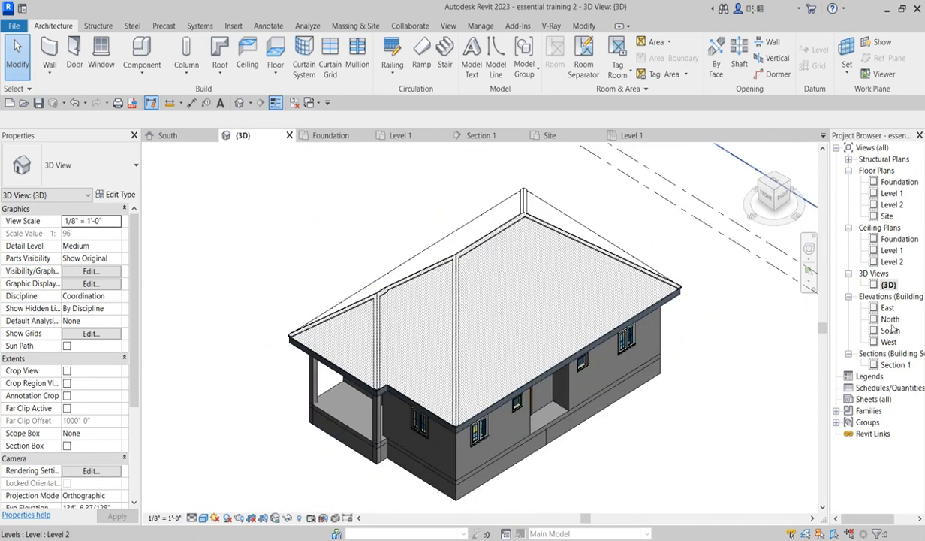
pyautogui.doubleClick(886, 307)
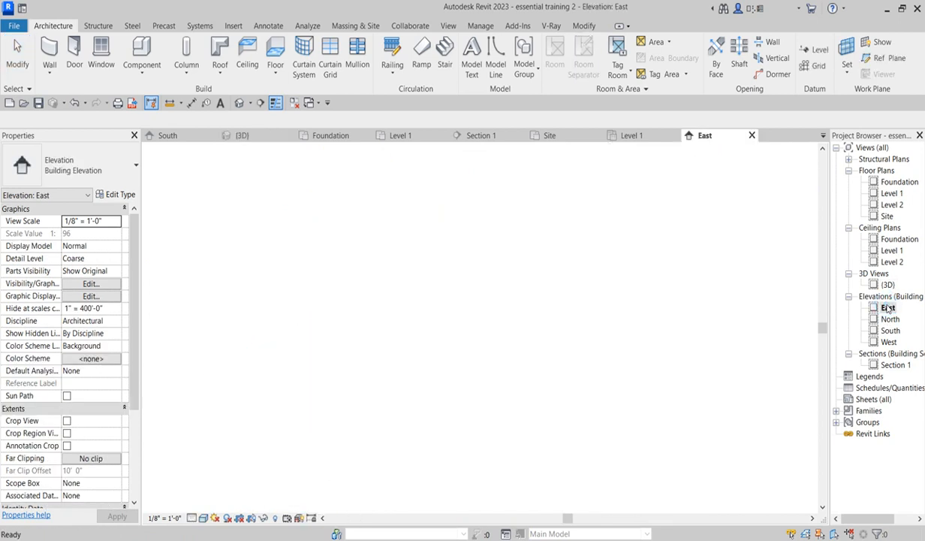
pyautogui.scroll(4, 638, 323)
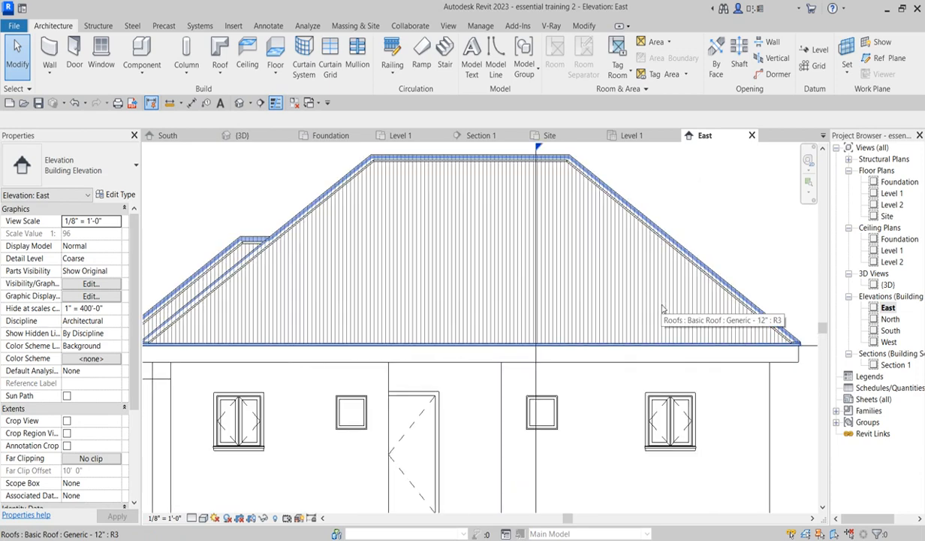
pyautogui.doubleClick(888, 341)
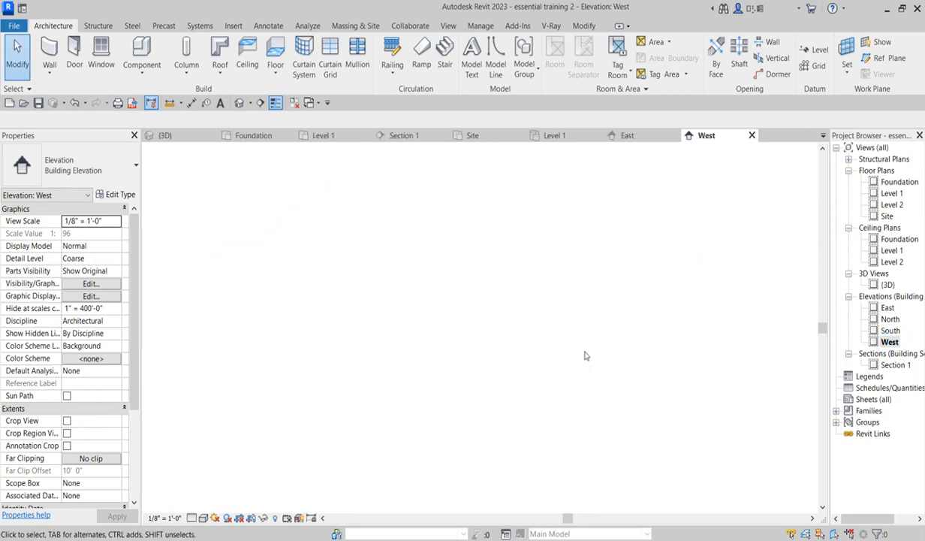
pyautogui.doubleClick(883, 284)
pyautogui.scroll(4, 390, 437)
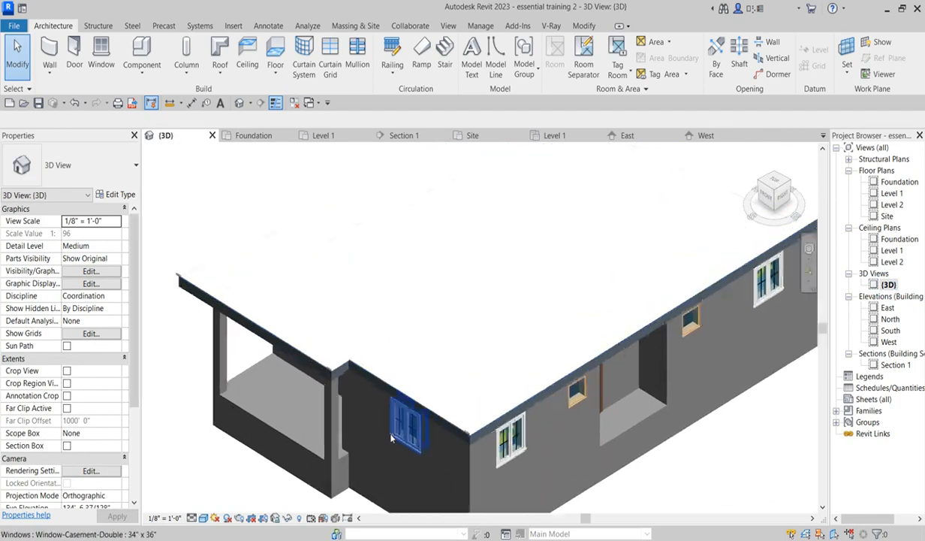
# - Examine the patterned roof and walls of the house in the 3D view at different zoom levels
pyautogui.scroll(2, 391, 438)
pyautogui.scroll(-5, 406, 367)
pyautogui.scroll(3, 250, 476)
pyautogui.scroll(-4, 361, 367)
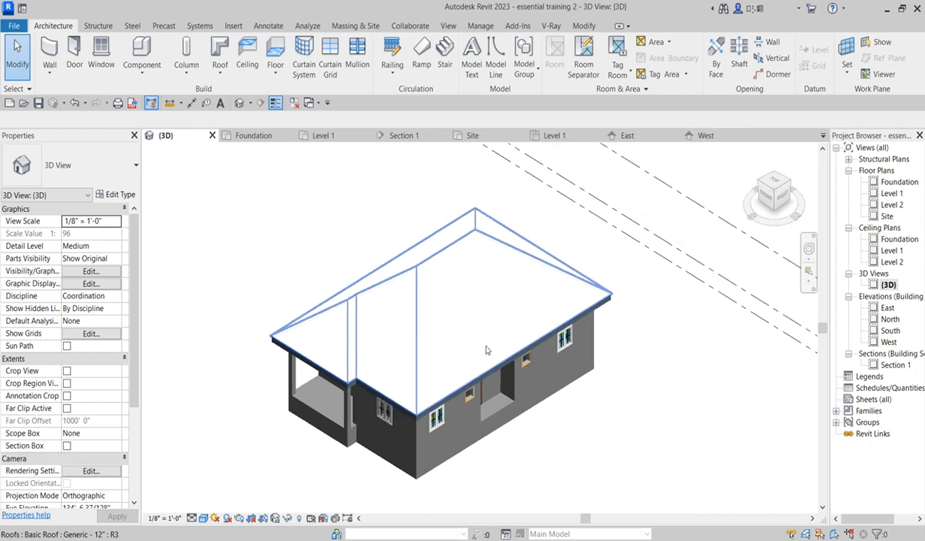
pyautogui.scroll(4, 311, 421)
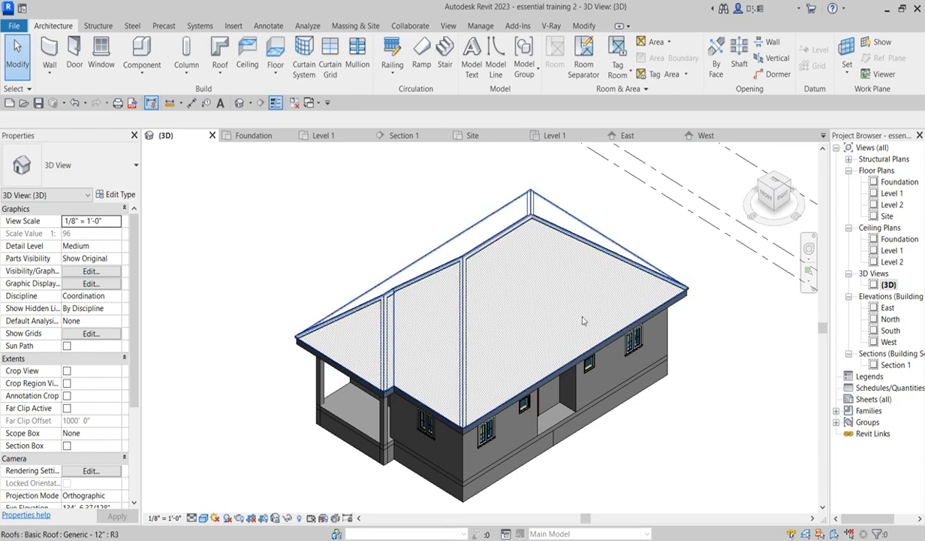
pyautogui.scroll(3, 483, 296)
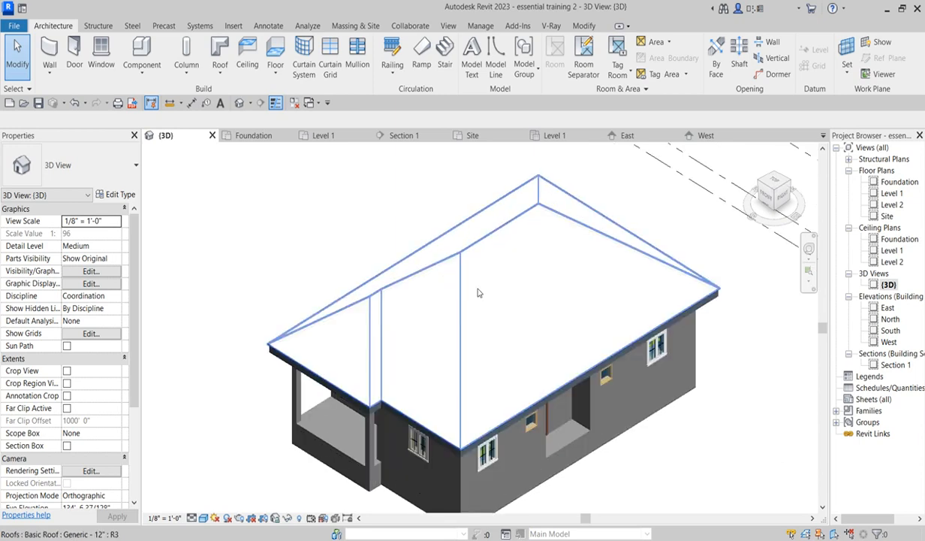
pyautogui.scroll(-3, 418, 265)
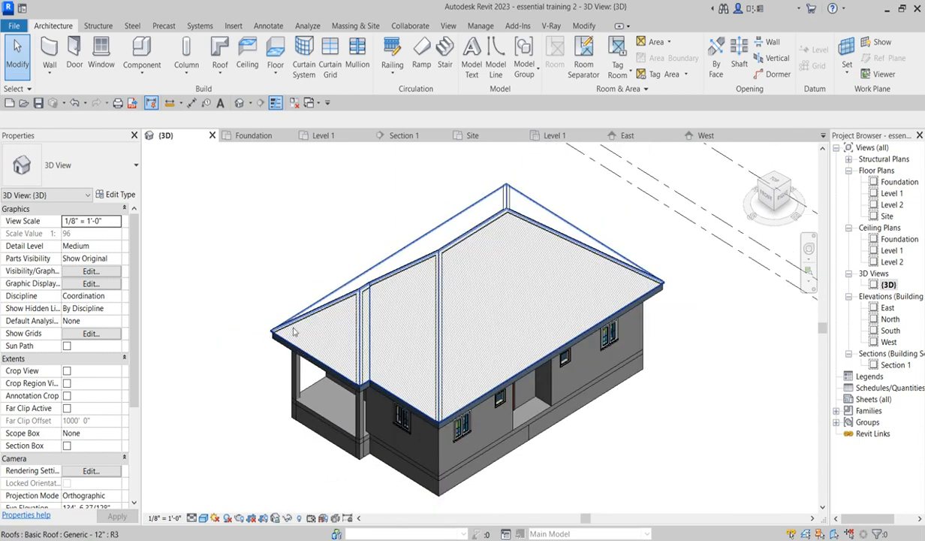
pyautogui.scroll(2, 523, 307)
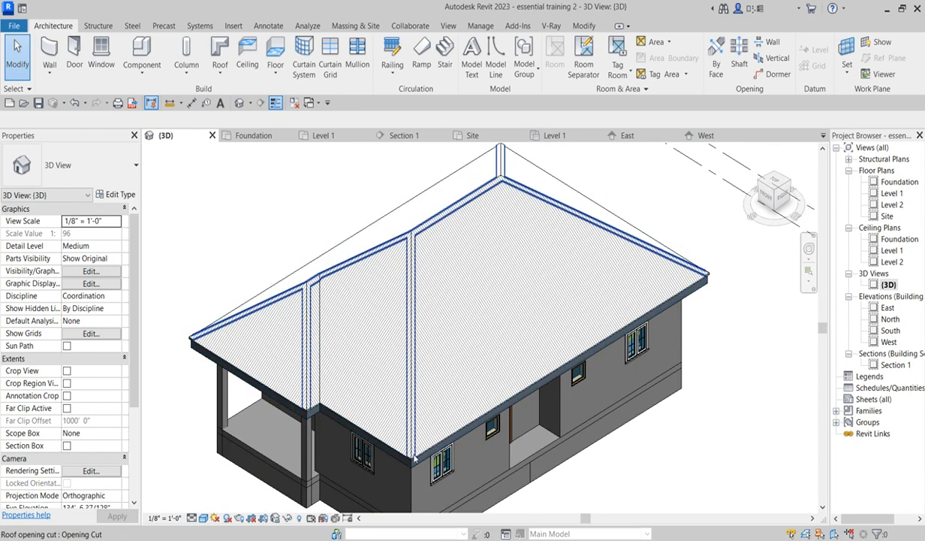
pyautogui.scroll(-2, 518, 460)
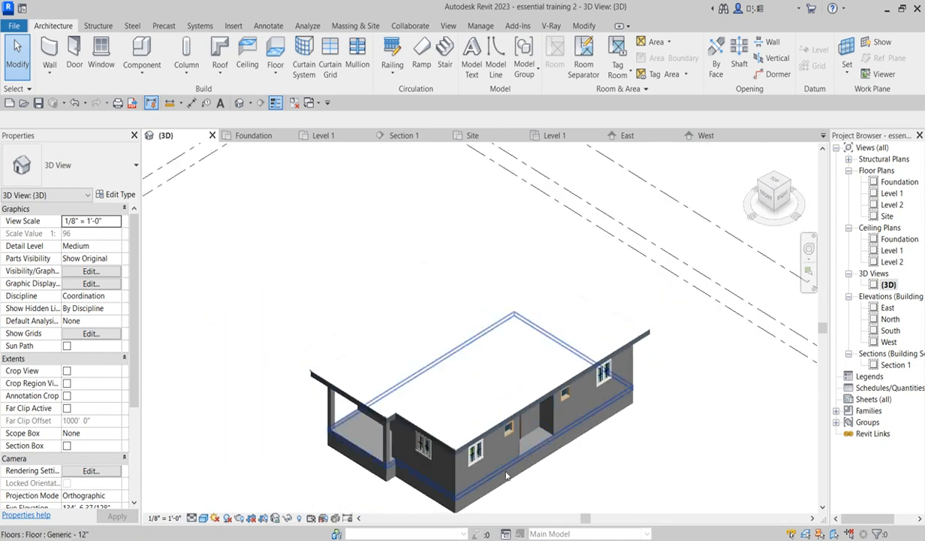
pyautogui.scroll(2, 540, 470)
pyautogui.scroll(-3, 540, 470)
pyautogui.scroll(1, 518, 467)
pyautogui.scroll(3, 512, 466)
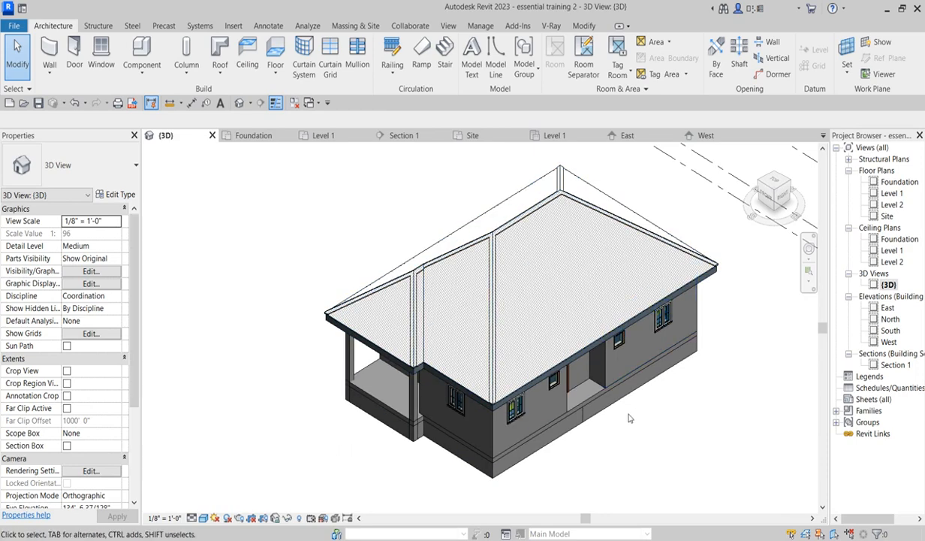
pyautogui.scroll(3, 526, 454)
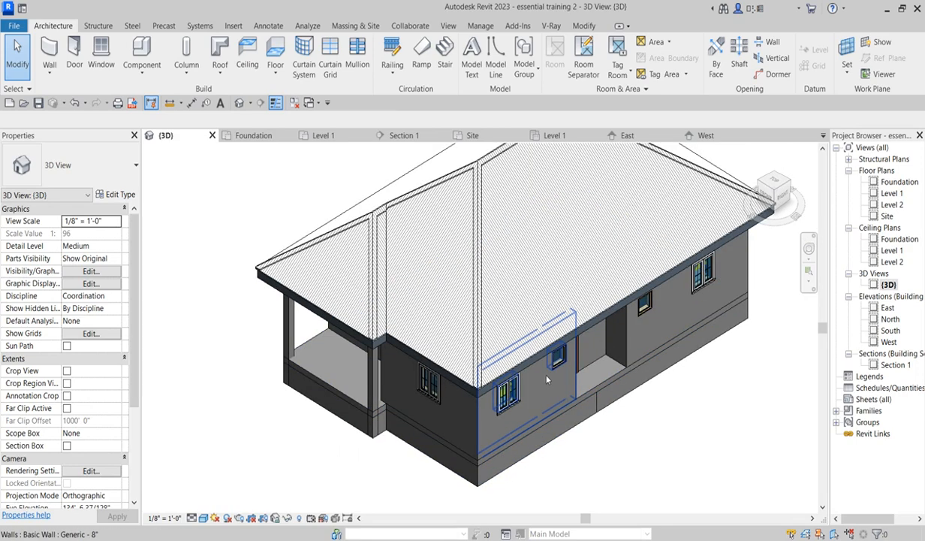
pyautogui.scroll(-5, 675, 279)
pyautogui.scroll(4, 480, 356)
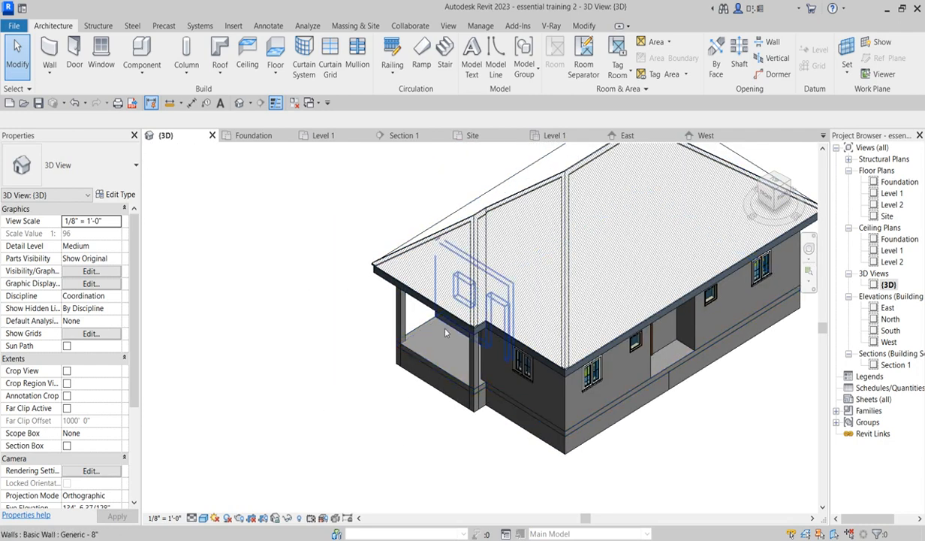
pyautogui.scroll(3, 430, 330)
pyautogui.scroll(-5, 419, 373)
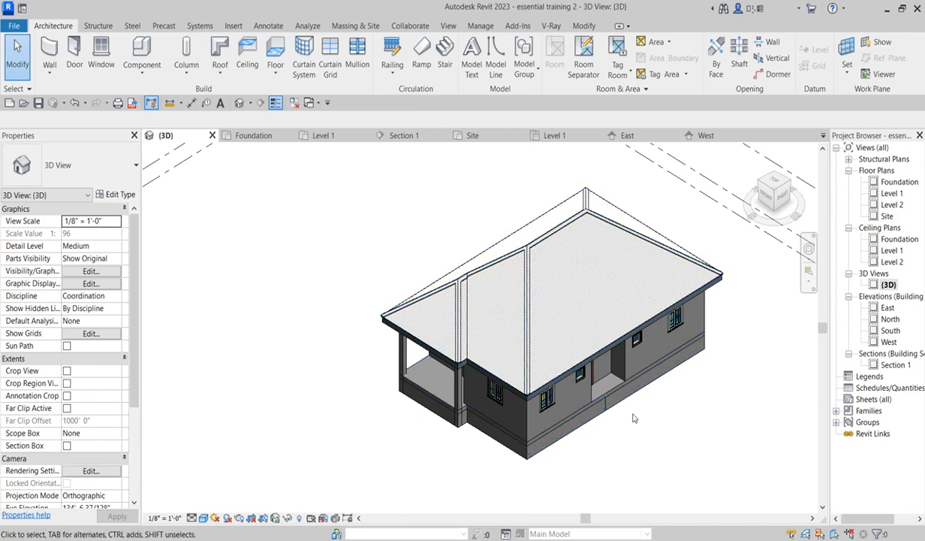
pyautogui.scroll(-3, 555, 415)
pyautogui.scroll(3, 572, 429)
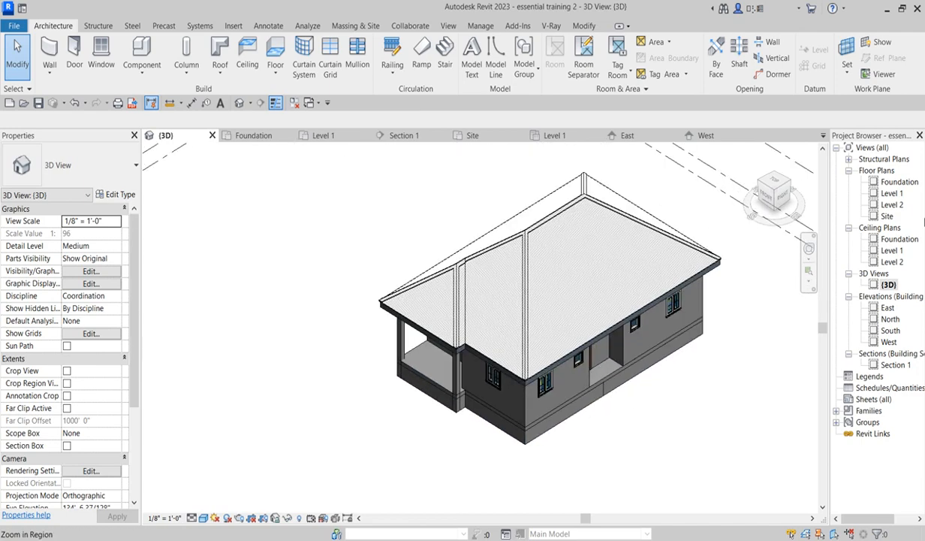
# - Examine the Level 1 floor plan and the patterned roof in the South elevation
pyautogui.doubleClick(893, 194)
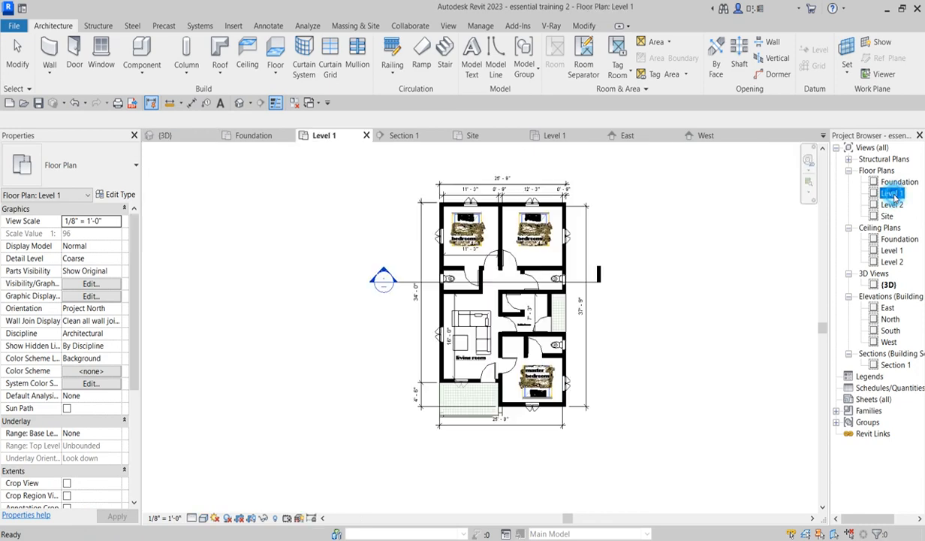
pyautogui.scroll(-4, 434, 339)
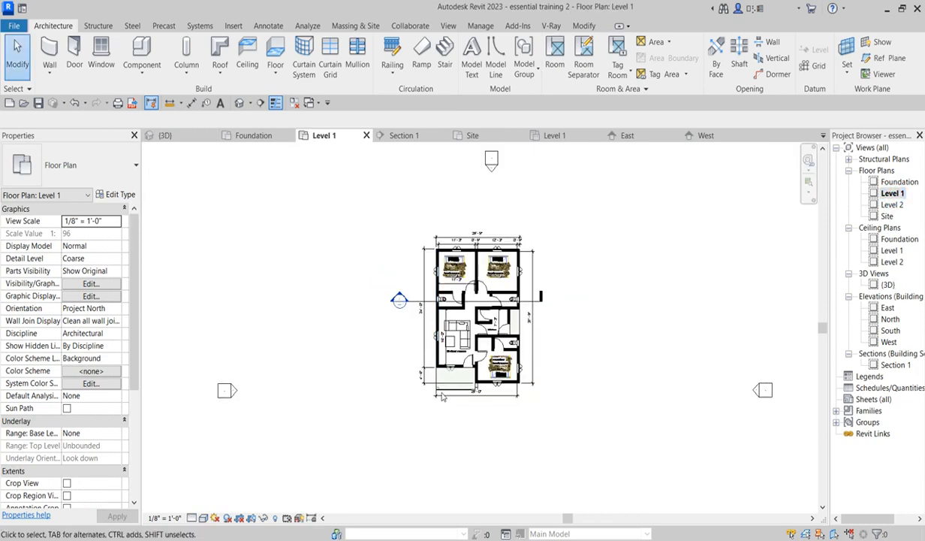
pyautogui.scroll(2, 526, 423)
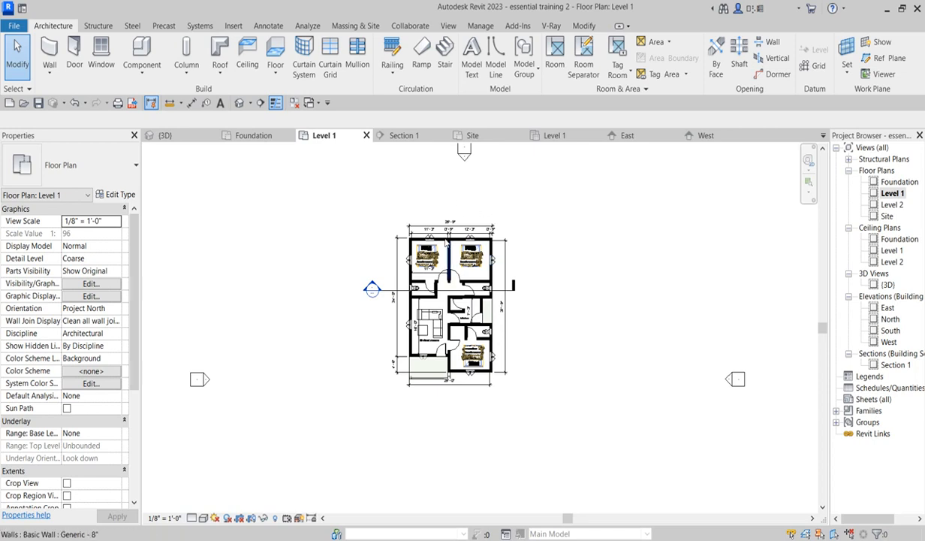
pyautogui.scroll(-2, 447, 338)
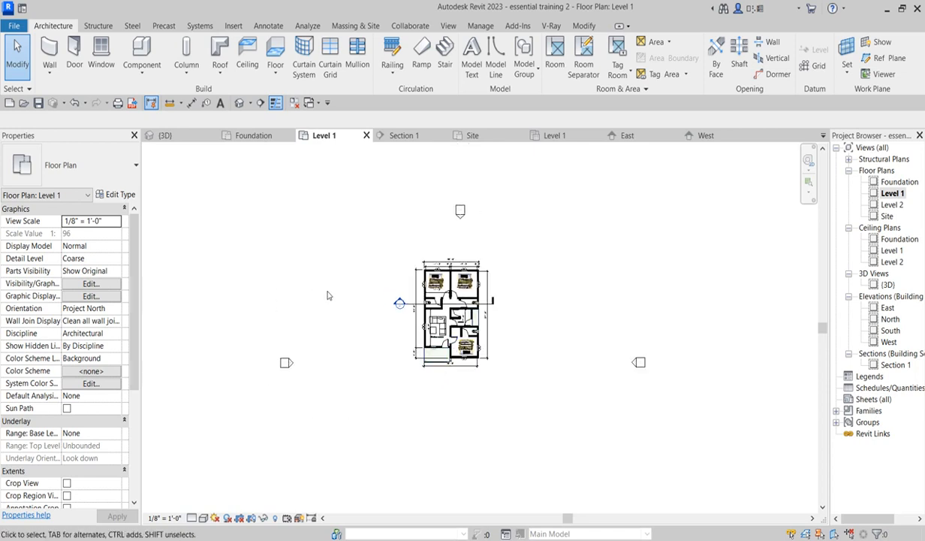
pyautogui.scroll(2, 418, 276)
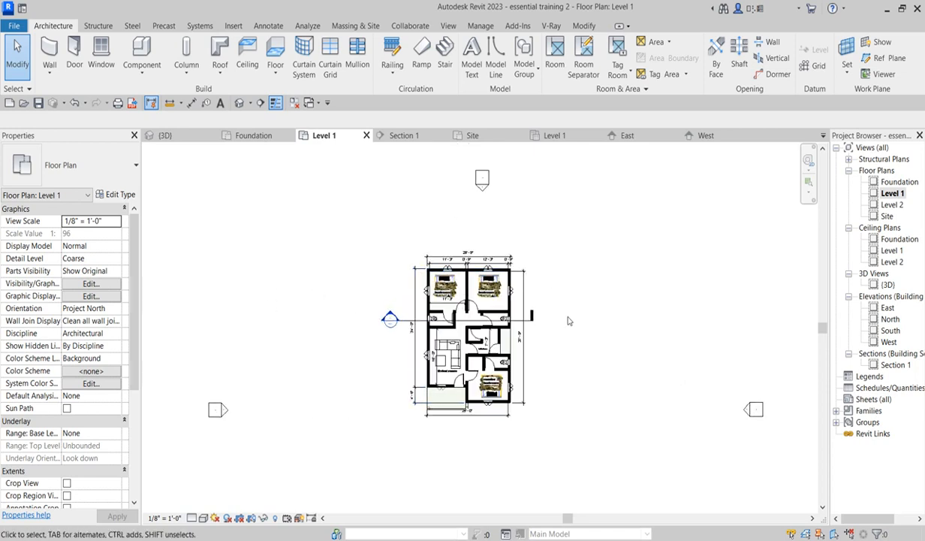
pyautogui.scroll(2, 445, 425)
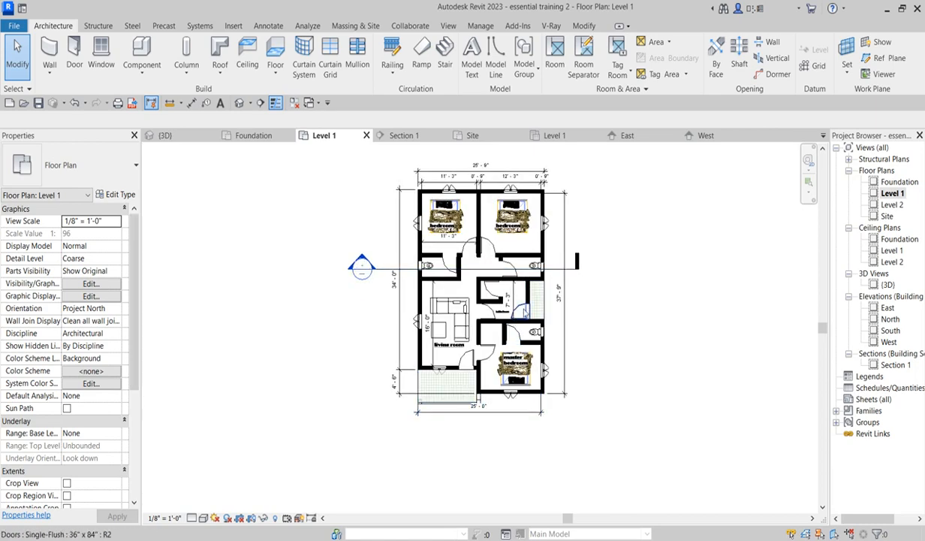
pyautogui.scroll(-3, 517, 317)
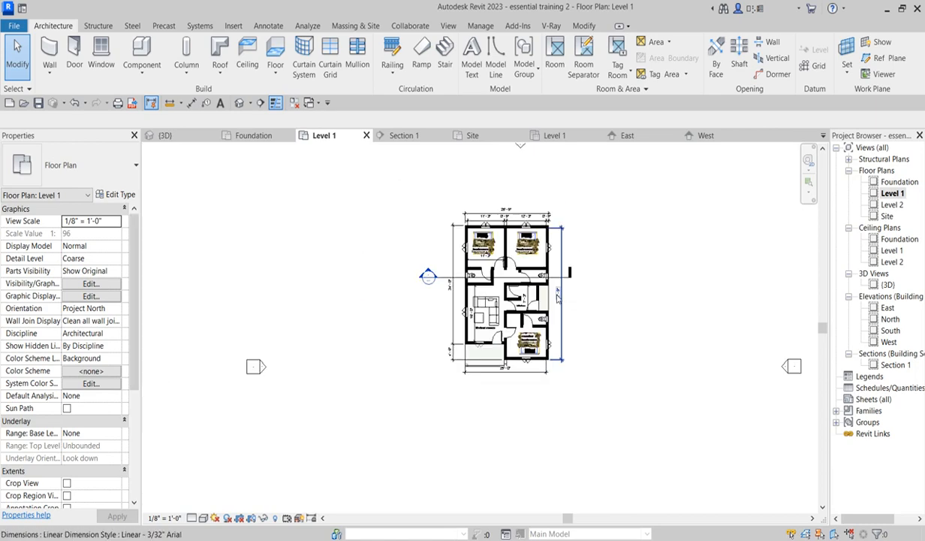
pyautogui.doubleClick(891, 331)
pyautogui.scroll(-3, 480, 315)
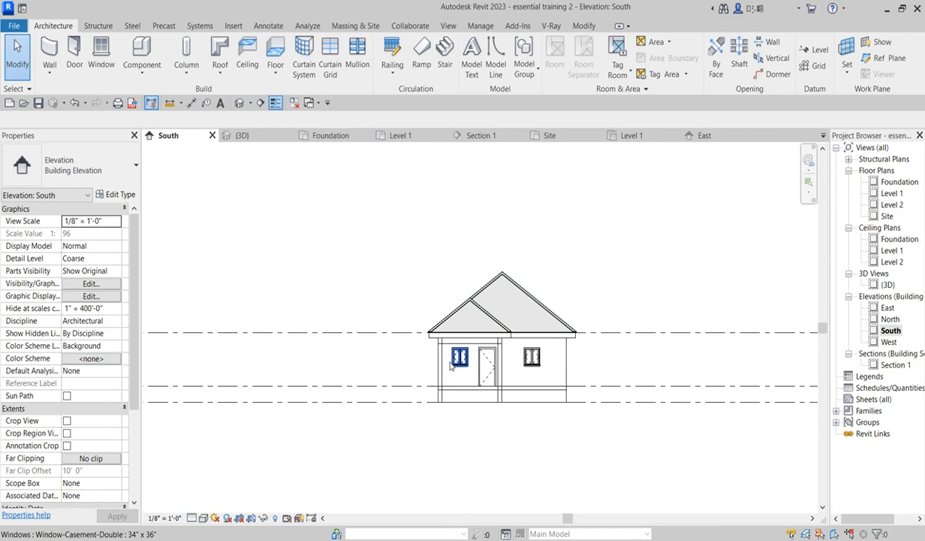
pyautogui.scroll(4, 470, 394)
pyautogui.scroll(-1, 383, 432)
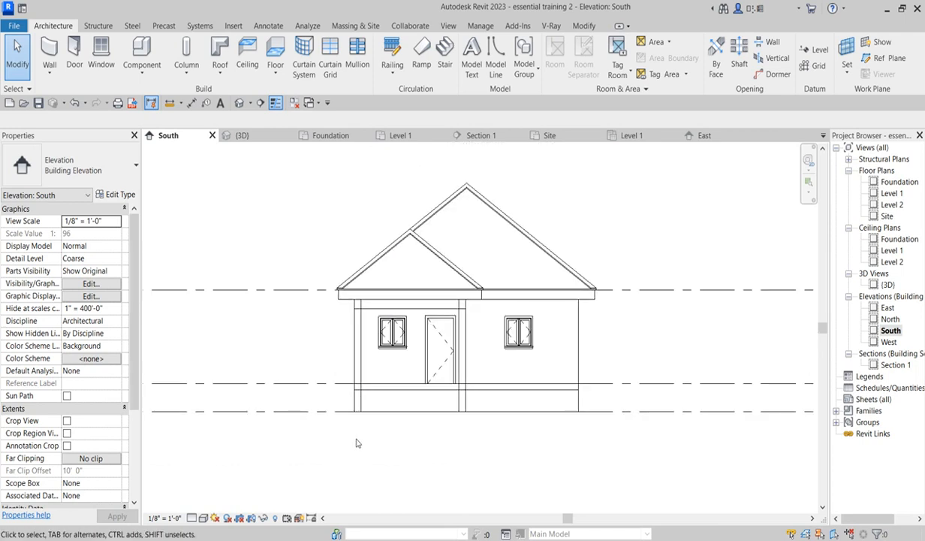
pyautogui.scroll(-1, 357, 443)
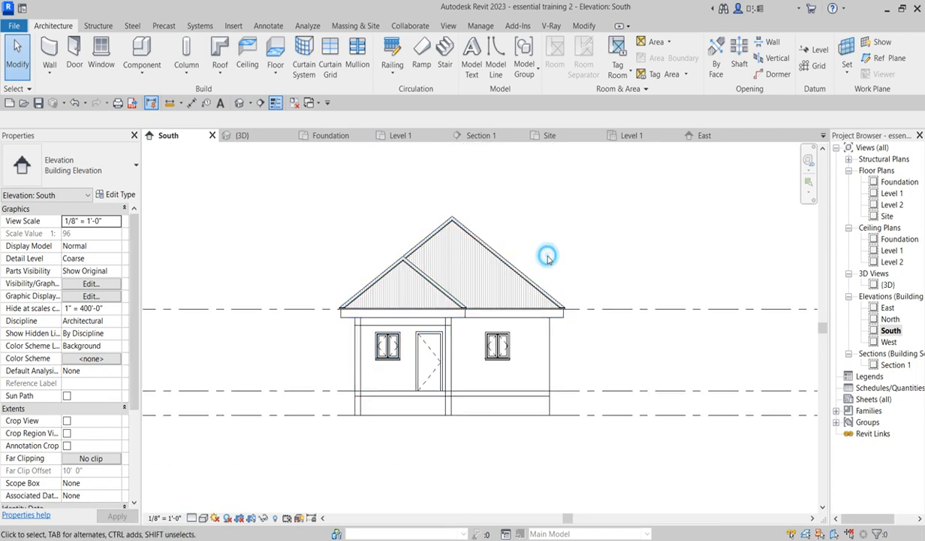